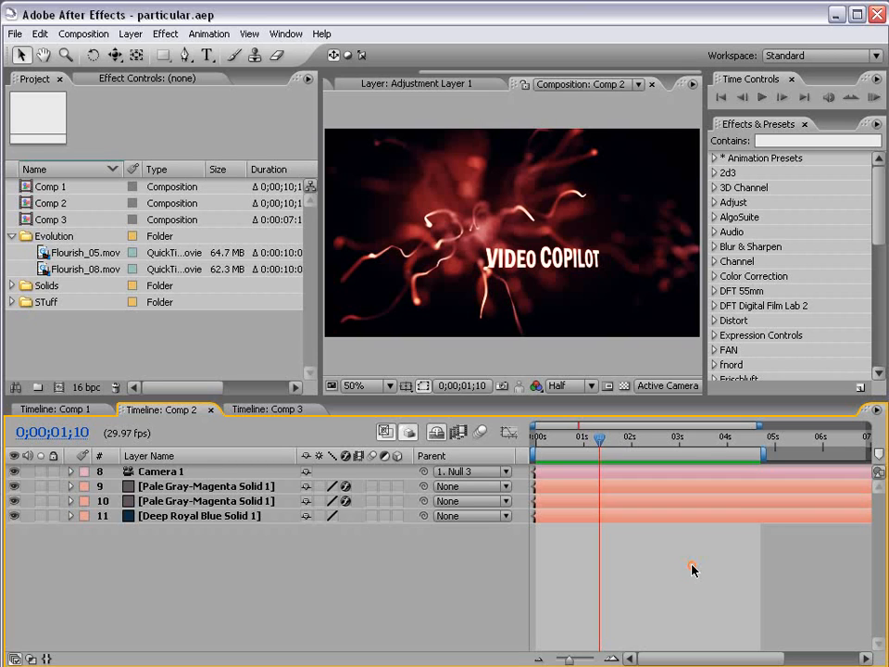
- Preview the Comp 2 animation, stop at 0;00;03;06, and reveal the hidden shy layers above Camera 1
key(KP_0)
drag(567, 438, 688, 439)
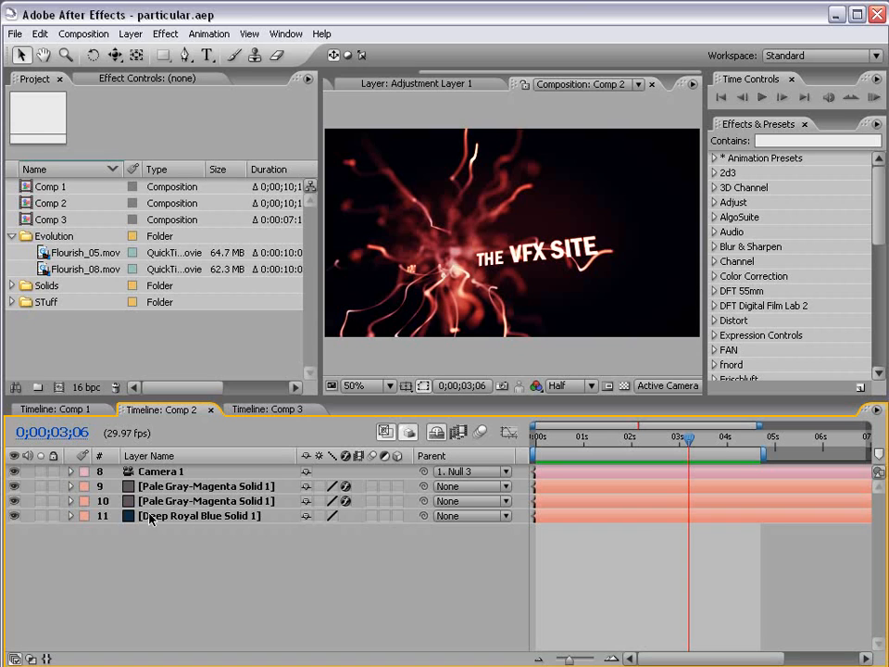
click(160, 472)
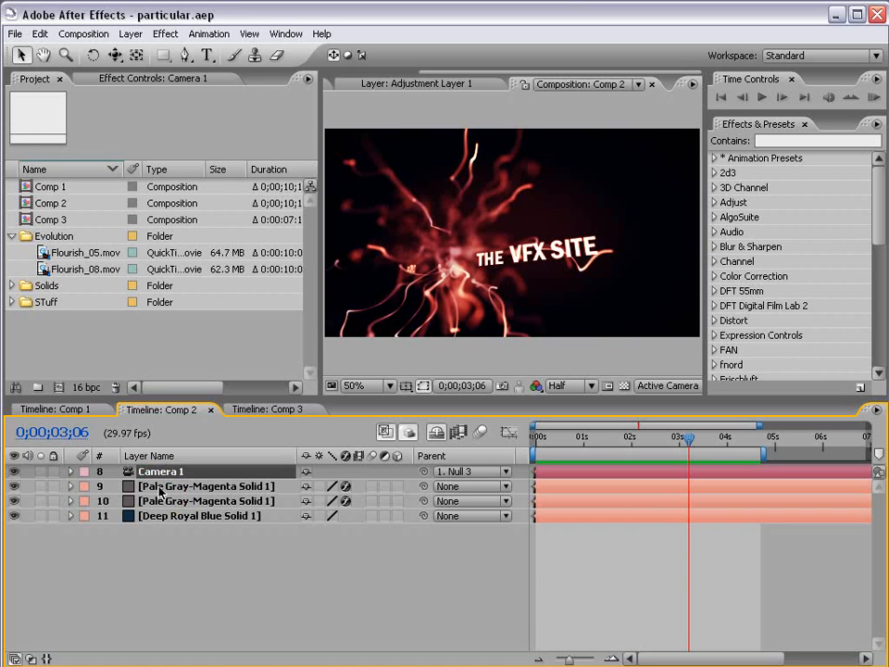
click(436, 431)
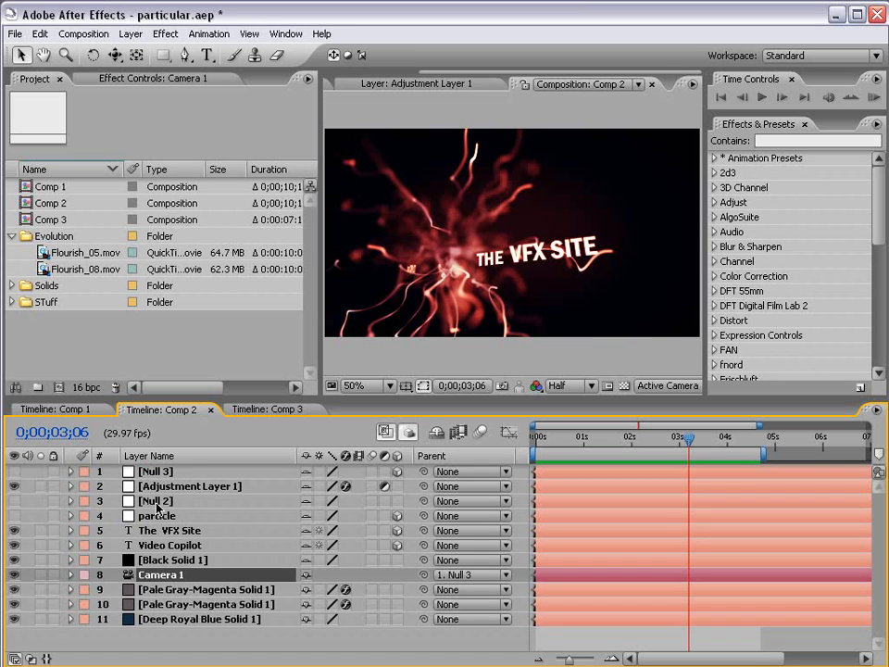
- Open the Comp 3 timeline and try orbiting Camera 1 around the TEST text
click(265, 409)
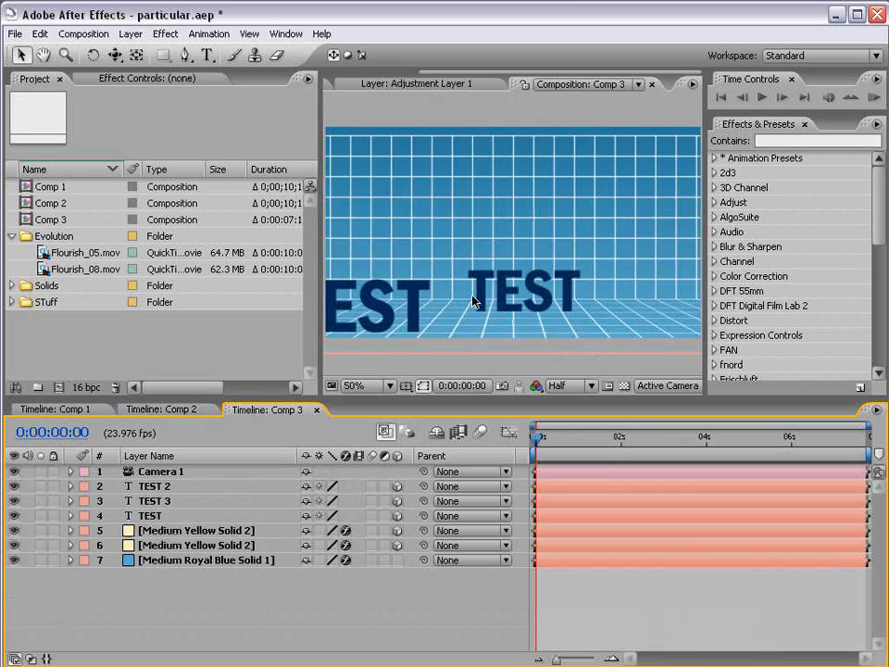
click(155, 475)
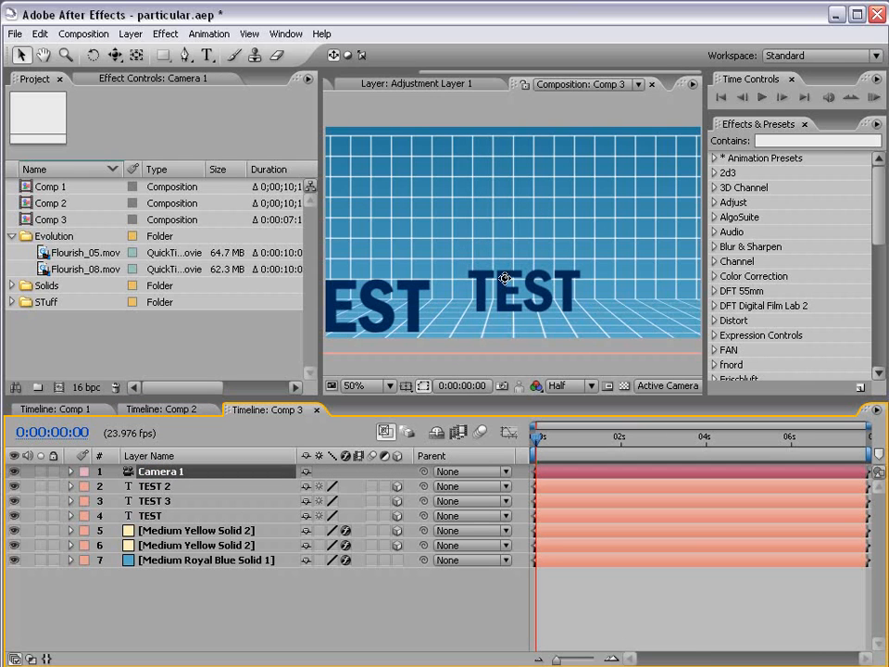
key(c)
drag(560, 280, 585, 314)
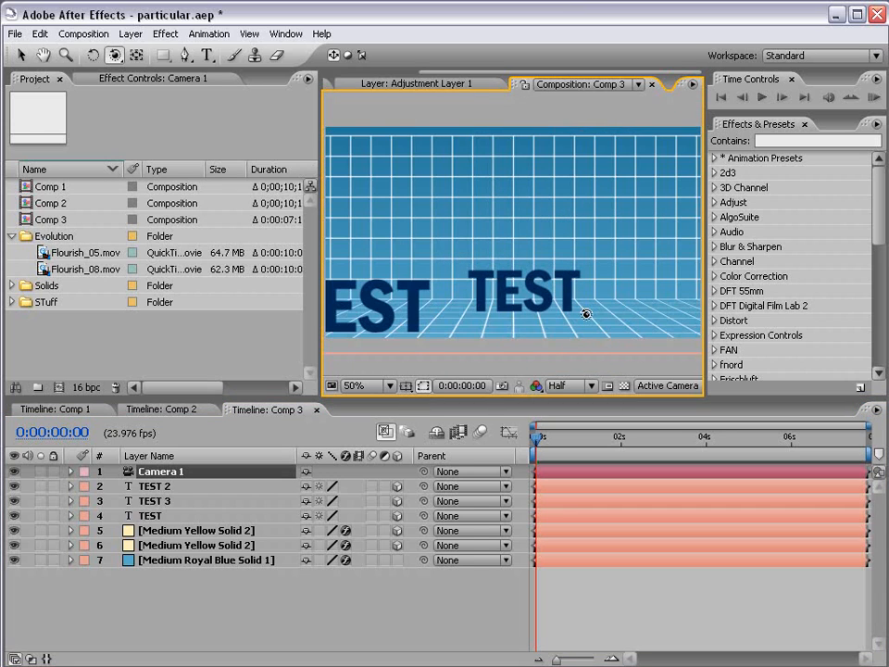
- Reveal Camera 1's Position and Point of Interest and start keyframing both at 0:00:00:00
click(159, 472)
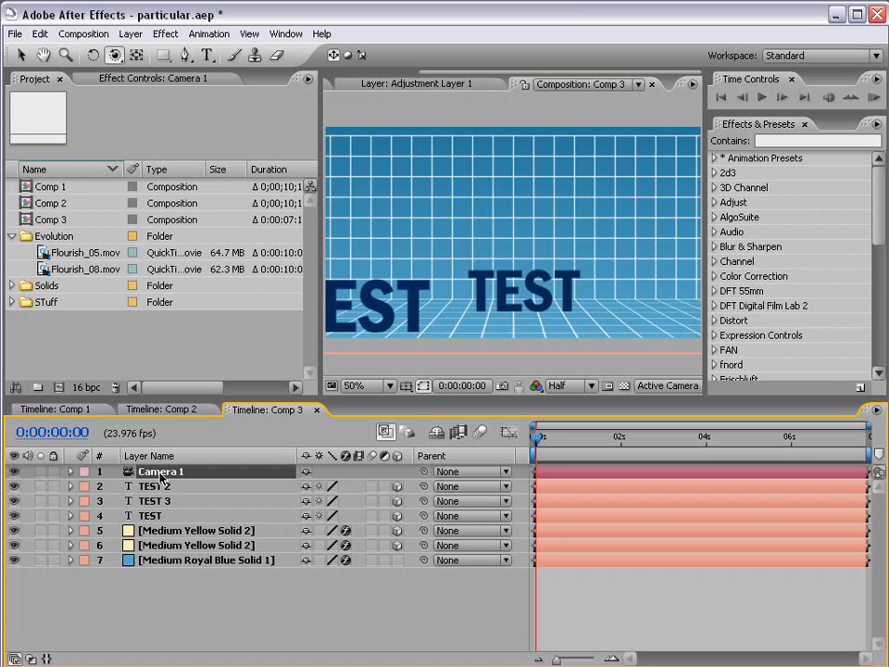
key(p)
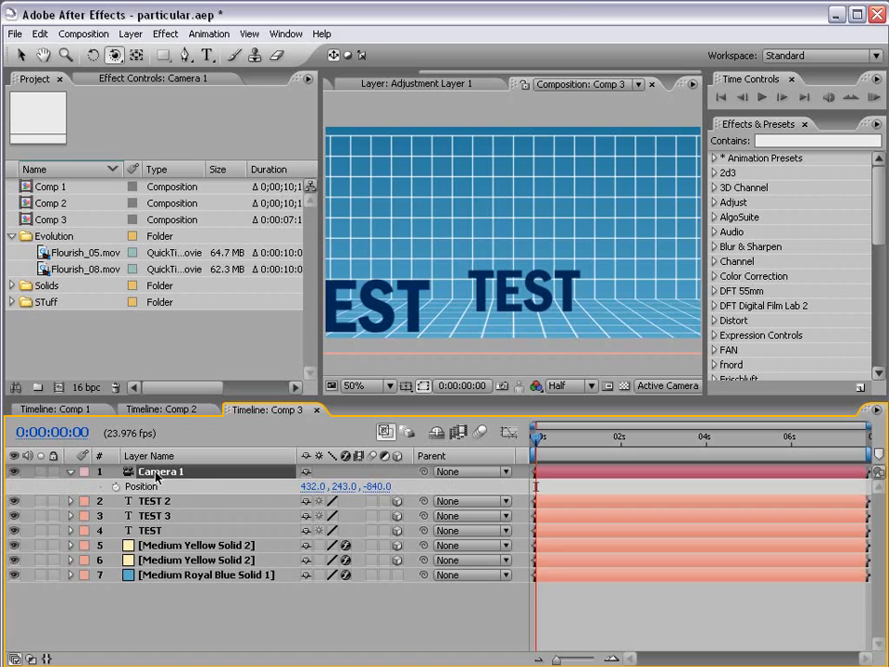
key(shift+a)
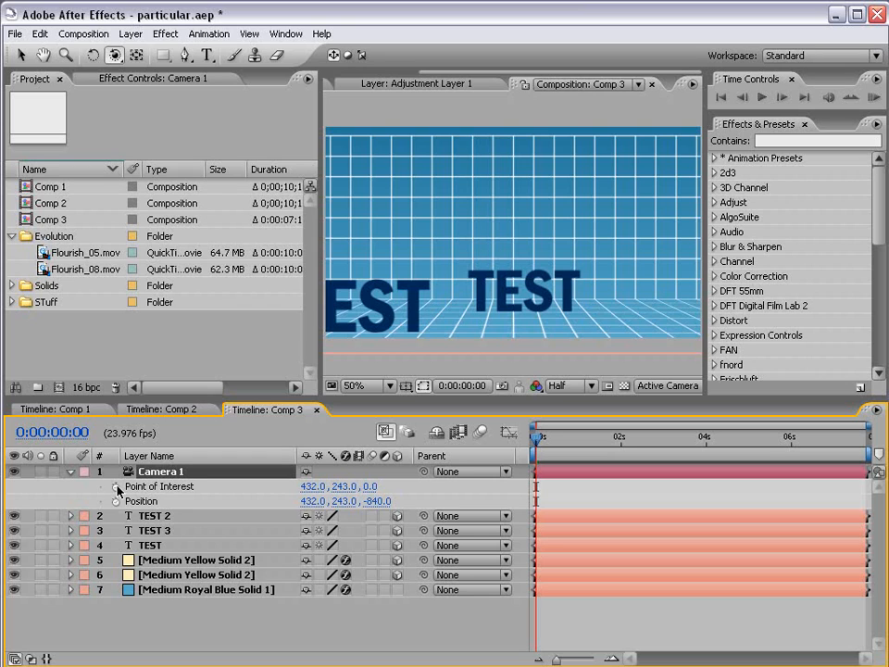
mouse_move(537, 440)
mouse_down()
mouse_move(603, 443)
mouse_move(534, 439)
mouse_up()
click(115, 501)
click(115, 486)
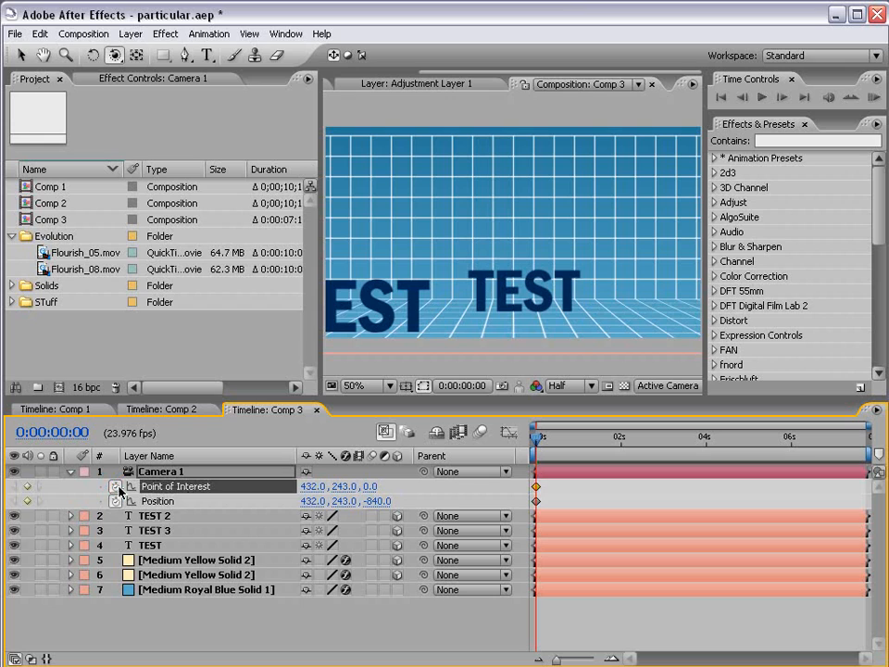
- At 0:00:02:00, move Camera 1 sideways past the TEST words with the Track XY camera tool
drag(537, 434, 623, 454)
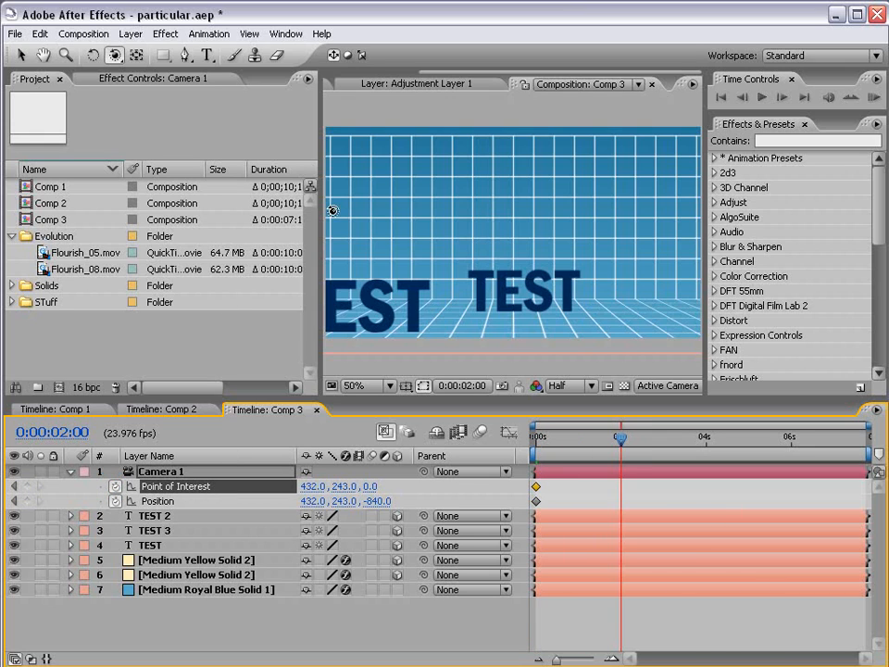
drag(114, 56, 197, 88)
drag(360, 256, 663, 260)
- At 0:00:00:22, dolly Camera 1 with the Track Z tool to Position Z -852 and Point of Interest Z -12
drag(620, 437, 575, 451)
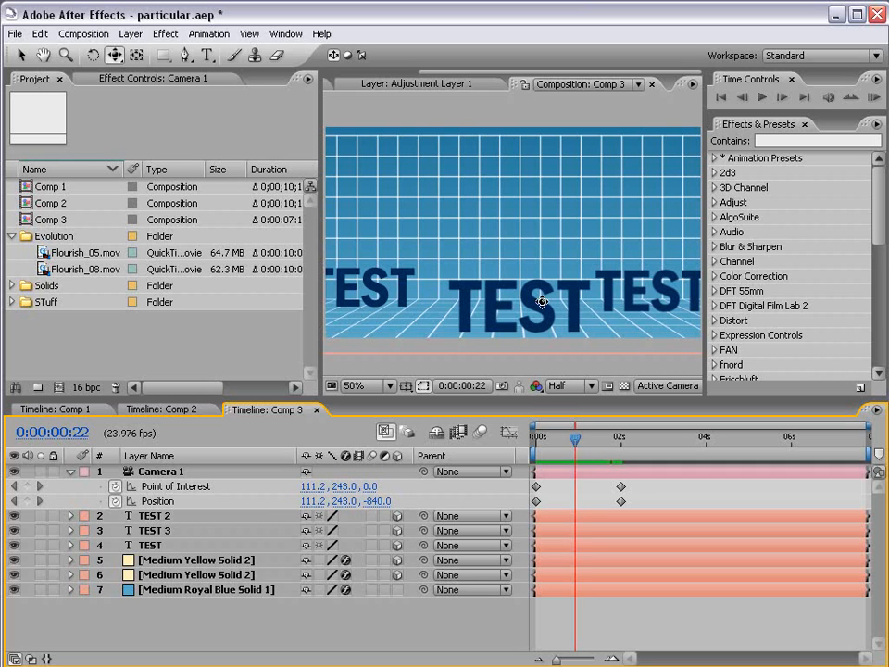
drag(113, 55, 162, 93)
drag(472, 309, 502, 343)
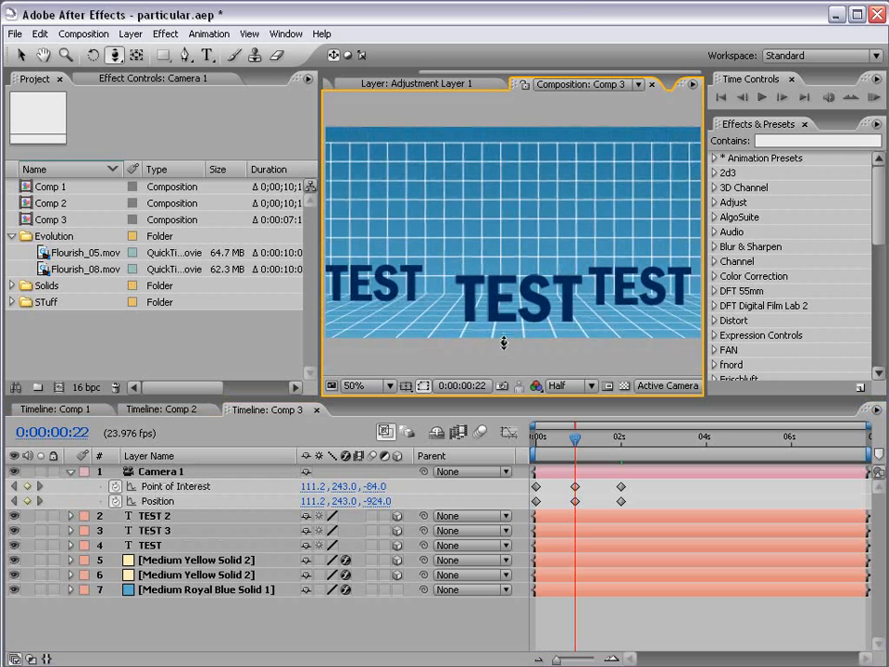
drag(585, 486, 569, 508)
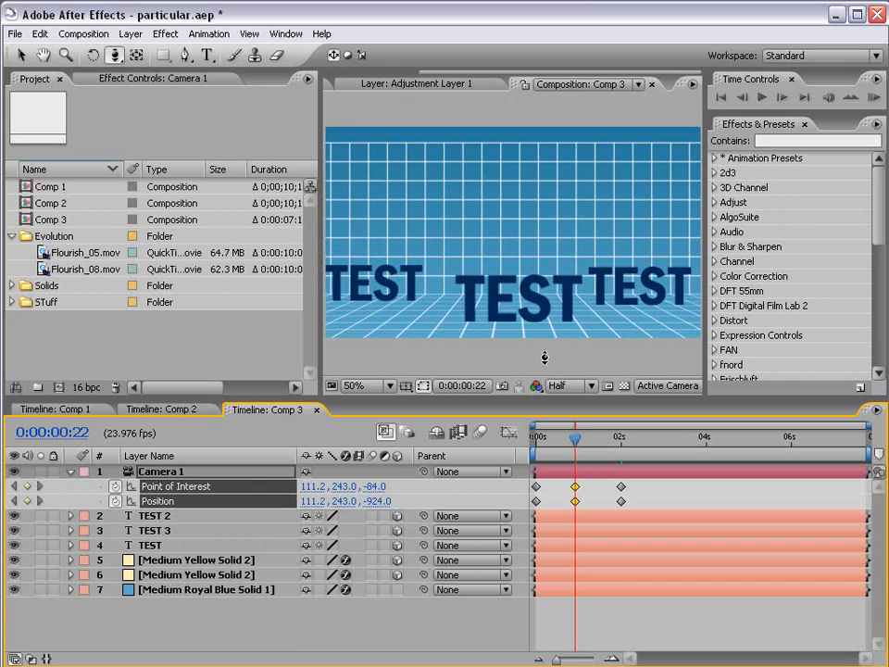
drag(505, 297, 518, 268)
key(ctrl+z)
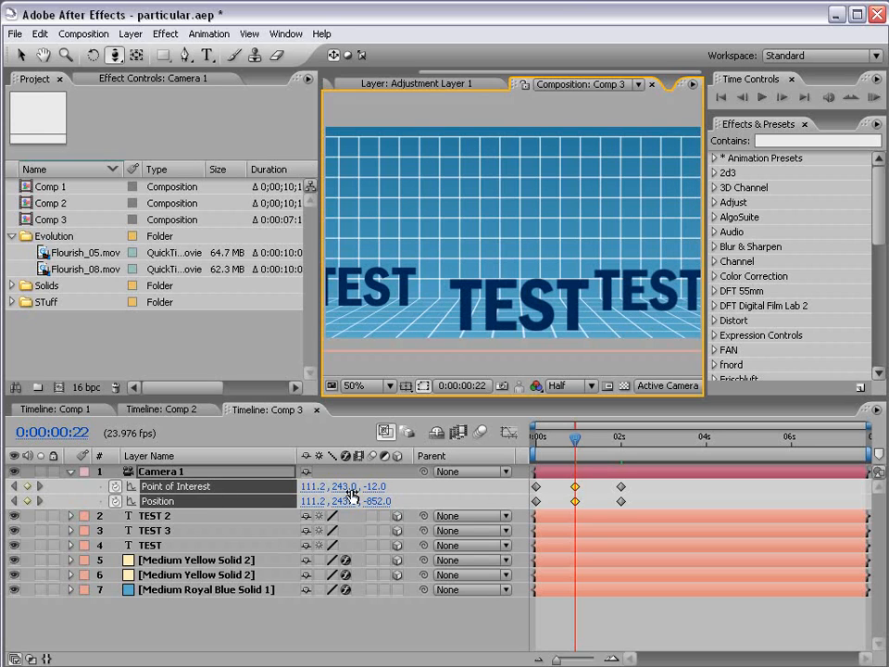
click(727, 504)
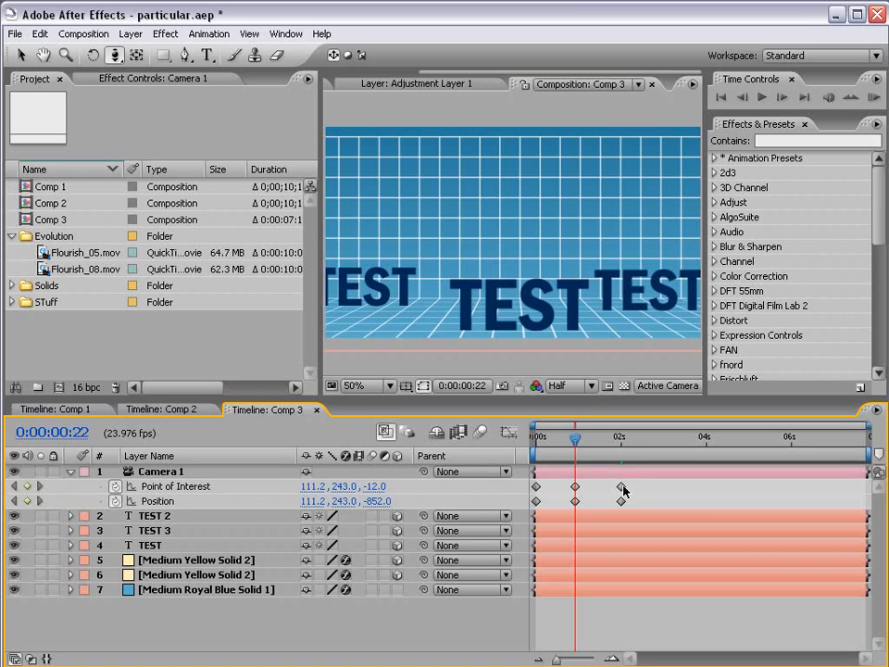
- Try shifting Camera 1's Point of Interest keyframe at 0:00:02:00 to a later time, scrub the result, and undo it
drag(621, 487, 657, 489)
drag(575, 437, 553, 453)
key(ctrl+z)
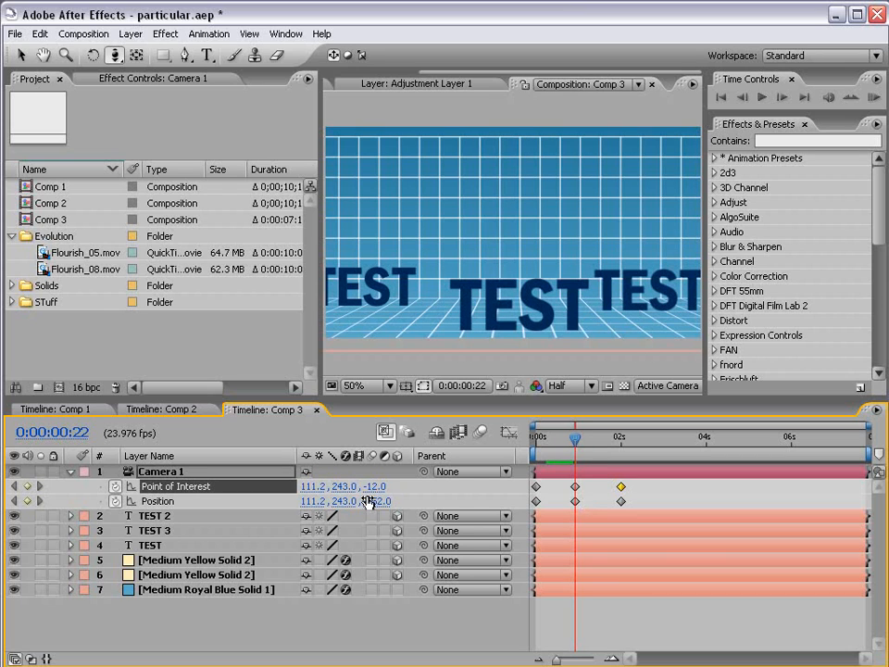
drag(368, 501, 276, 377)
click(700, 488)
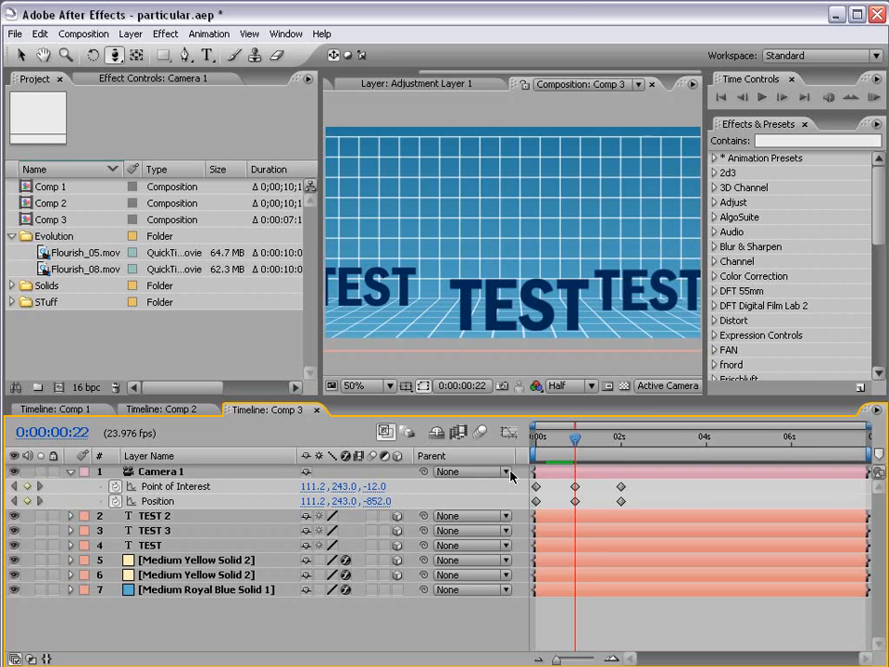
- Remove all Point of Interest and Position keyframes from Camera 1 and reset its Transform properties
click(115, 486)
click(115, 501)
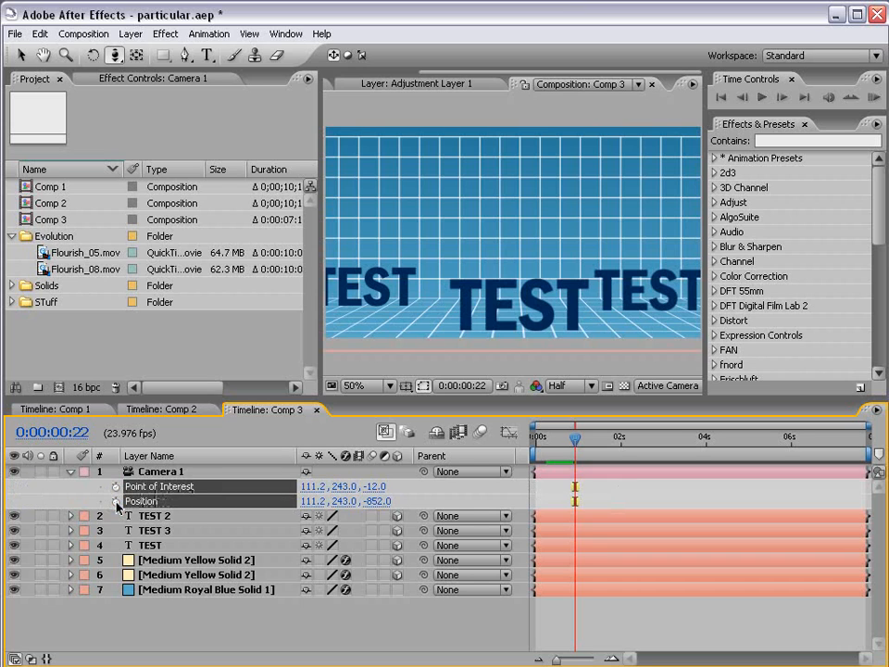
click(170, 473)
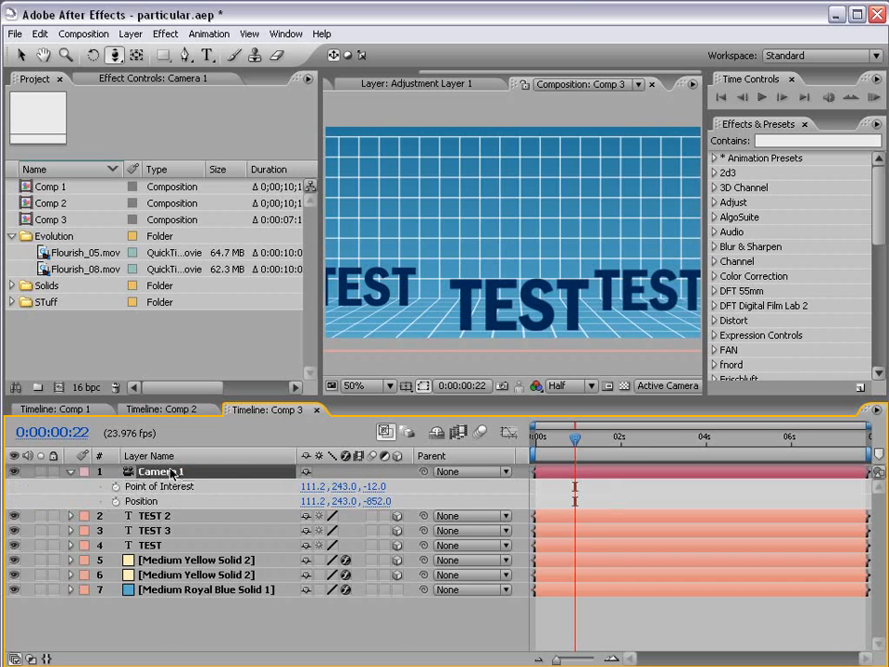
key(u)
key(u)
click(311, 485)
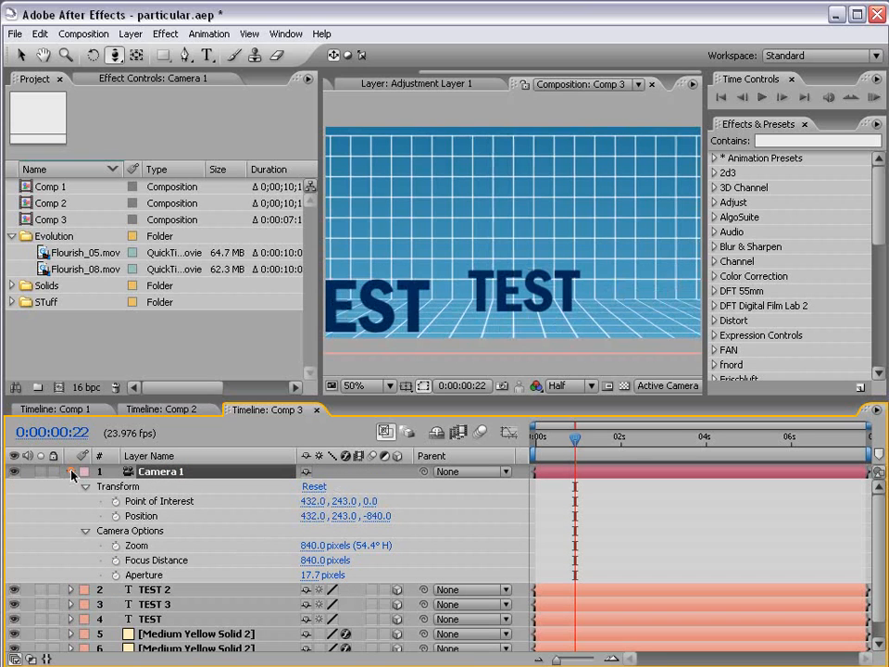
click(71, 473)
click(665, 627)
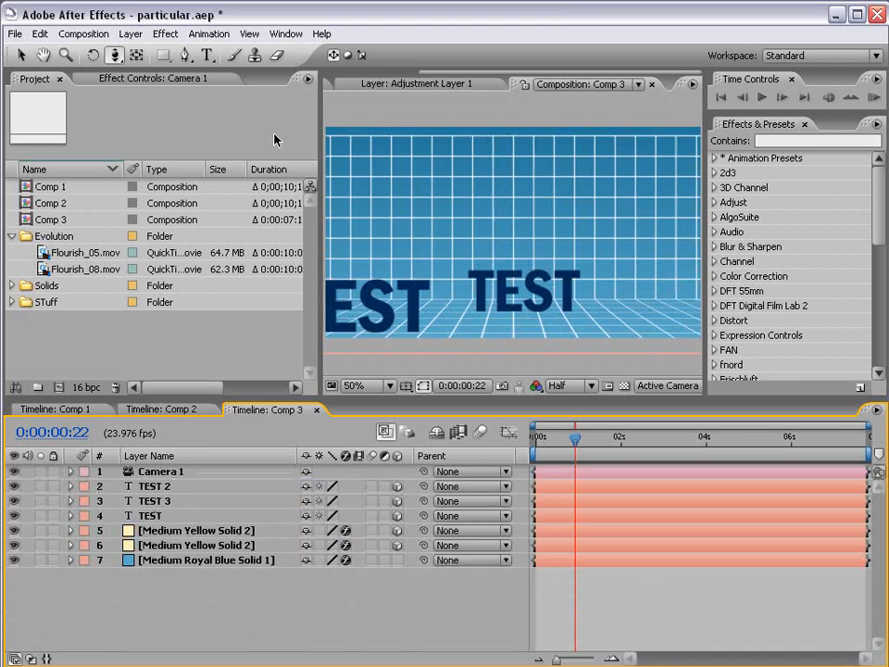
- Add a null object to Comp 3, make it a 3D layer, and parent Camera 1 to it
click(131, 33)
mouse_move(141, 52)
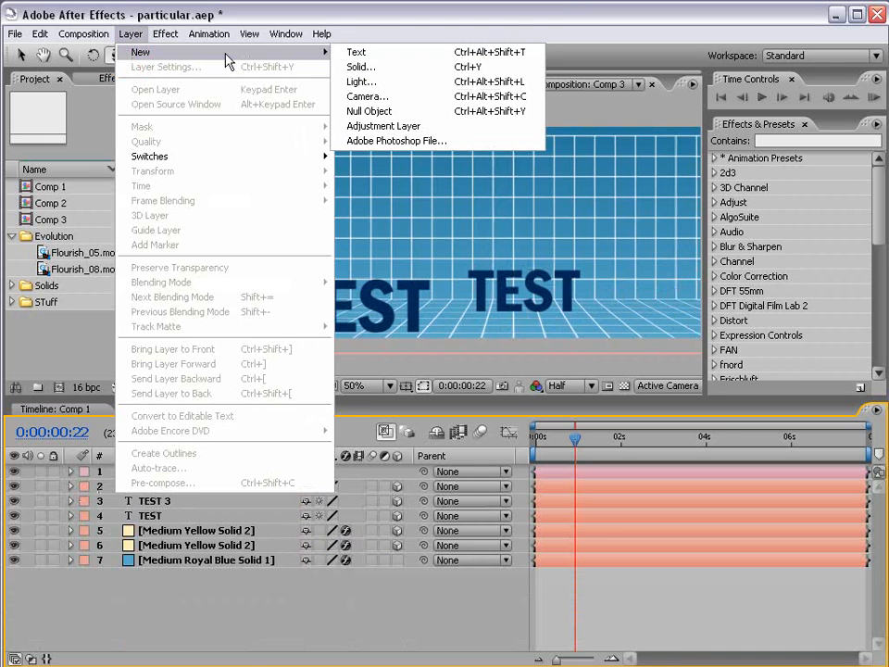
click(354, 112)
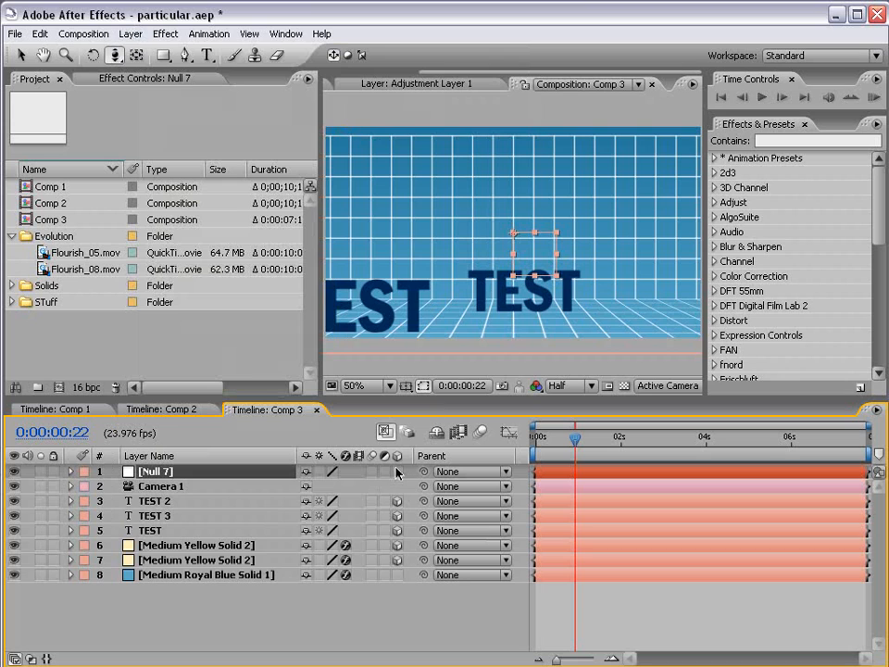
click(223, 486)
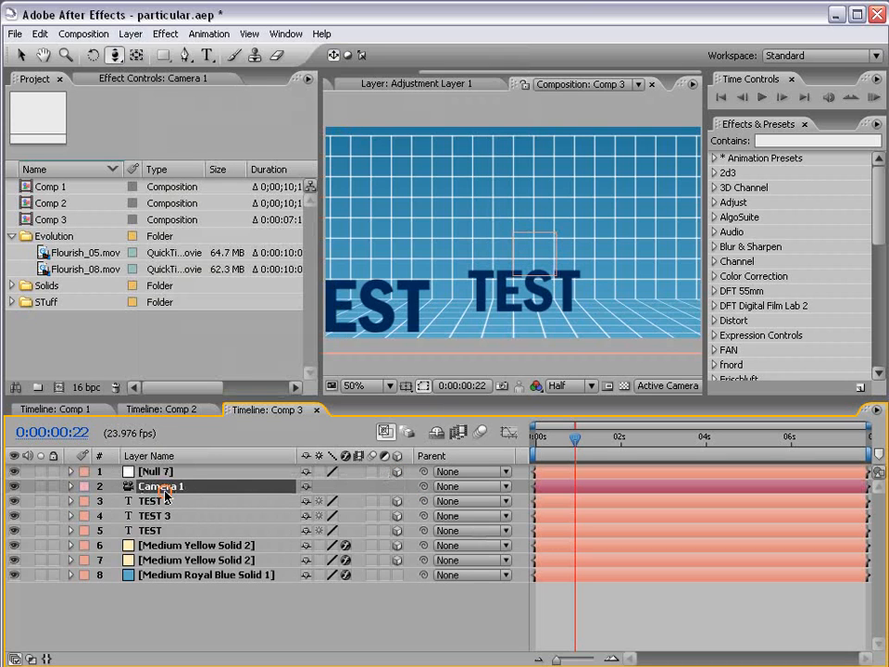
drag(423, 486, 167, 471)
- Rename the new null layer as Dolly
click(170, 472)
key(Return)
text(Dolly)
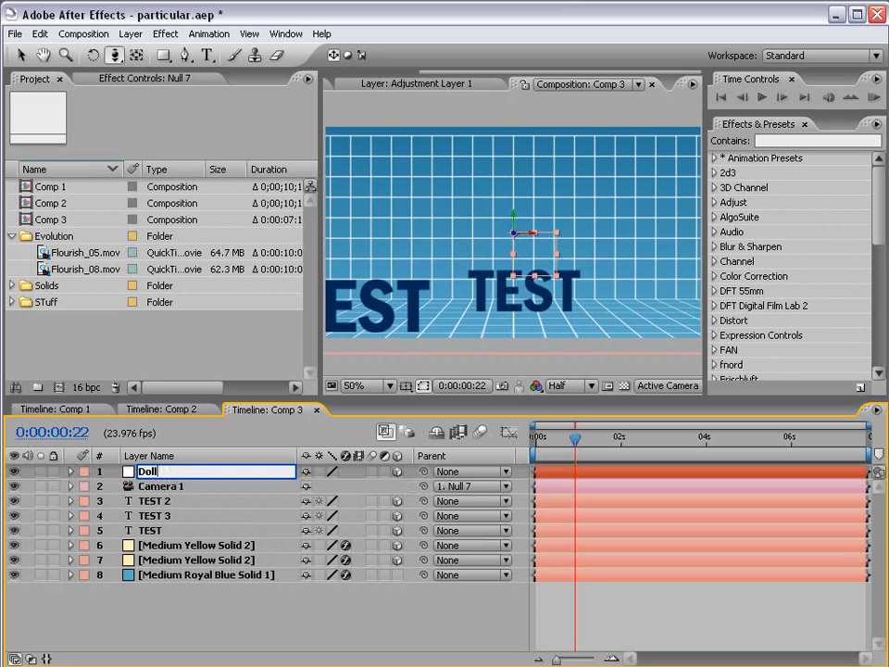
key(Return)
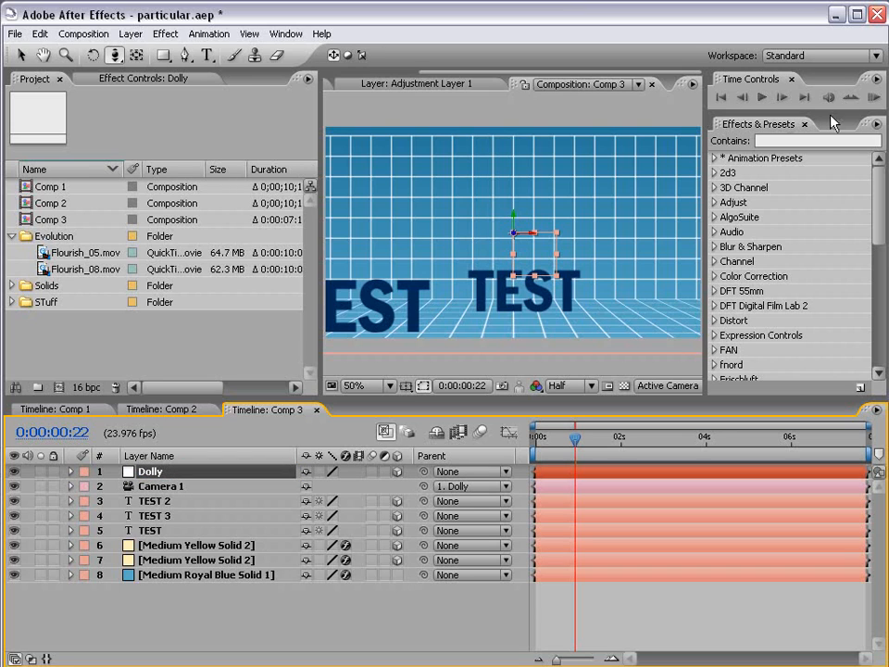
- Find the Separate XYZ Position preset by searching for "separa" and apply it to the Dolly layer
click(787, 141)
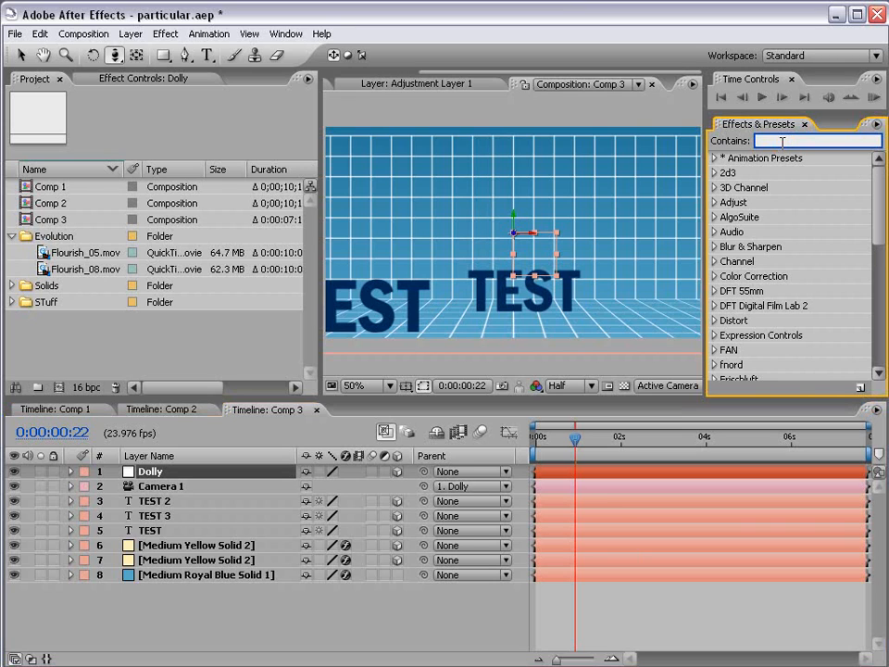
text(separa)
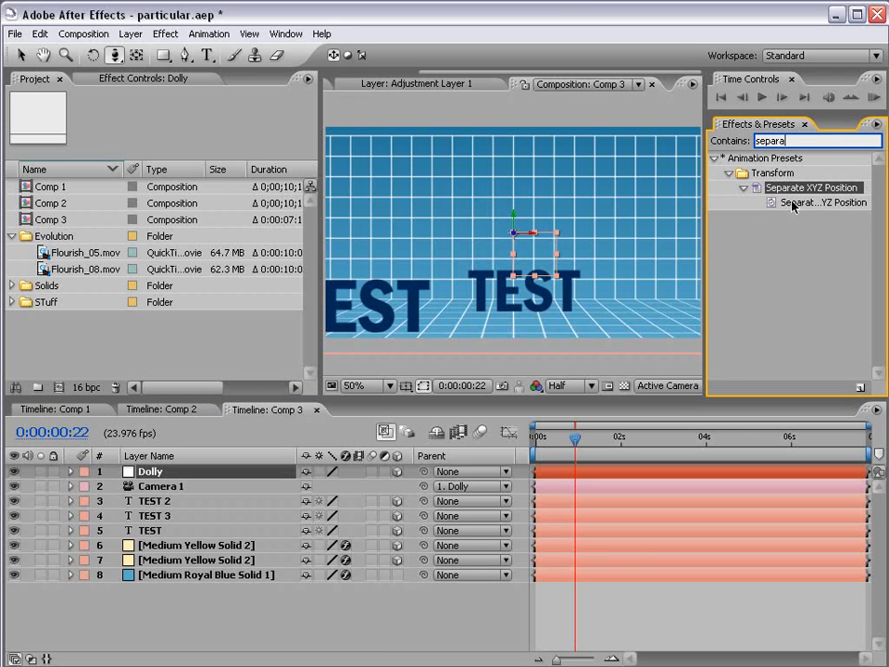
click(757, 223)
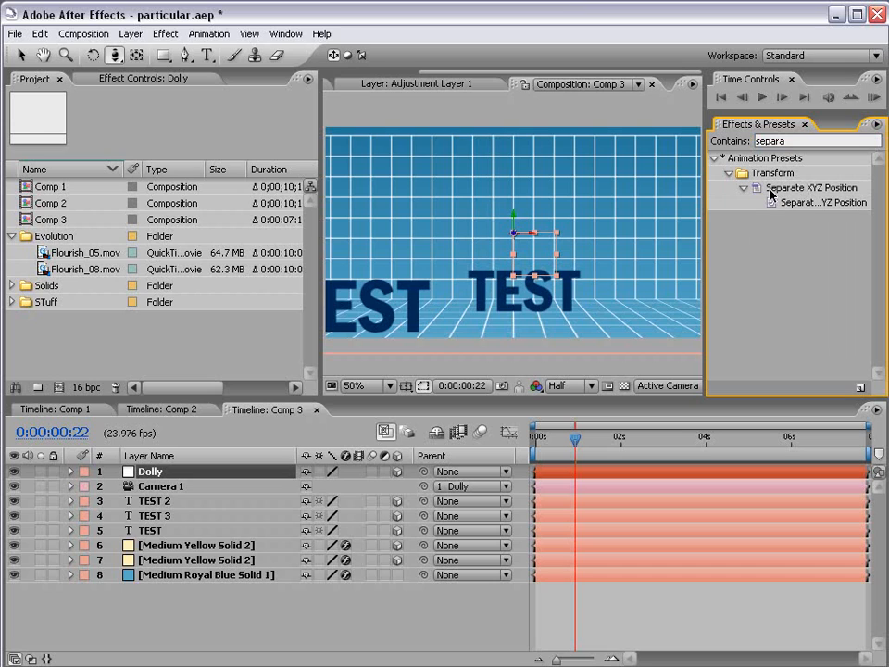
click(746, 190)
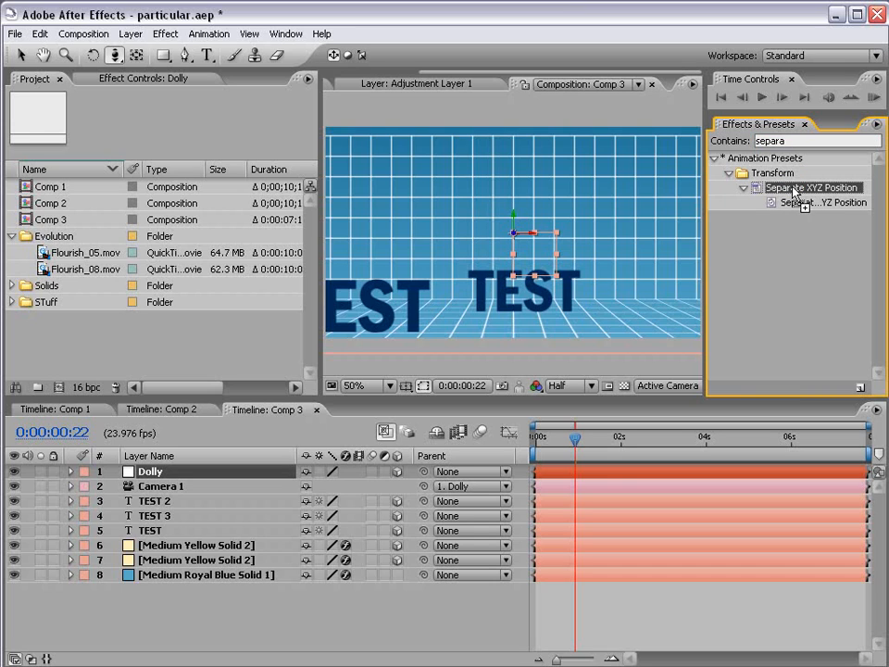
drag(748, 195, 572, 477)
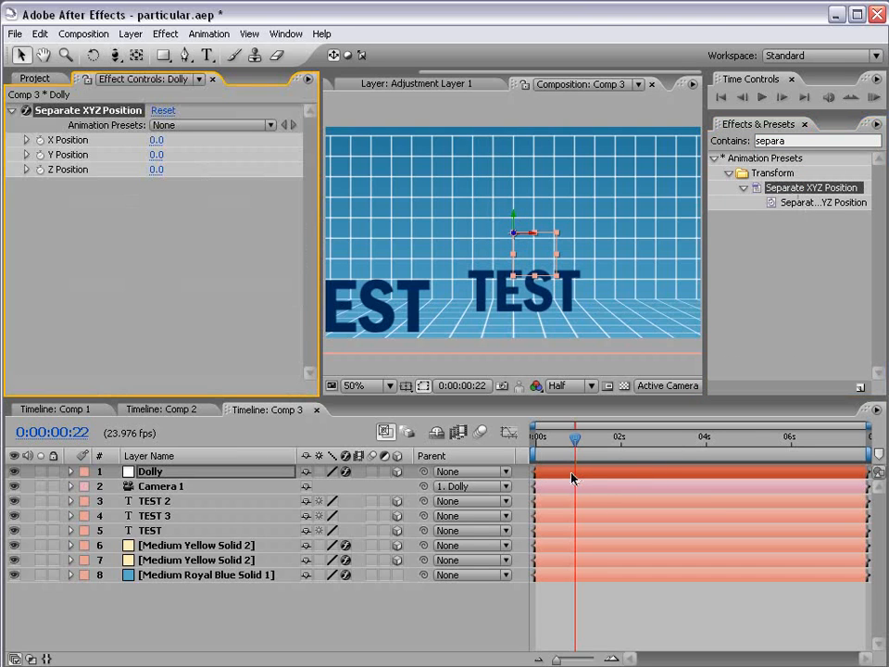
click(87, 225)
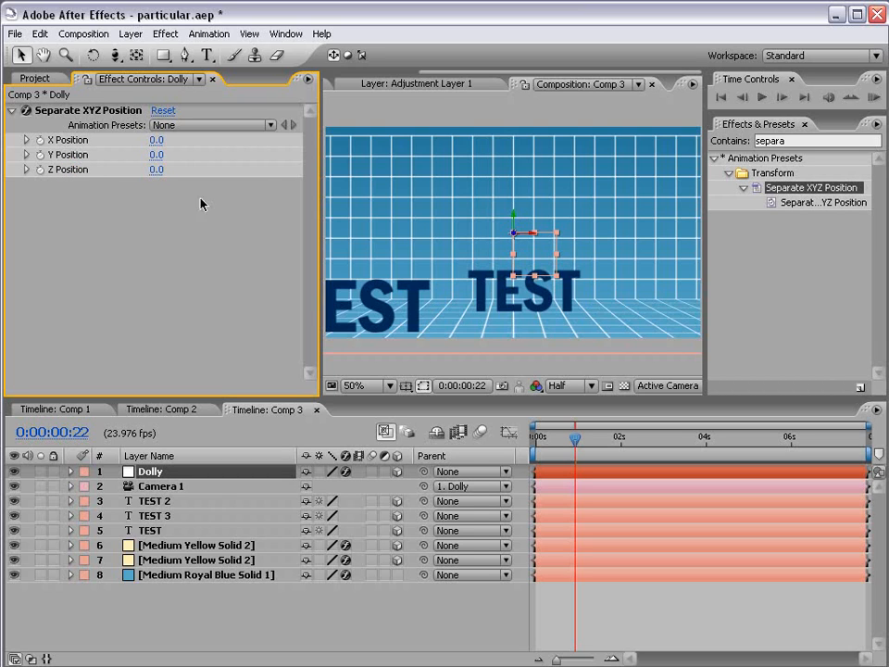
- Return to the first frame and rename the Dolly's Separate XYZ Position effect as Camera Controls
drag(560, 443, 510, 432)
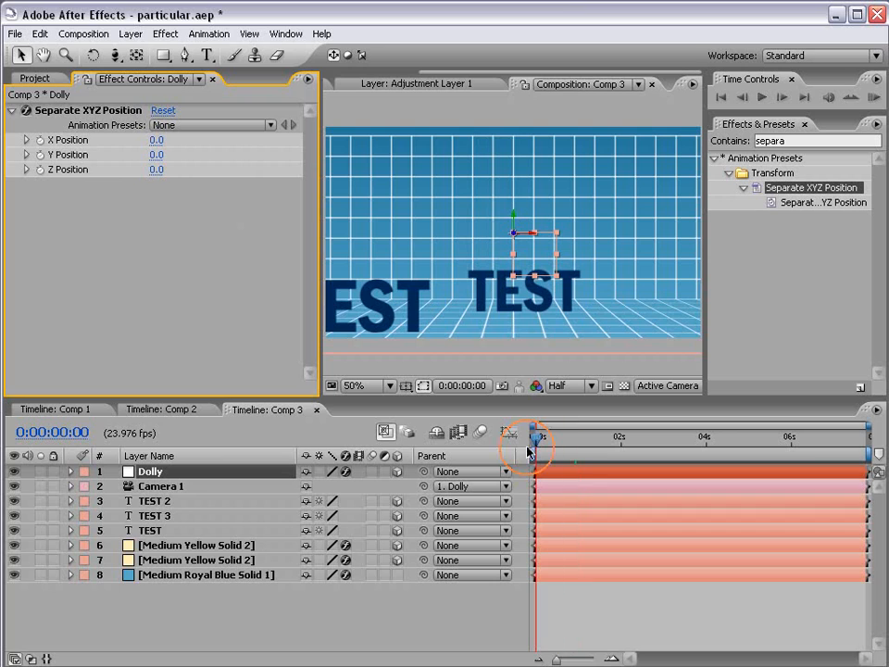
key(p)
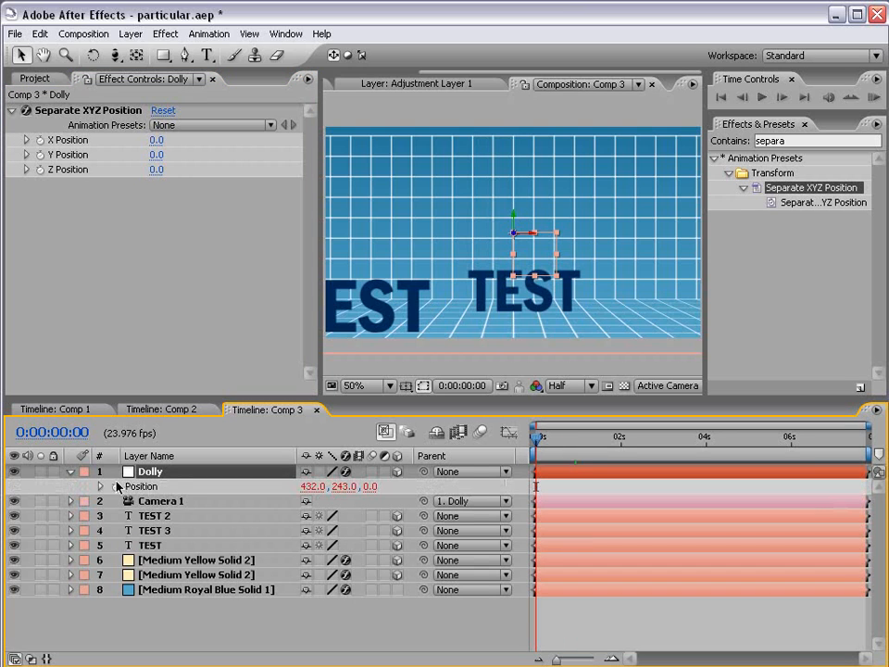
click(51, 218)
click(69, 110)
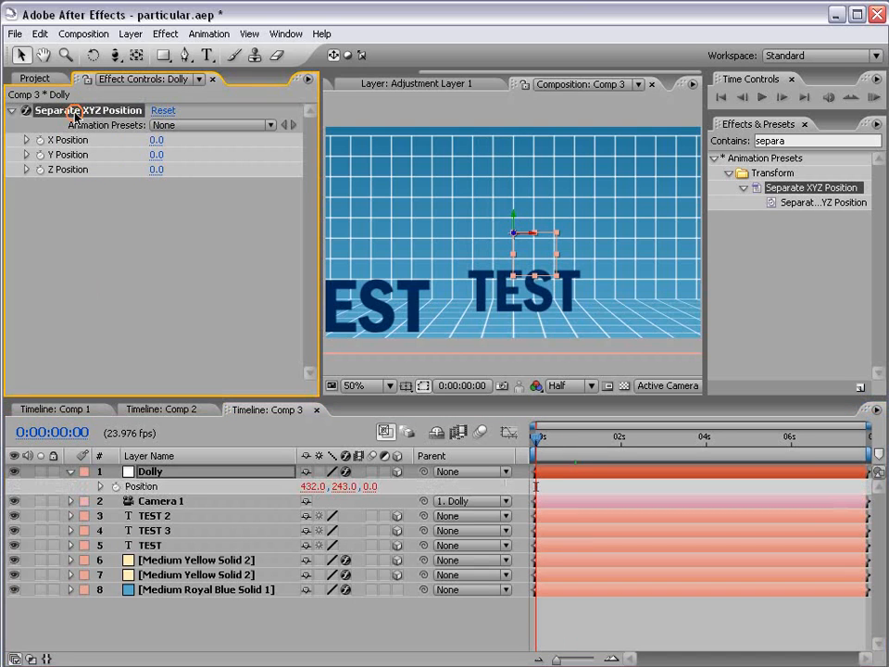
key(Return)
text(Camera Controls)
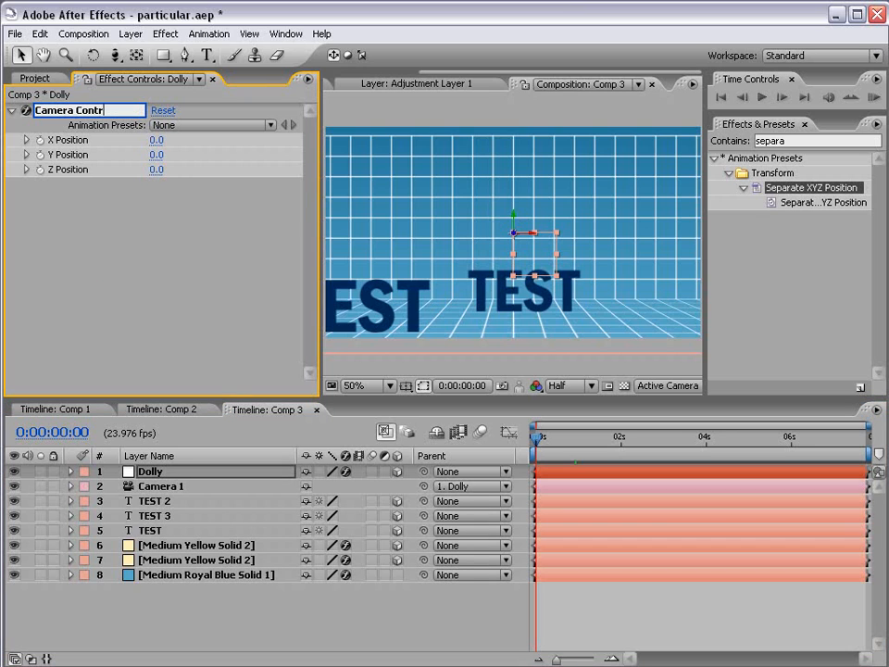
key(Return)
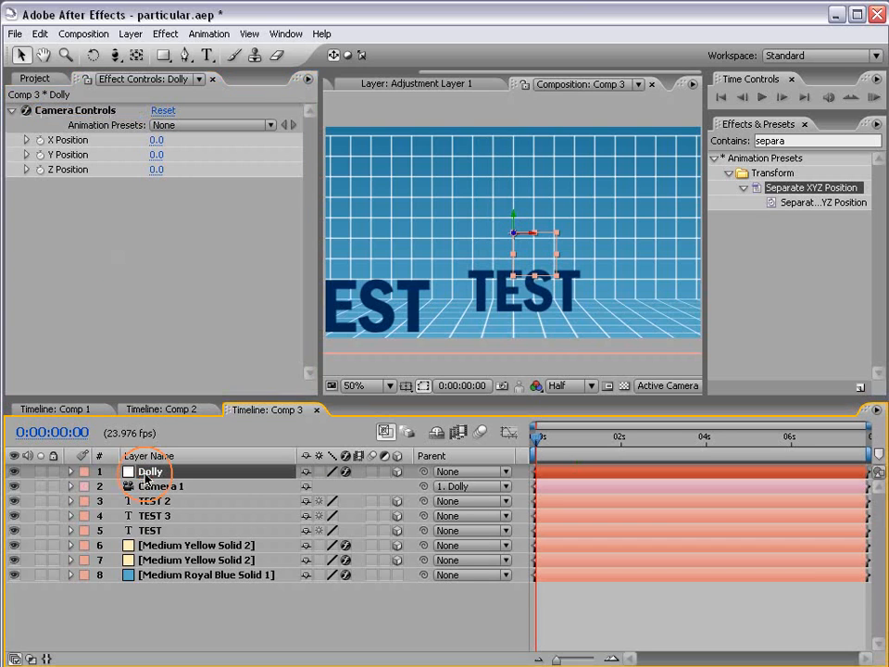
- Keyframe the Dolly's Camera Controls X Position at 0.0 on the first frame and -430.0 at 0:00:02:01
key(e)
click(100, 486)
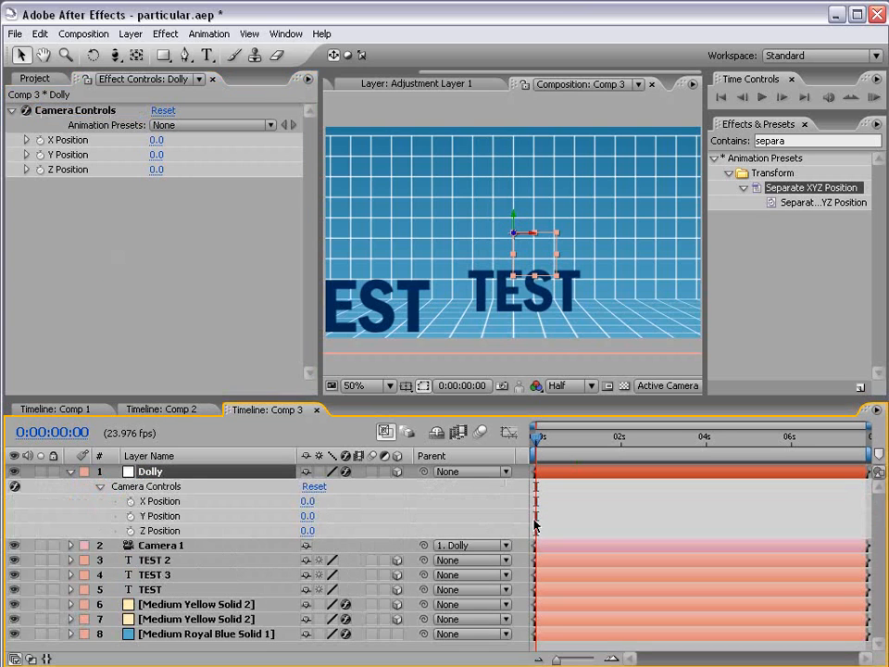
click(591, 491)
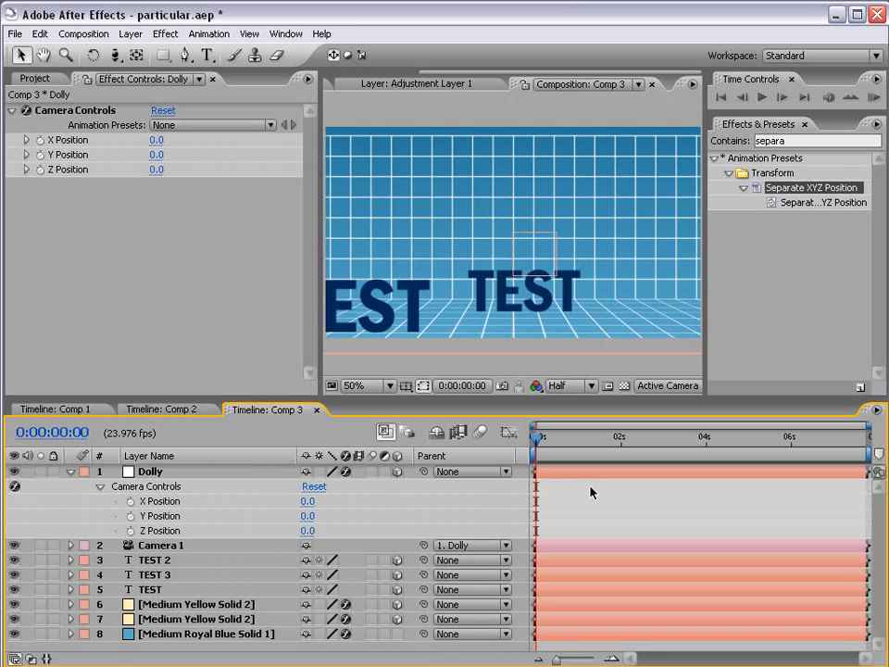
click(129, 501)
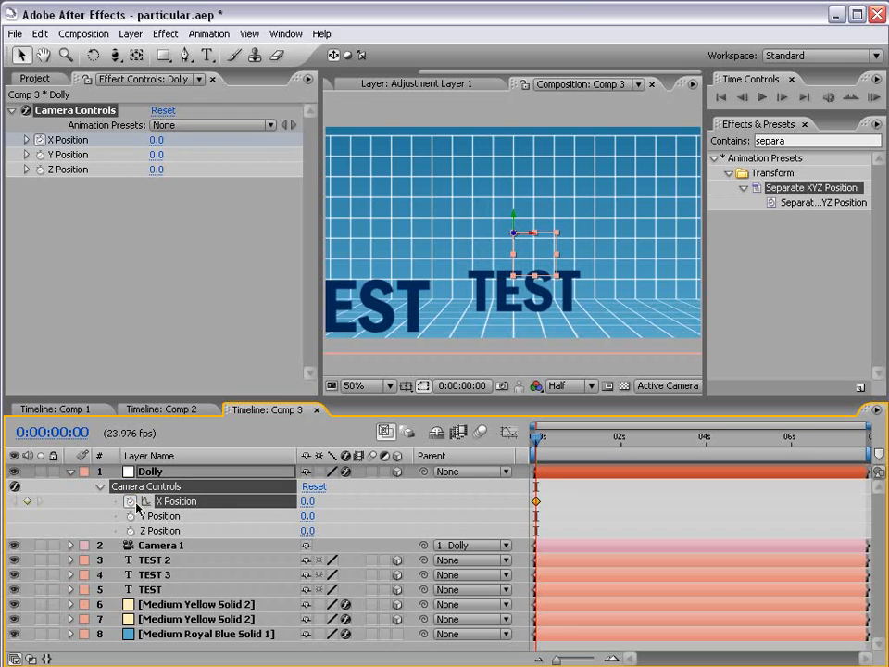
click(546, 436)
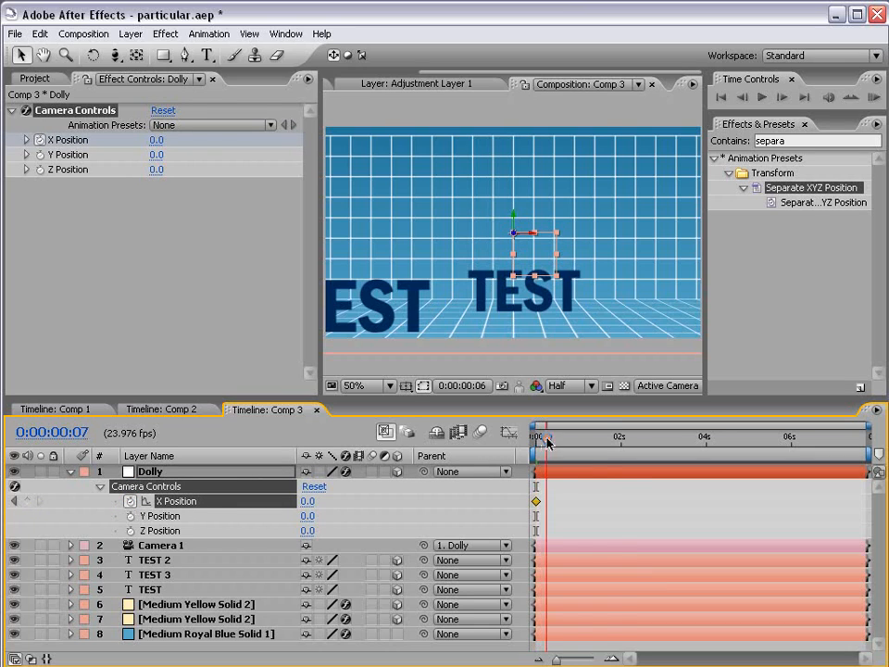
drag(546, 437, 623, 439)
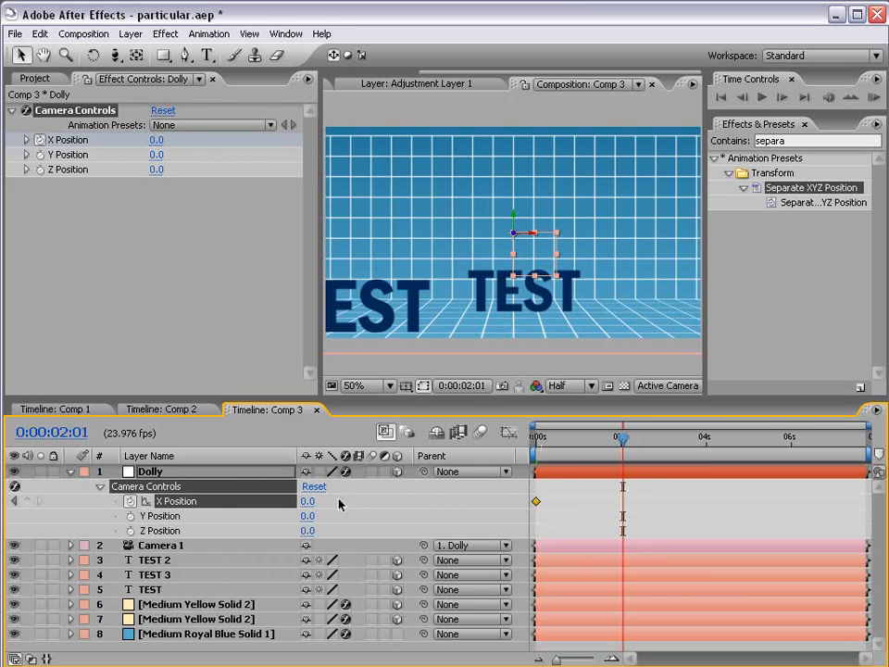
drag(308, 501, 275, 506)
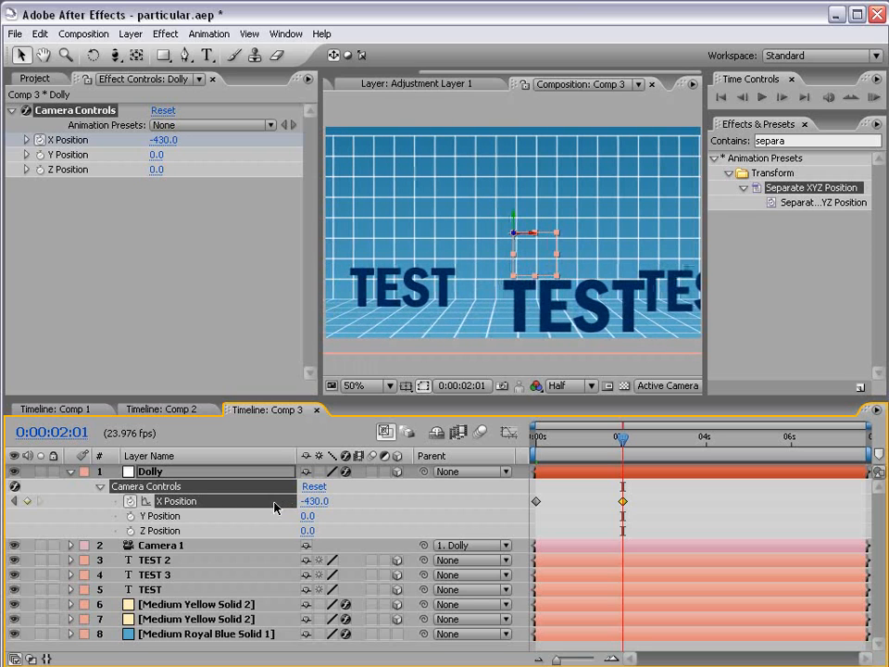
- Shift the Dolly along its X axis in the composition view to centre the leftmost TEST, and return to the first frame
drag(535, 239, 417, 254)
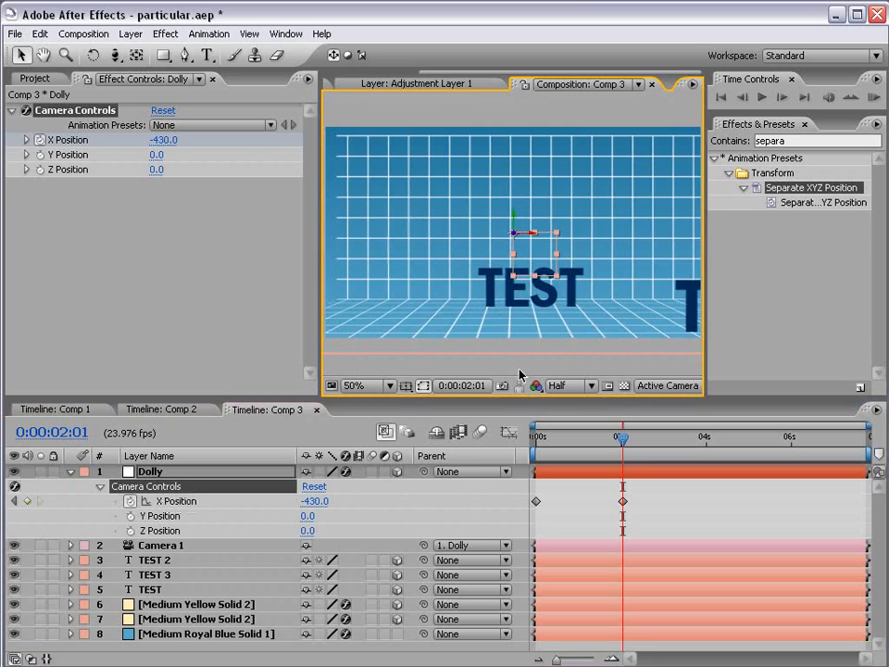
click(661, 519)
drag(622, 437, 535, 443)
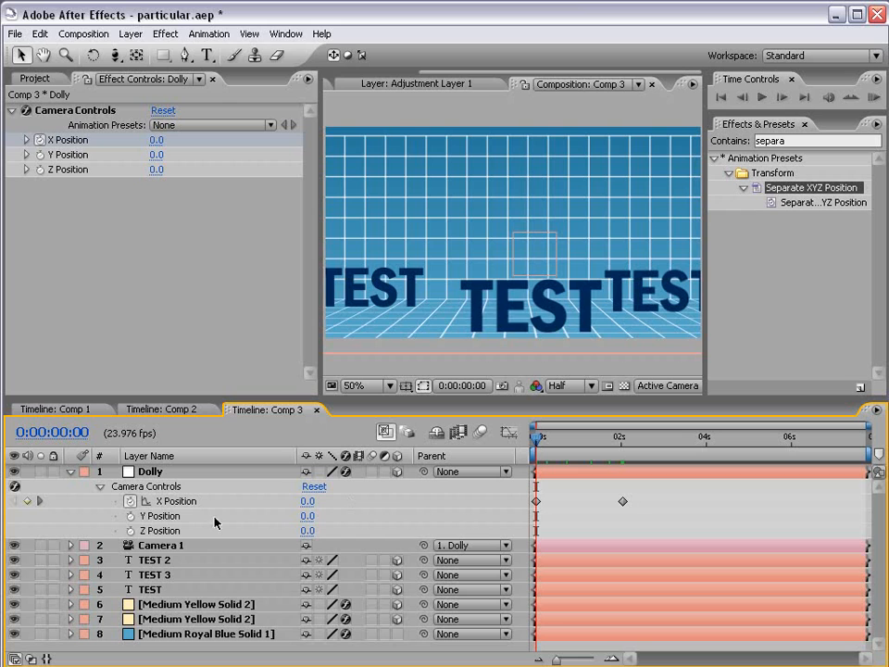
- Set the Dolly's Z Position to -130.0 and shift the null along X so the rightmost TEST is centred on the first frame
mouse_move(309, 516)
mouse_down()
mouse_move(299, 516)
mouse_move(318, 532)
mouse_move(299, 530)
mouse_up()
key(ctrl+z)
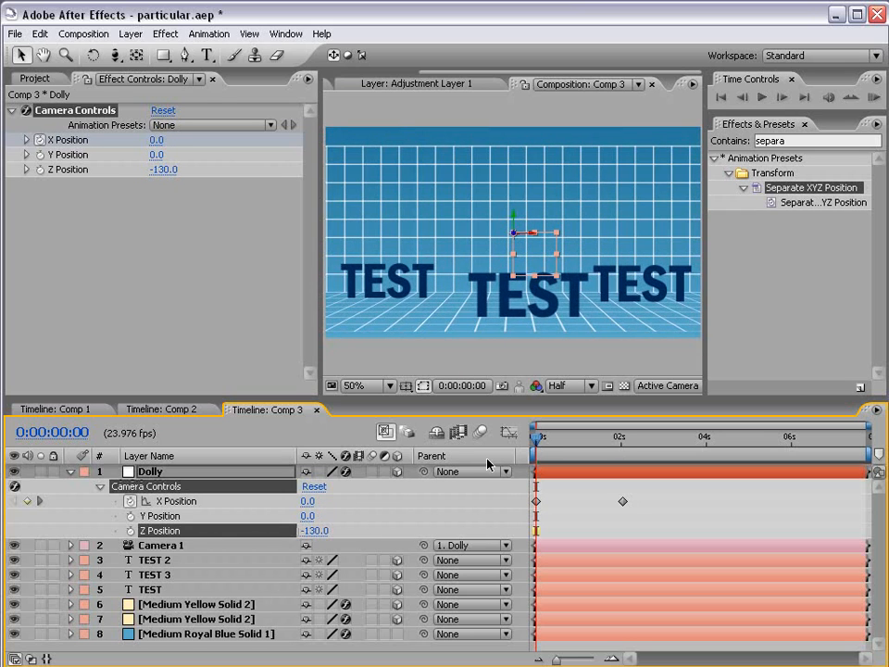
drag(559, 439, 528, 439)
drag(535, 238, 691, 243)
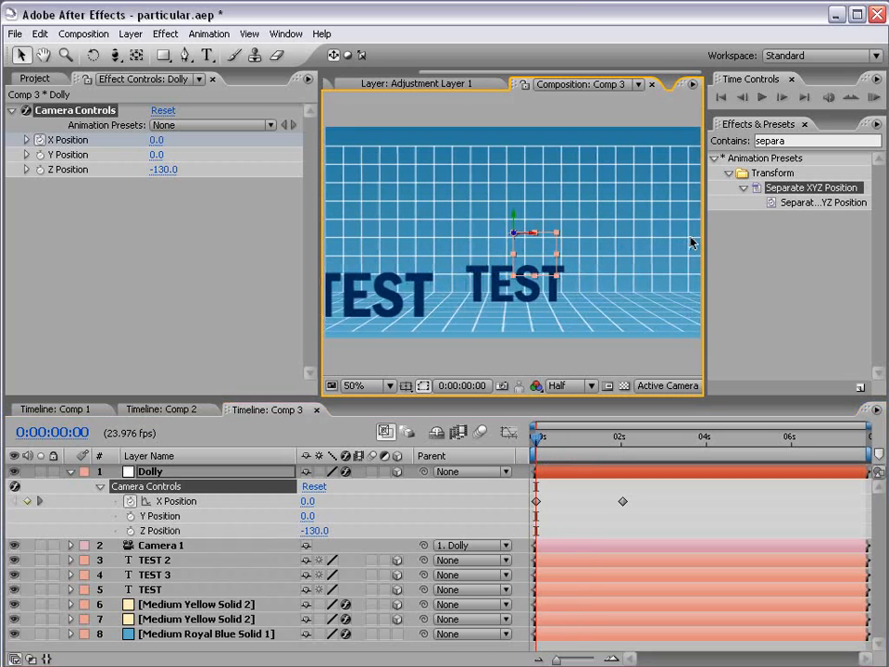
click(593, 496)
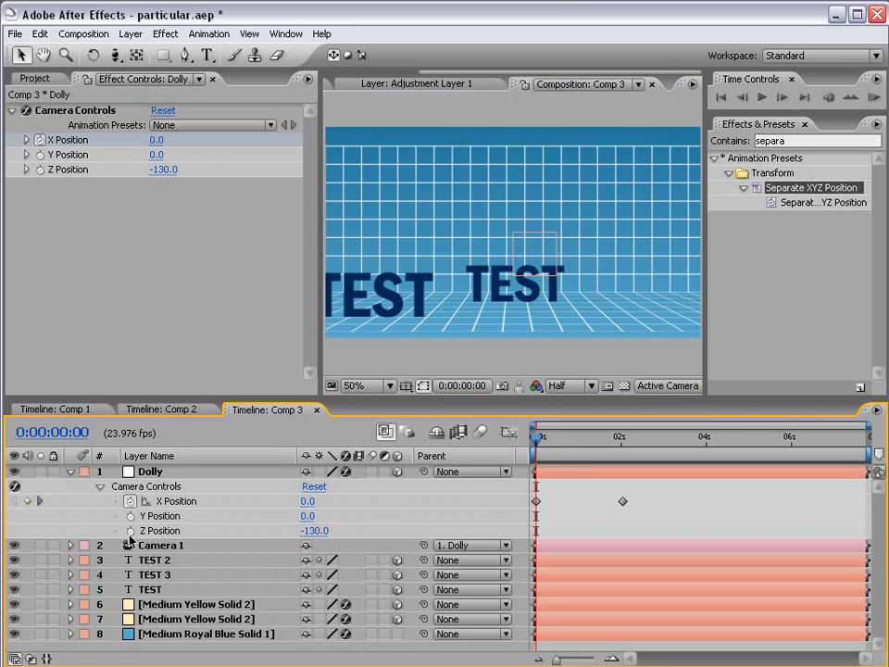
- Set the Dolly's Y Position to 80.0 and keyframe its Z Position at 370.0 on the first frame and 80.0 at 0:00:01:12
drag(317, 531, 387, 534)
click(333, 517)
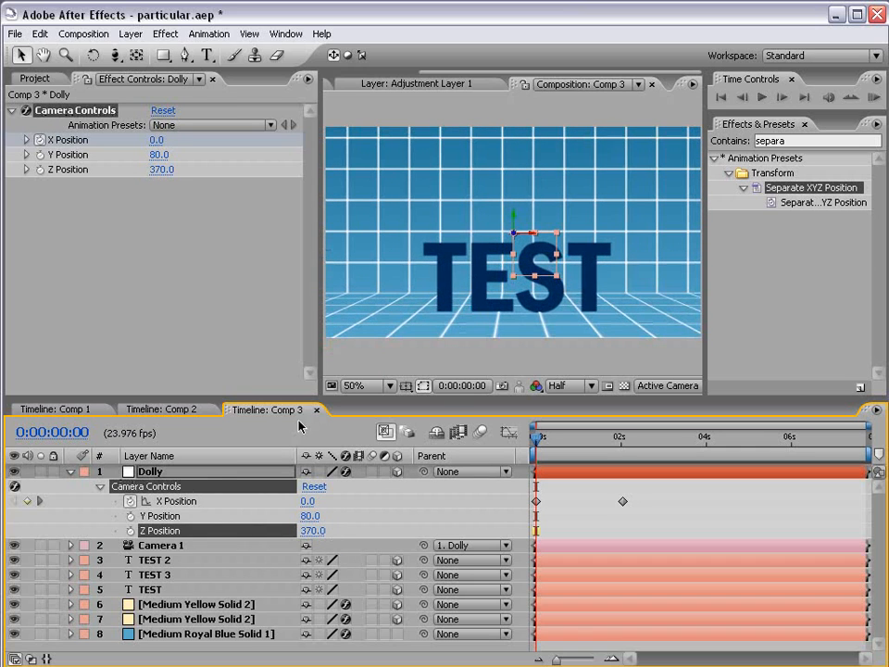
click(130, 530)
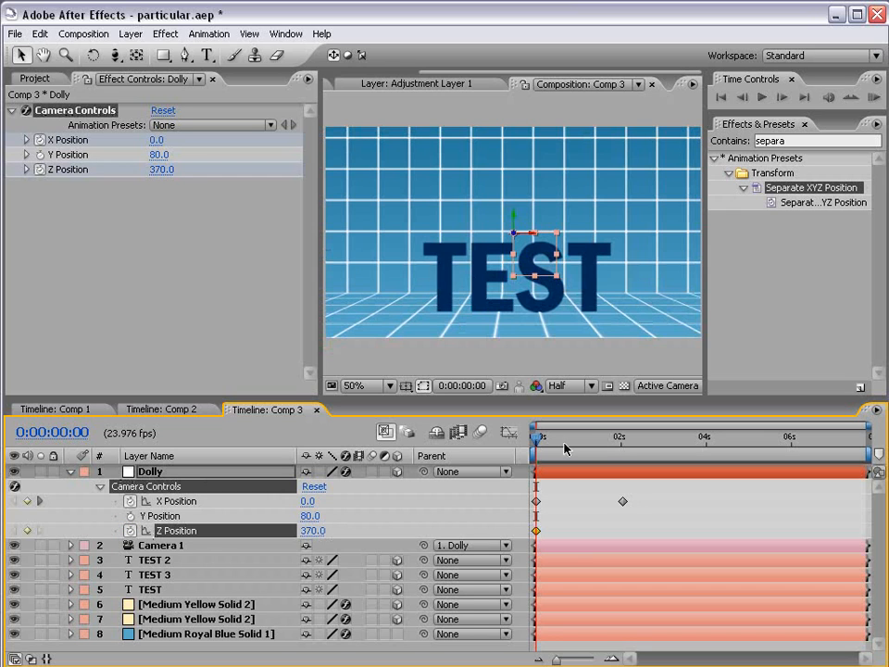
drag(534, 451, 600, 451)
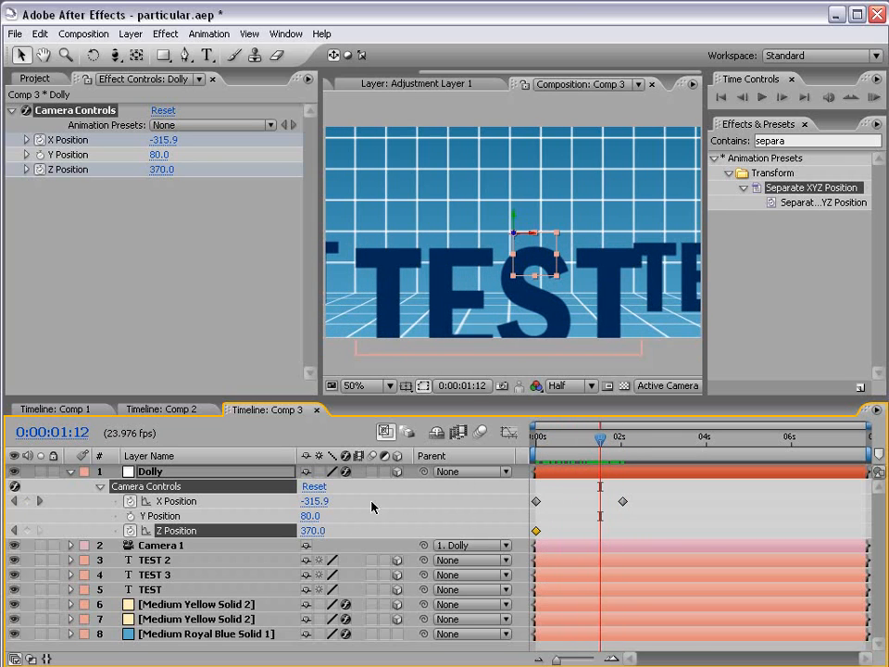
drag(319, 535, 297, 535)
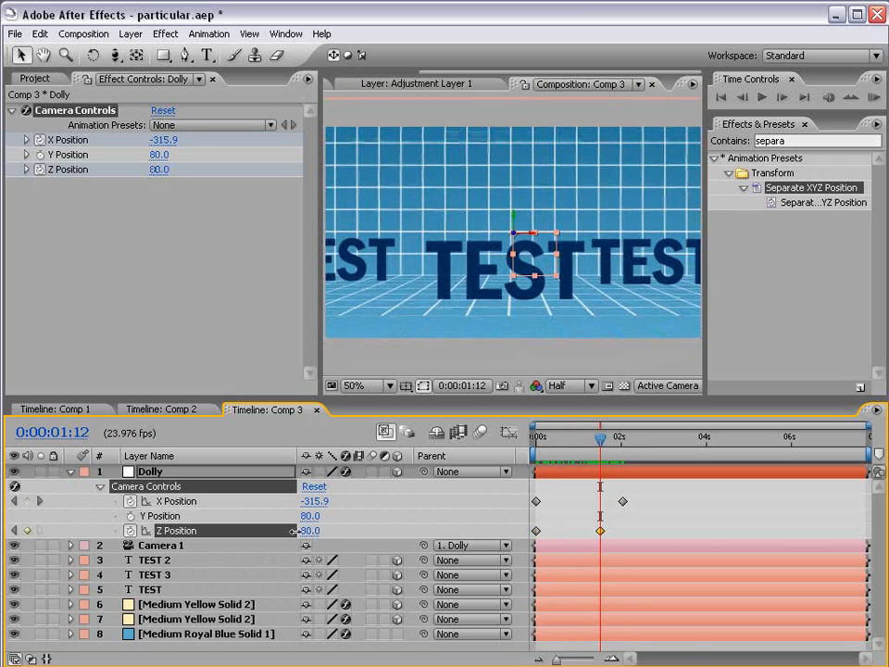
- Set the Dolly's X Position to -740.0 at 0:00:02:01 and move its second Z Position keyframe earlier to about 0:00:00:22
drag(601, 439, 623, 443)
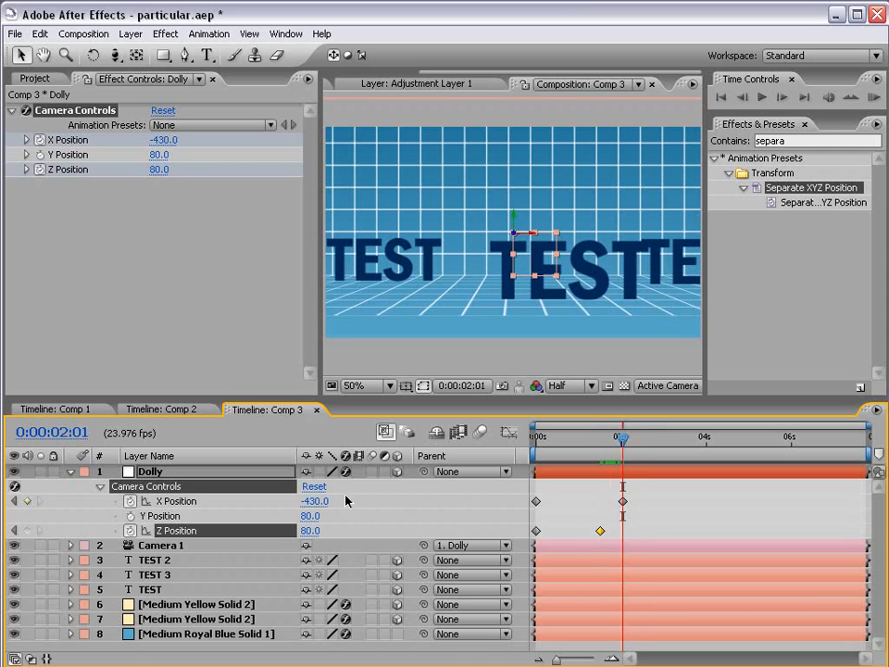
drag(320, 504, 295, 504)
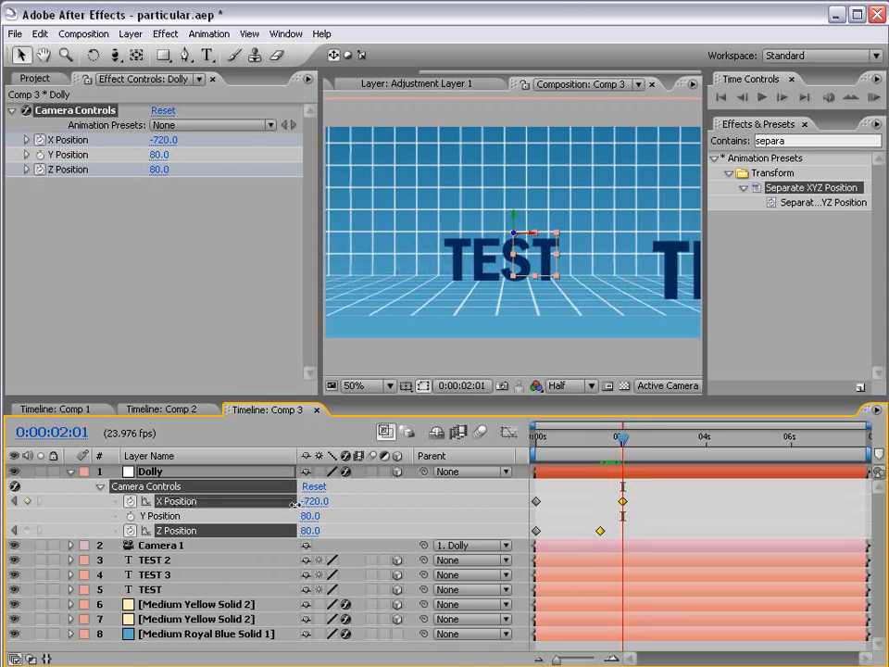
drag(624, 439, 576, 443)
drag(600, 533, 575, 531)
drag(576, 444, 624, 443)
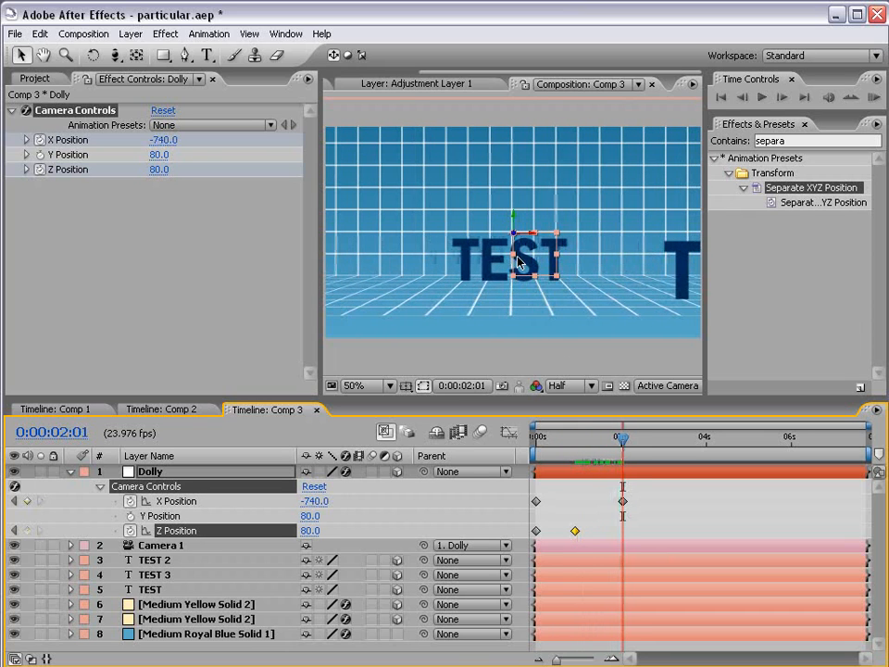
- Increase the Dolly's Z Position at 0:00:02:01 to bring the camera close to the text, and preview the camera animation
drag(305, 535, 339, 525)
drag(555, 444, 612, 442)
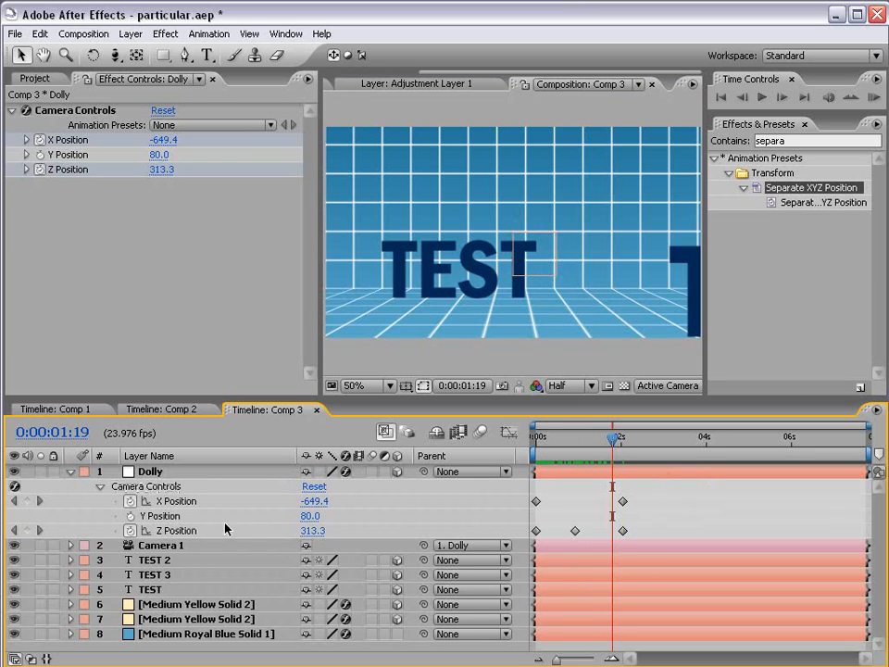
key(KP_0)
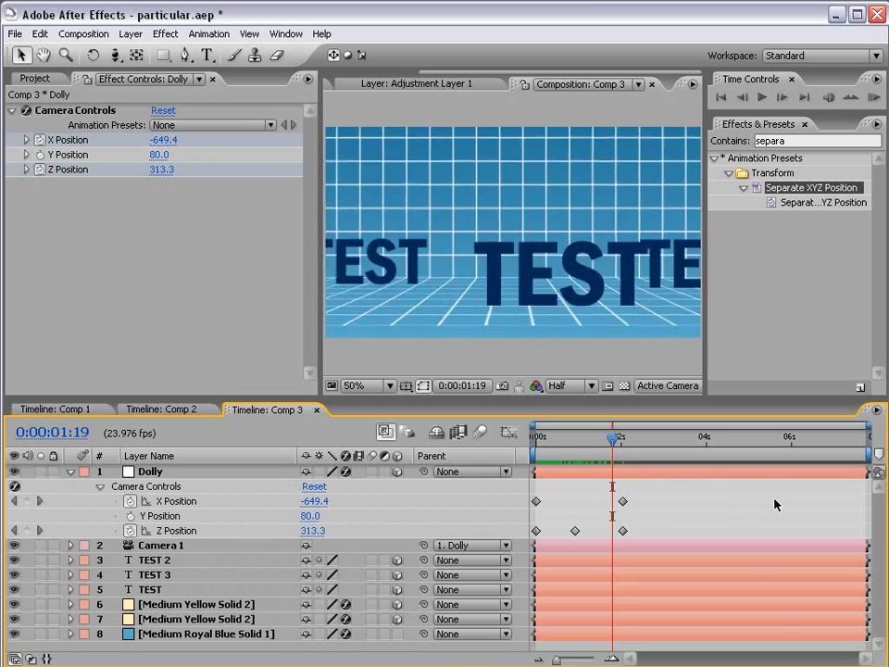
key(KP_0)
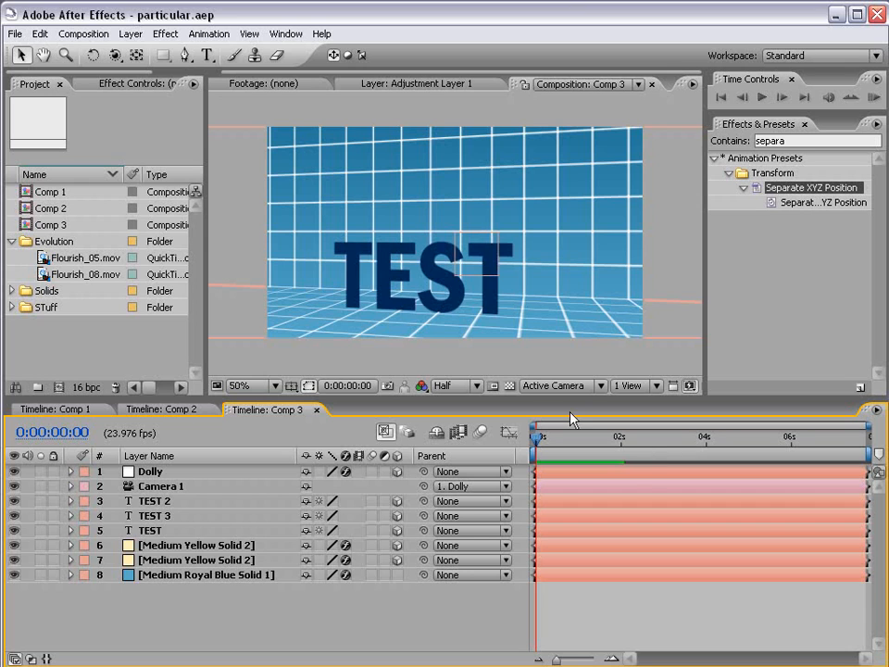
- Create a new composition, Comp 4, at 864 x 486, square pixels, 24 fps and 10 seconds long
click(84, 33)
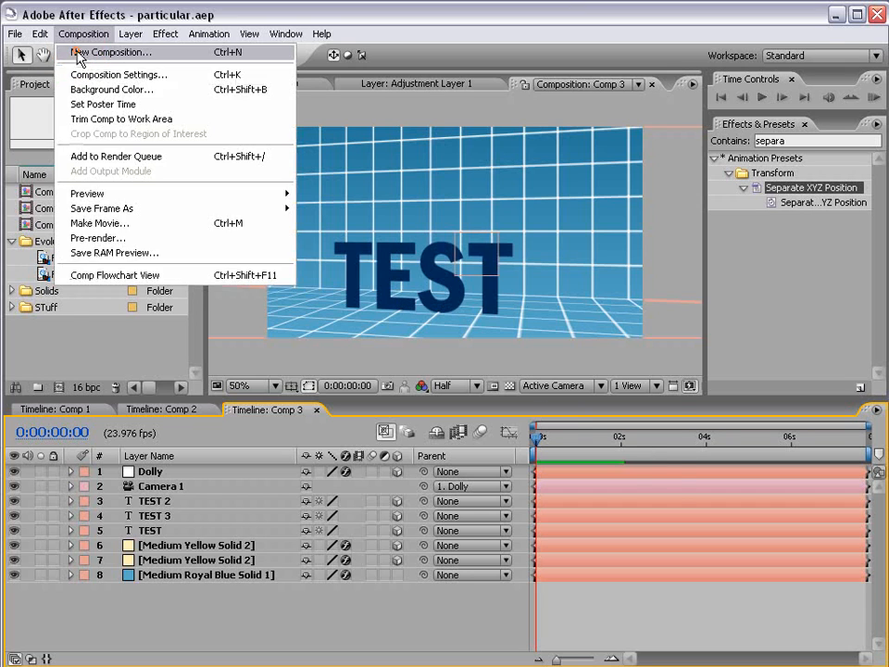
click(80, 56)
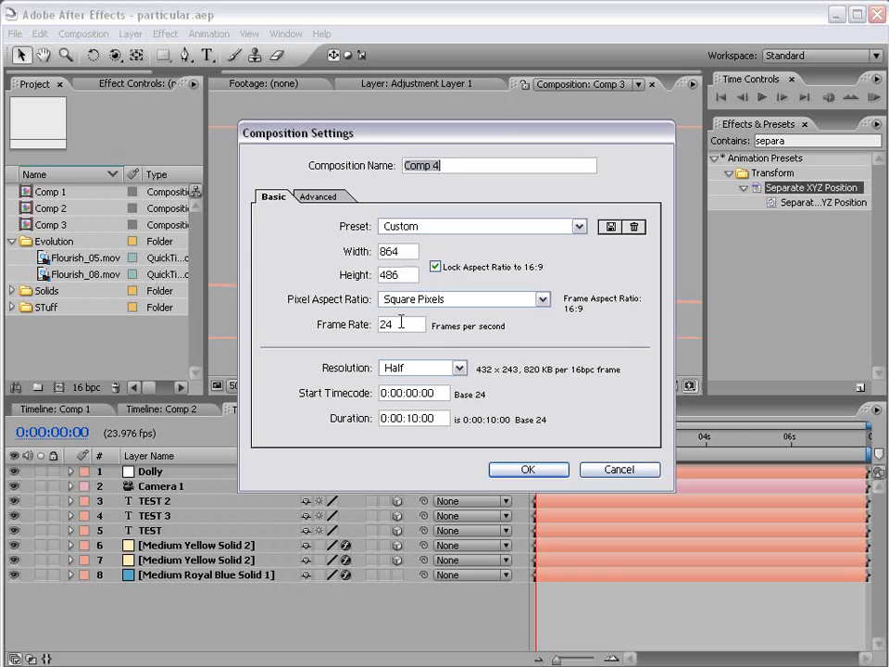
click(526, 470)
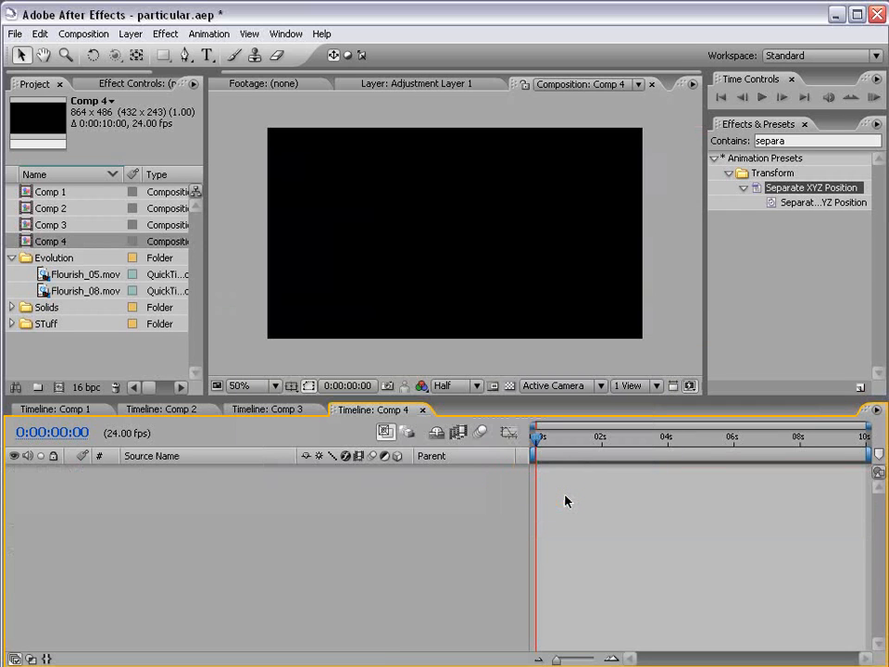
- Add a black solid, Black Solid 3, at the full composition size of 864 x 486 to Comp 4
click(131, 33)
mouse_move(148, 52)
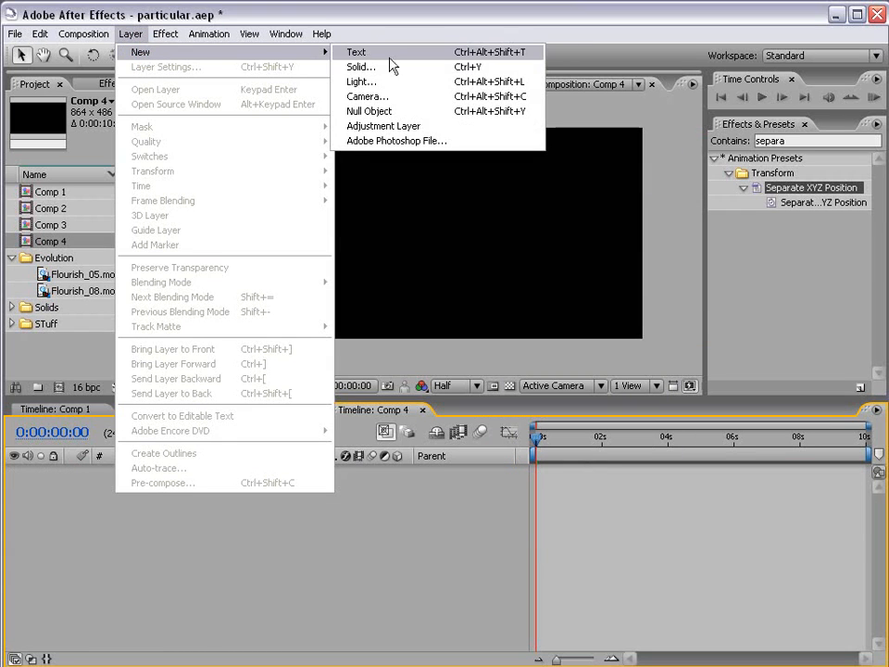
click(387, 68)
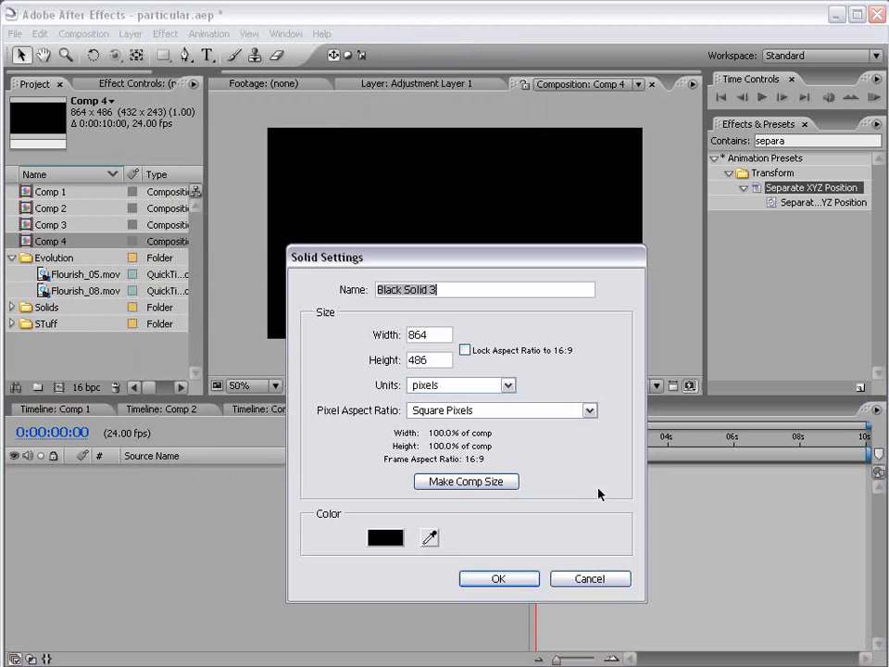
click(500, 577)
- Add a full-size red solid, Red Solid 1, above the black solid in Comp 4, and select the black solid layer
click(131, 33)
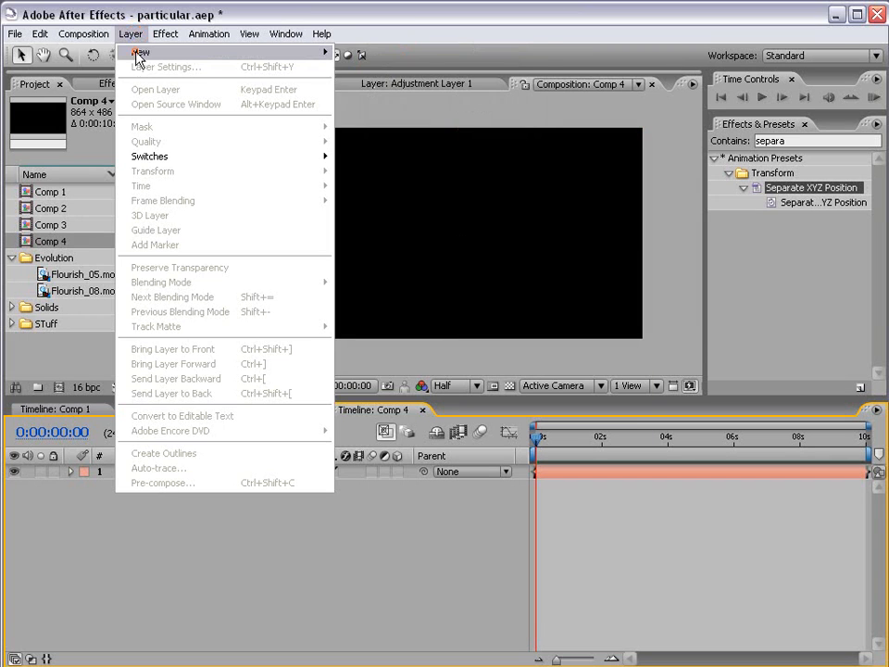
mouse_move(140, 52)
click(370, 68)
click(381, 539)
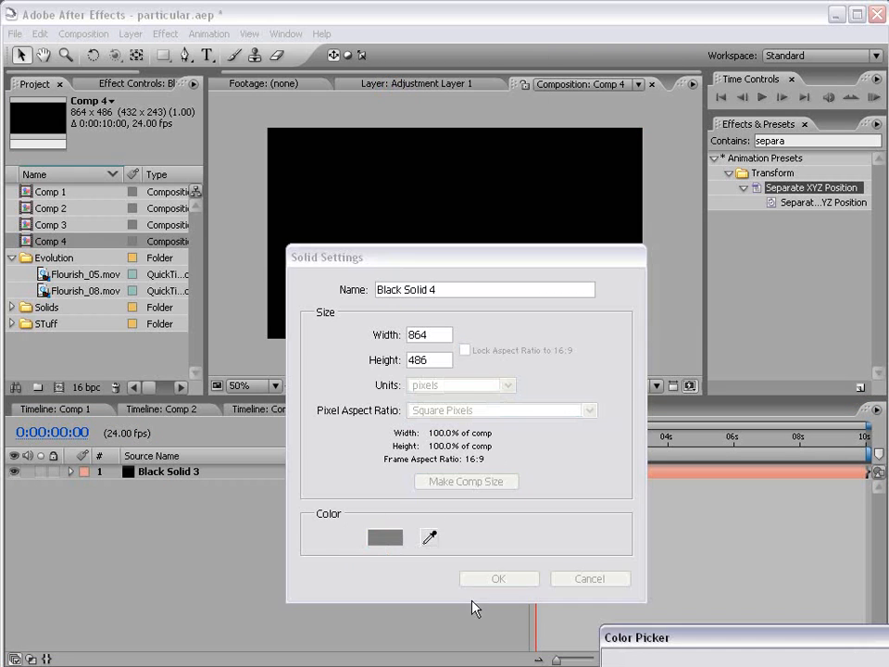
click(674, 384)
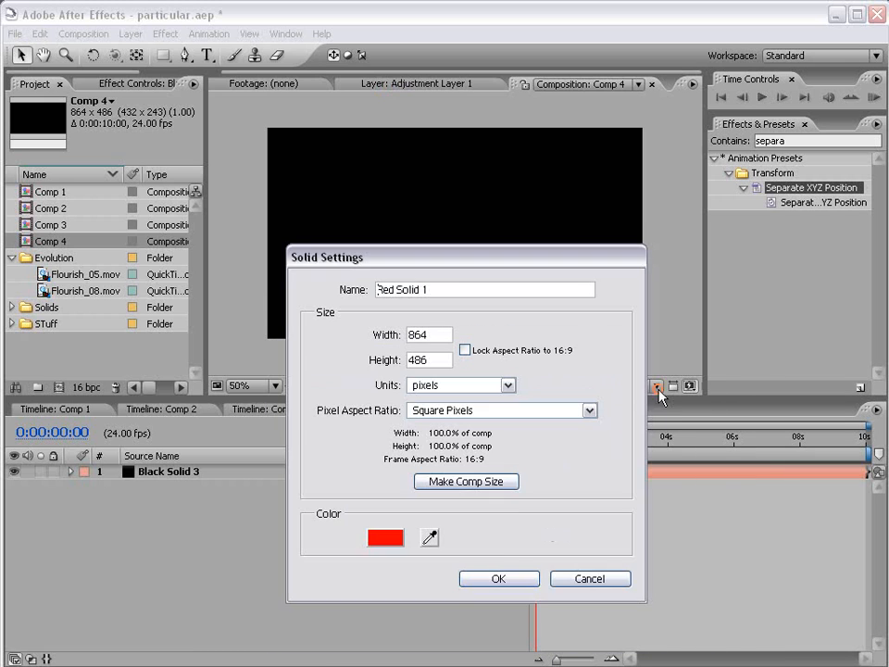
click(499, 579)
click(153, 487)
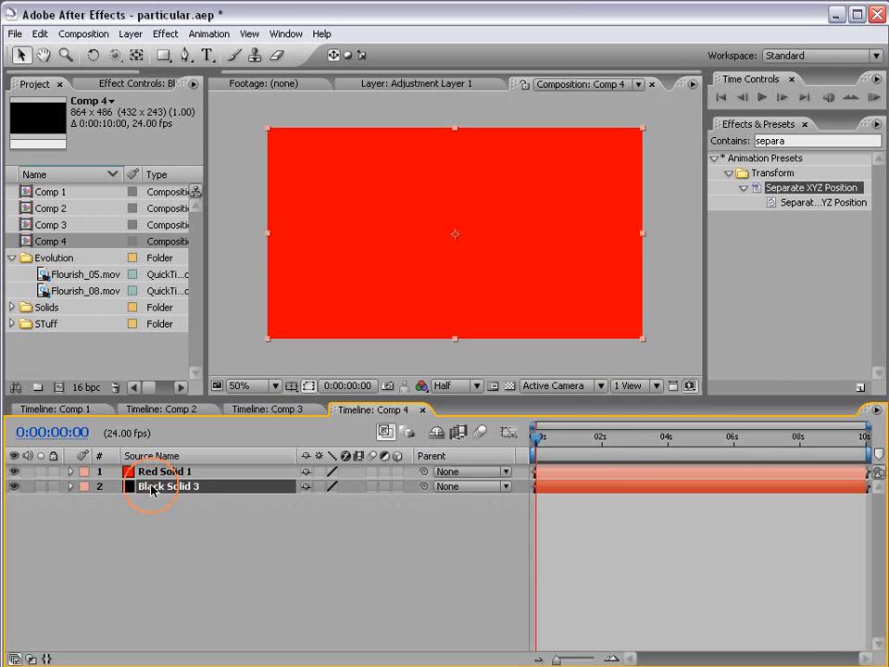
- Rename the black solid layer to BG and the red solid layer to Particles
key(Return)
text(BG)
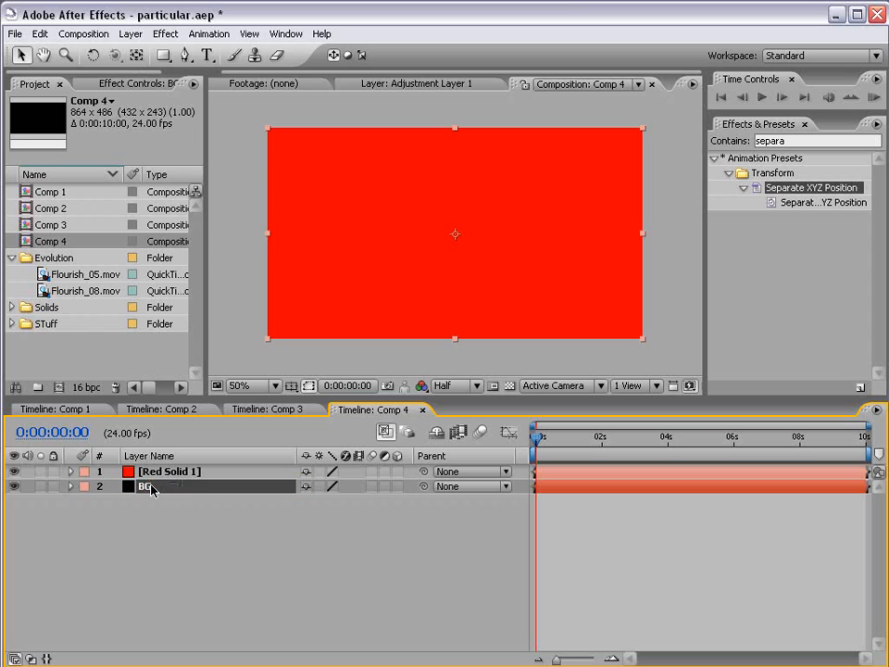
click(148, 471)
key(Return)
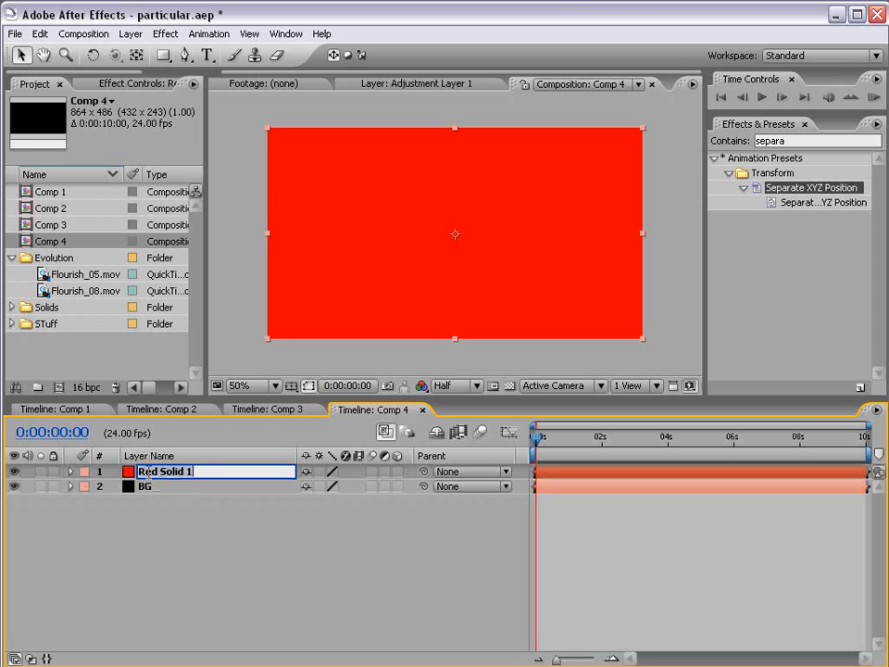
text(Particle)
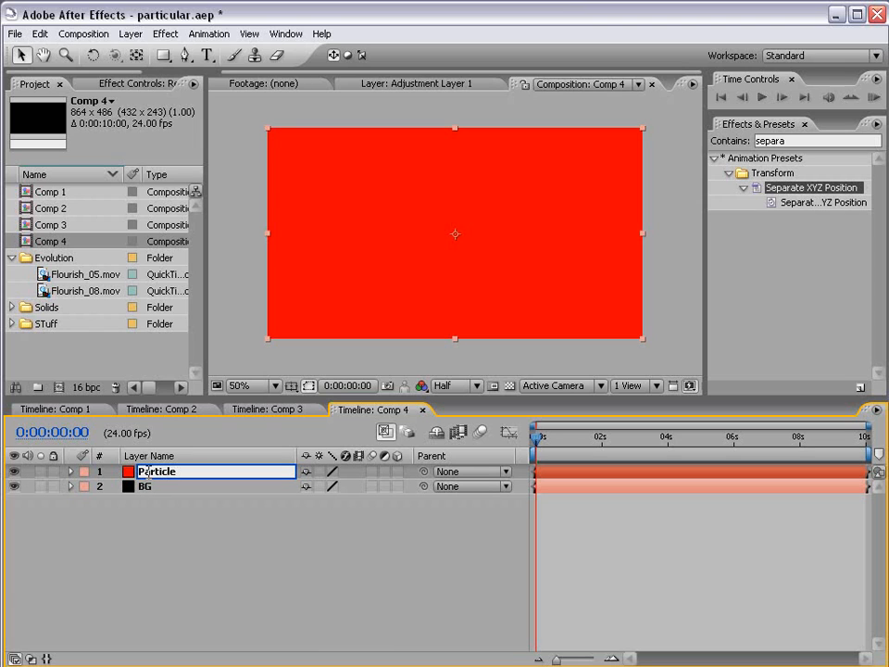
text(s)
click(266, 531)
- Apply the Trapcode Particular effect to the Particles layer
click(178, 472)
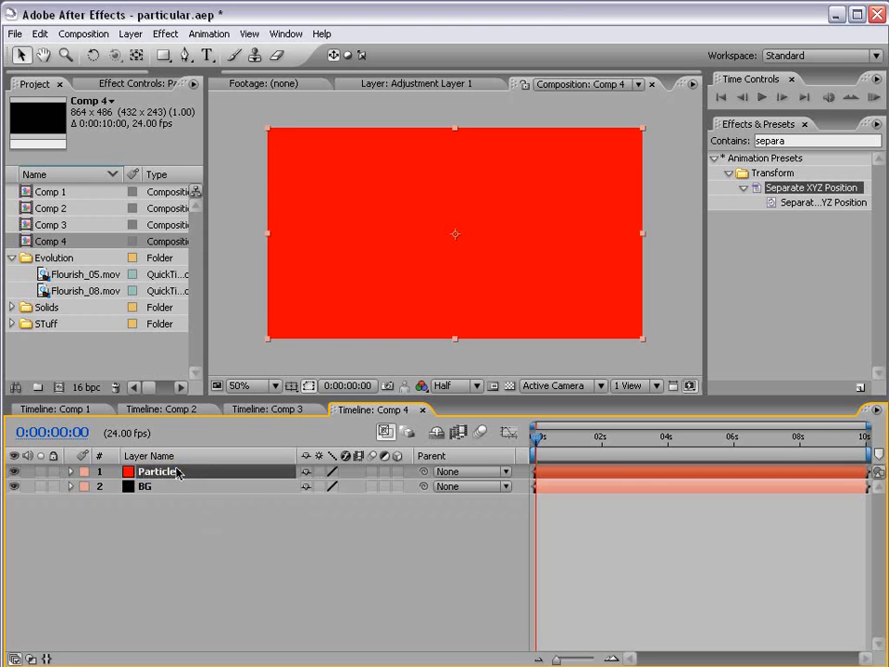
click(165, 33)
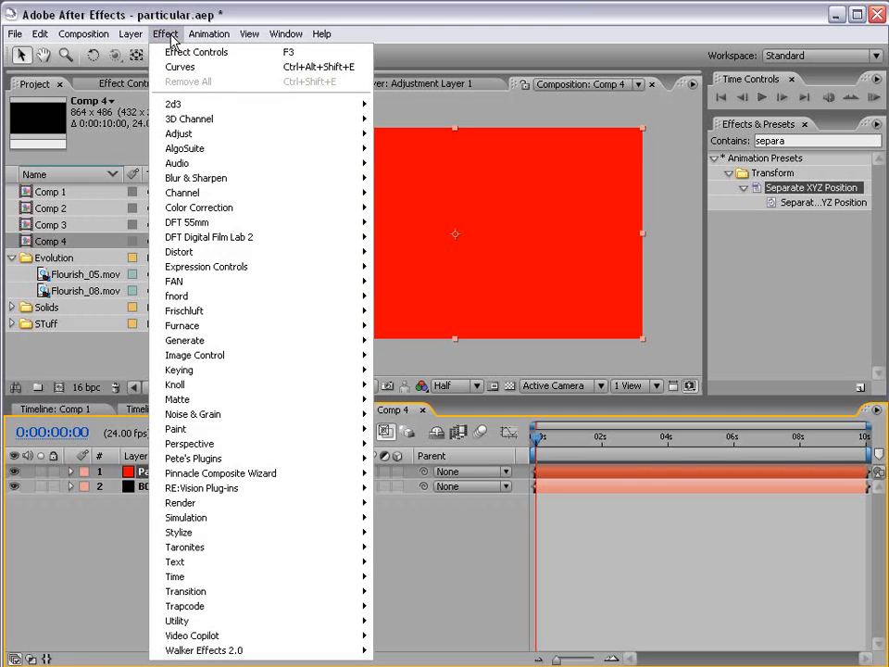
mouse_move(356, 606)
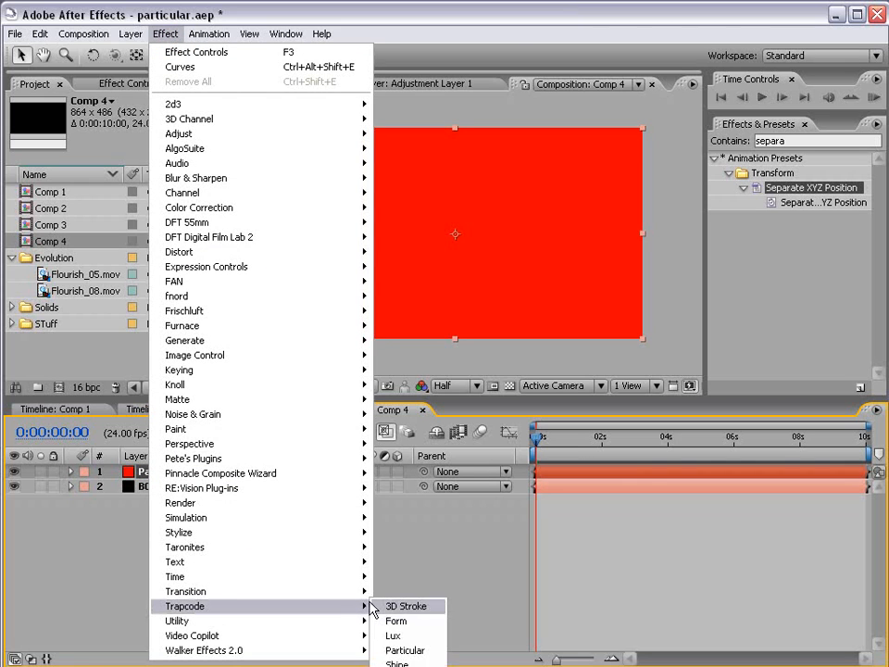
click(421, 651)
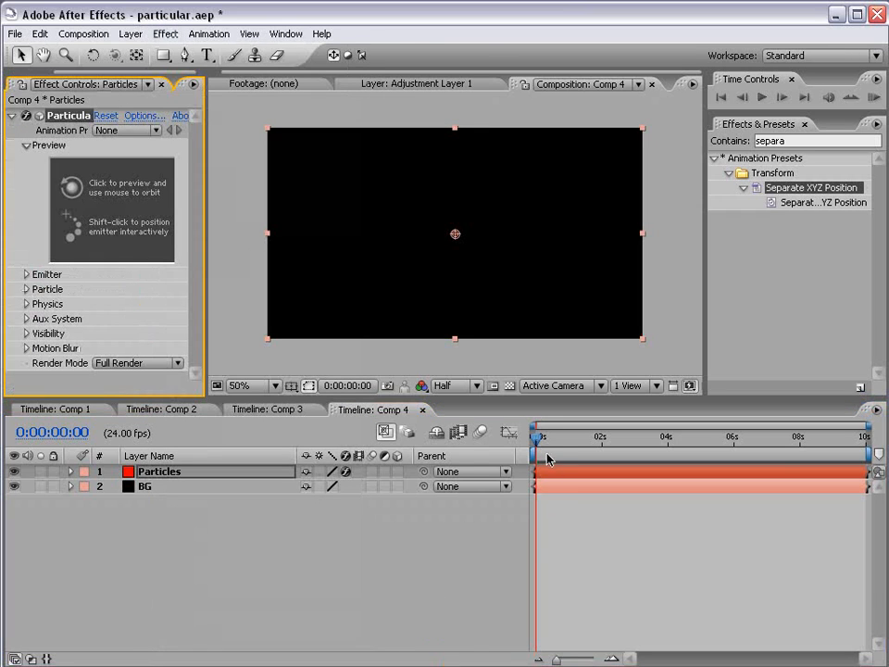
- Preview the default particle emission over the first seconds of Comp 4, and widen the effect settings area to make its parameters readable
drag(552, 444, 568, 446)
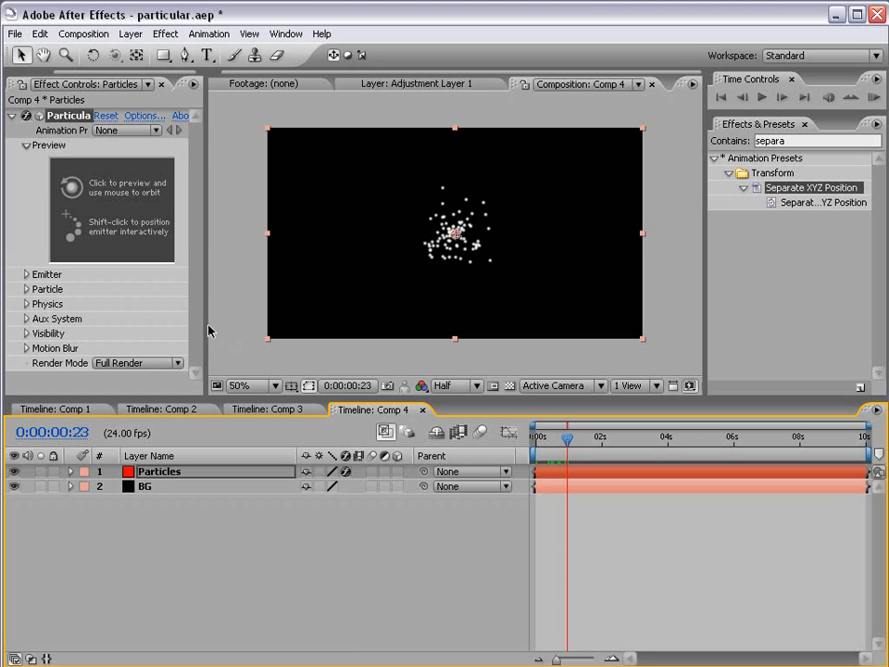
mouse_move(209, 323)
mouse_down()
mouse_move(249, 323)
mouse_move(224, 318)
mouse_up()
mouse_move(567, 436)
mouse_down()
mouse_move(551, 437)
mouse_move(582, 437)
mouse_up()
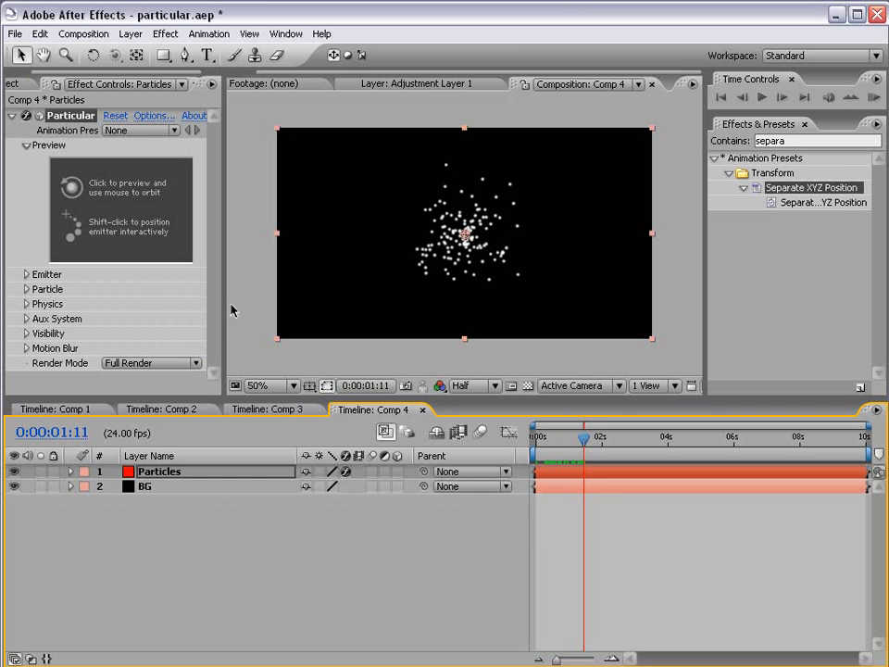
drag(223, 300, 288, 307)
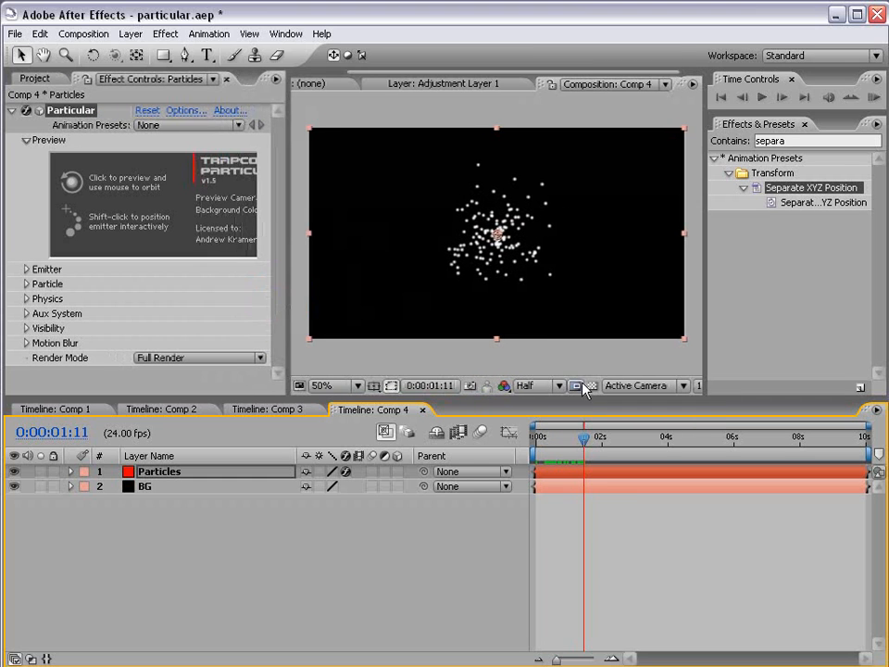
drag(594, 450, 537, 450)
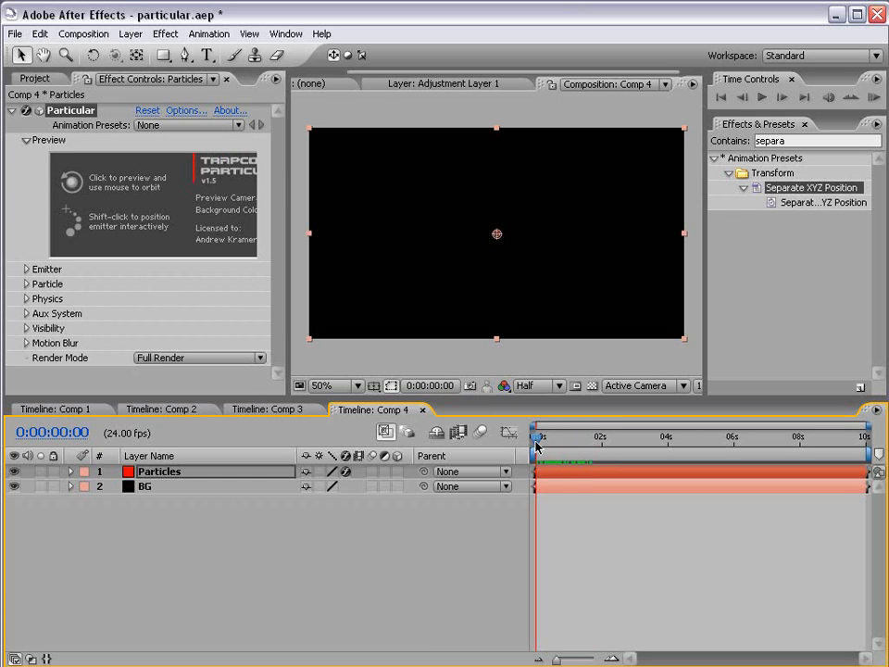
drag(537, 447, 501, 470)
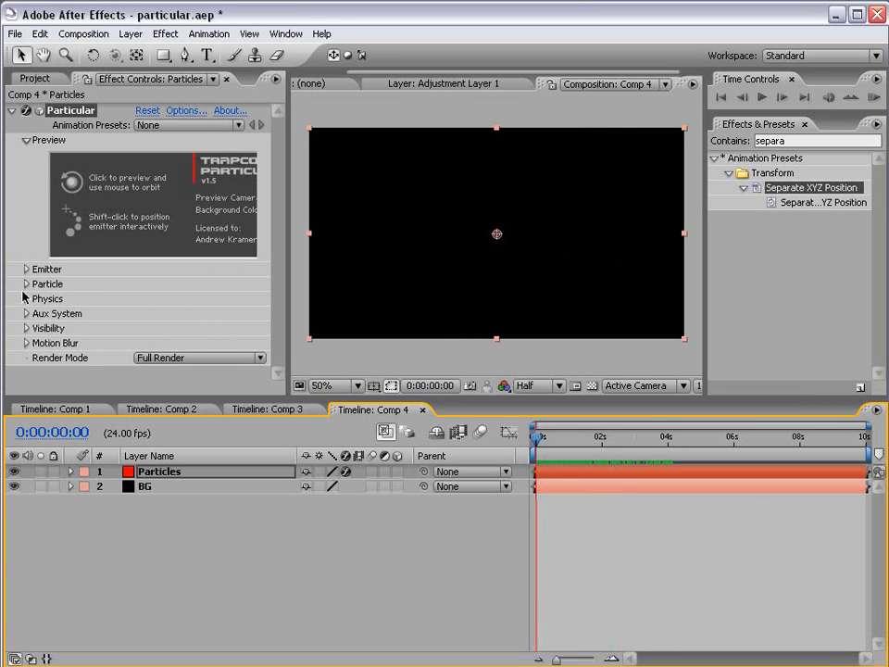
- Set the Particular emitter's Particles/sec to 1500 and preview the denser emission from the start of the composition
click(25, 269)
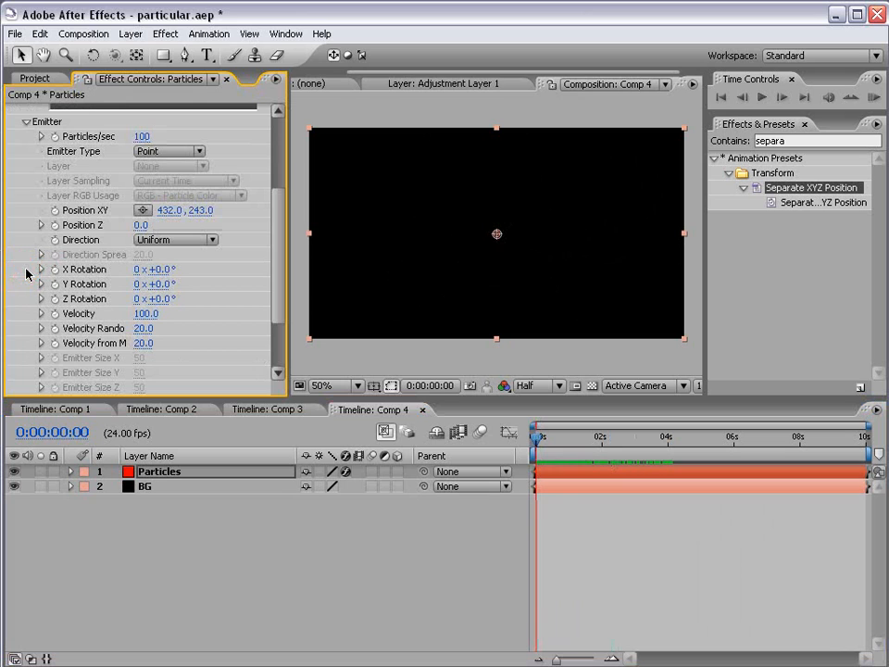
click(142, 136)
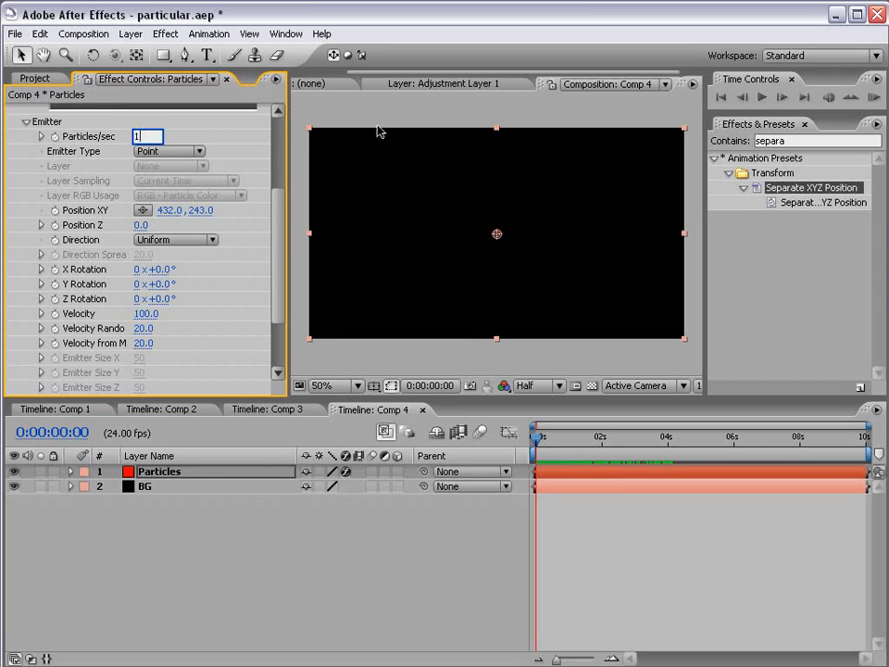
text(1500)
key(Return)
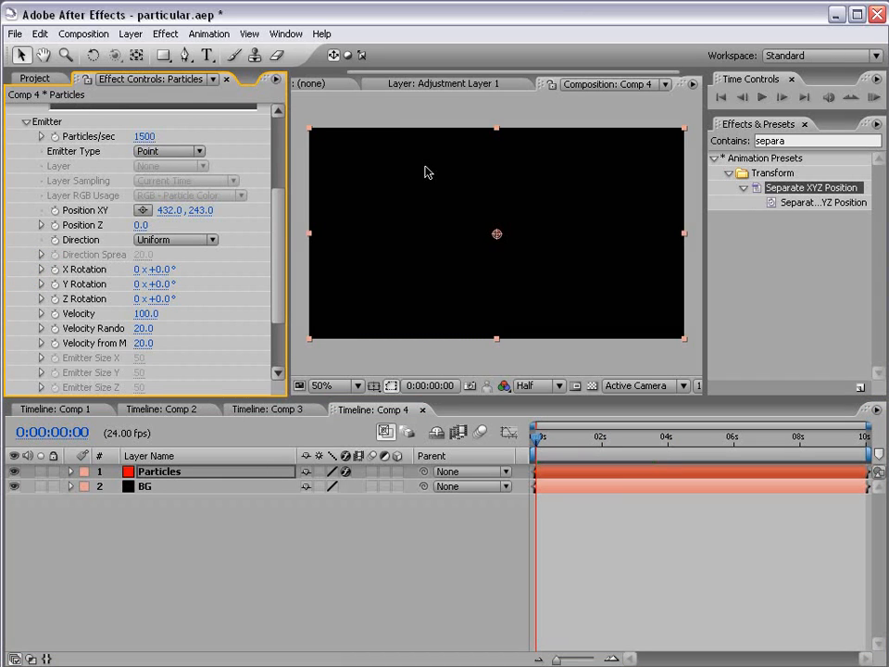
drag(554, 436, 502, 451)
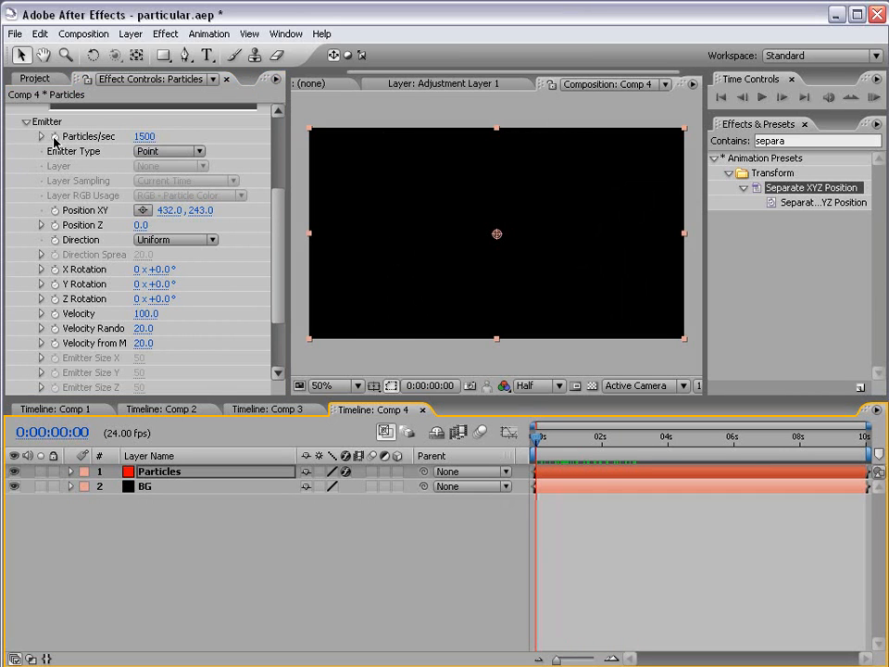
- Keyframe Particles/sec at 1500 on 0:00:00:00 and 0 on 0:00:00:01, and reveal the layer's keyframes in a magnified timeline
click(54, 137)
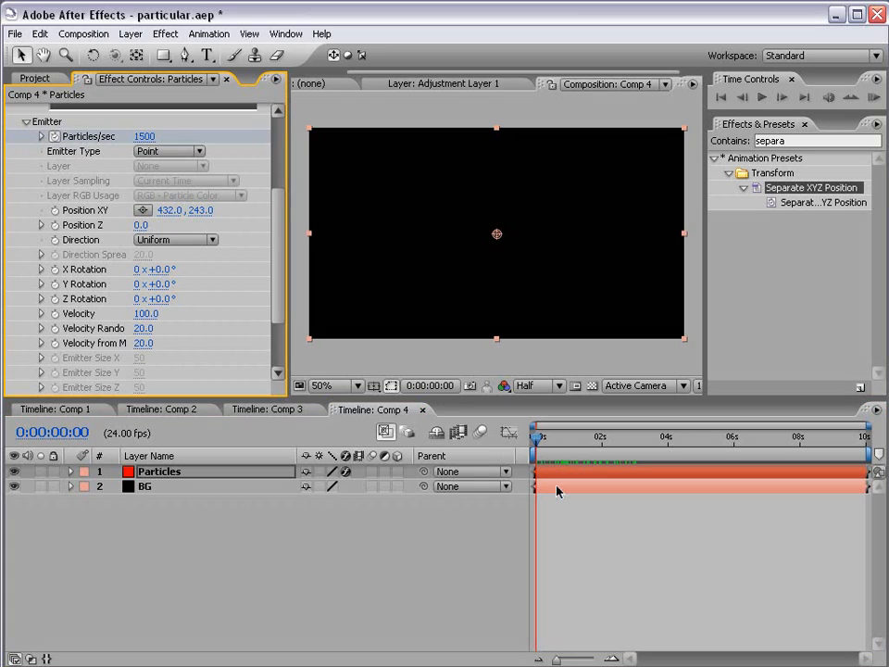
key(Page_Down)
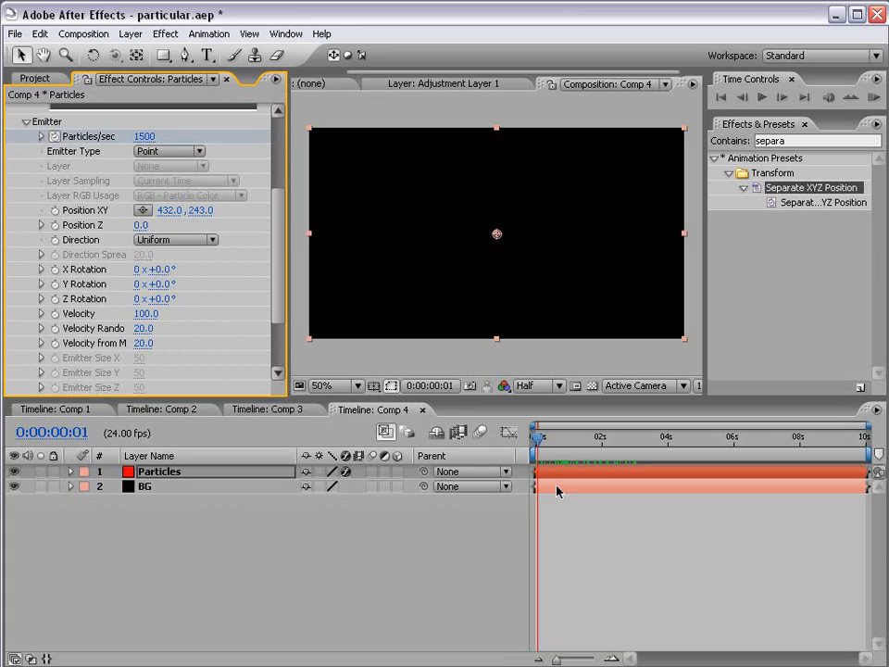
click(143, 137)
text(0)
key(Return)
key(equal)
key(equal)
key(u)
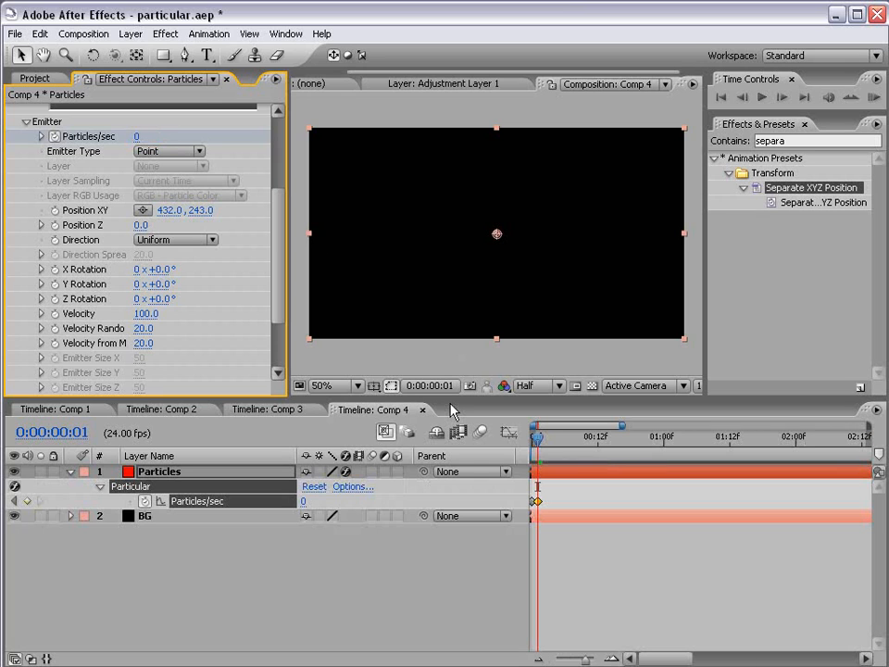
- Preview the single particle burst by scrubbing from 0:00:00:00 through the first two seconds
key(h)
drag(570, 540, 669, 560)
click(534, 435)
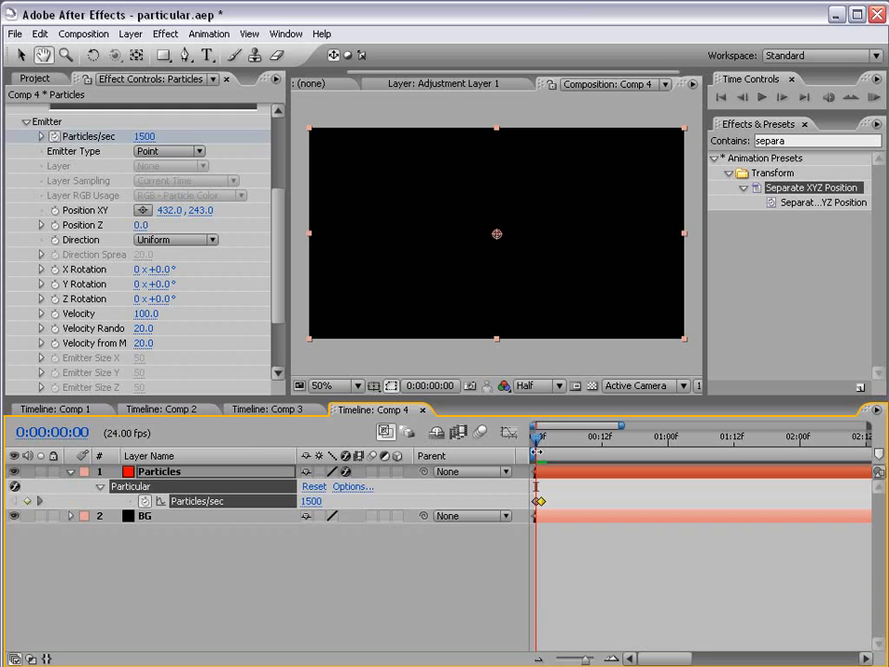
drag(537, 443, 823, 484)
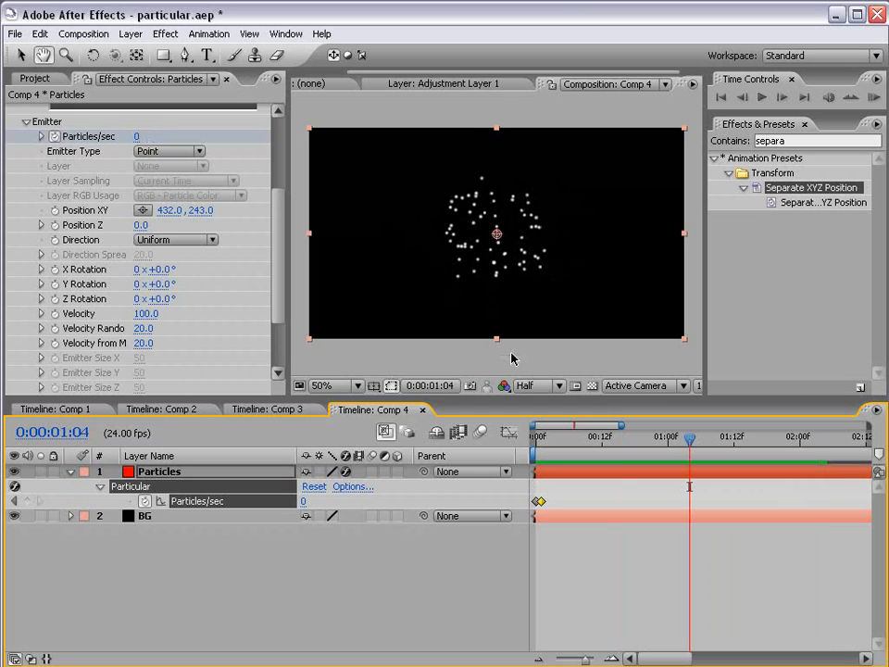
- Add a new camera, Camera 1, with the 35mm preset to Comp 4
click(131, 34)
mouse_move(139, 52)
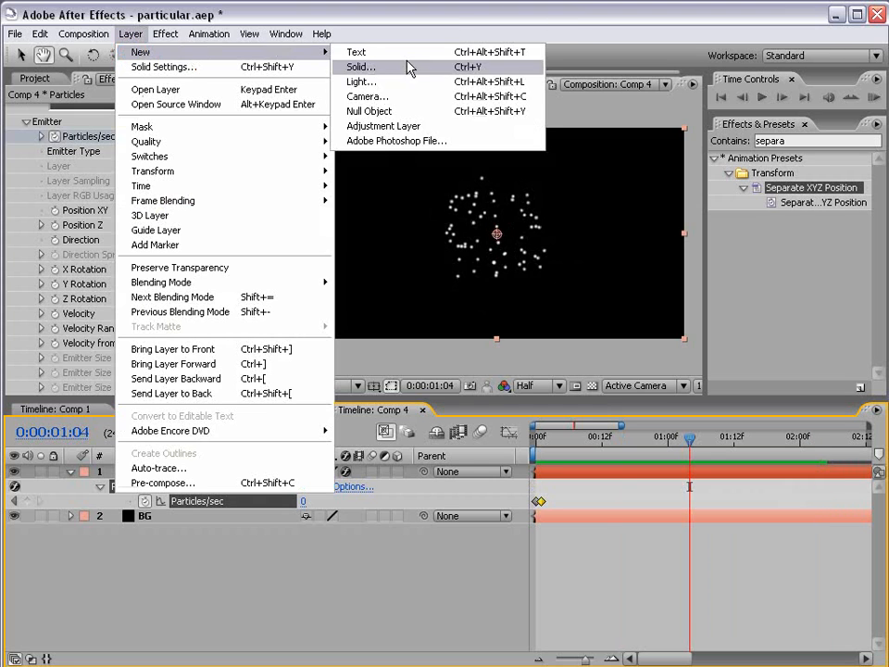
click(374, 96)
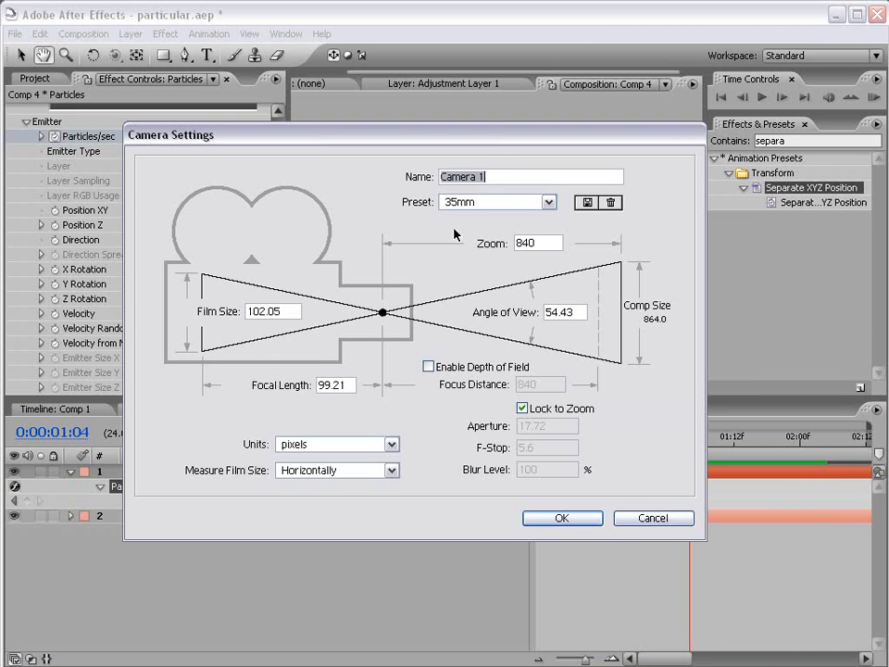
click(497, 195)
click(483, 282)
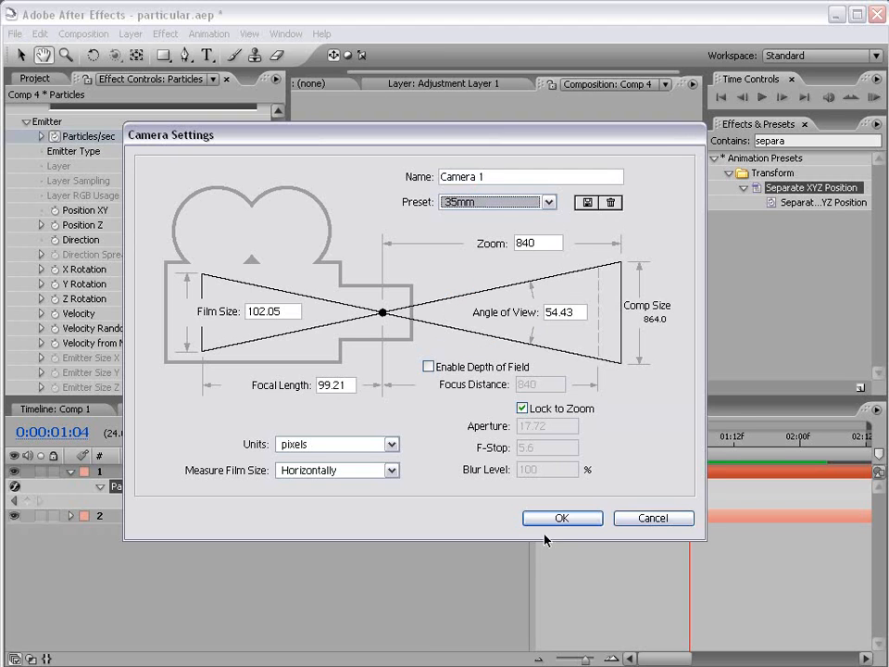
click(560, 520)
- Orbit Camera 1 around the particles, preview the burst from the new angle, and park the time at 0:00:00:22
key(c)
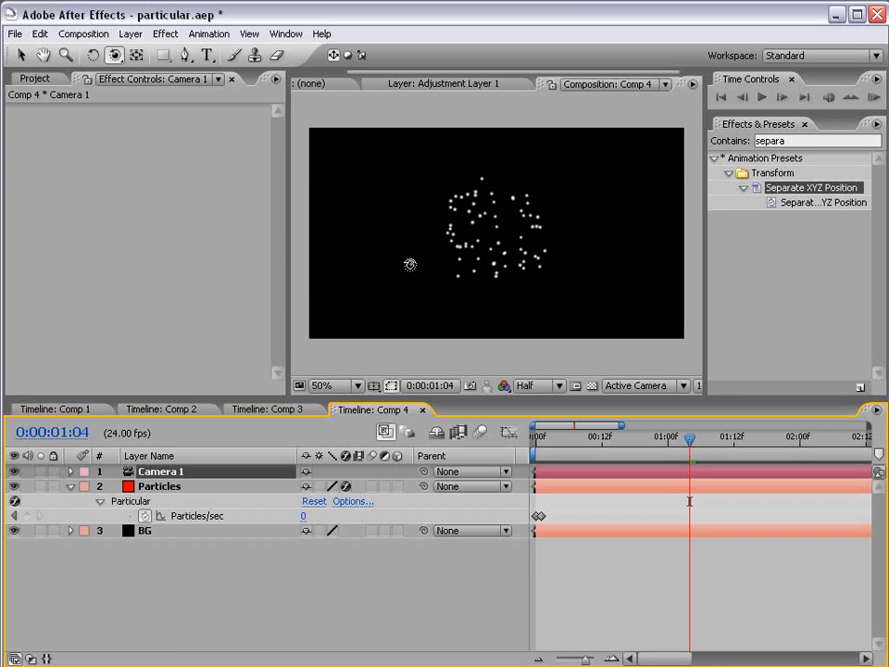
drag(411, 263, 361, 230)
click(559, 441)
drag(559, 441, 679, 444)
drag(562, 450, 656, 469)
key(v)
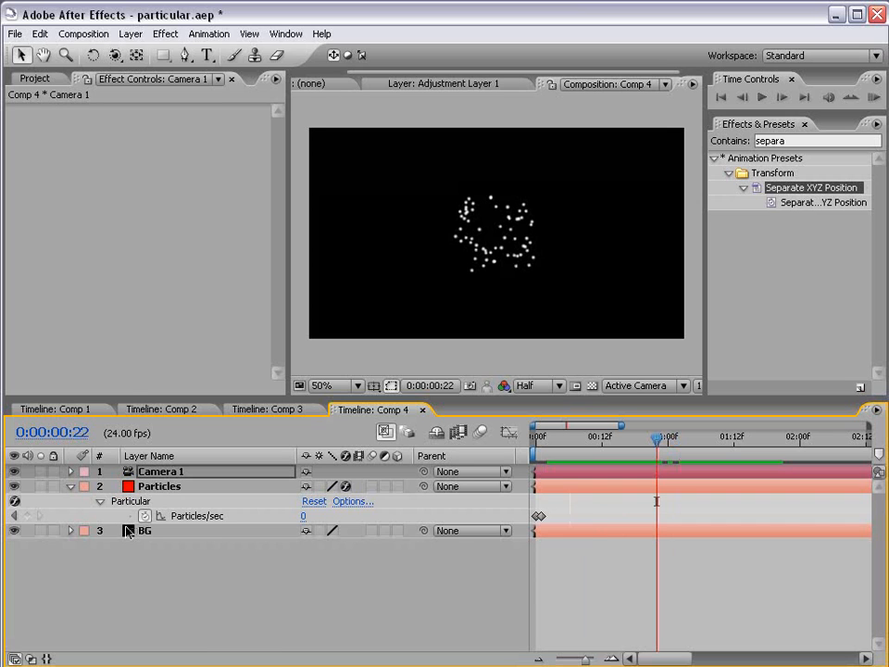
- Keyframe Particular's Physics Time Factor at 1.0 on 0:00:00:22 for the Particles layer, and reveal the layer's animated properties
click(147, 483)
drag(269, 179, 271, 304)
click(26, 313)
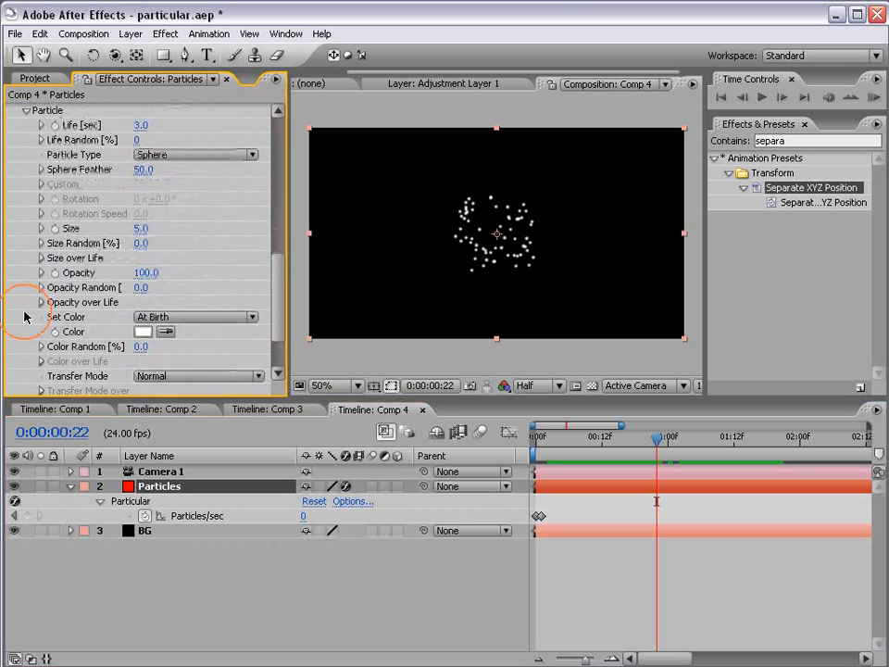
click(24, 111)
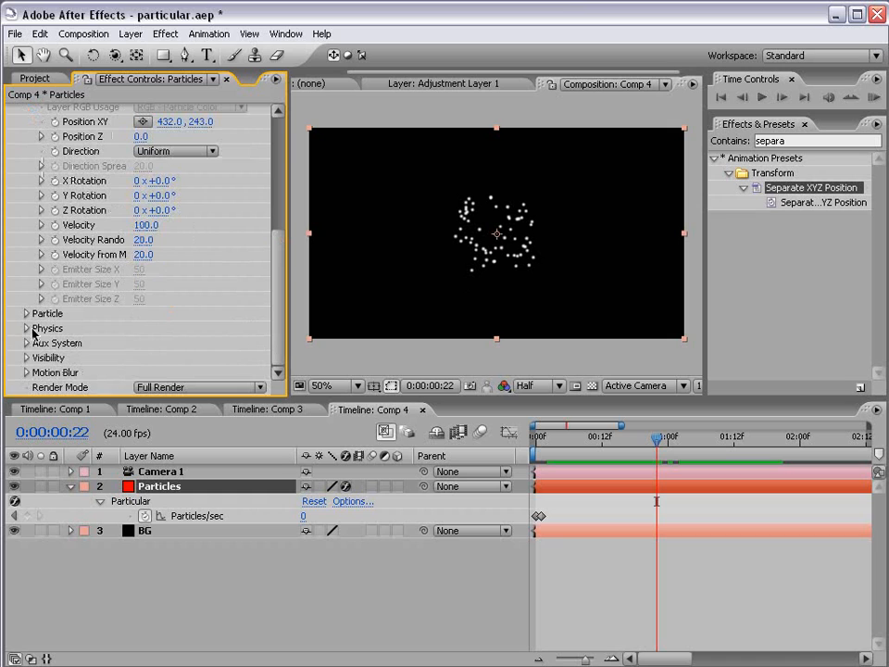
click(26, 328)
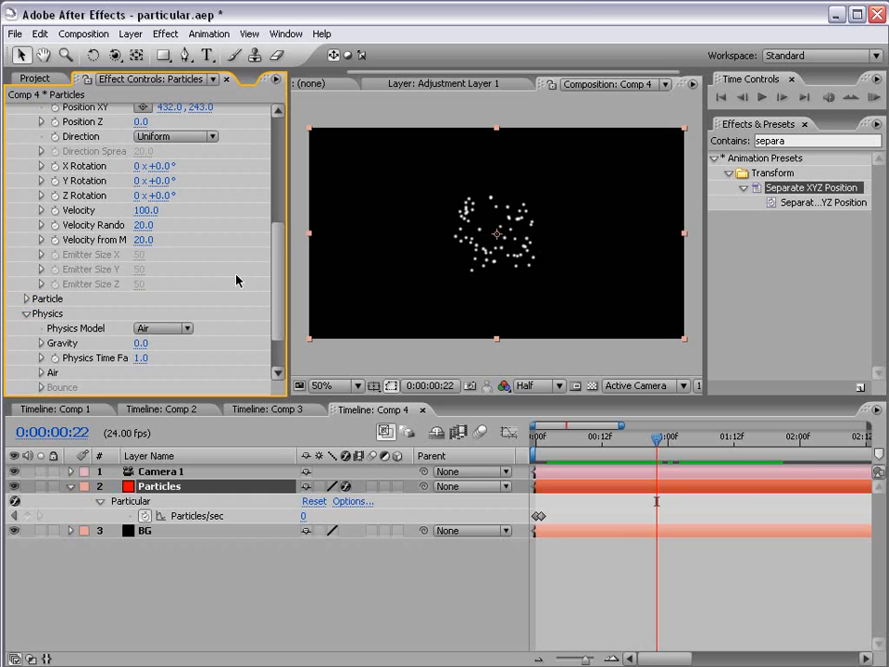
drag(283, 297, 276, 321)
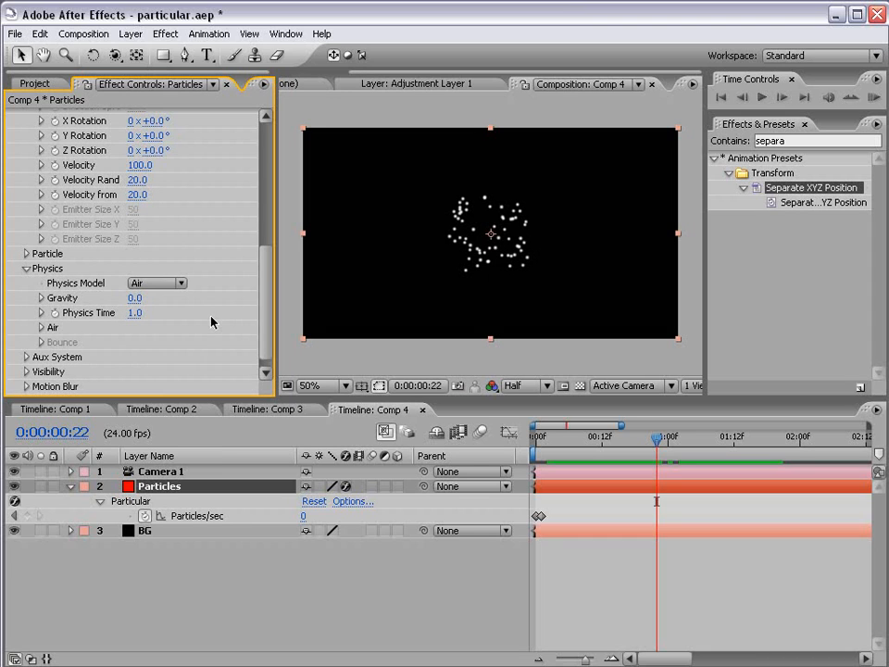
click(55, 316)
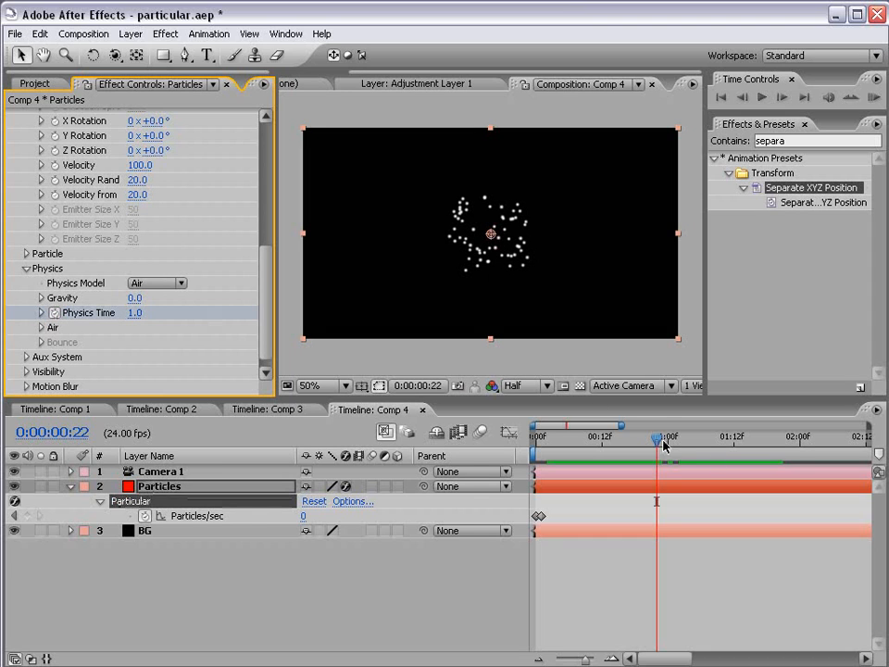
key(u)
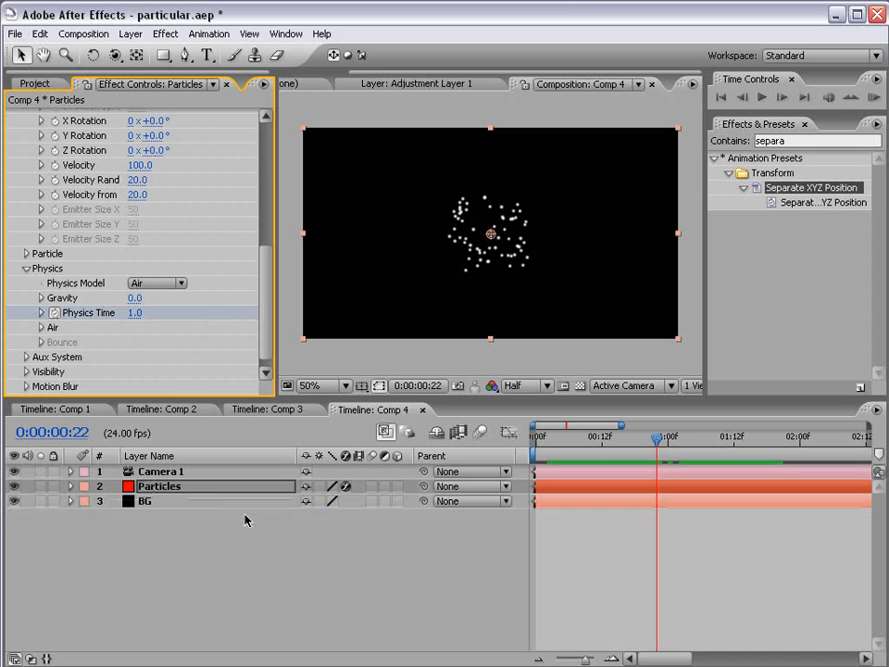
key(u)
- Set the Physics Time Factor to 0 three frames further on, at 0:00:01:01
key(Page_Down)
key(Page_Down)
key(Page_Down)
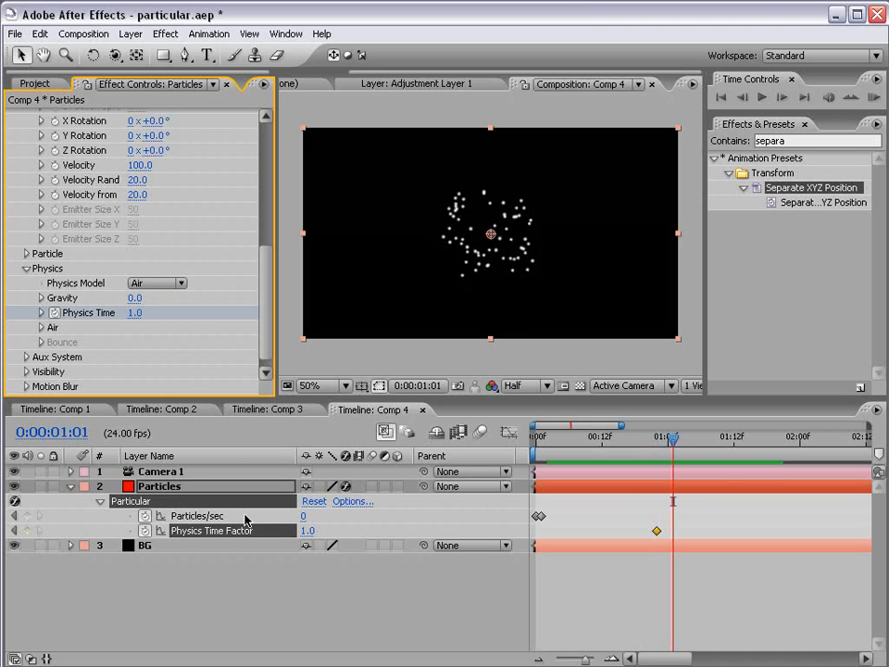
click(137, 313)
text(0)
key(Return)
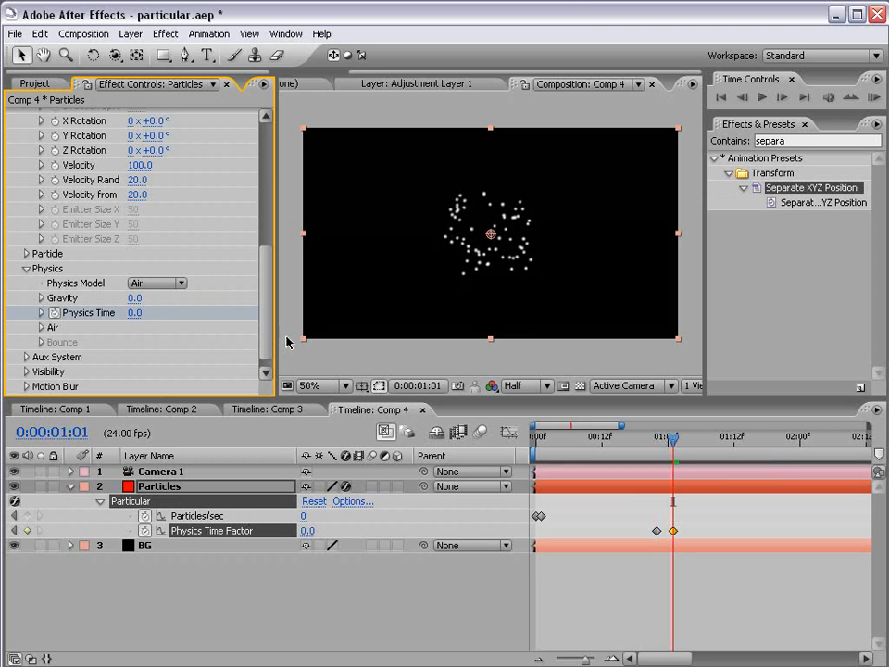
- Preview the particle freeze up to 0:00:01:08 and orbit the camera around the frozen particles
key(equal)
key(equal)
drag(589, 448, 639, 447)
key(minus)
key(minus)
key(c)
drag(547, 182, 465, 261)
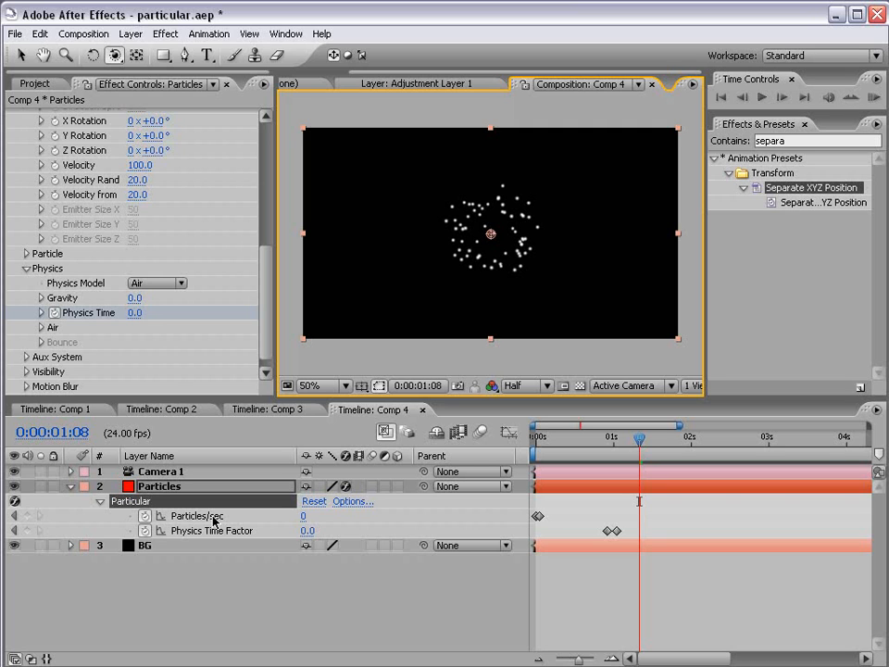
- Create a new red solid above Camera 1 and apply the Trapcode Particular effect to it
click(130, 33)
mouse_move(213, 55)
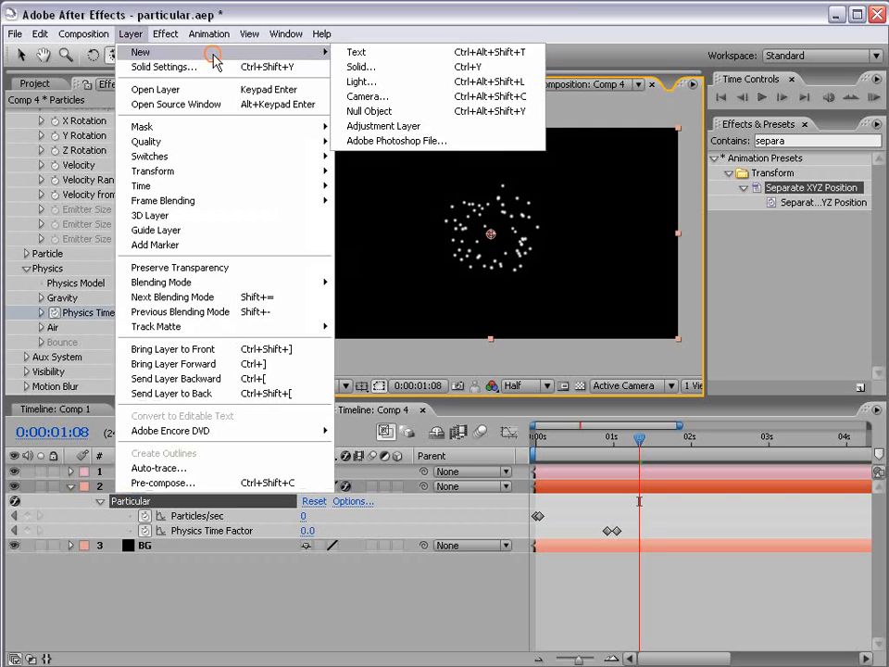
click(396, 65)
click(498, 577)
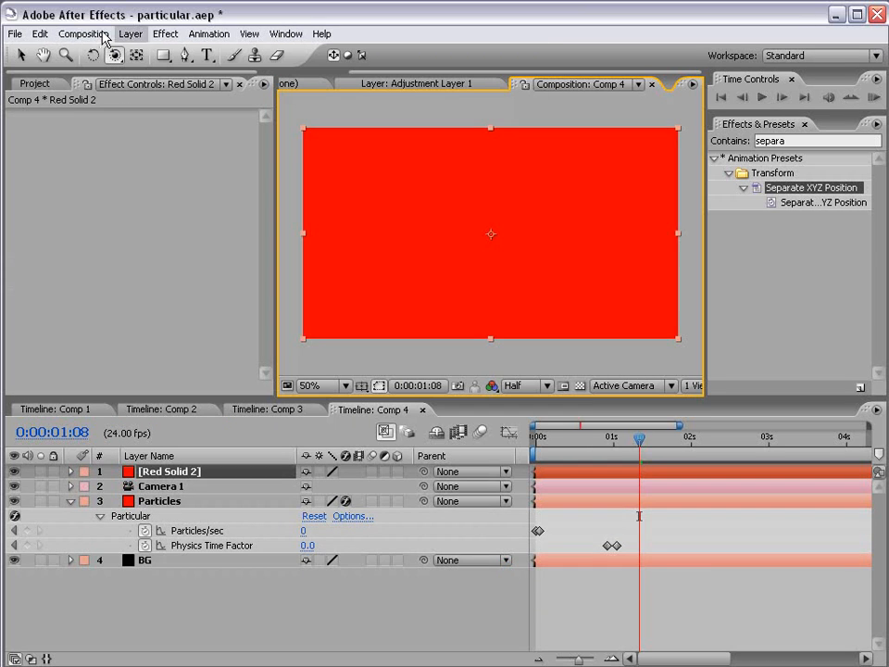
click(165, 34)
mouse_move(224, 607)
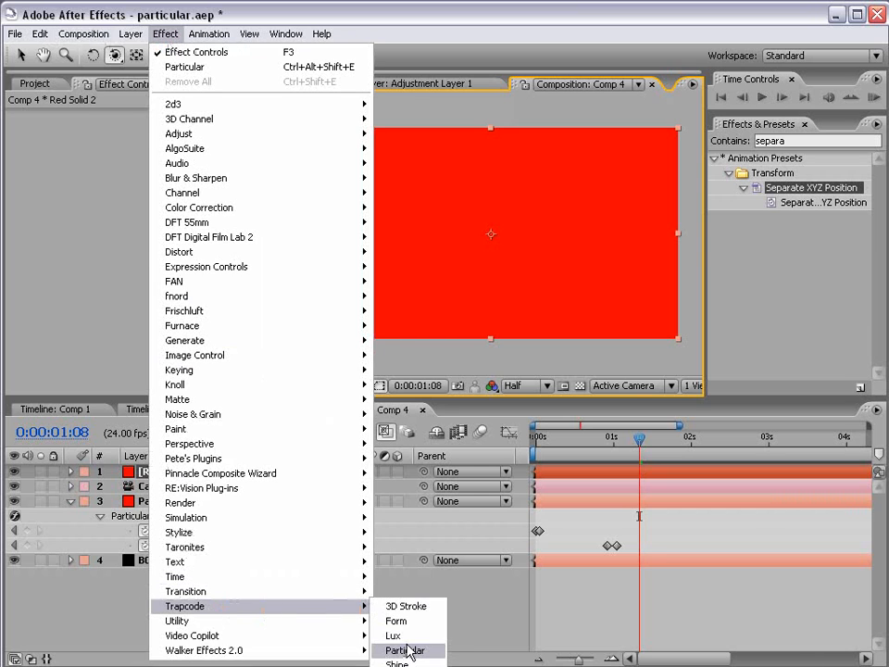
click(404, 650)
- Load Particular's t_ExplodeOut preset on Red Solid 2 and preview the layer soloed
click(161, 131)
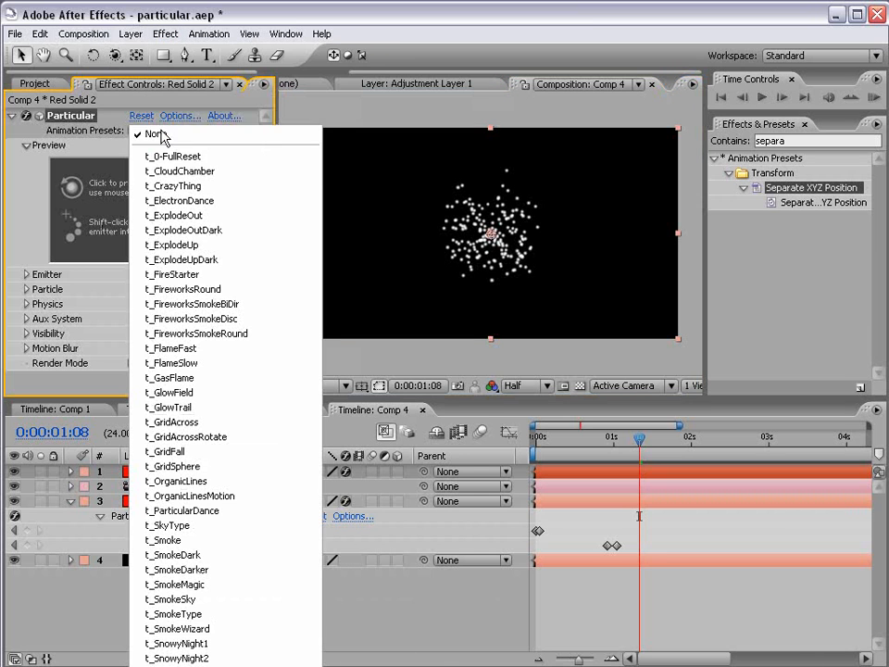
click(184, 216)
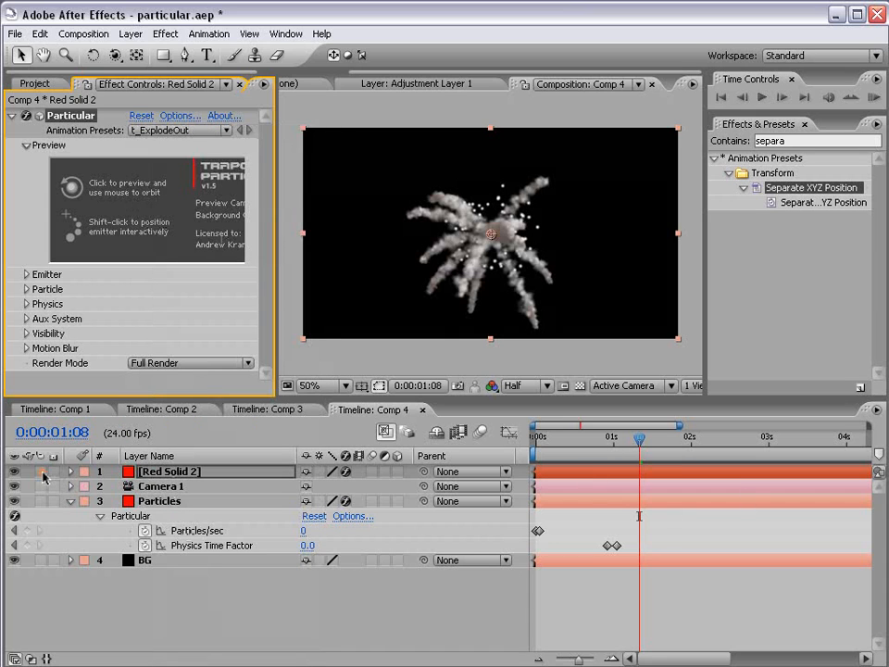
click(42, 472)
mouse_move(565, 466)
mouse_down()
mouse_move(635, 453)
mouse_move(742, 460)
mouse_move(561, 458)
mouse_move(580, 458)
mouse_up()
- Keyframe Red Solid 2's Physics Time Factor at 1.0 on 0:00:00:14 and set it to 0 at 0:00:00:21
click(26, 305)
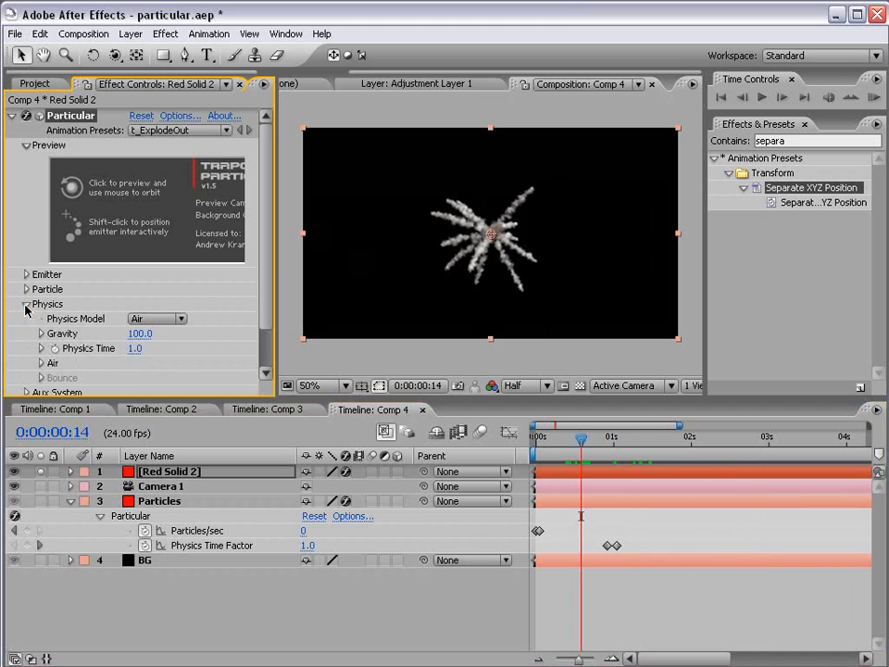
drag(270, 268, 270, 323)
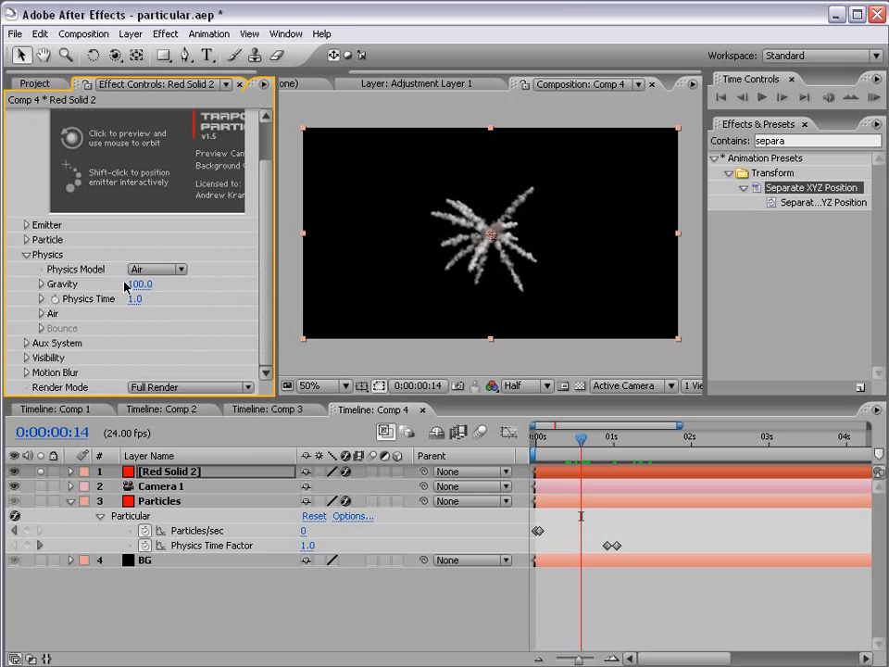
click(53, 300)
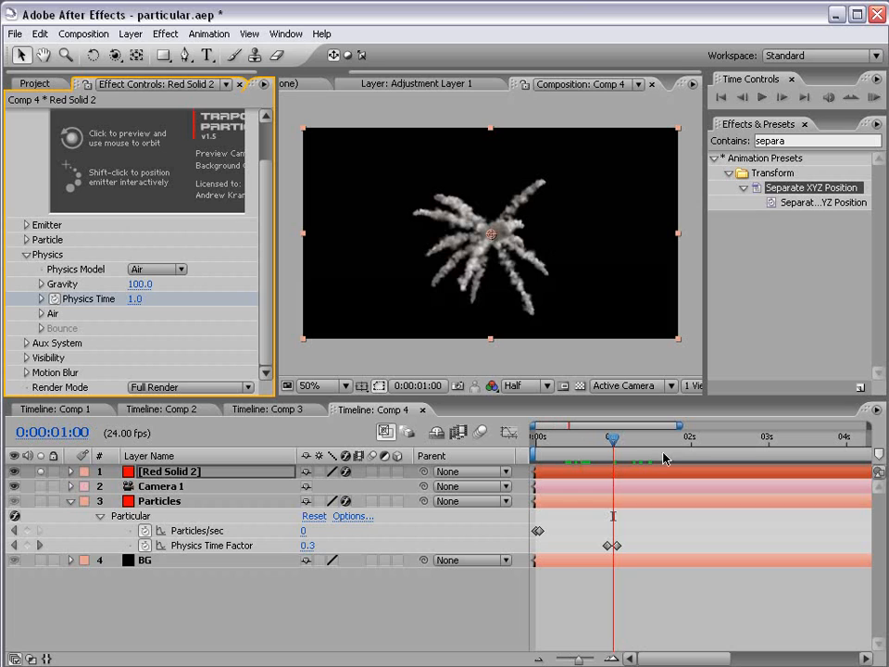
drag(609, 445, 604, 445)
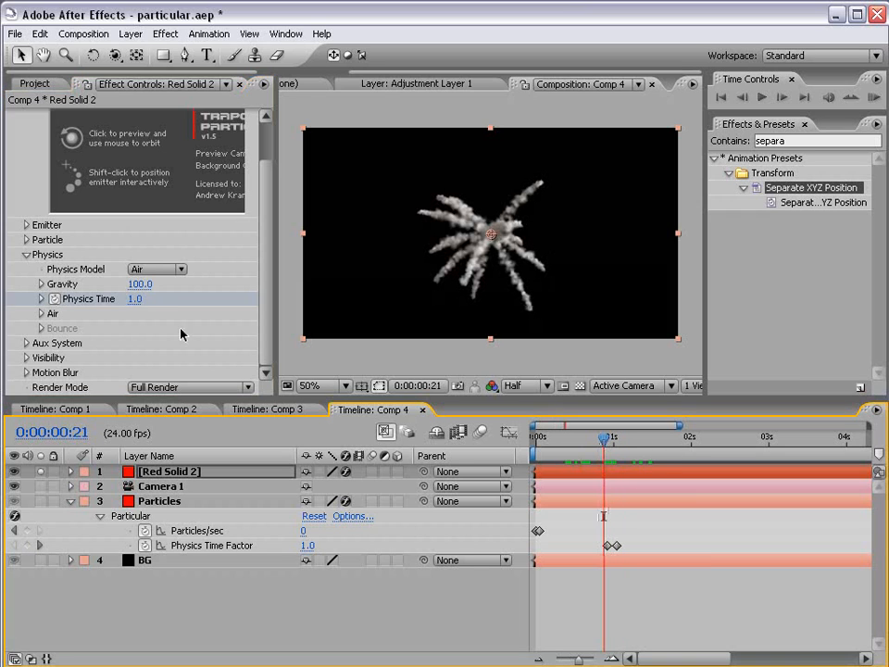
click(137, 299)
text(0)
key(Return)
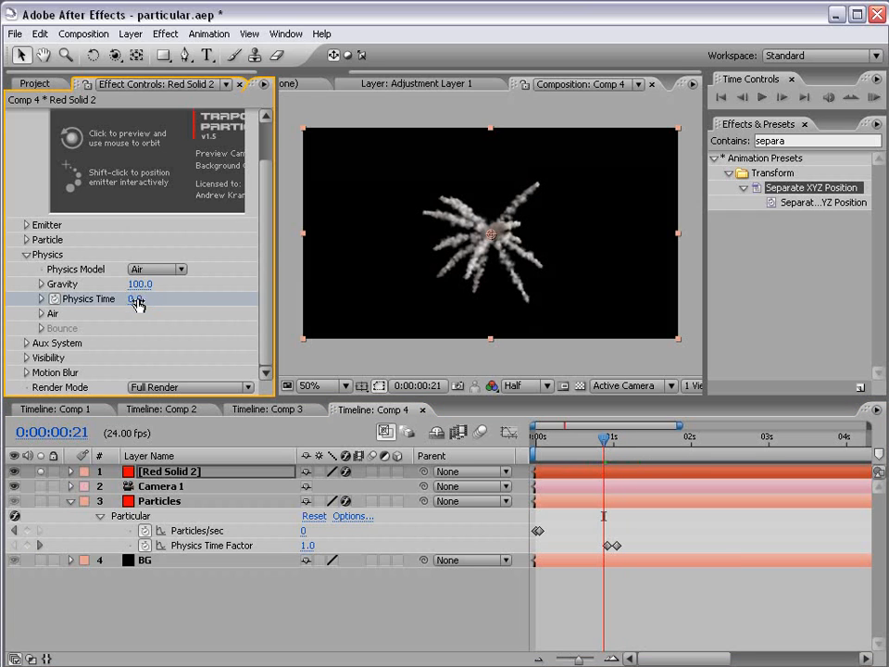
- Hold Red Solid 2's Physics Time Factor at 0 with a keyframe at 0:00:02:04 and set it to 1 at 0:00:02:11
key(u)
drag(623, 451, 703, 446)
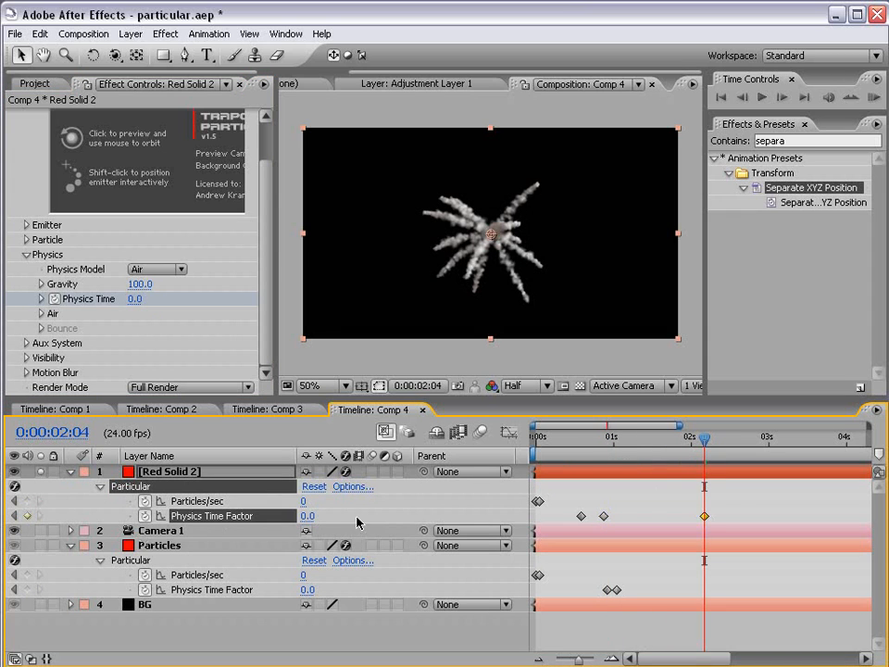
drag(704, 440, 728, 441)
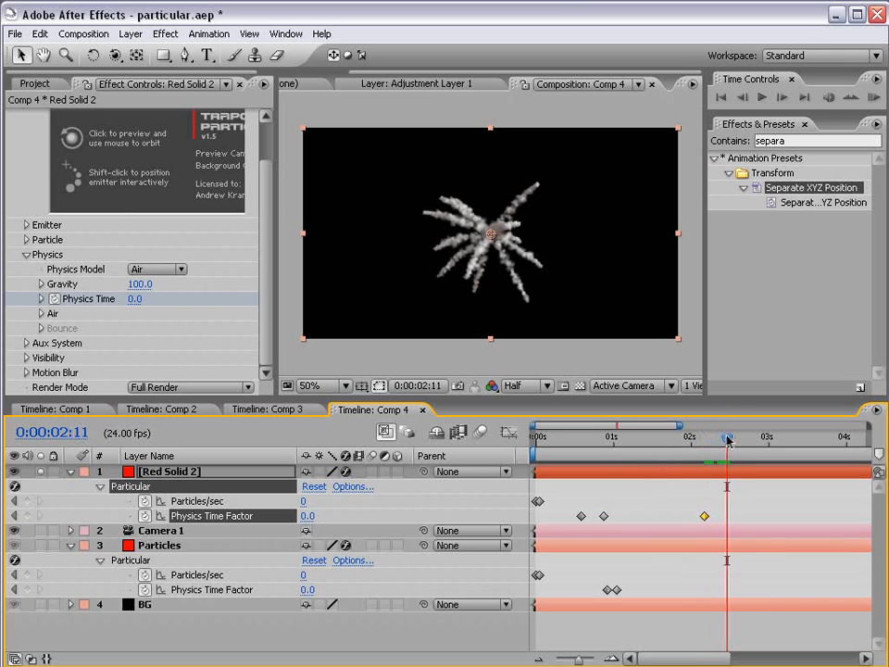
click(131, 298)
text(1)
key(Return)
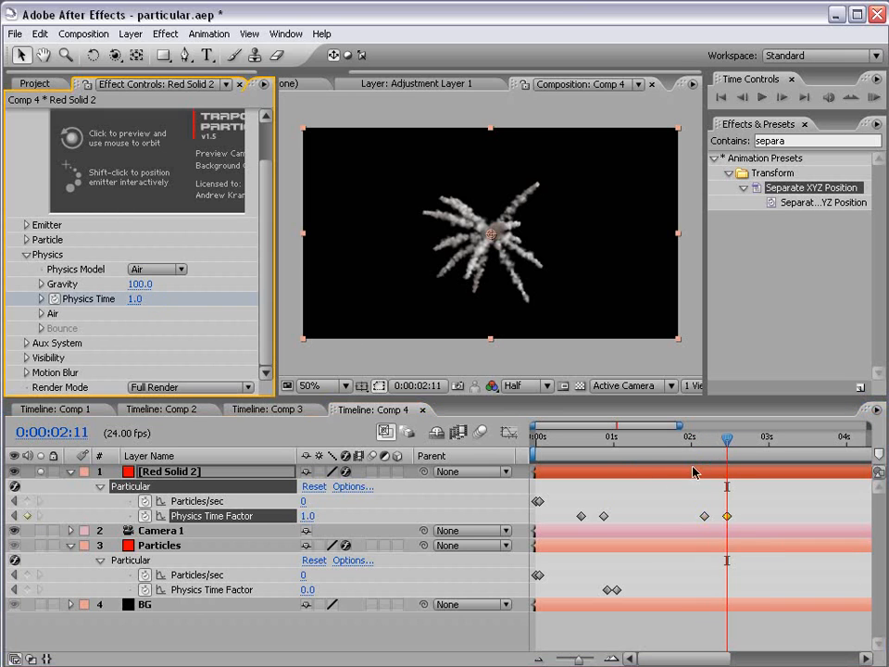
click(557, 441)
drag(557, 440, 580, 500)
- Keyframe Camera 1's Point of Interest and Position, and place both keyframes at 0:00:00:21 where the explosion freezes
click(161, 530)
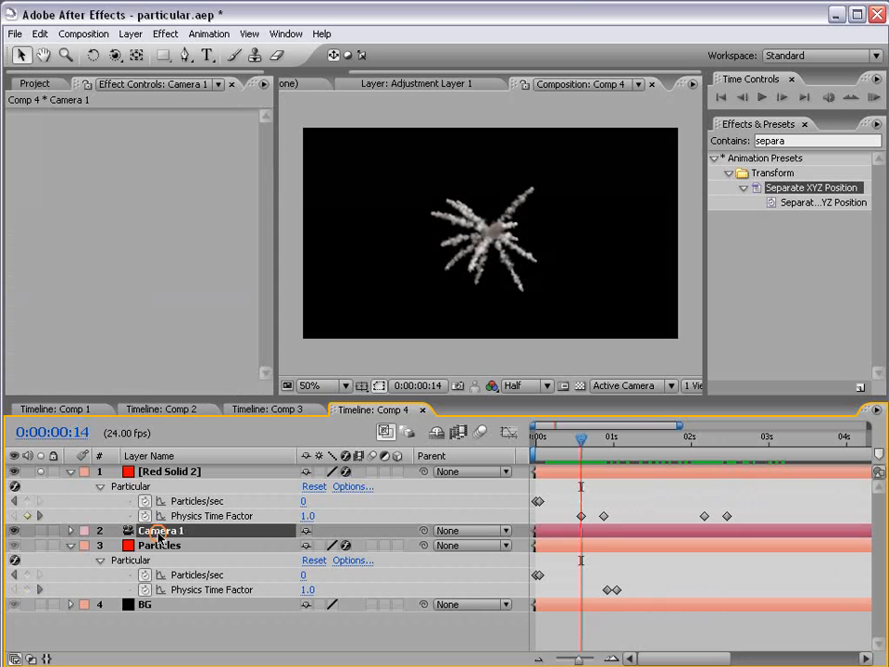
key(p)
key(shift+a)
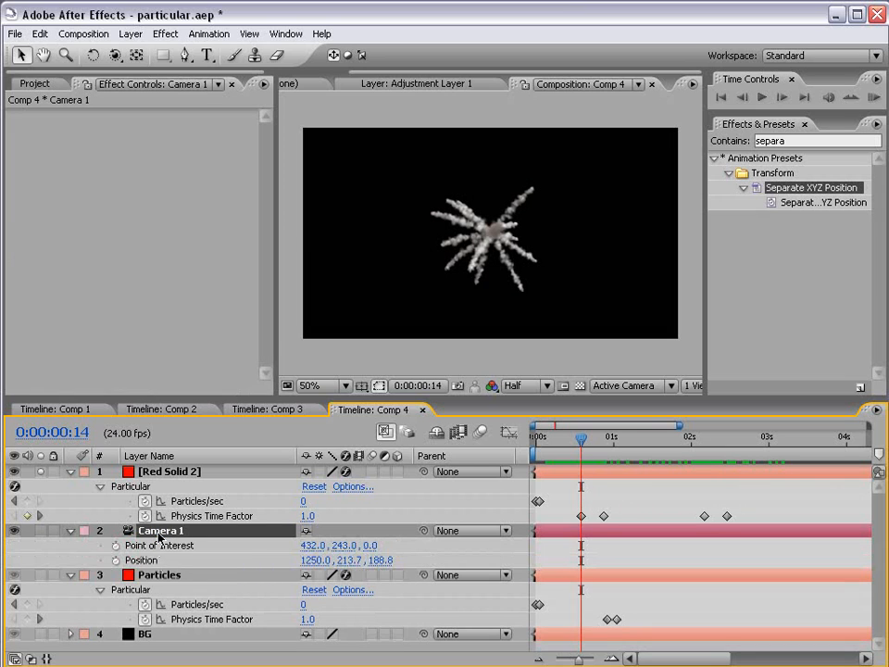
drag(115, 545, 115, 560)
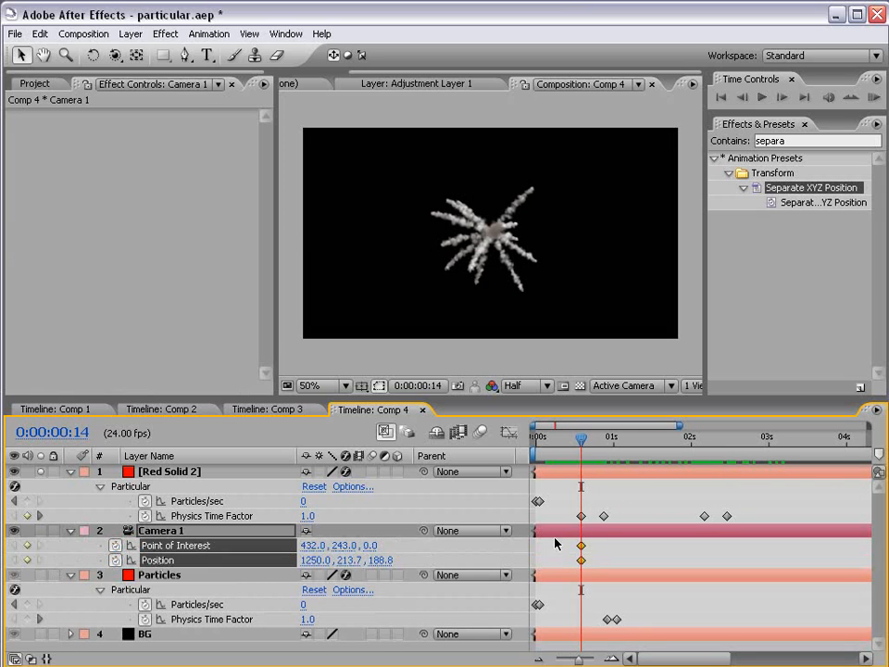
drag(582, 546, 602, 551)
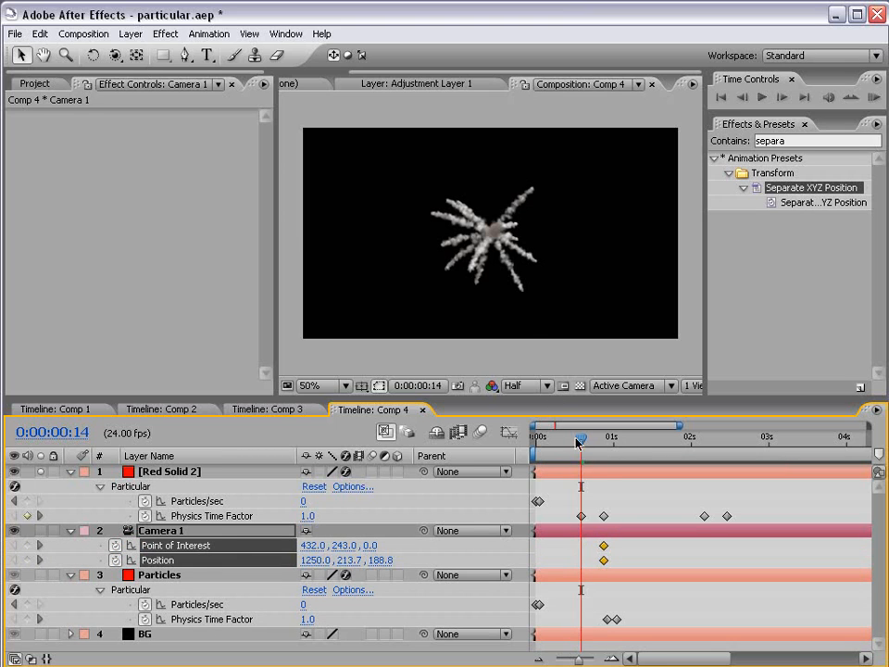
- At 0:00:02:04, orbit Camera 1 around the frozen explosion to add a second Position keyframe
drag(583, 441, 699, 443)
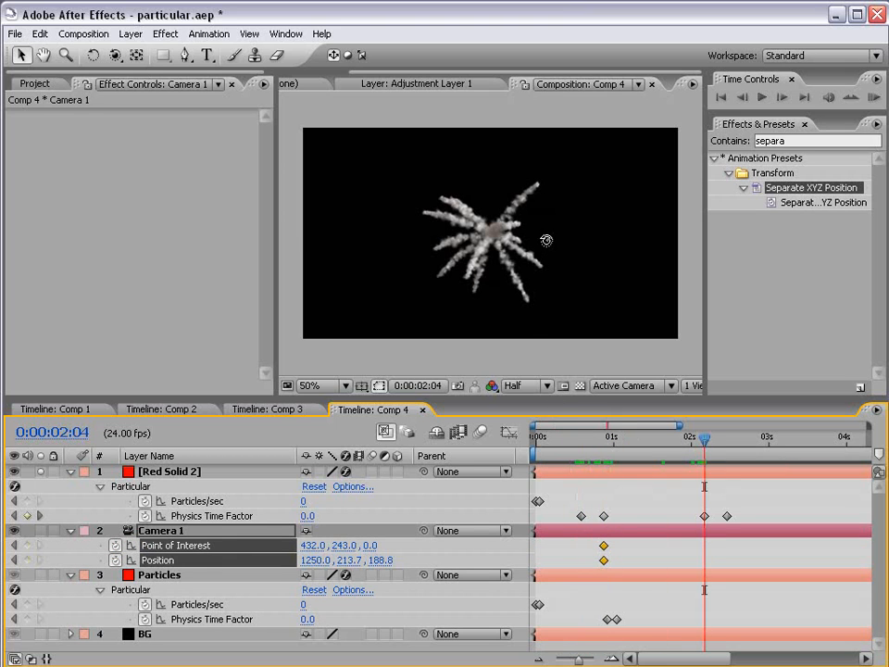
key(c)
drag(546, 241, 377, 300)
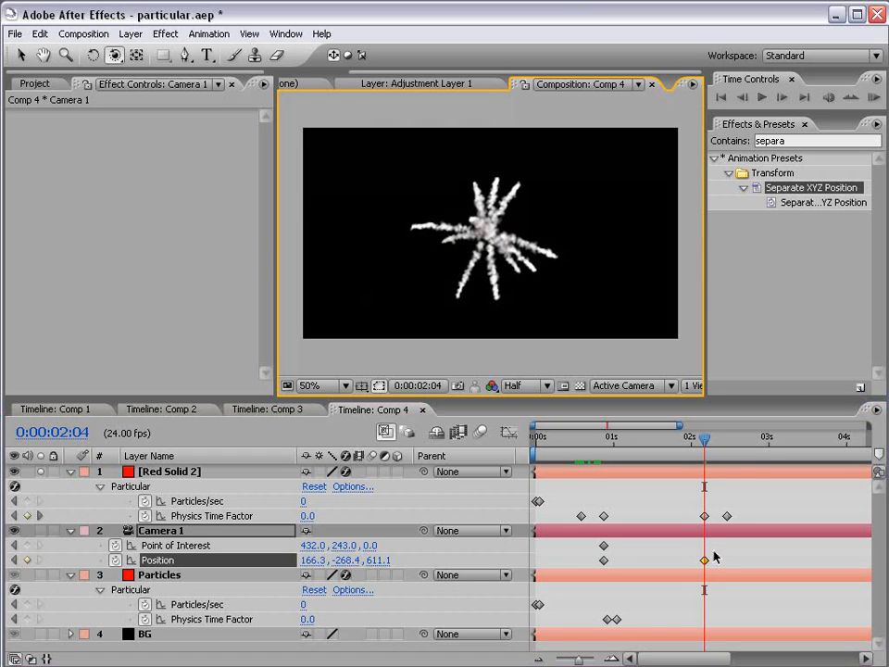
- Apply Easy Ease to Camera 1's Position keyframes and play back the frozen explosion with the camera move
drag(721, 554, 583, 564)
key(F9)
click(576, 512)
click(575, 437)
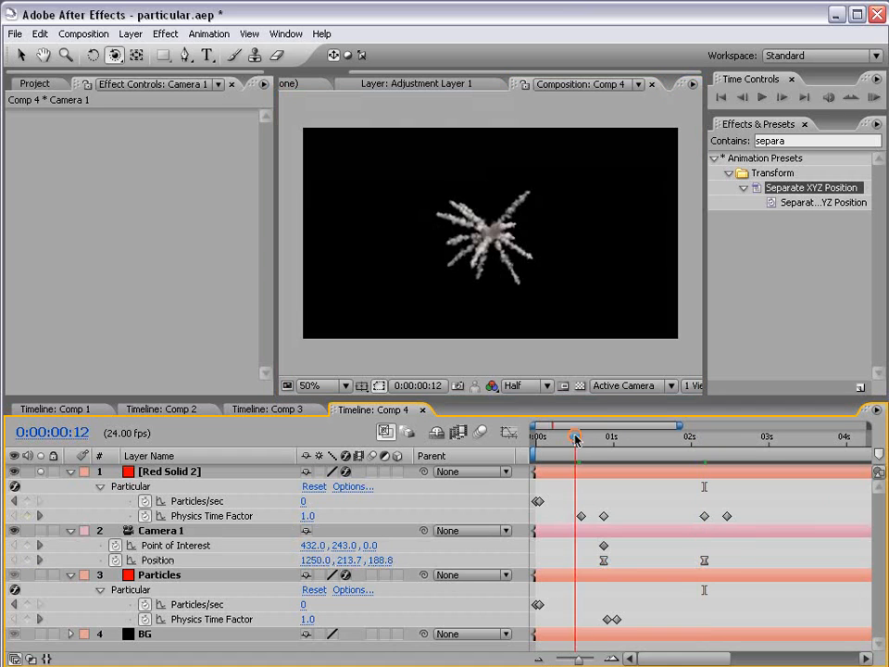
drag(575, 437, 568, 439)
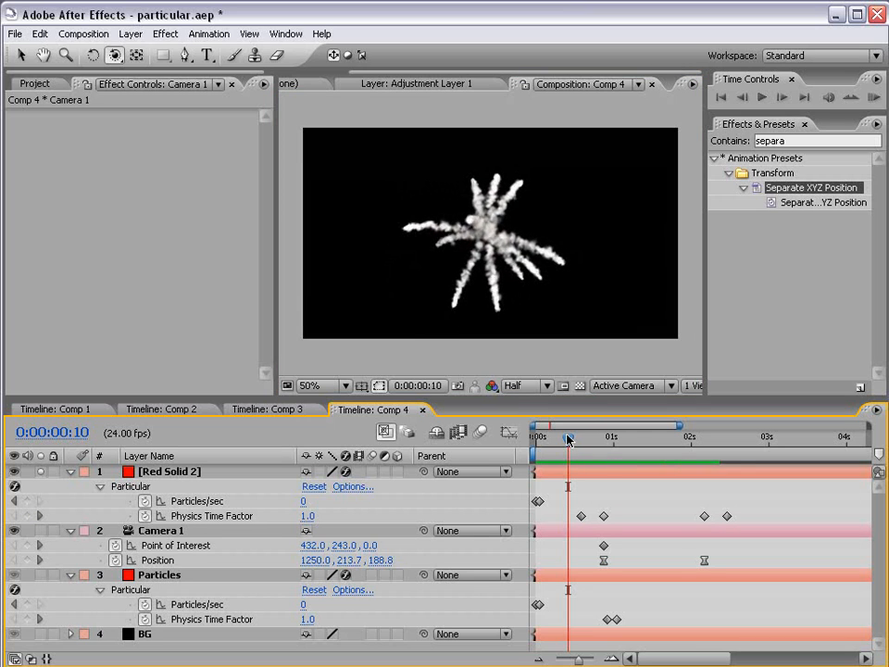
key(space)
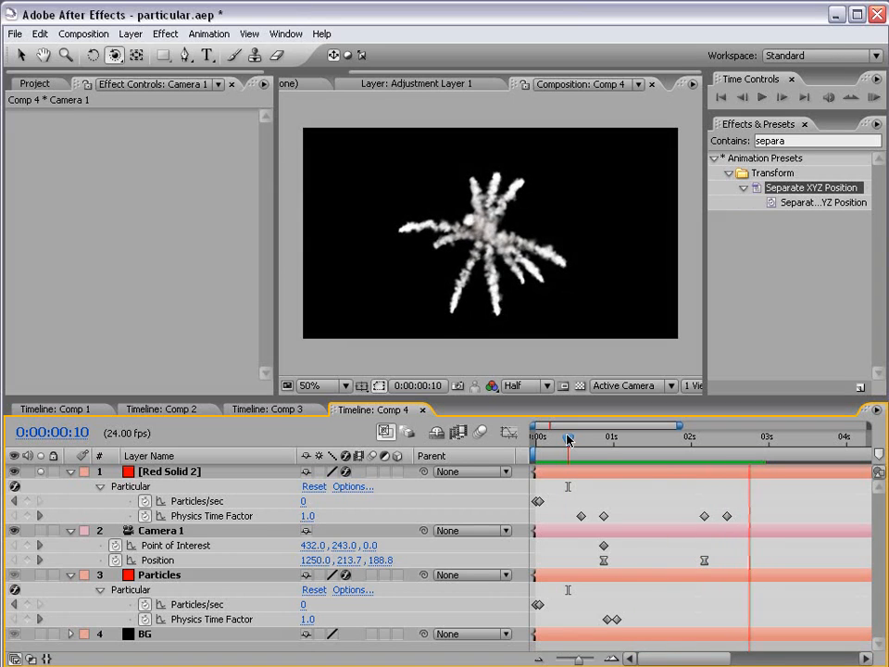
key(space)
- Move Camera 1's keyframes to 0:00:01:01 and 0:00:02:00, and ease Red Solid 2's two middle Physics Time Factor keyframes
mouse_move(627, 546)
mouse_down()
mouse_move(600, 567)
mouse_move(616, 563)
mouse_up()
drag(704, 560, 695, 562)
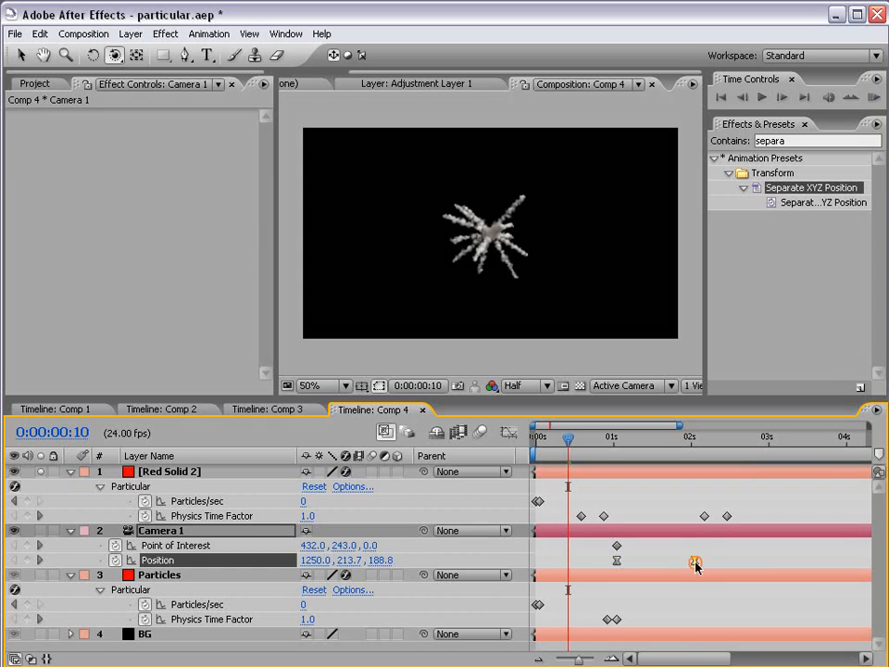
drag(594, 506, 710, 518)
key(F9)
click(718, 554)
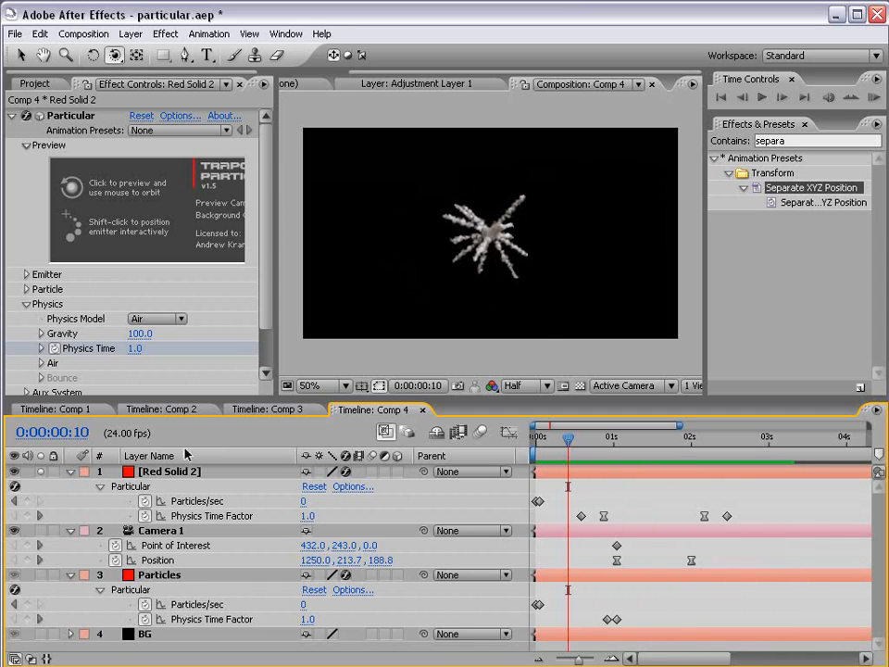
- Delete the Red Solid 2 layer from the composition
click(70, 472)
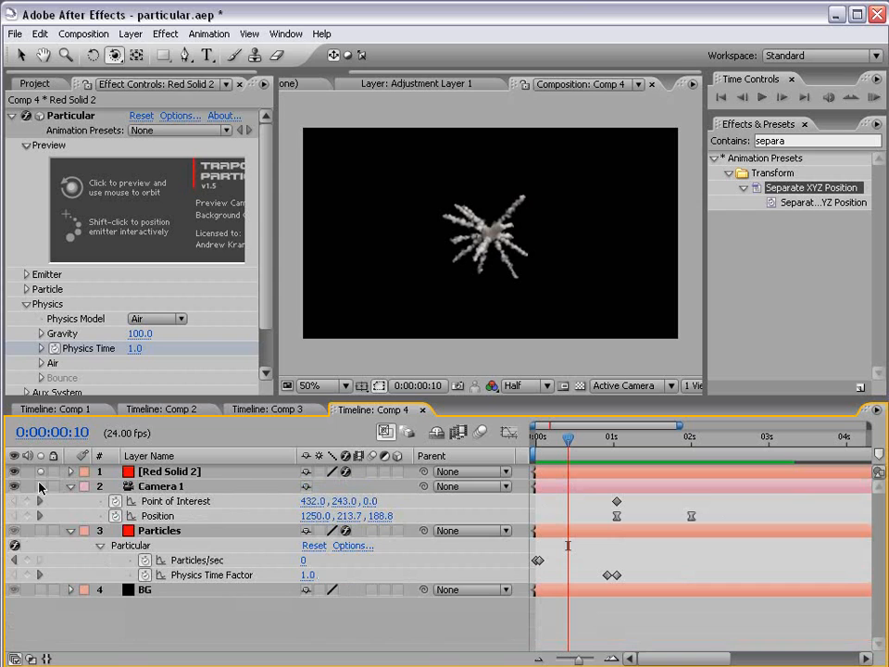
click(165, 473)
key(Delete)
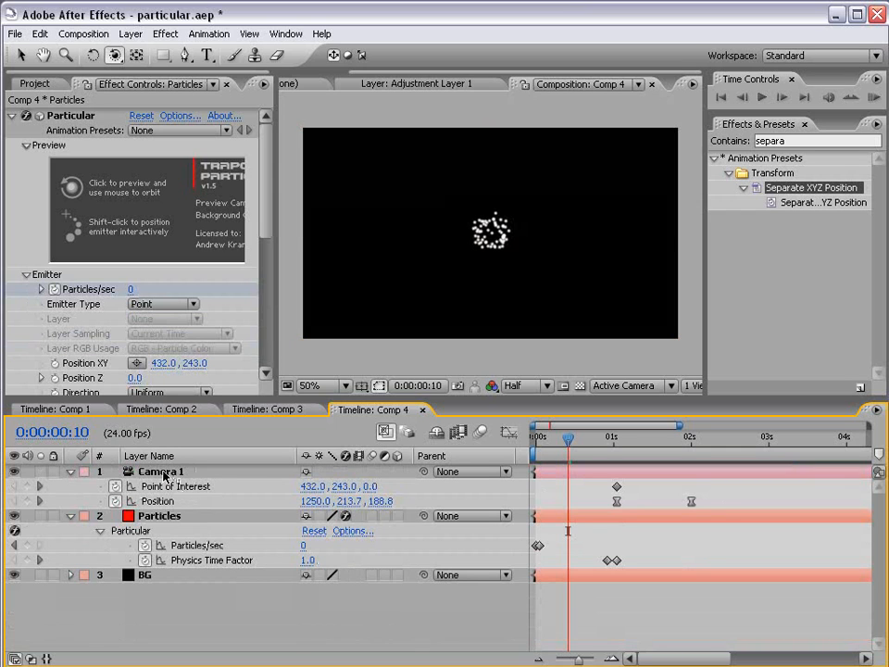
- Remove all Point of Interest and Position keyframes from Camera 1
drag(567, 454, 692, 453)
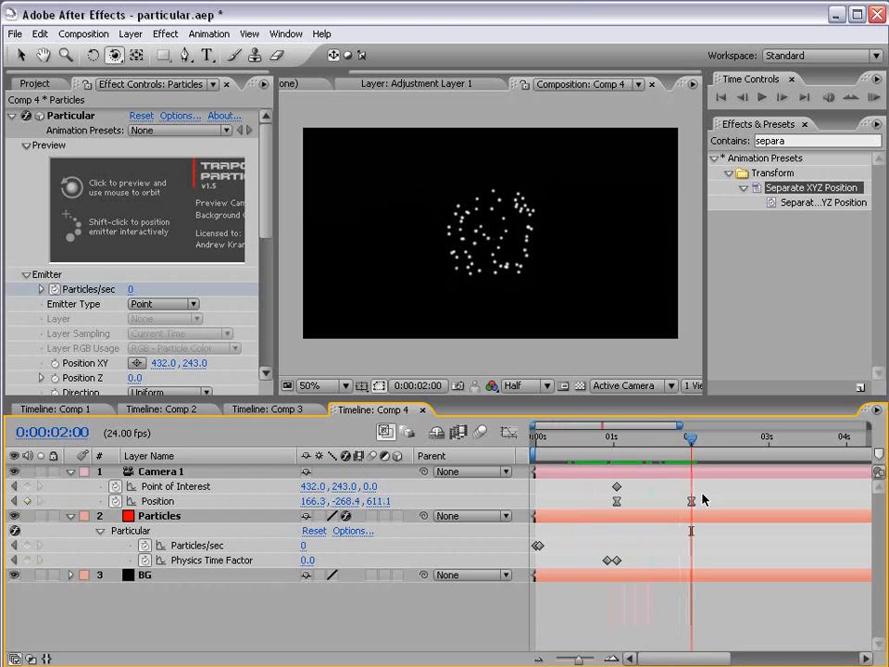
drag(702, 494, 612, 500)
key(Delete)
key(Delete)
- Shift both Physics Time Factor keyframes of the Particles layer about six frames further along the timeline
drag(583, 449, 616, 472)
click(616, 560)
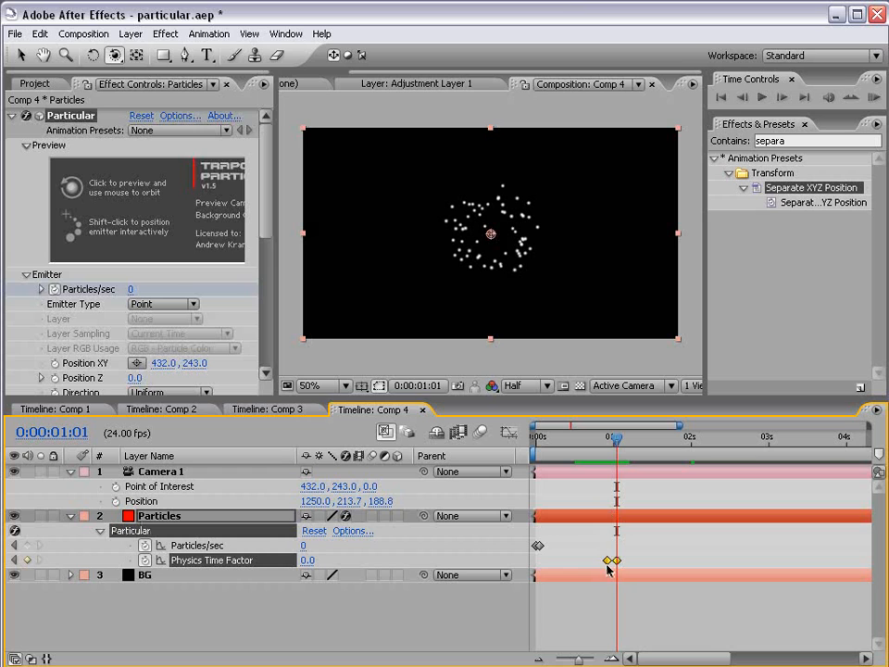
drag(609, 561, 629, 561)
- Preview the retimed freeze up to 0:00:02:06 and orbit Camera 1 slightly around the particles
click(593, 440)
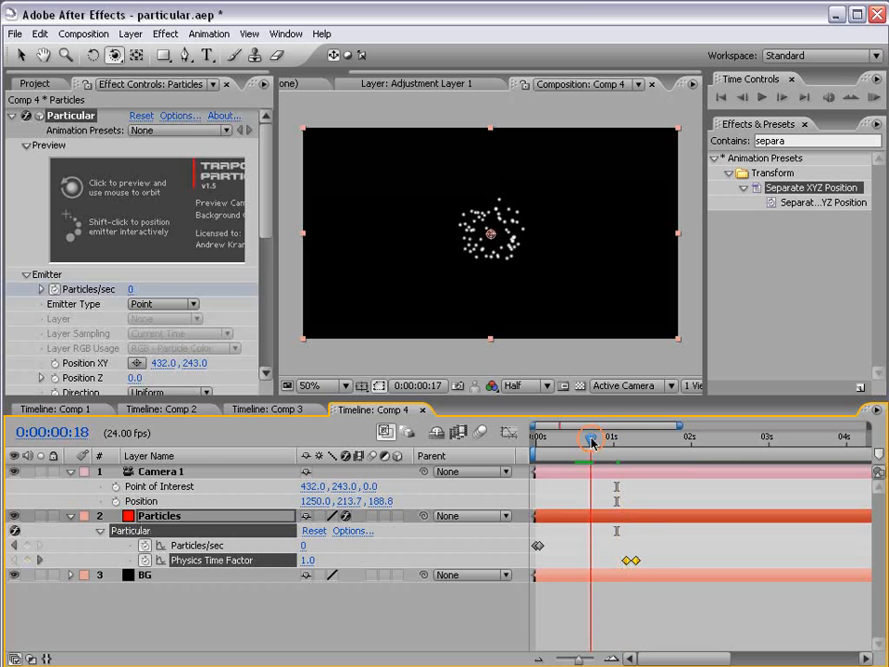
drag(592, 441, 710, 441)
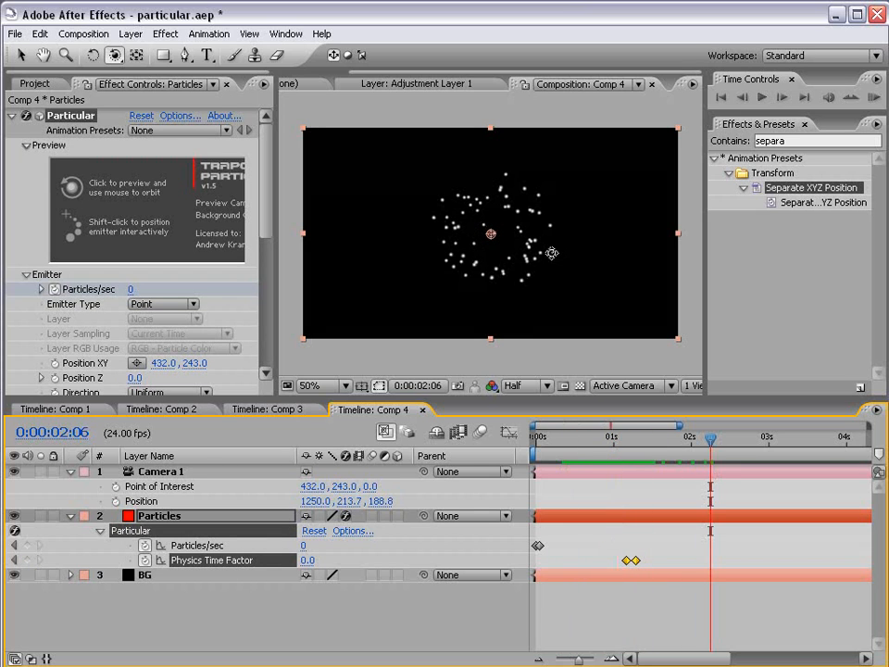
drag(550, 252, 552, 232)
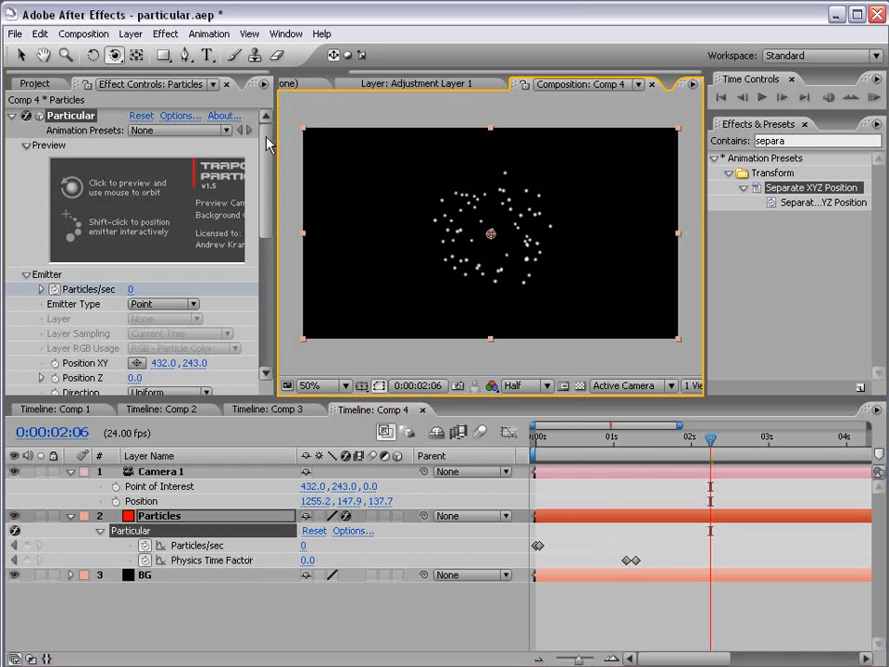
- Enable the Particular Aux System on the Particles layer by setting Emit to From Main Particles
drag(267, 144, 264, 176)
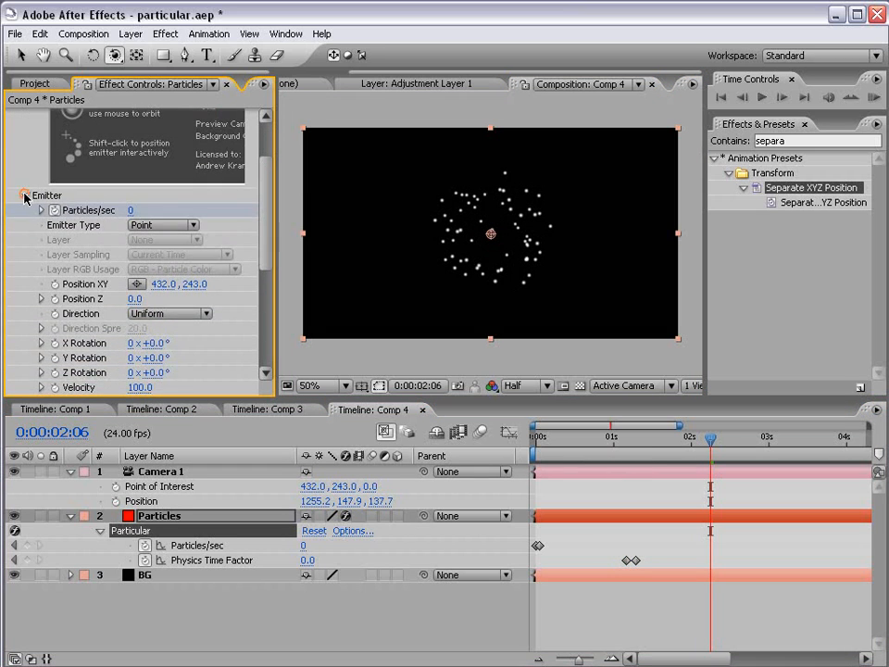
click(26, 195)
click(24, 257)
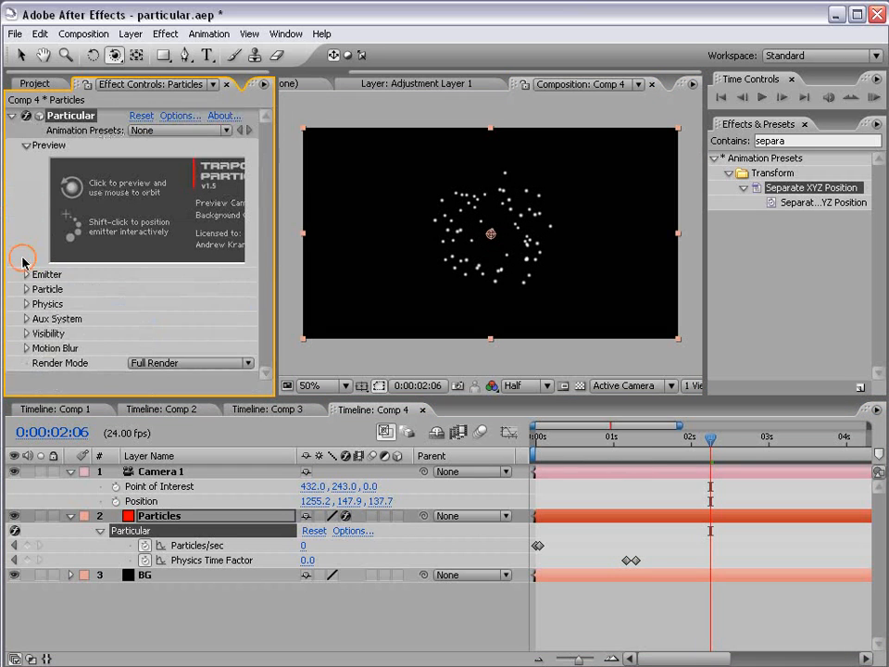
click(26, 319)
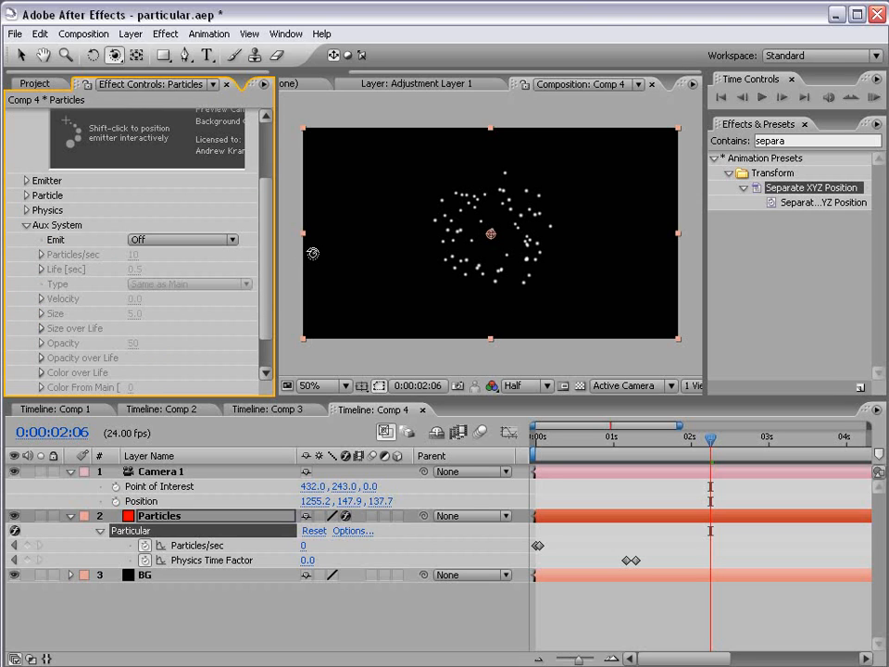
scroll(264, 278, down, 2)
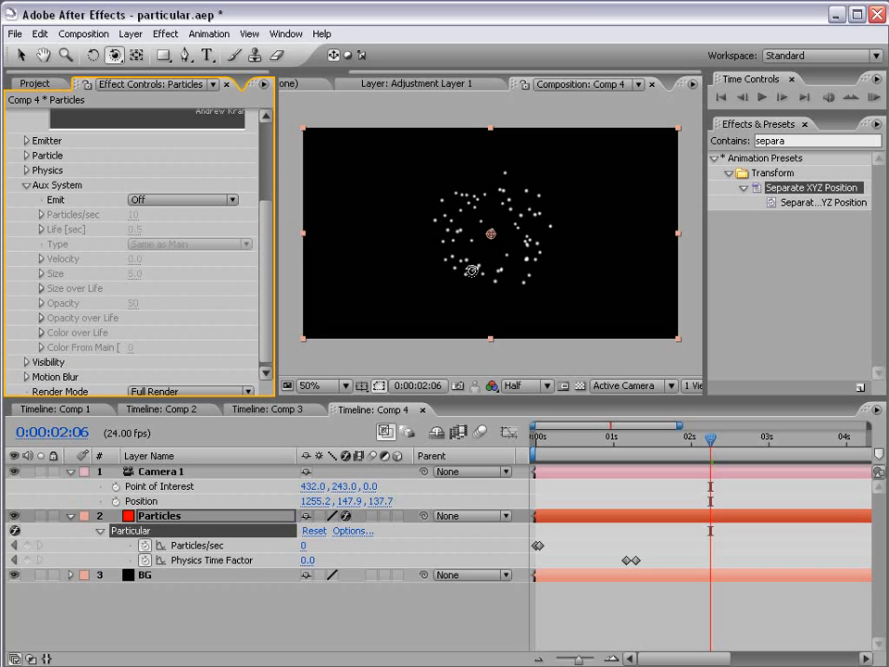
click(156, 202)
click(219, 240)
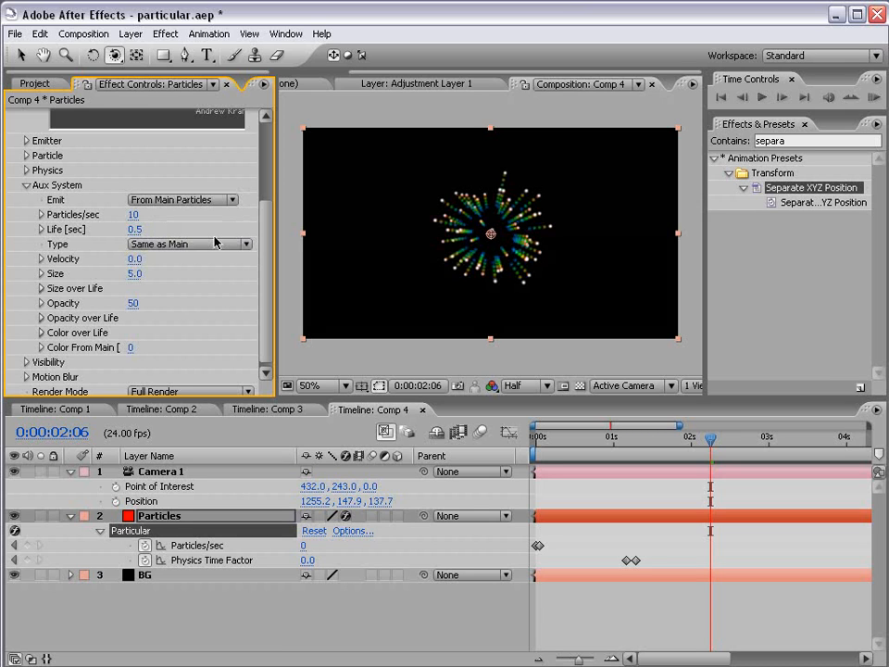
- At 0:00:01:11, set the Aux System's Particles/sec to 36 and its Life to 1.5 seconds
drag(562, 448, 626, 474)
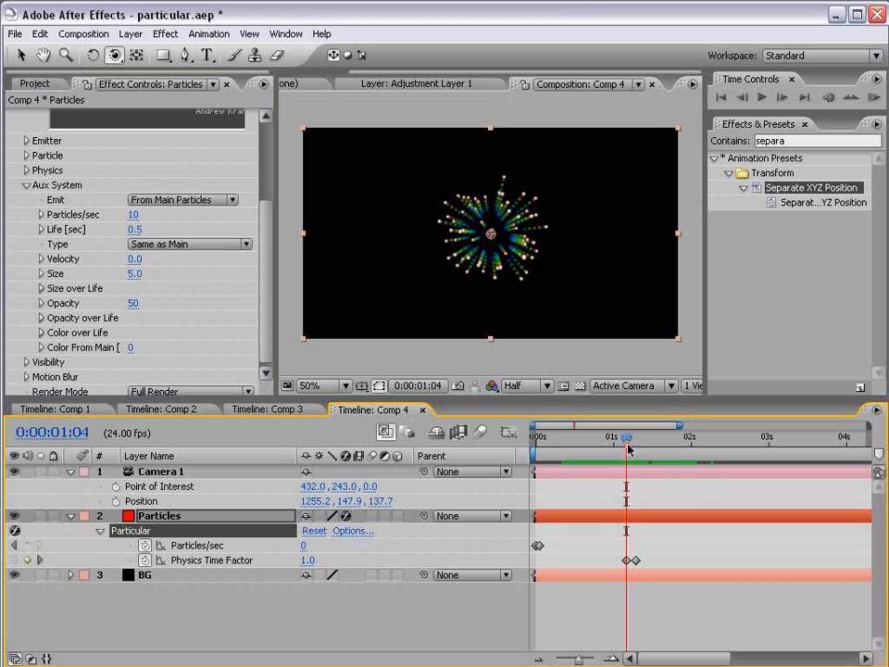
drag(627, 449, 648, 450)
scroll(90, 227, down, 1)
drag(132, 210, 160, 237)
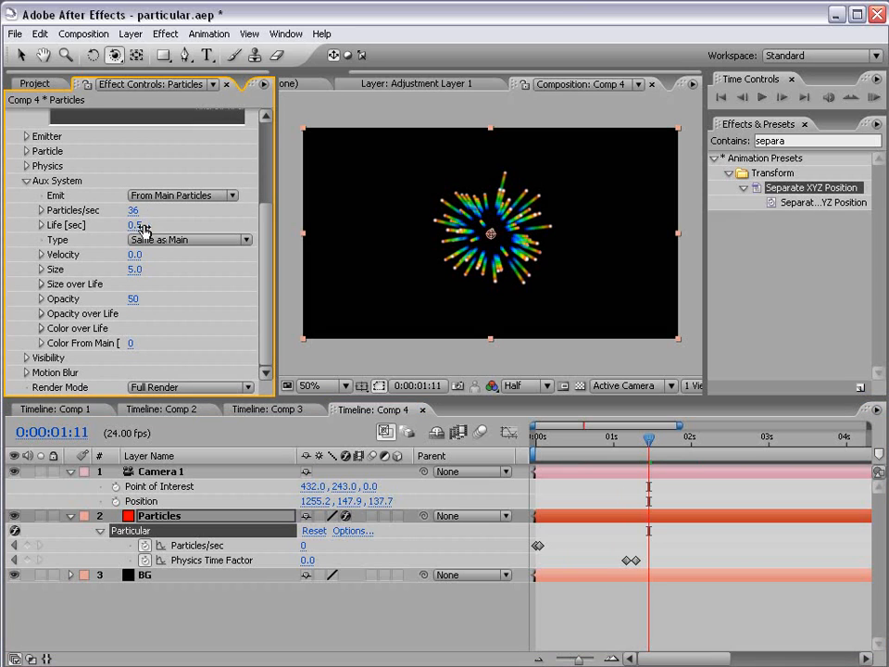
click(136, 225)
text(1.)
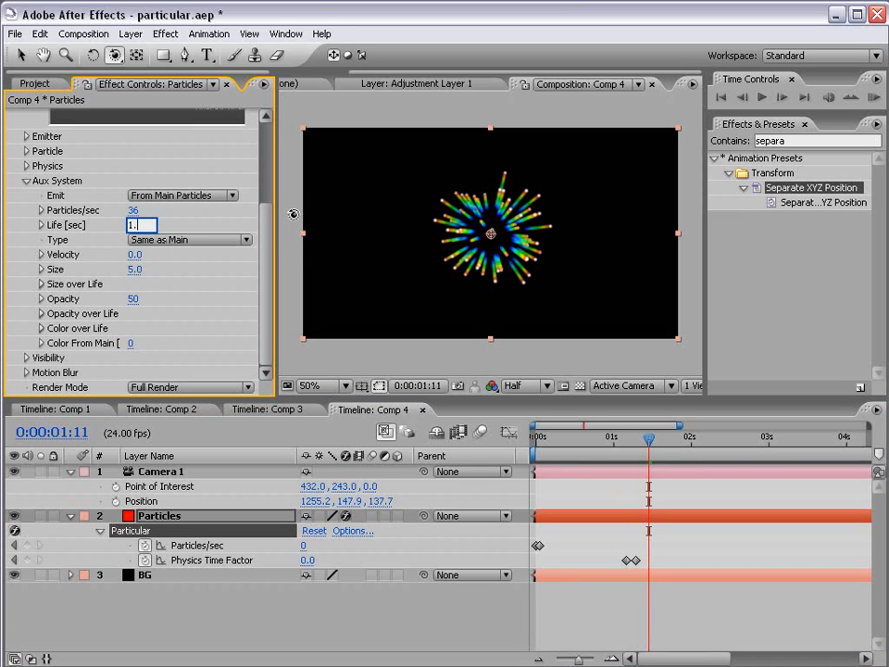
text(5)
key(Return)
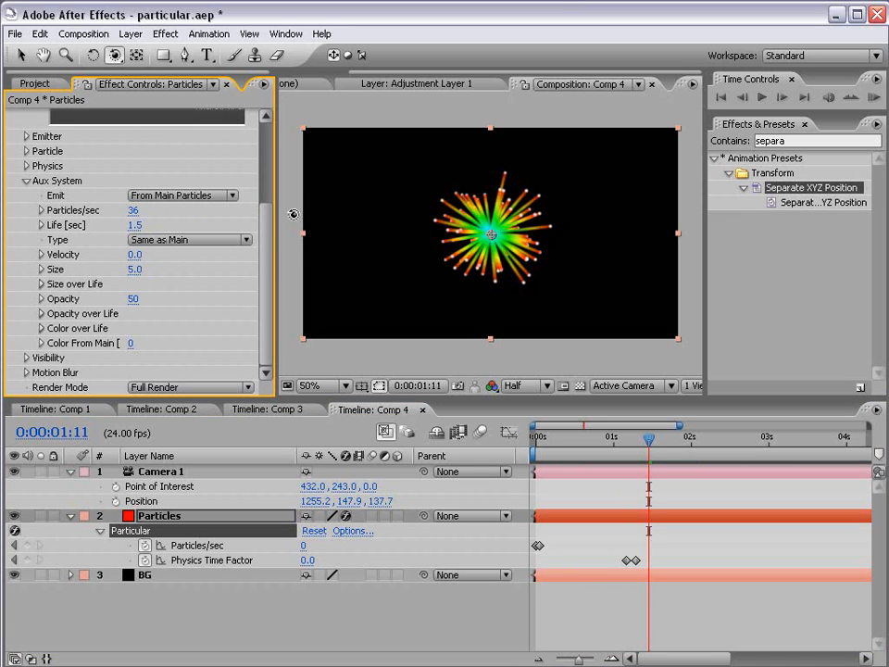
- Apply the white-to-black preset to the Aux System's Color over Life and recolor its death stop dark red
click(41, 328)
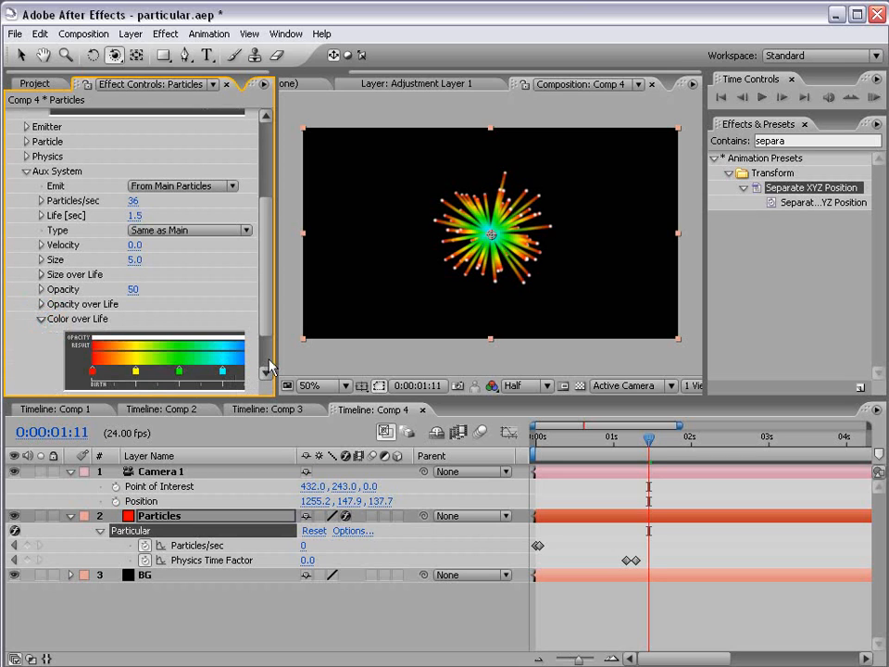
drag(275, 359, 334, 361)
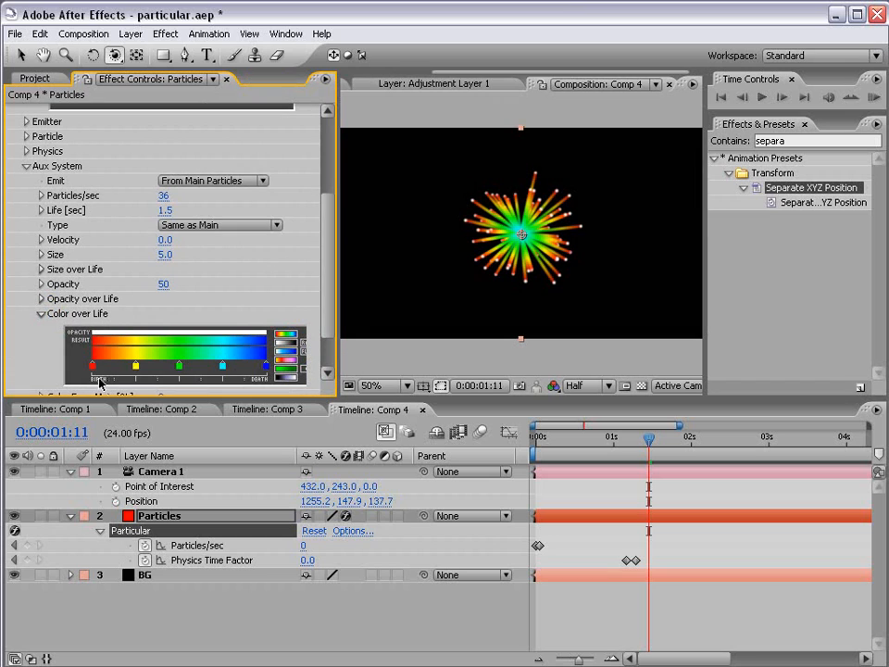
click(285, 350)
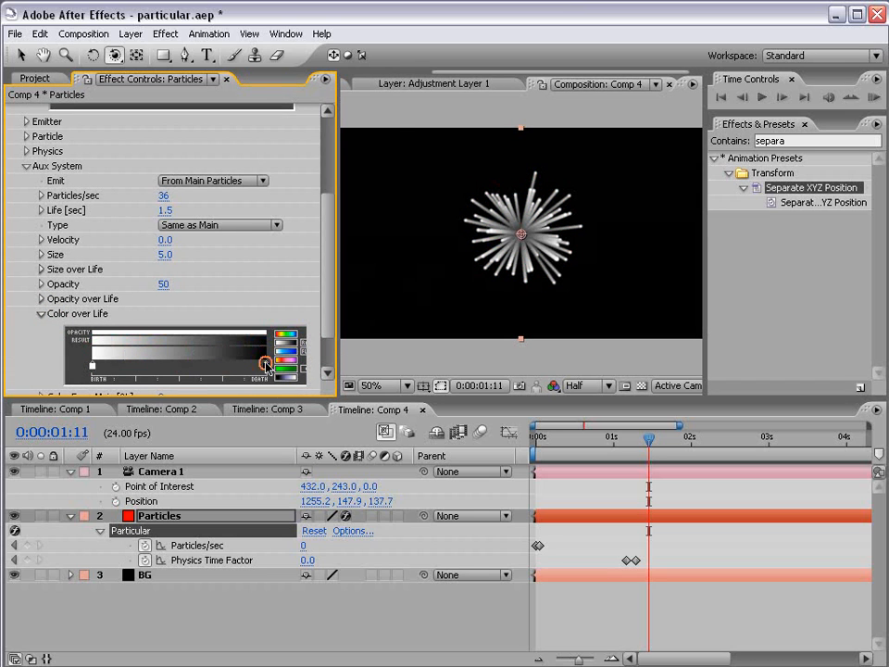
double_click(265, 366)
click(360, 148)
drag(384, 233, 383, 195)
click(48, 315)
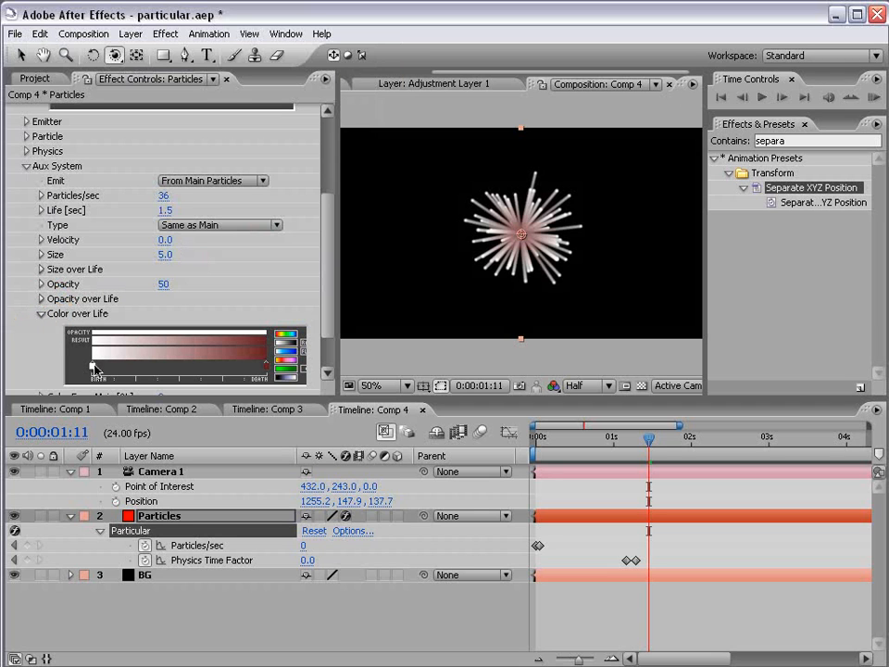
- Add a bright red stop to the Aux System's Color over Life gradient and place it near the middle
click(132, 365)
double_click(133, 365)
click(358, 103)
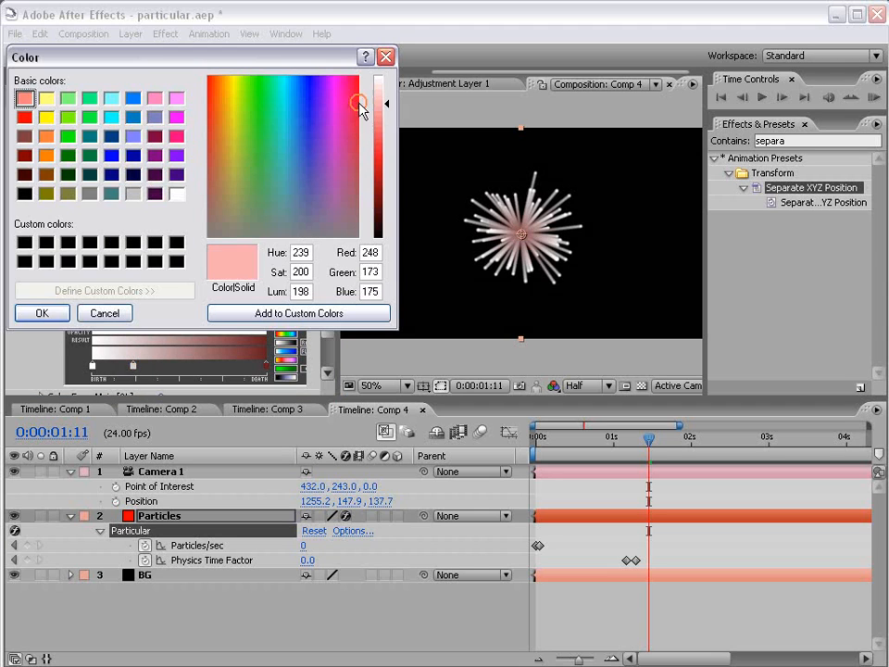
drag(385, 103, 385, 133)
click(42, 313)
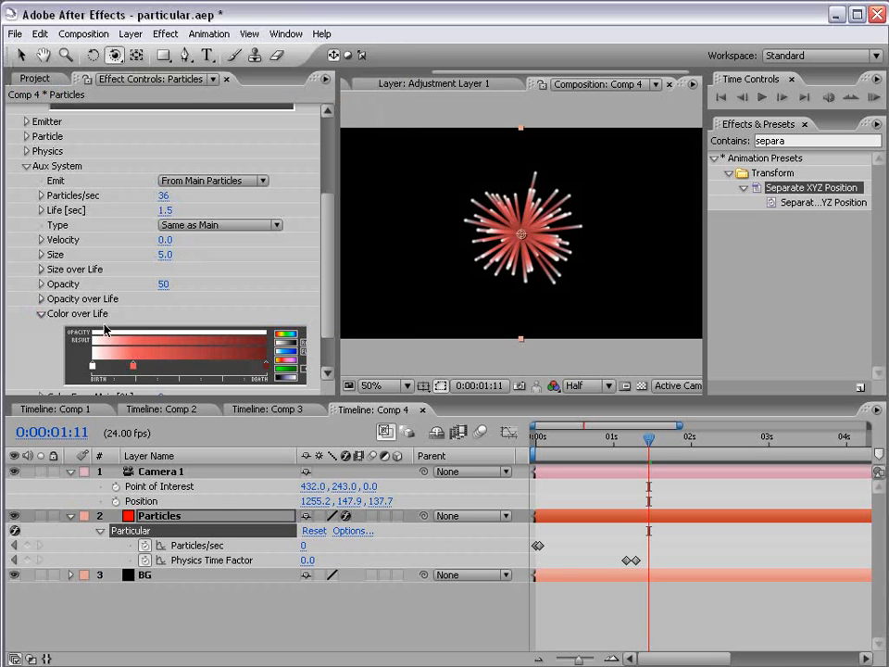
drag(135, 368, 173, 367)
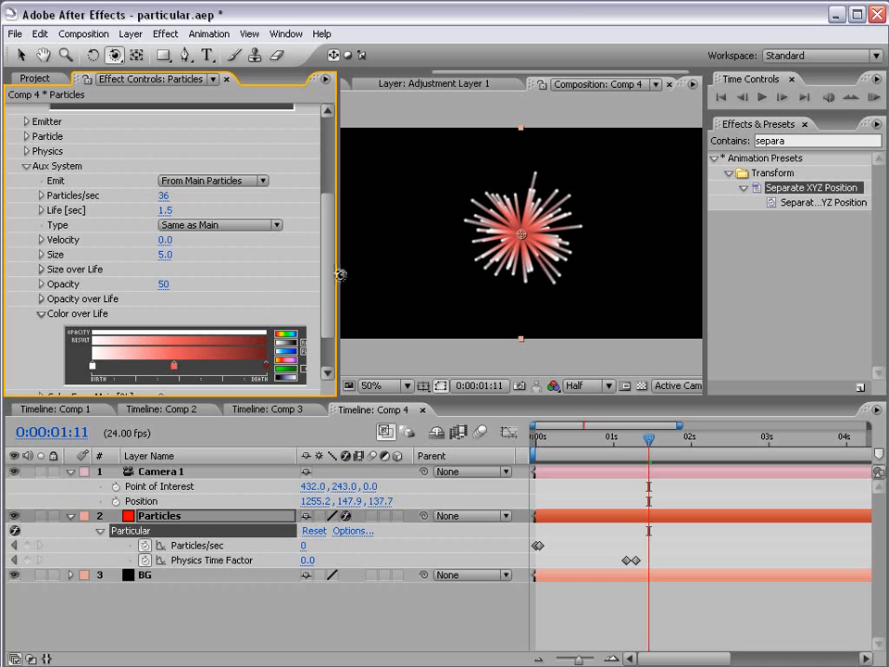
- Try a camera orbit around the burst and undo it, and set the Aux System's Size to 1.5
drag(476, 218, 421, 251)
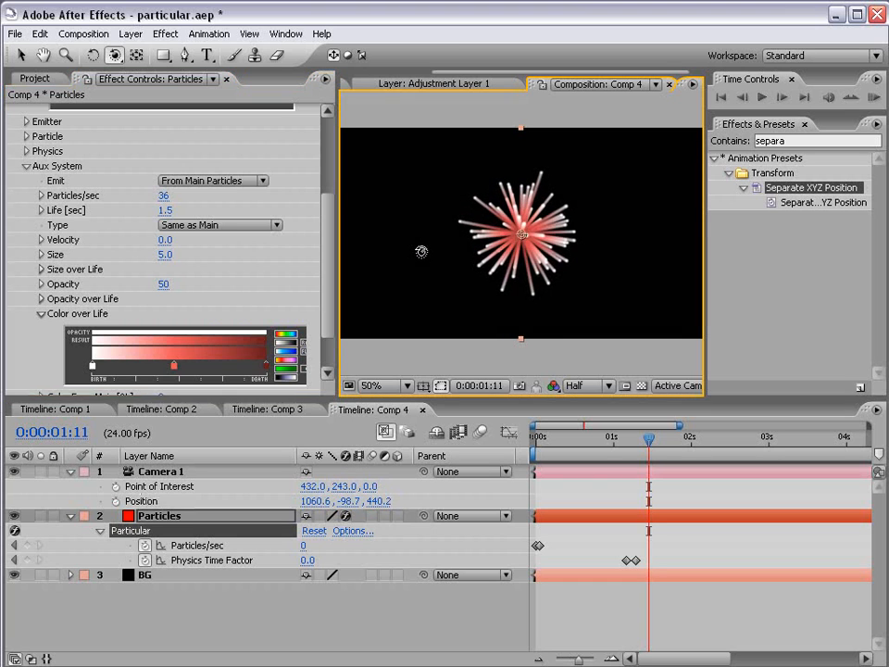
key(ctrl+z)
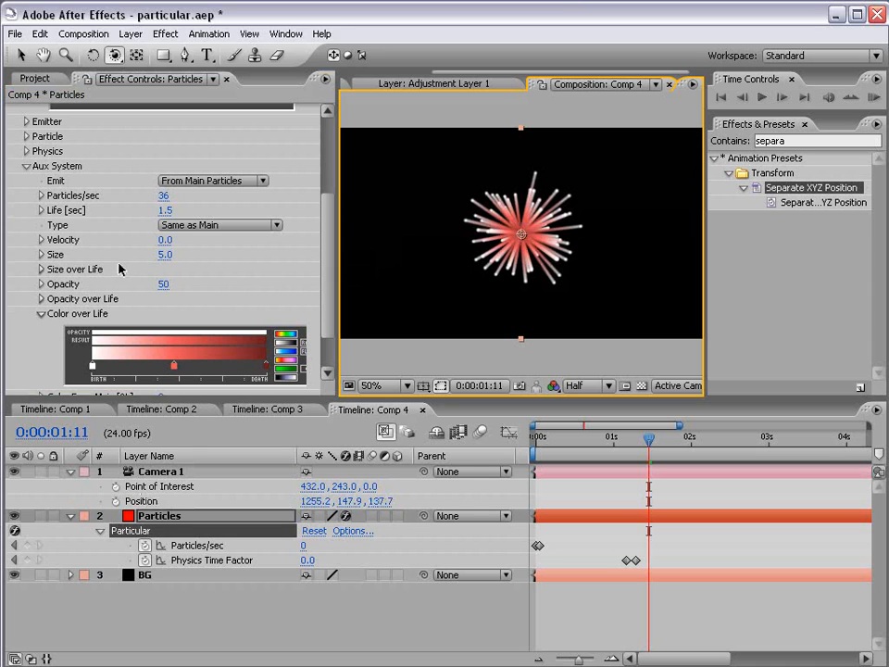
click(164, 254)
text(5)
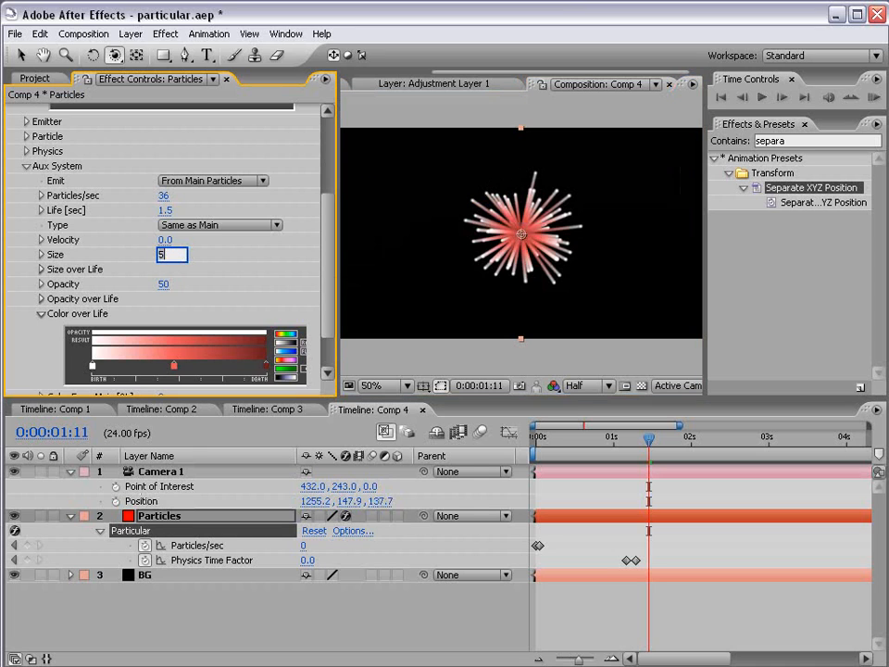
key(BackSpace)
text(1.5)
key(Return)
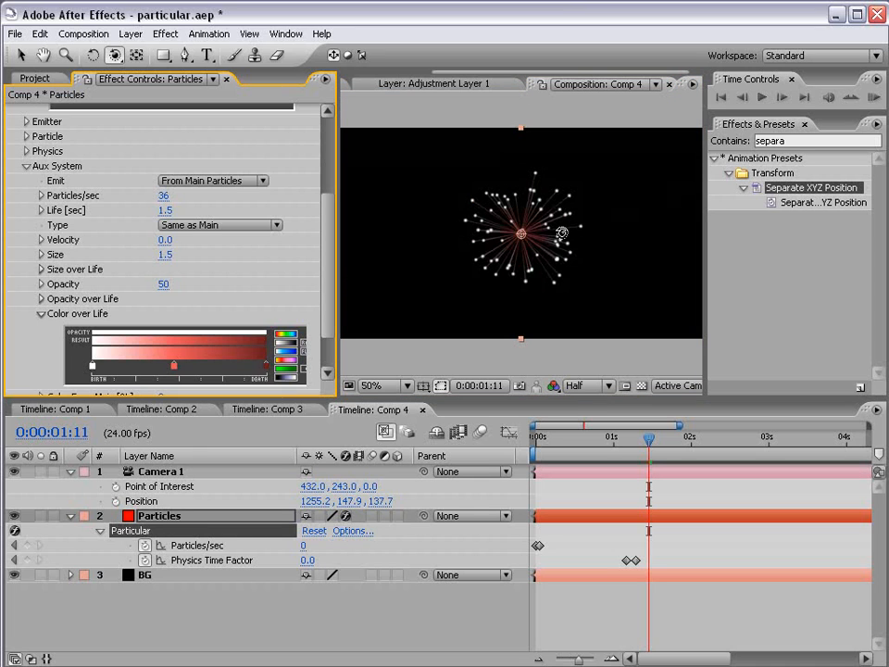
- View the composition at 100% in Full resolution and raise the Aux System's Particles/sec to 62
scroll(586, 311, up, 2)
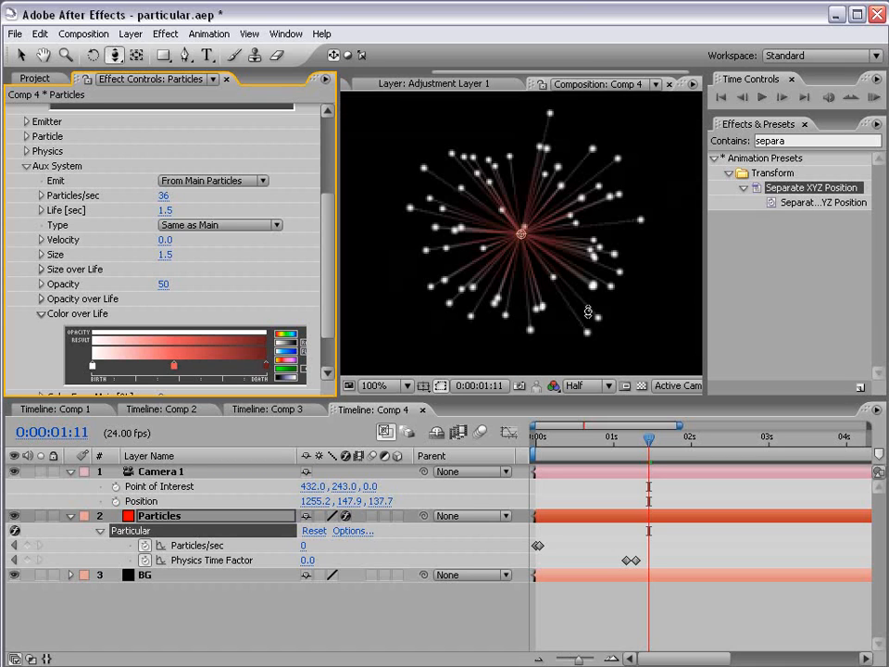
click(584, 385)
click(584, 401)
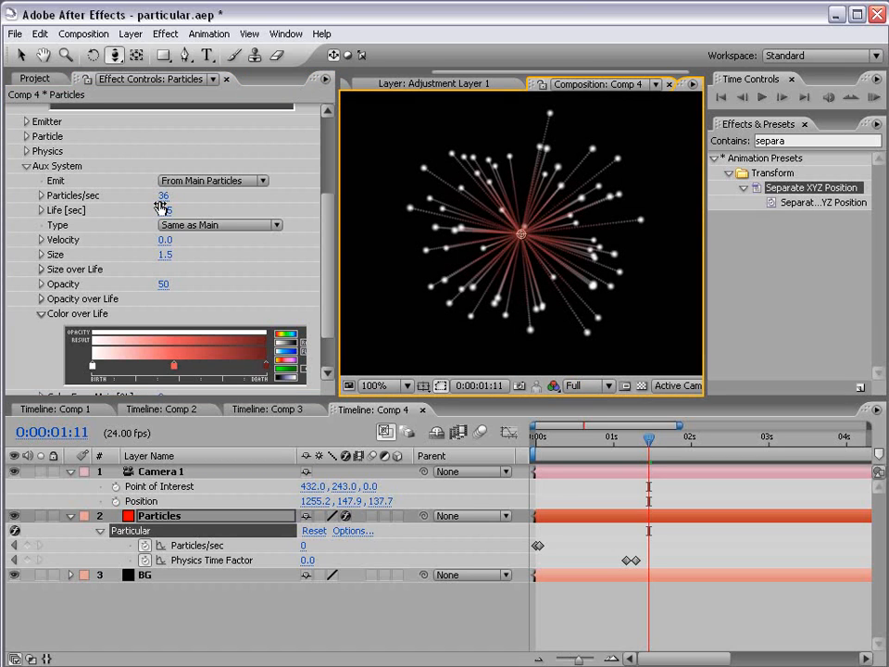
drag(163, 195, 178, 190)
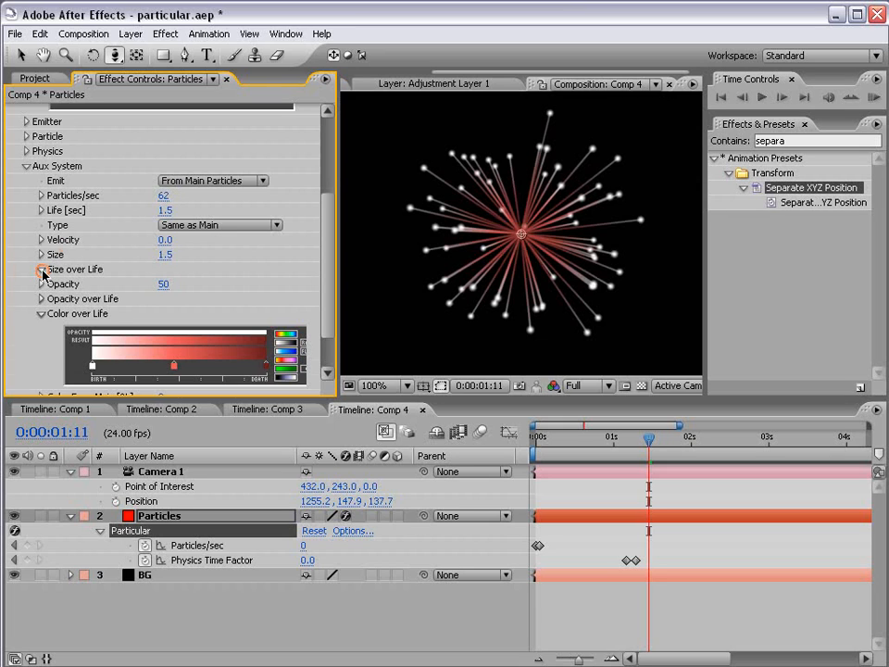
- Draw the Aux System's Size over Life curve so it slopes down from full size to just over half
click(42, 269)
drag(92, 288, 299, 320)
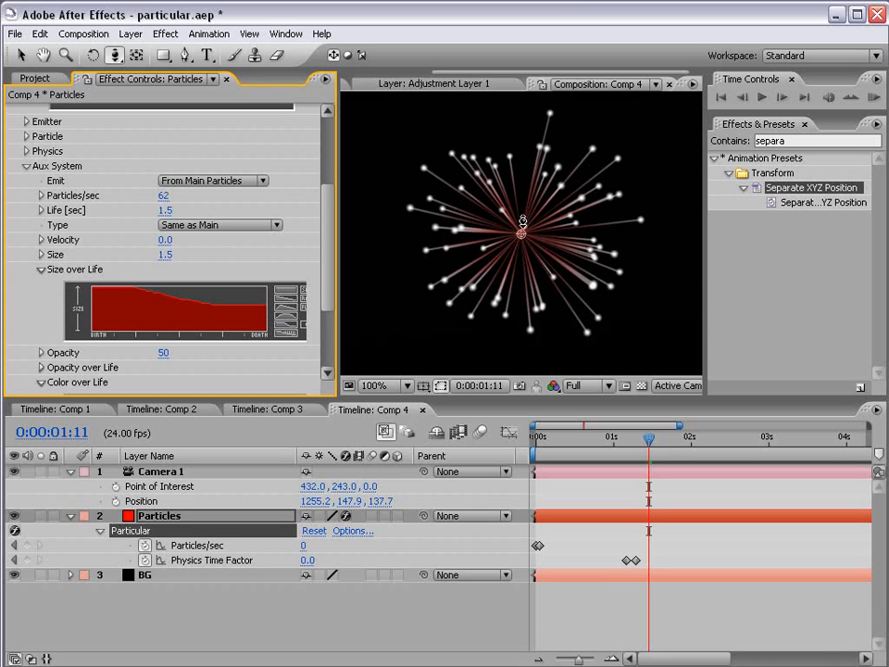
scroll(522, 220, up, 1)
scroll(500, 248, down, 1)
- Set the main Particle Size to 0 so that only the Aux System streaks render
scroll(340, 283, up, 5)
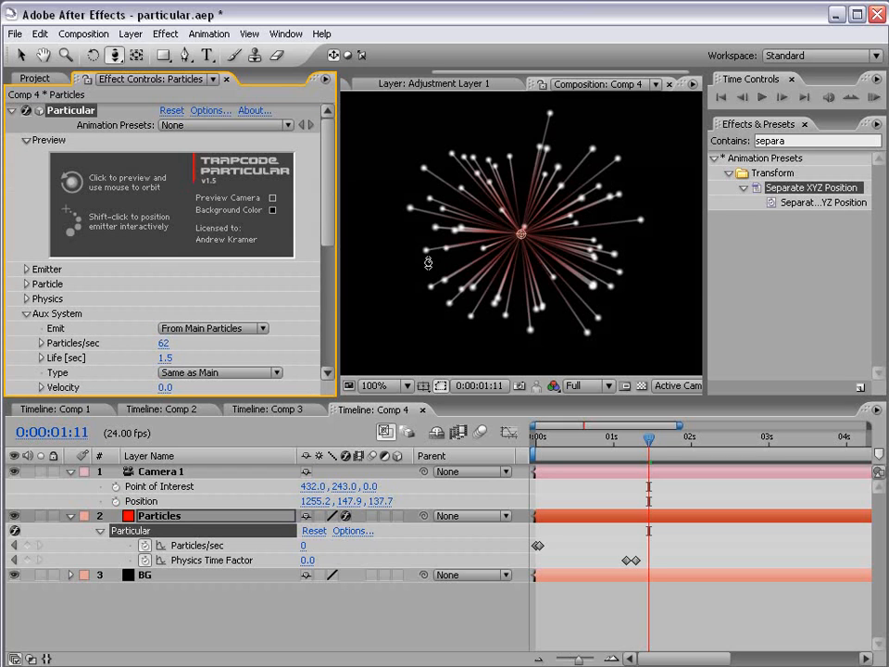
mouse_move(329, 223)
mouse_down()
mouse_move(329, 288)
mouse_move(330, 242)
mouse_up()
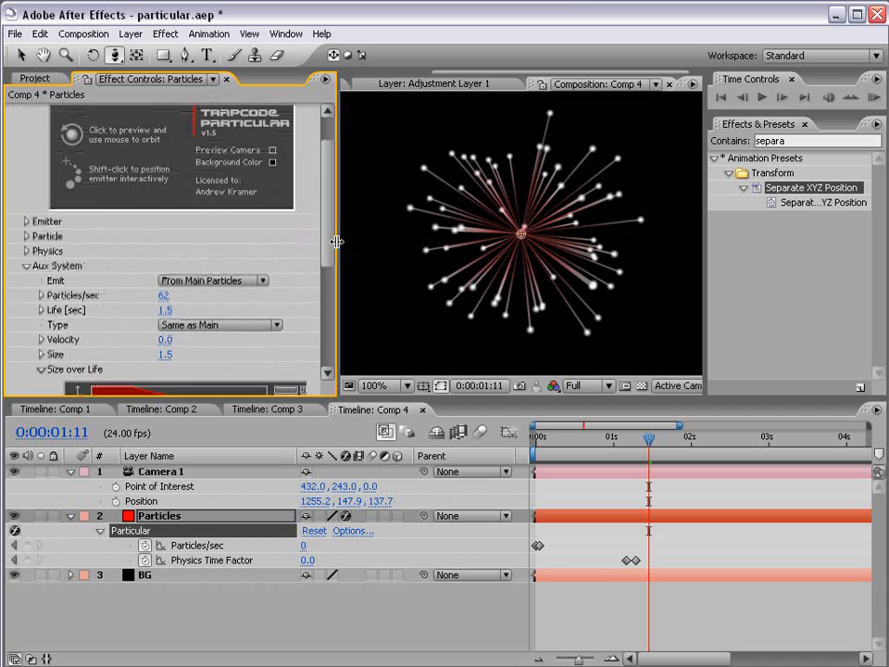
click(26, 265)
click(26, 284)
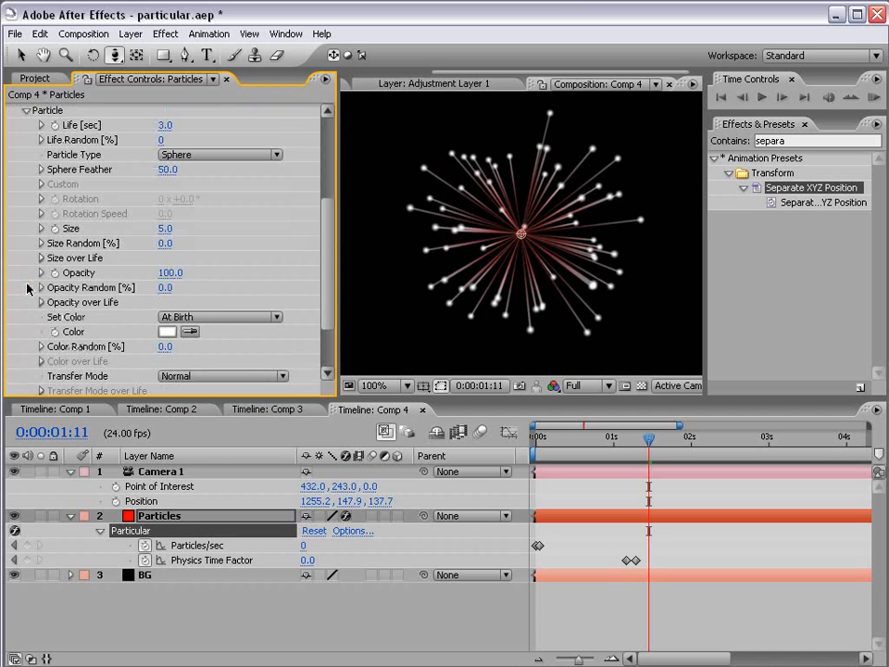
click(166, 229)
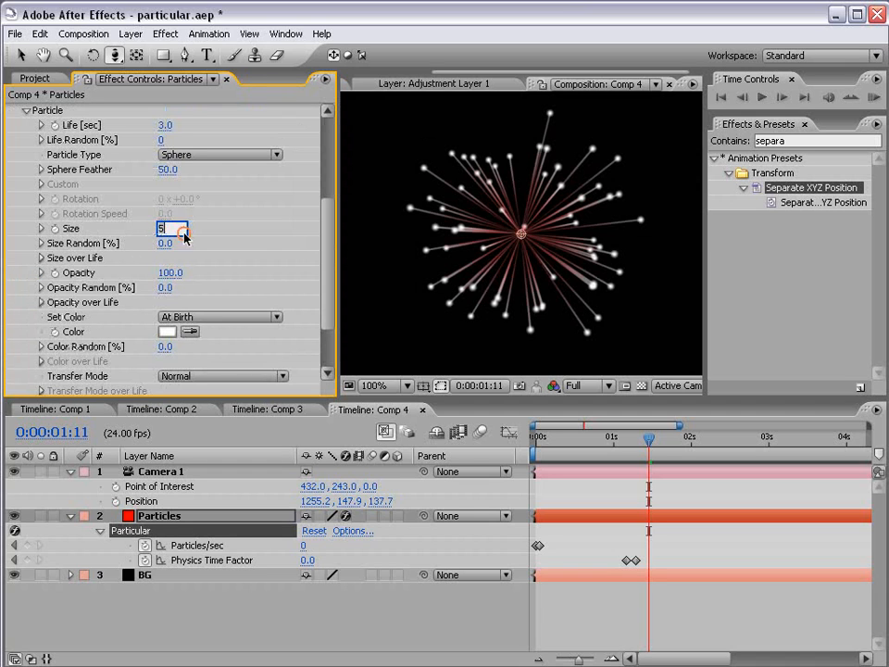
text(0)
key(Return)
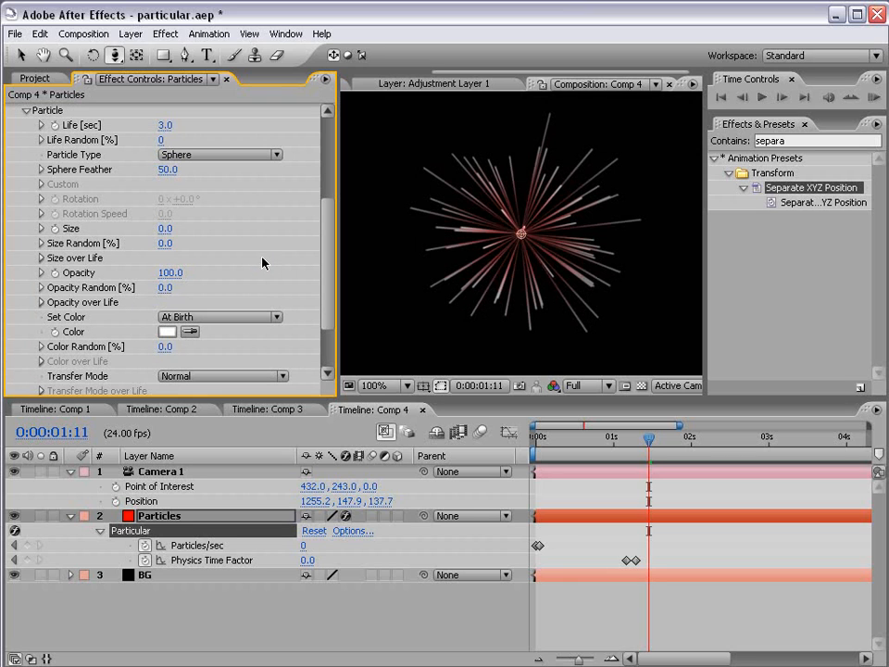
- Scrub through the frozen burst to 0:00:01:21 and raise the Aux System's Opacity to 100
drag(648, 462, 719, 465)
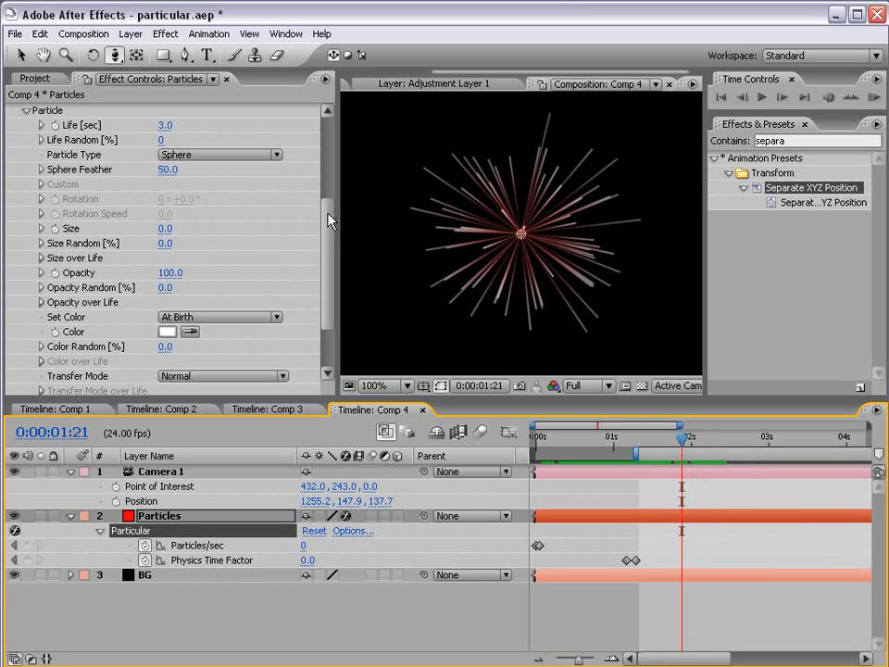
scroll(160, 314, down, 3)
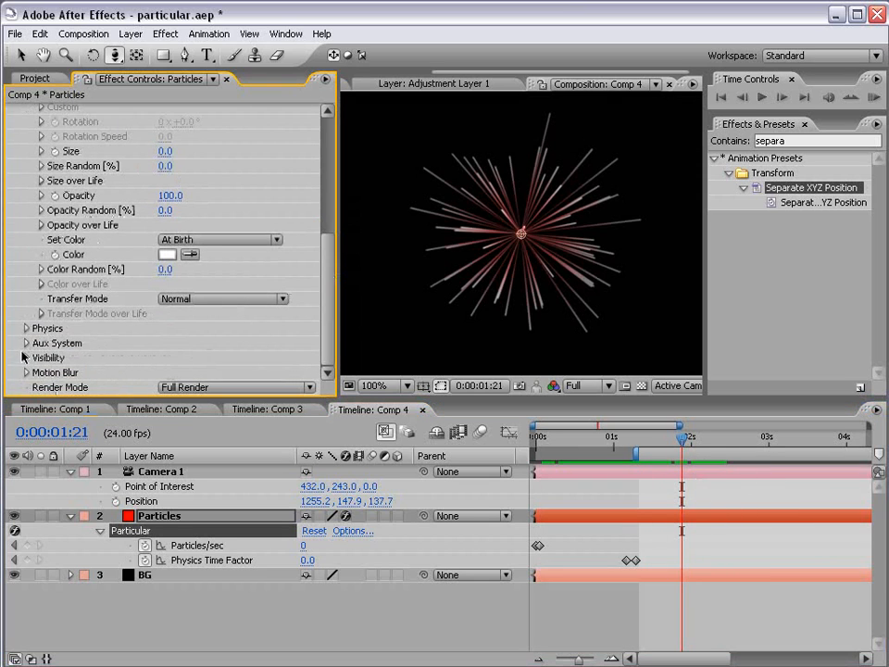
click(25, 344)
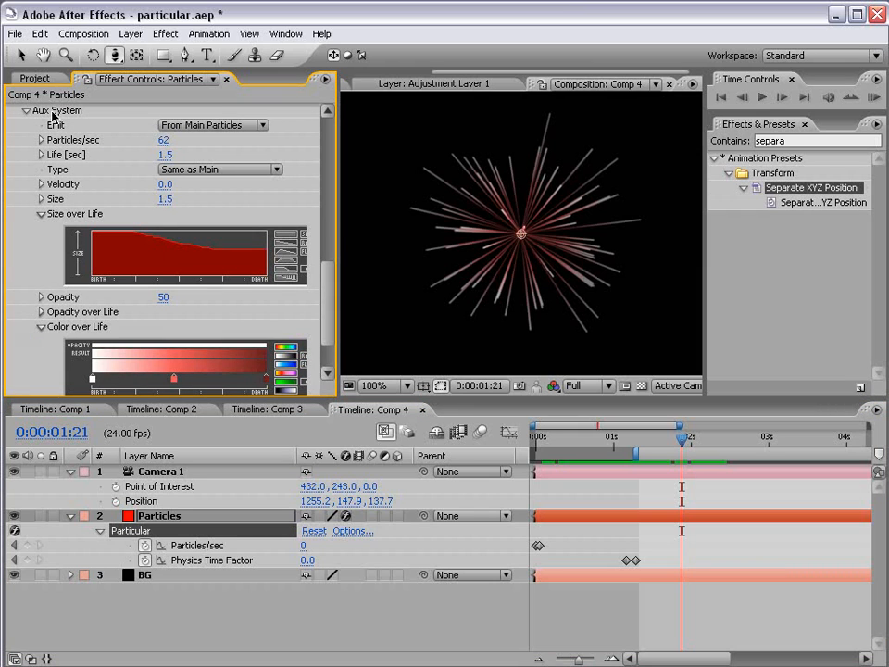
drag(165, 297, 255, 297)
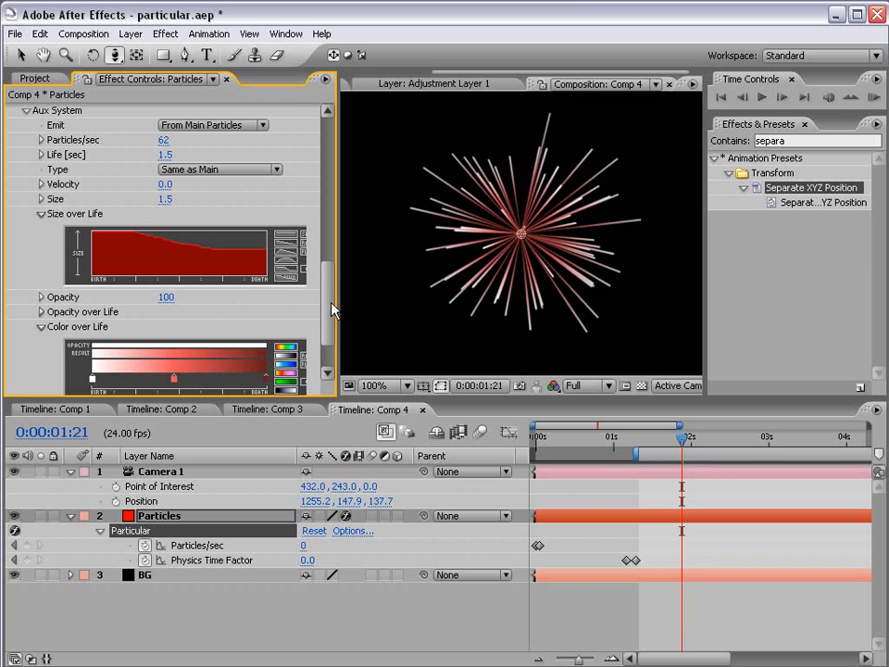
- Collapse the Aux System and Particle groups of the Particular effect
drag(327, 305, 330, 269)
click(21, 291)
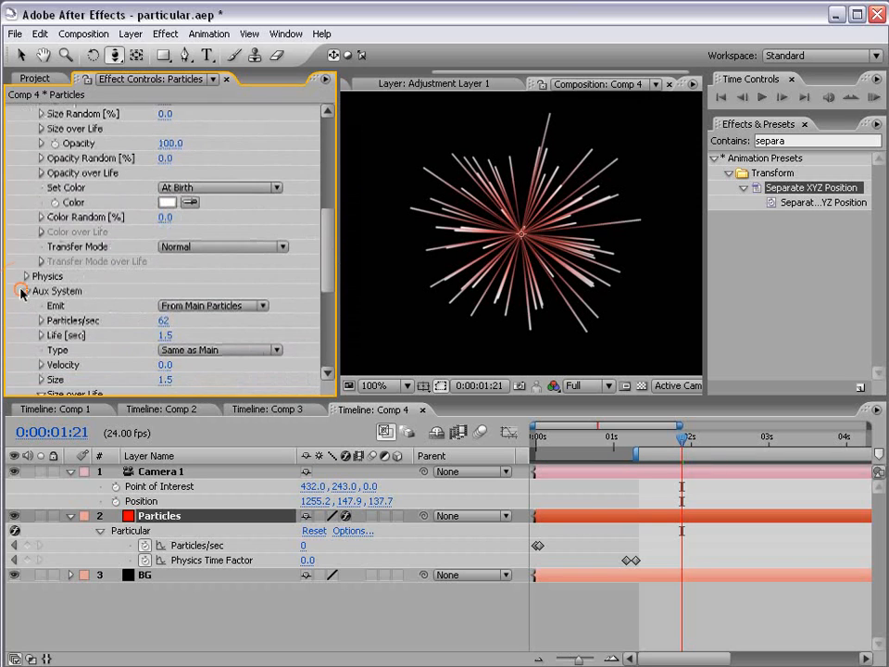
click(26, 292)
drag(325, 320, 330, 246)
click(25, 215)
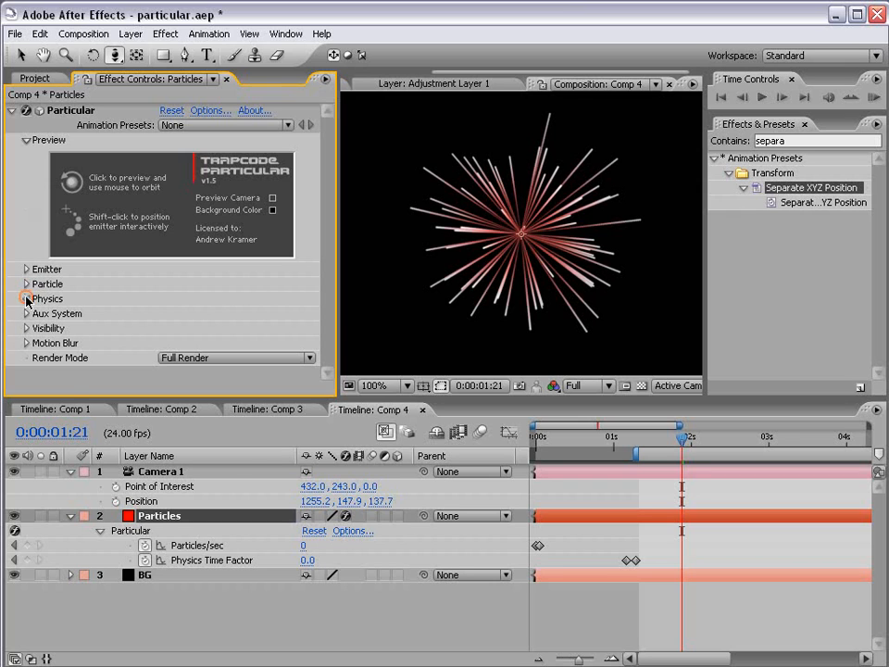
- In the Turbulence Field of Physics Air, set Affect Position to 75, Scale to 11, Octave Scale to 2.0 and Evolution Speed to 64
click(26, 298)
click(41, 358)
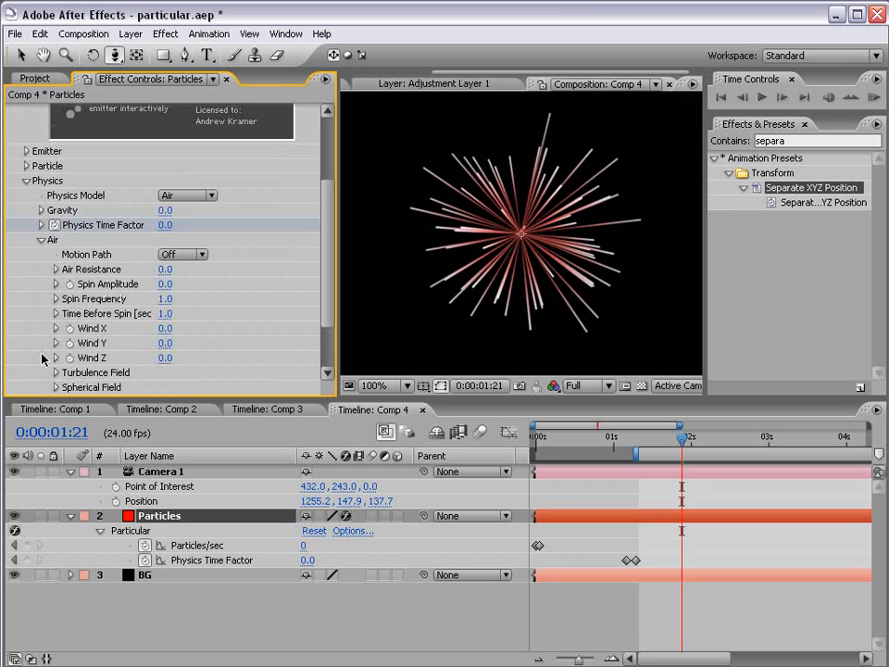
click(54, 374)
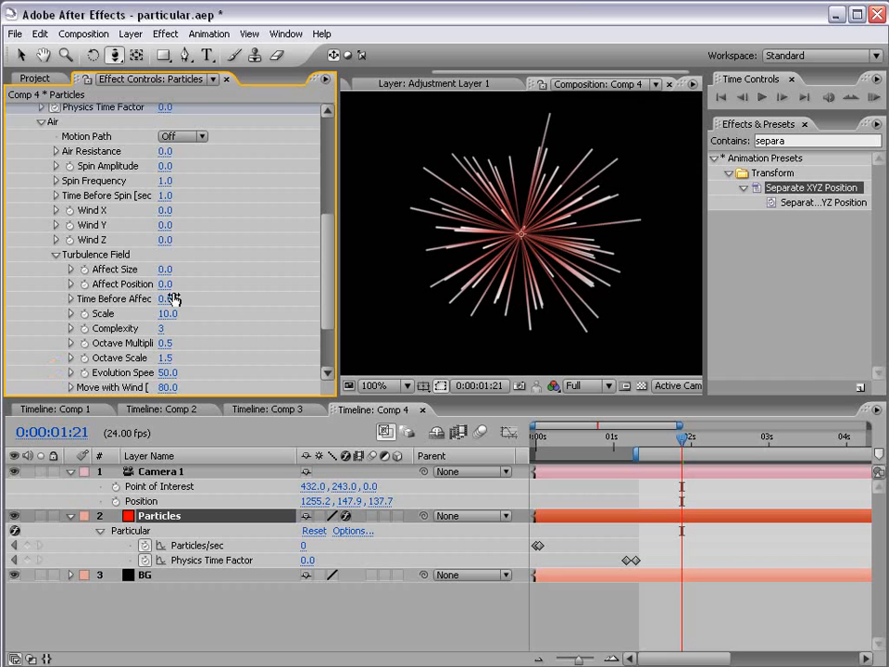
drag(168, 287, 177, 313)
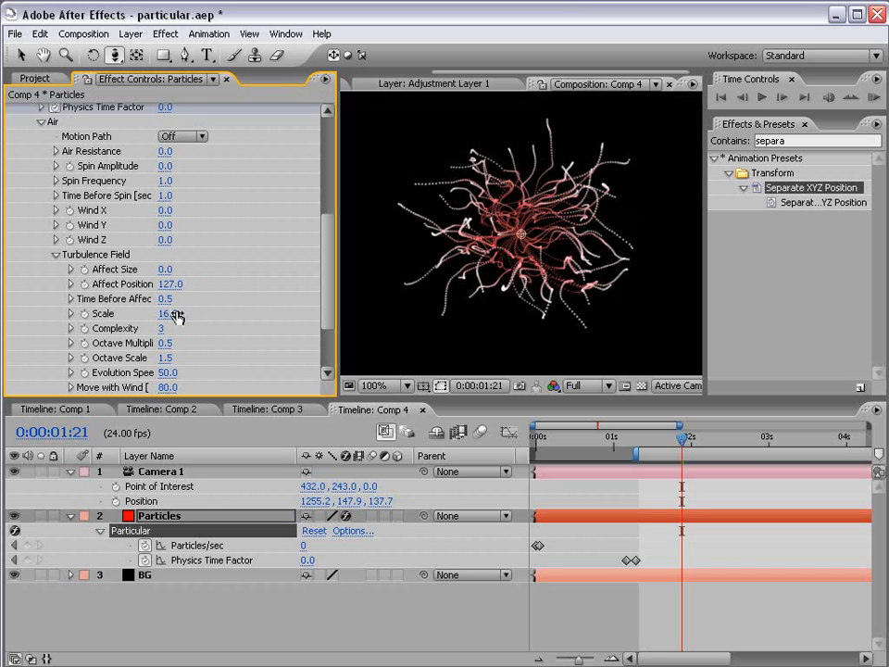
click(167, 315)
text(10)
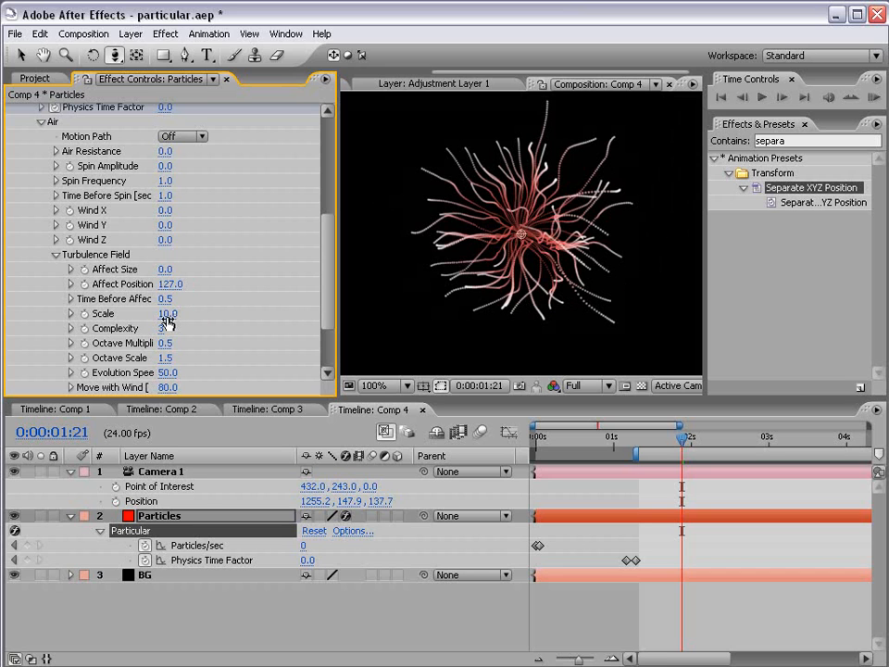
key(Return)
drag(167, 284, 192, 284)
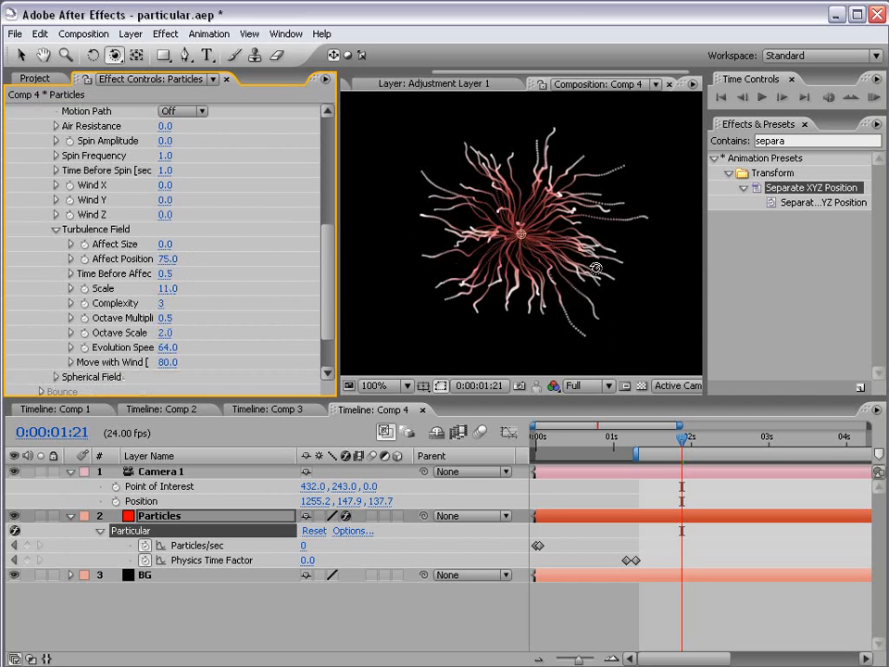
- Smooth the dotted streaks by setting the Aux System's Particles/sec to 117 and its Opacity to 69
scroll(523, 285, up, 1)
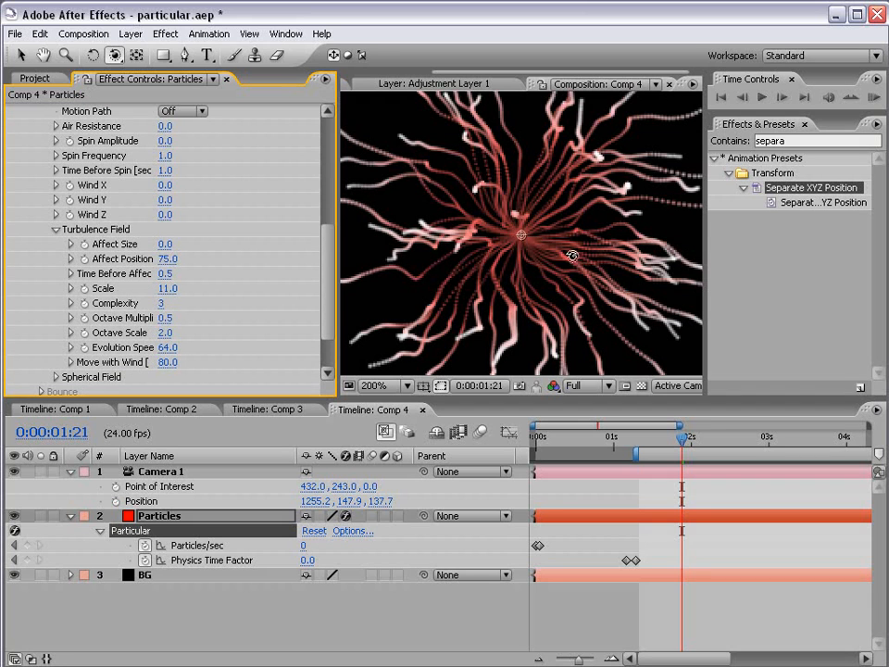
drag(325, 246, 327, 291)
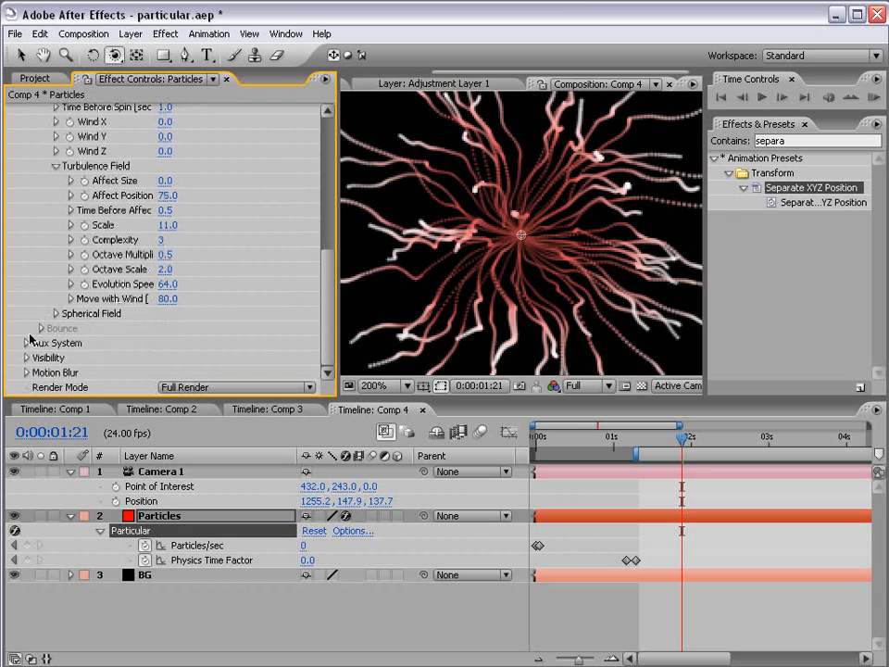
click(26, 342)
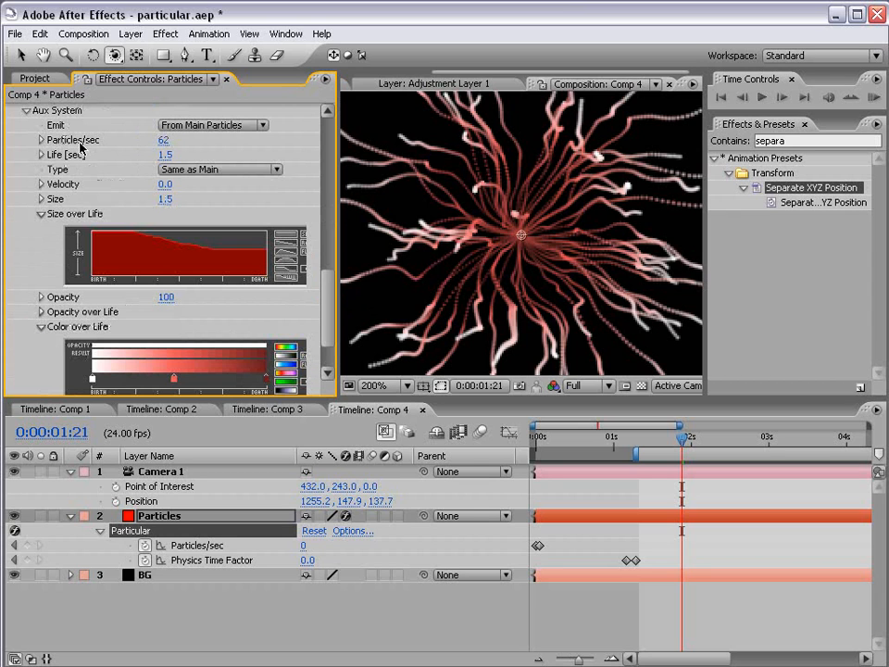
drag(163, 139, 217, 144)
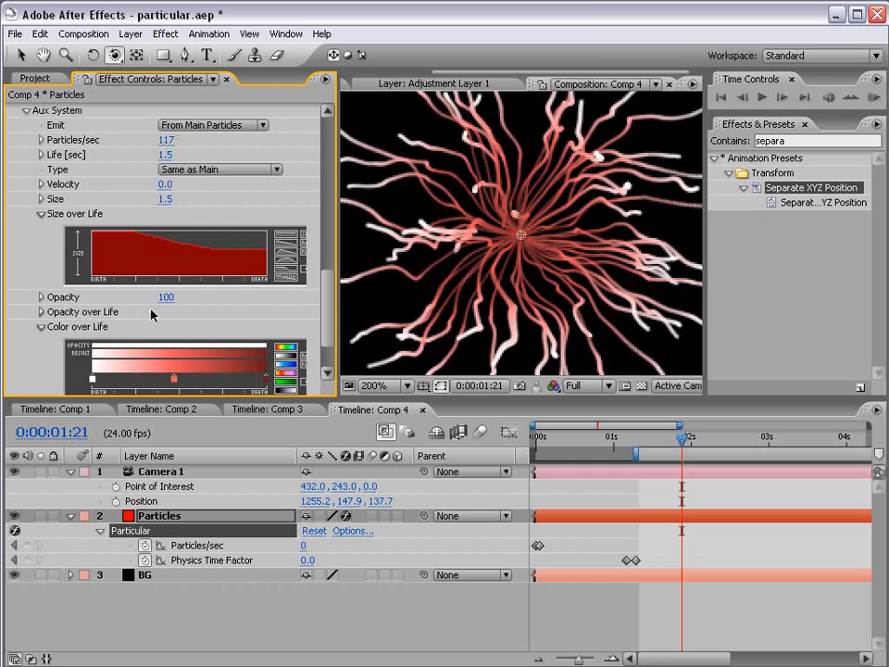
drag(165, 296, 137, 297)
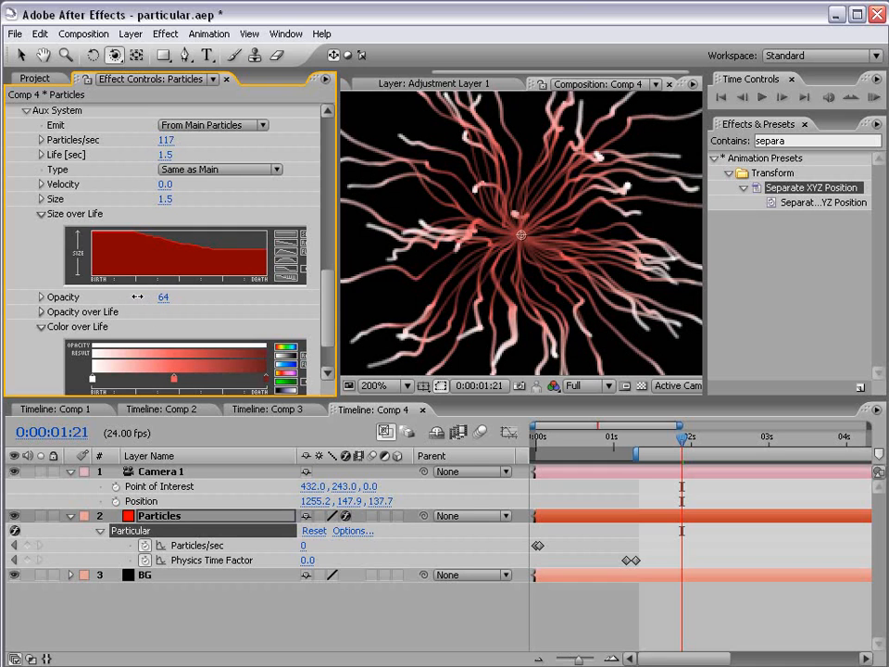
scroll(515, 287, down, 1)
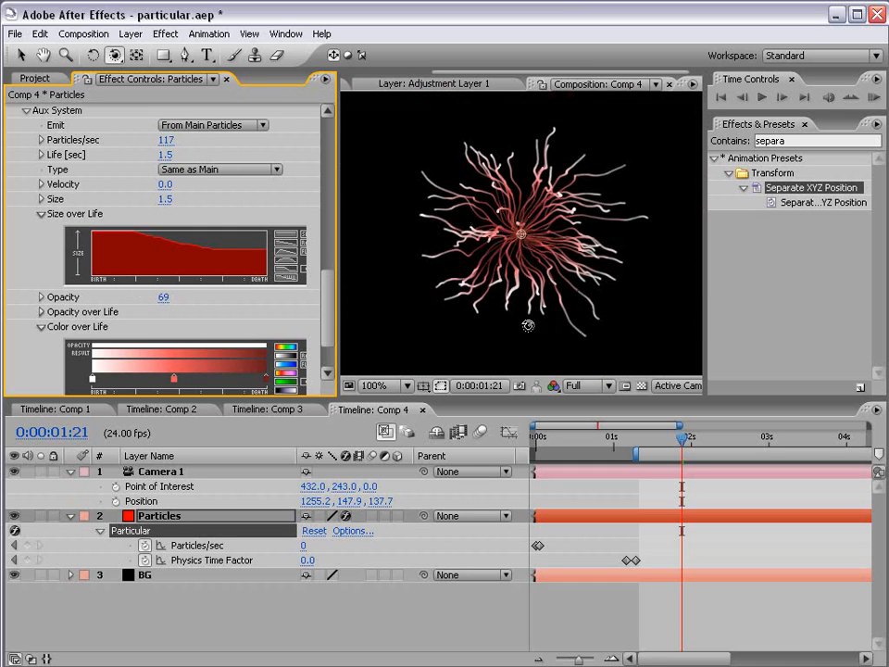
- Collapse the Physics group and set the Emitter's Velocity to 160 to spread the burst wider
drag(327, 305, 315, 125)
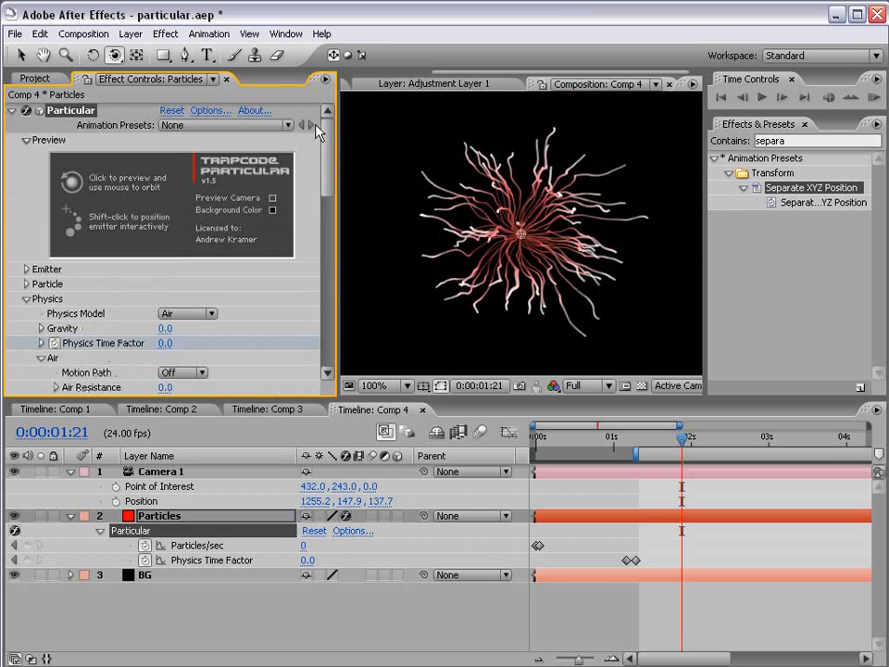
click(25, 298)
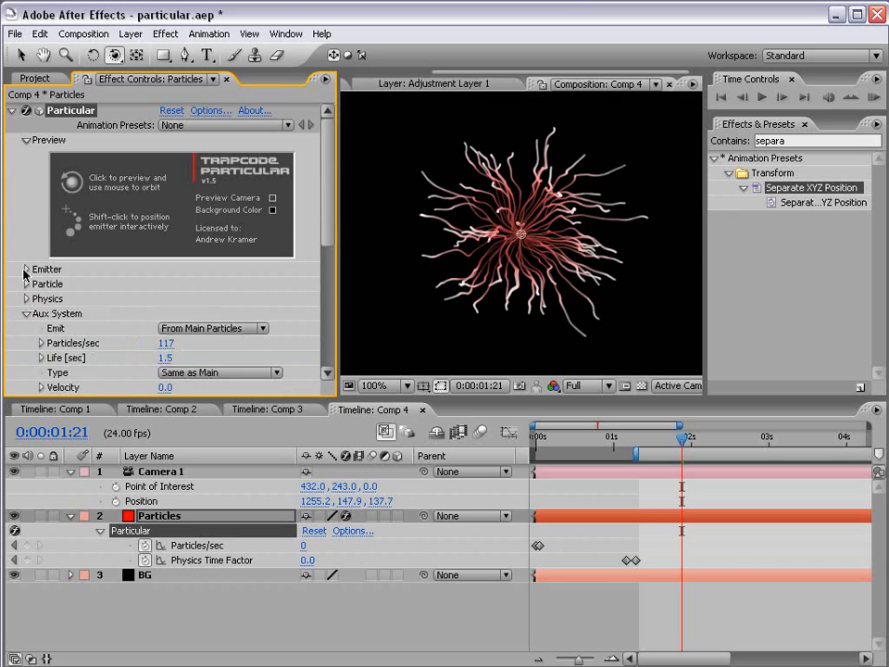
click(26, 269)
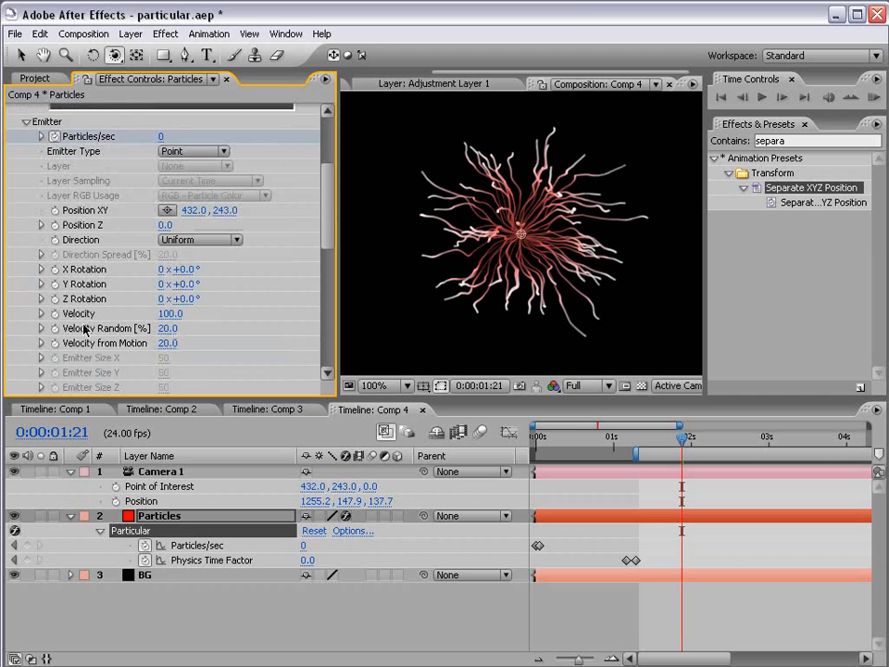
mouse_move(168, 315)
mouse_down()
mouse_move(178, 314)
mouse_move(164, 314)
mouse_up()
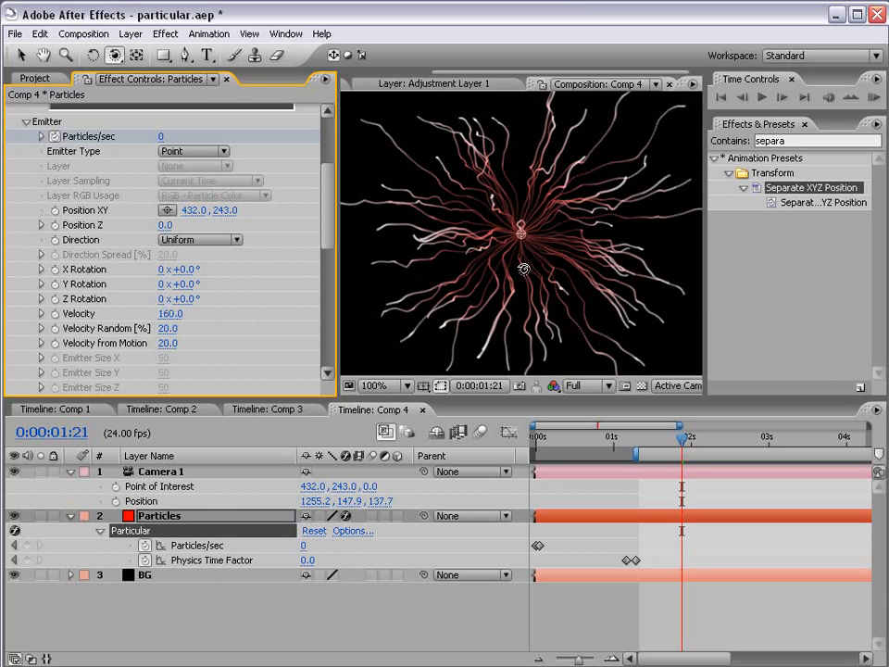
scroll(557, 264, up, 1)
scroll(577, 227, down, 1)
mouse_move(162, 320)
mouse_down()
mouse_move(154, 321)
mouse_move(170, 313)
mouse_up()
scroll(577, 242, down, 1)
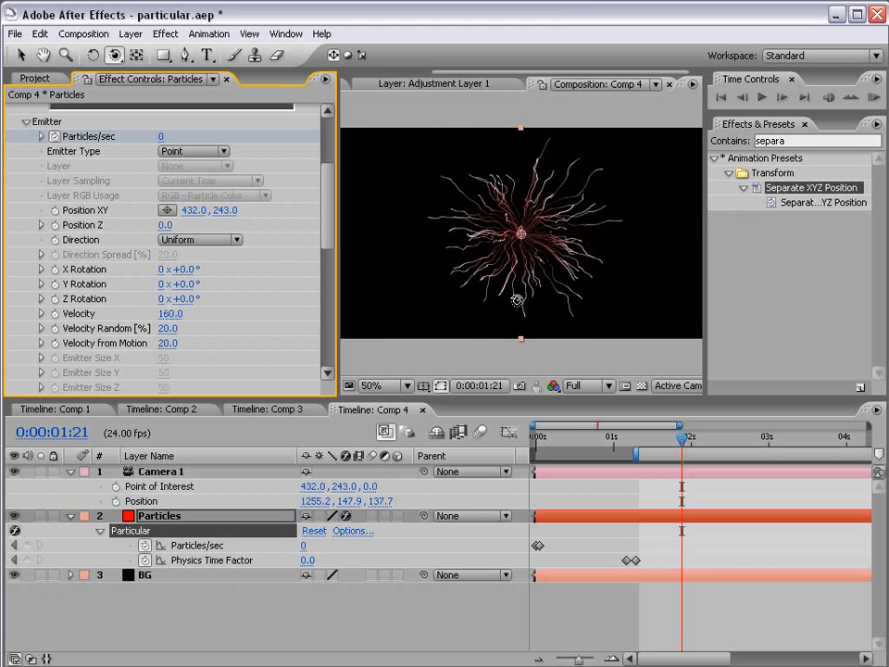
scroll(516, 300, up, 1)
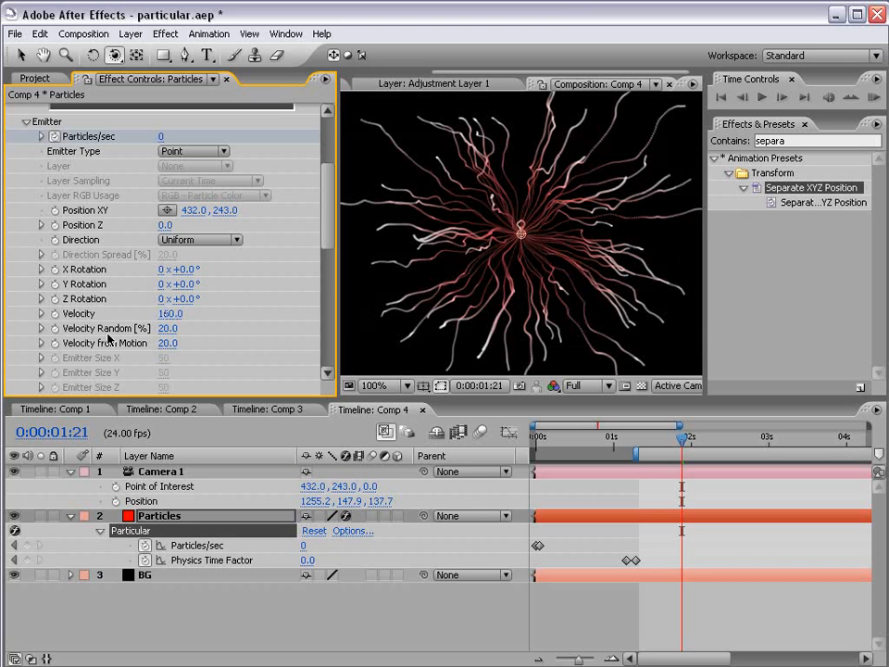
- Set the Emitter's Velocity Random to 40 percent to vary the streak lengths
mouse_move(169, 328)
mouse_down()
mouse_move(238, 329)
mouse_move(159, 330)
mouse_move(188, 331)
mouse_up()
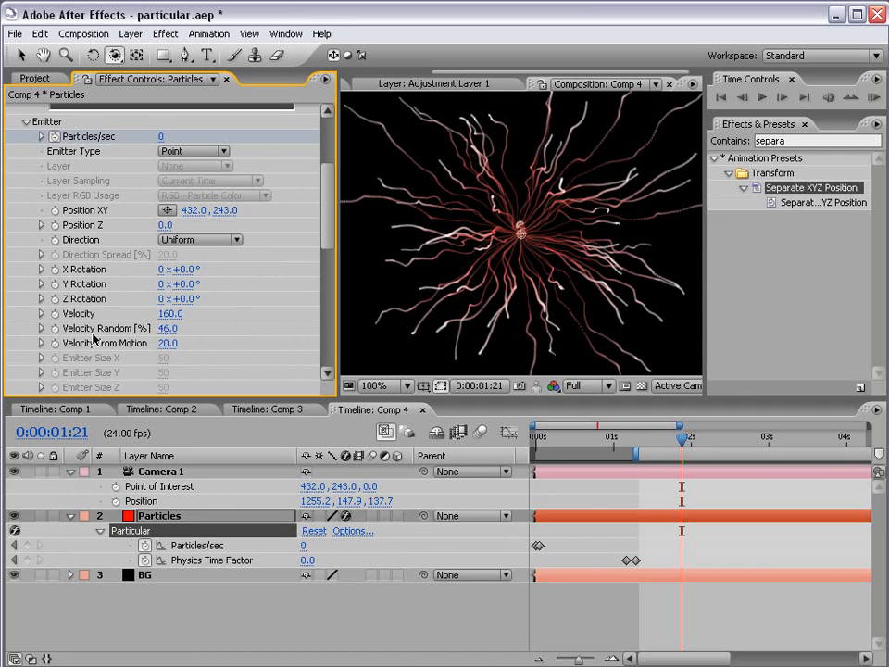
click(167, 329)
key(Return)
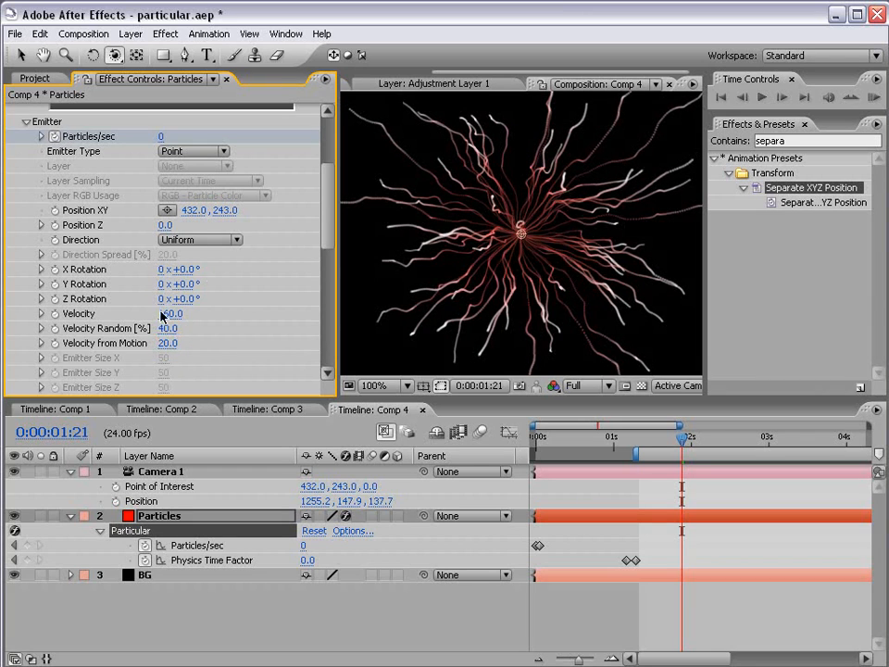
click(596, 411)
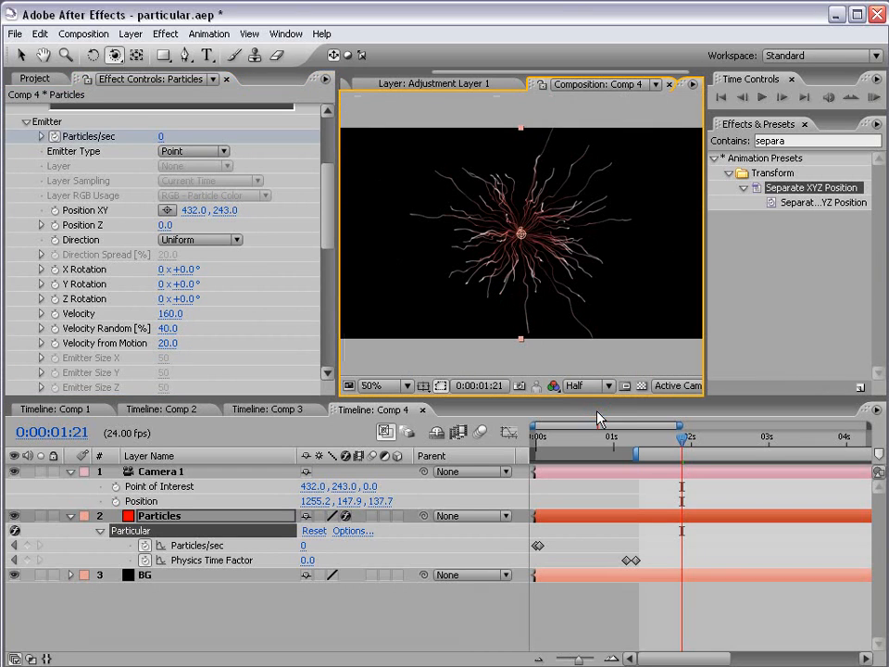
click(579, 386)
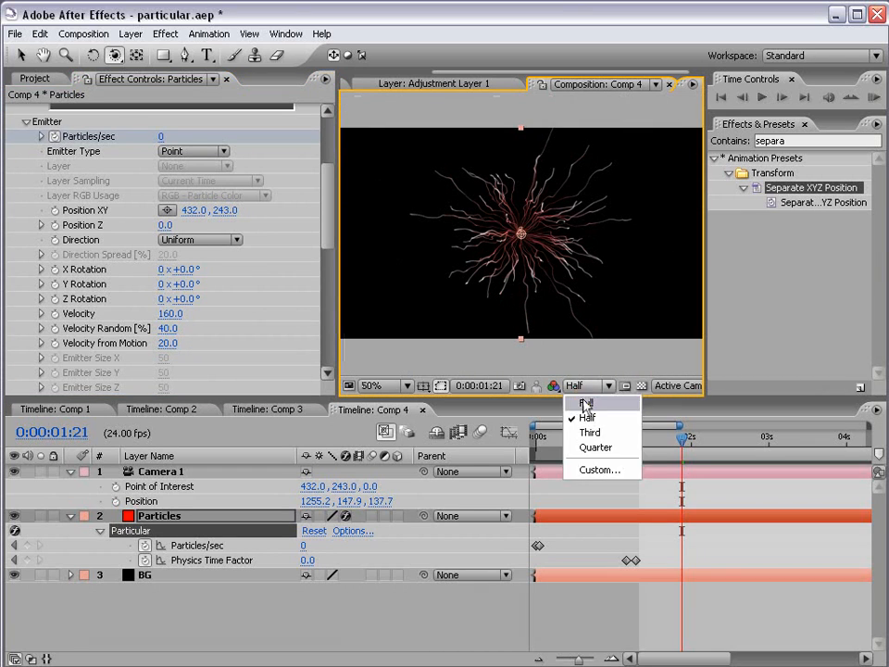
click(583, 401)
- Reveal Camera 1's Camera Options in the timeline and turn Depth of Field on
click(172, 473)
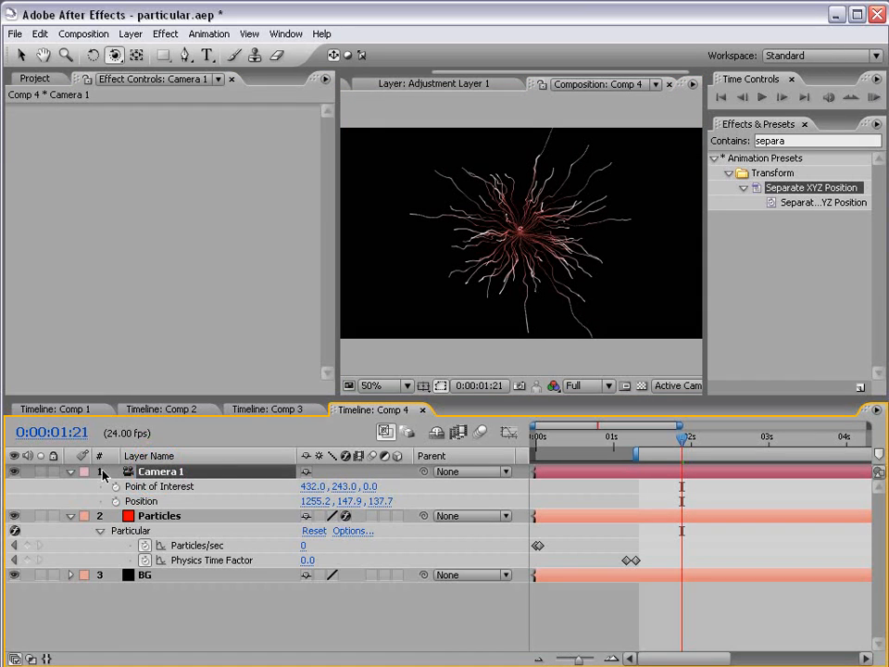
key(a)
key(a)
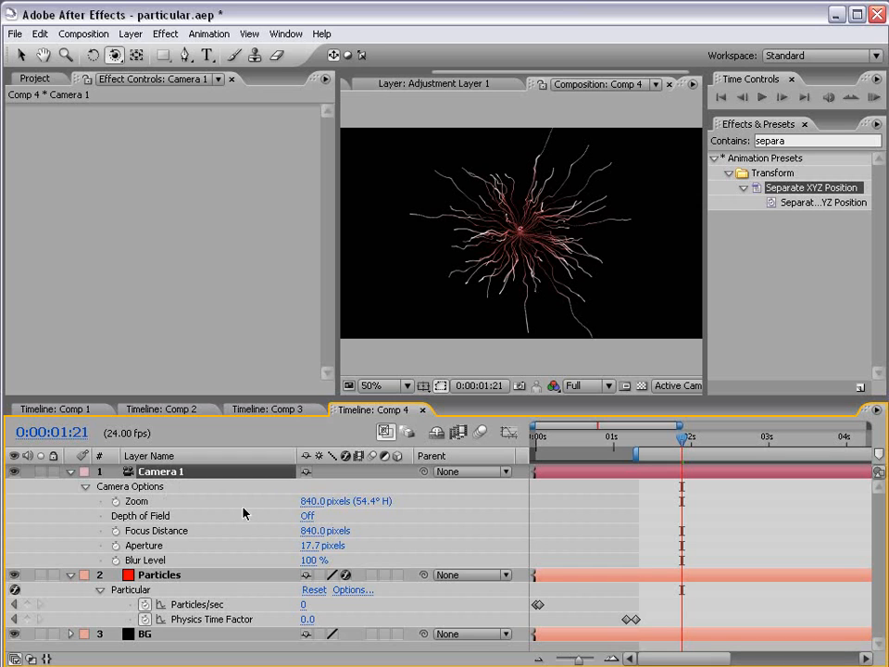
click(307, 516)
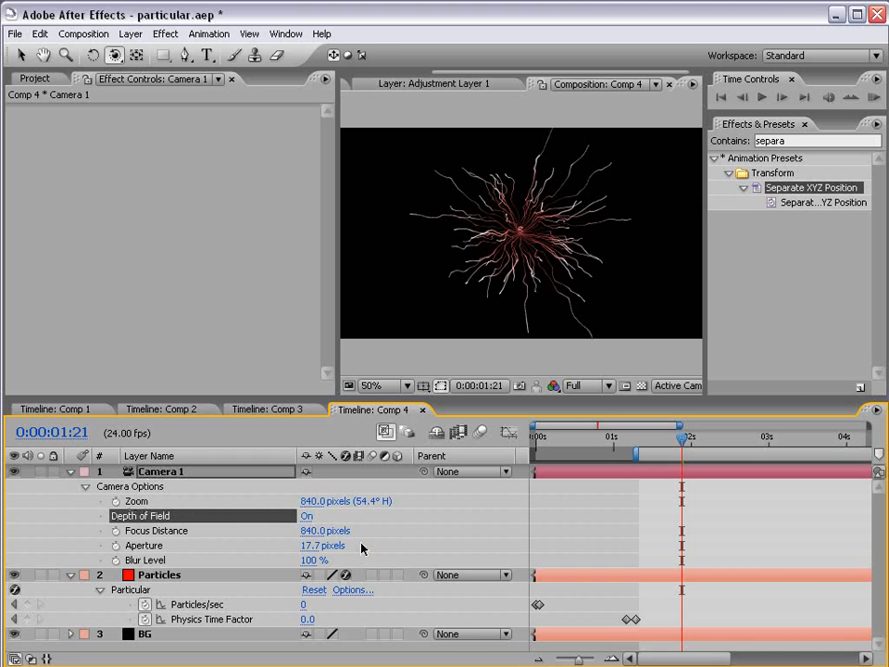
- Set the Particles layer's Particular Render Mode to Full Render + DOF Square (AE) and view the comp at 100%
click(185, 575)
drag(329, 163, 328, 305)
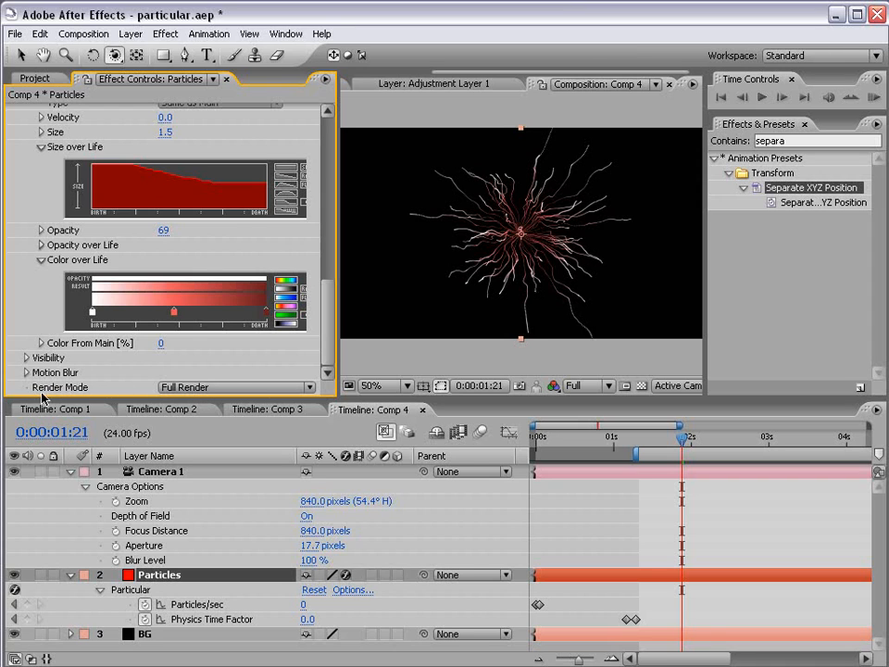
click(162, 388)
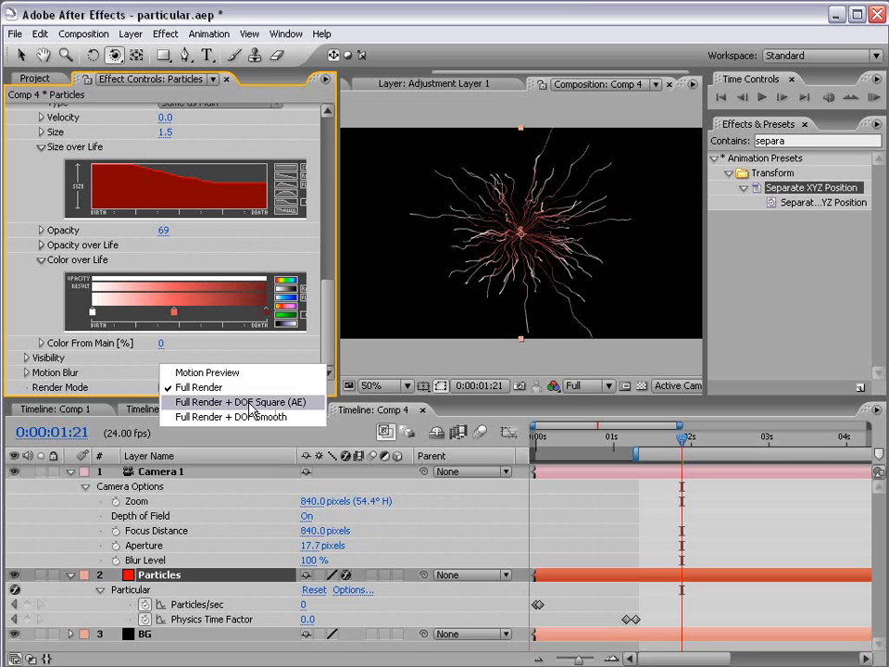
click(245, 402)
key(period)
key(period)
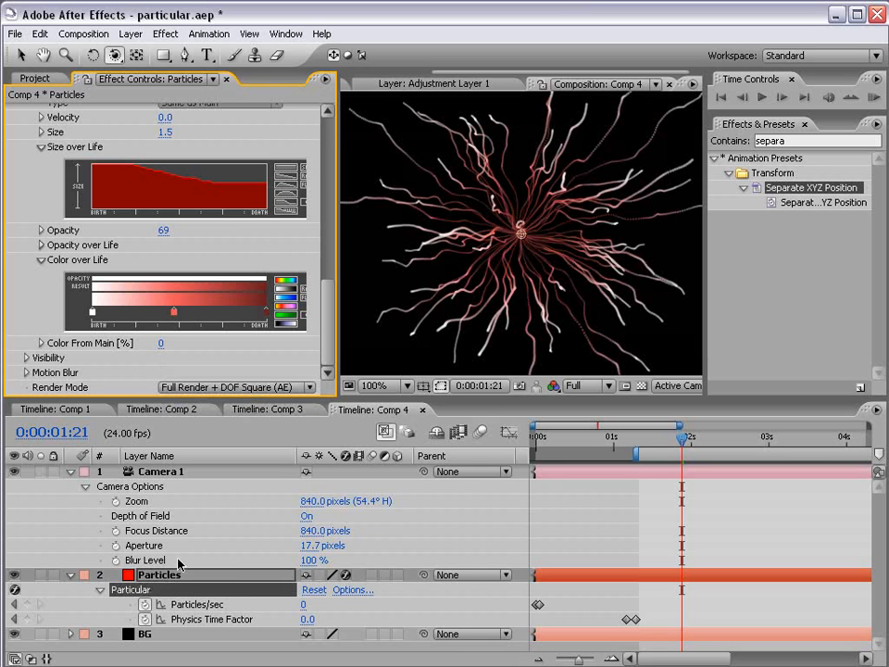
- Set Camera 1's Aperture to 100 pixels and its Blur Level to 500%
click(311, 545)
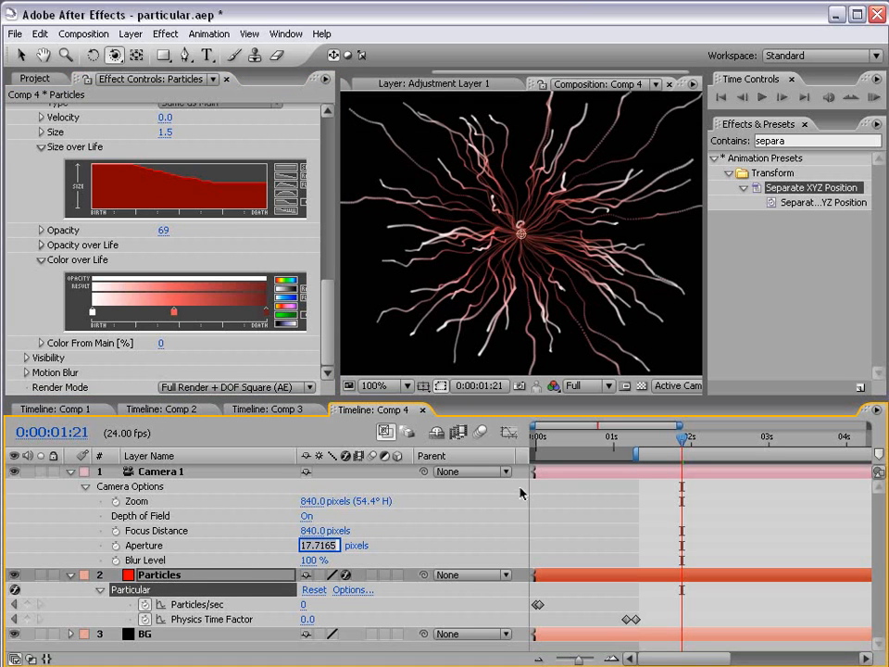
text(100)
key(Return)
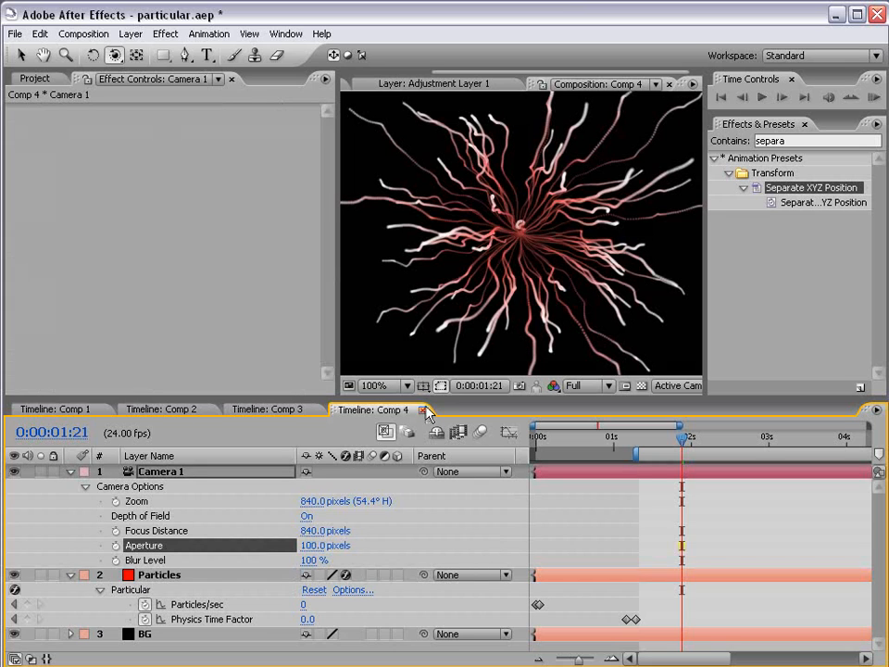
key(Tab)
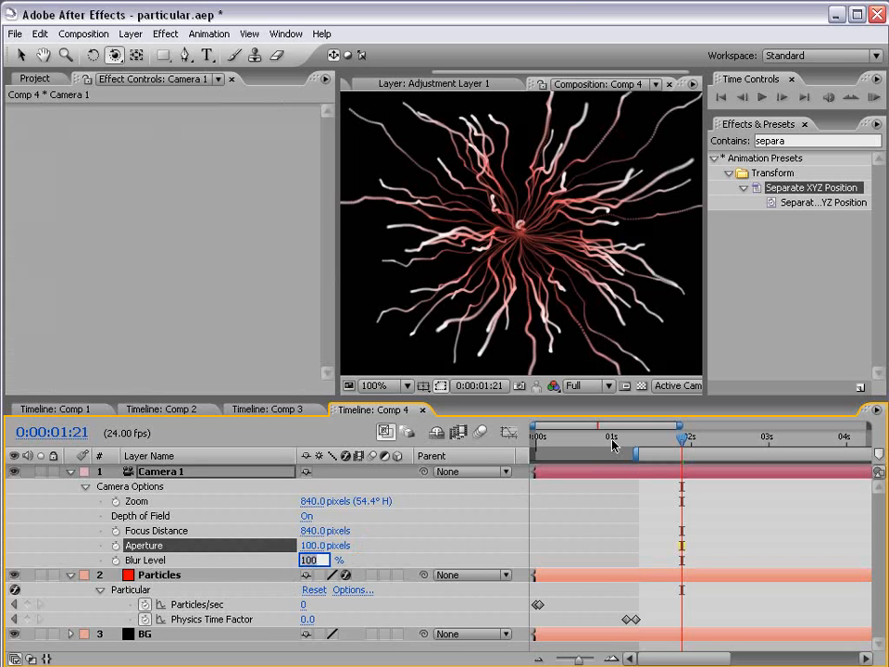
text(500)
key(Return)
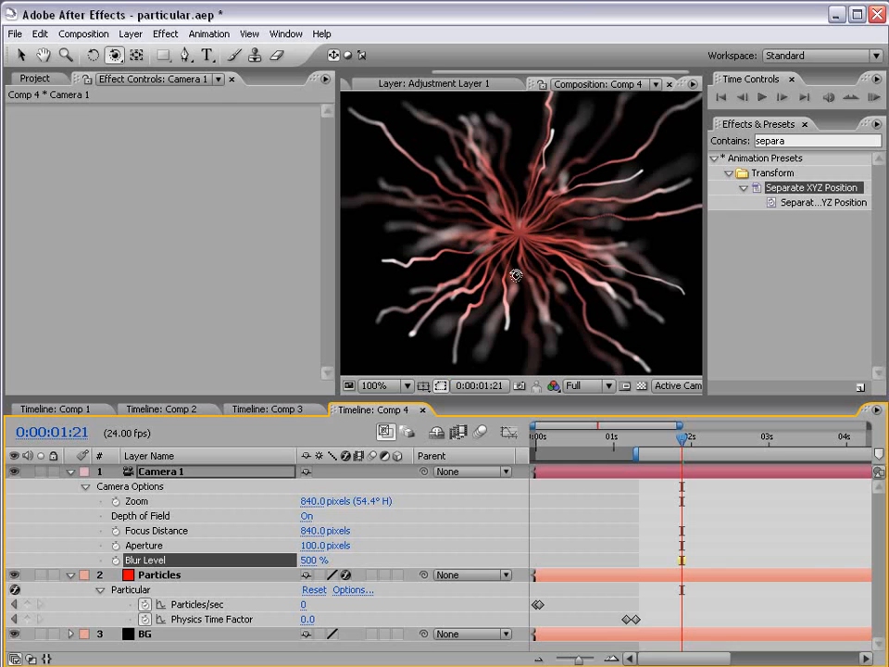
- Track the camera along Z closer to the burst to blur its near streaks, and check the composition in an enlarged view
scroll(524, 293, down, 2)
scroll(519, 295, up, 2)
key(c)
key(c)
drag(520, 315, 543, 267)
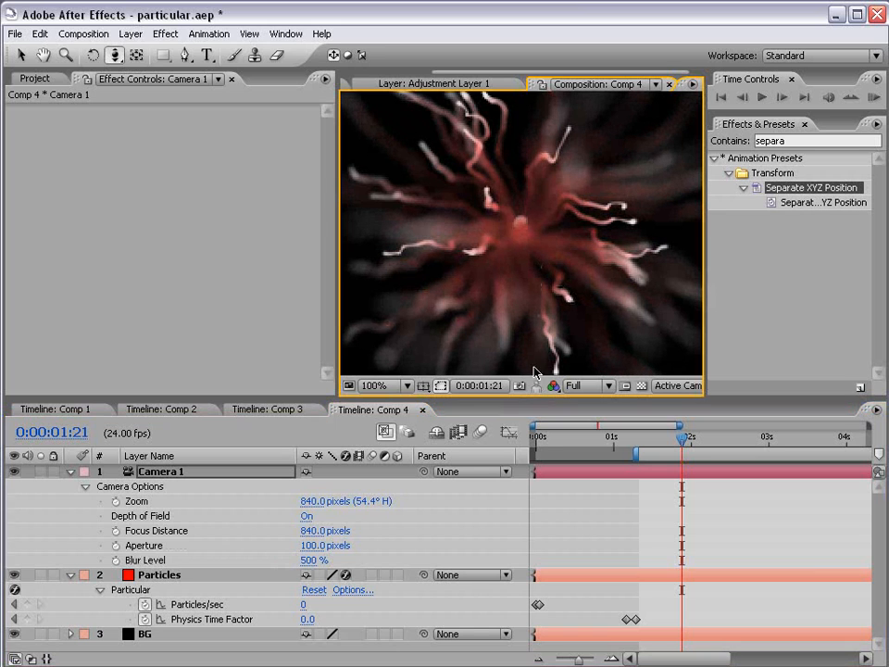
key(grave)
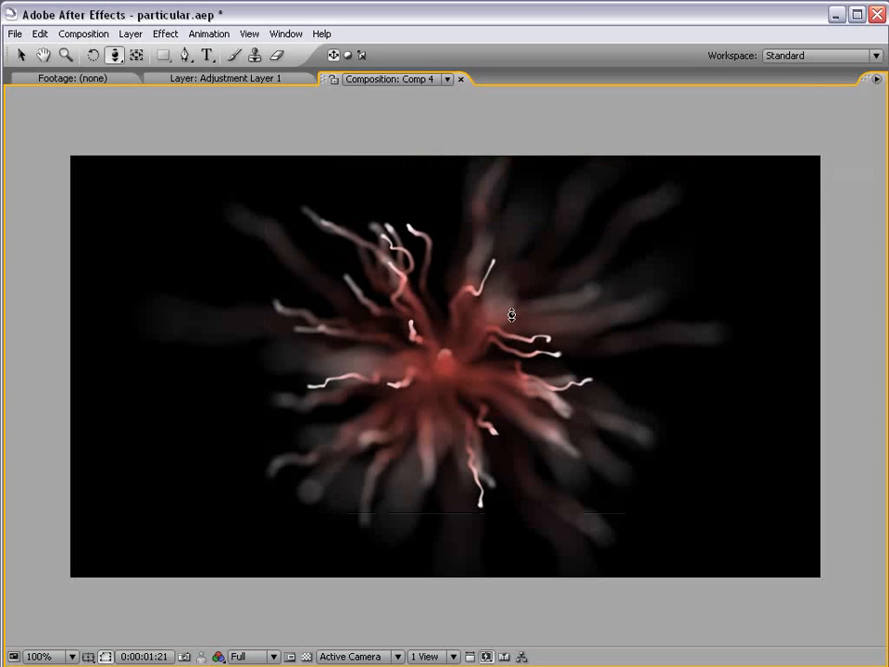
key(grave)
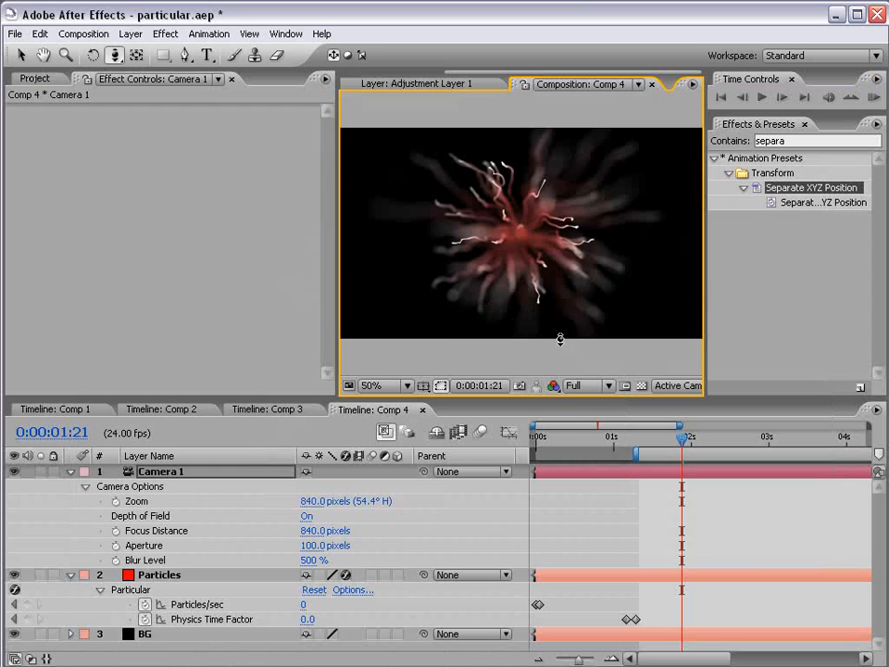
- Set the composition preview resolution to Half and track the camera further in along Z toward the burst
click(585, 385)
click(585, 419)
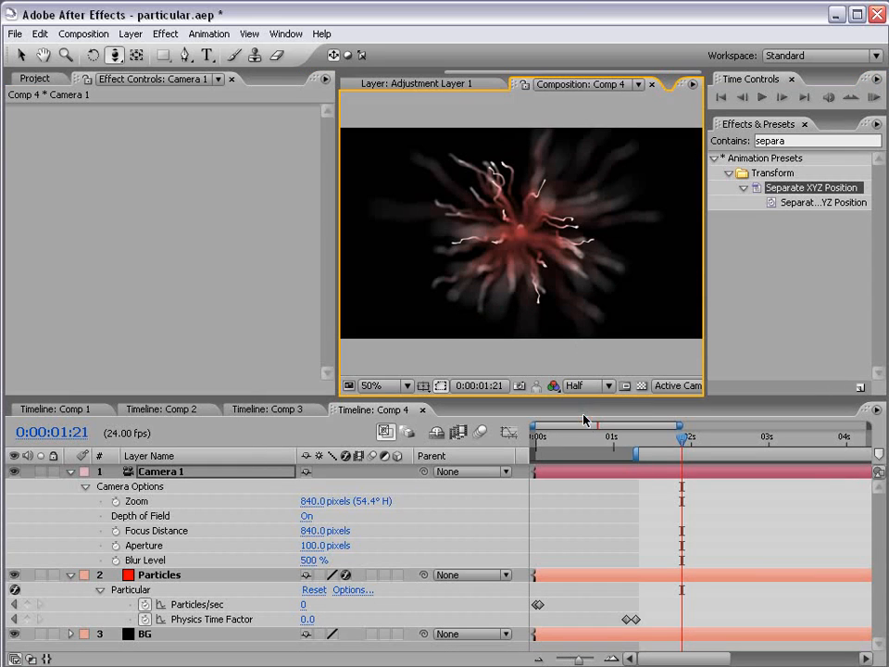
key(grave)
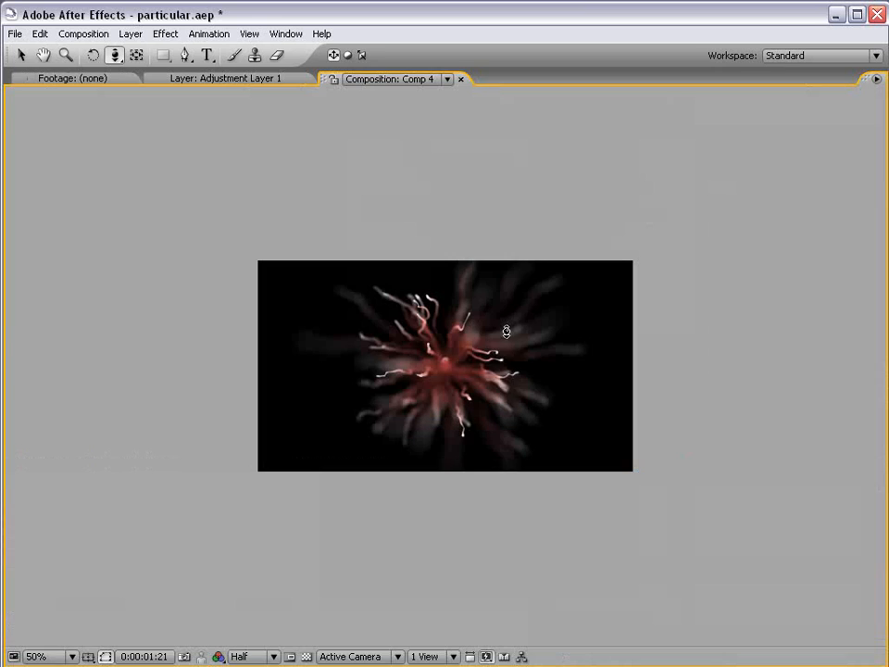
key(grave)
mouse_move(526, 287)
mouse_down()
mouse_move(532, 281)
mouse_move(524, 301)
mouse_up()
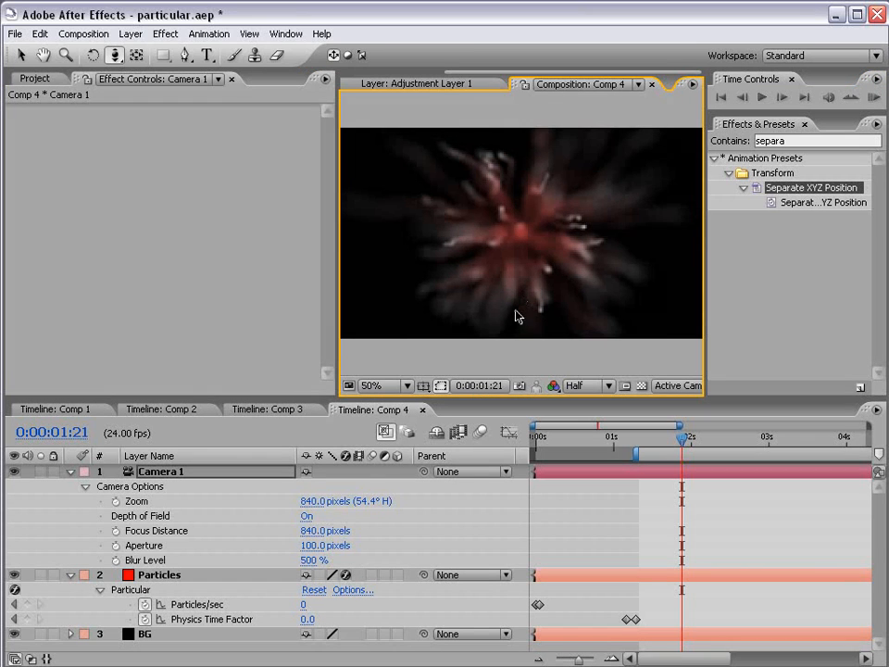
- Compare the particles with Camera 1's depth of field off and on, and set its focus distance to 742 pixels
click(306, 515)
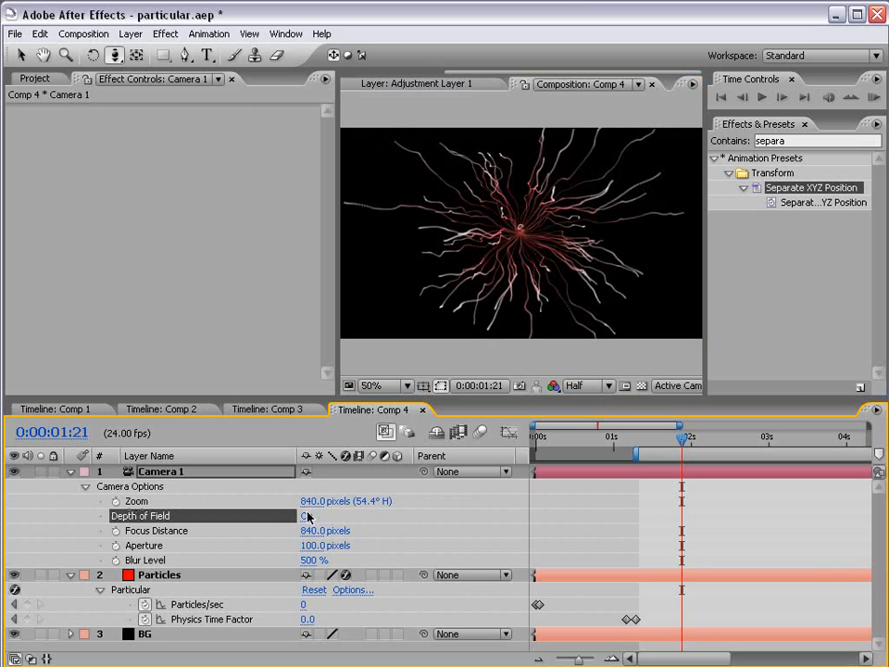
click(307, 516)
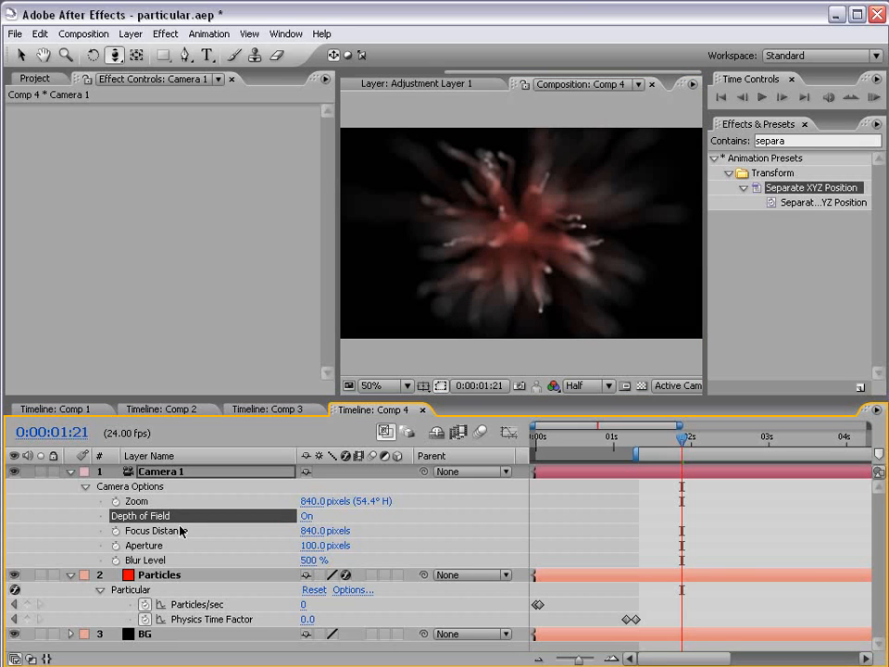
drag(308, 530, 222, 530)
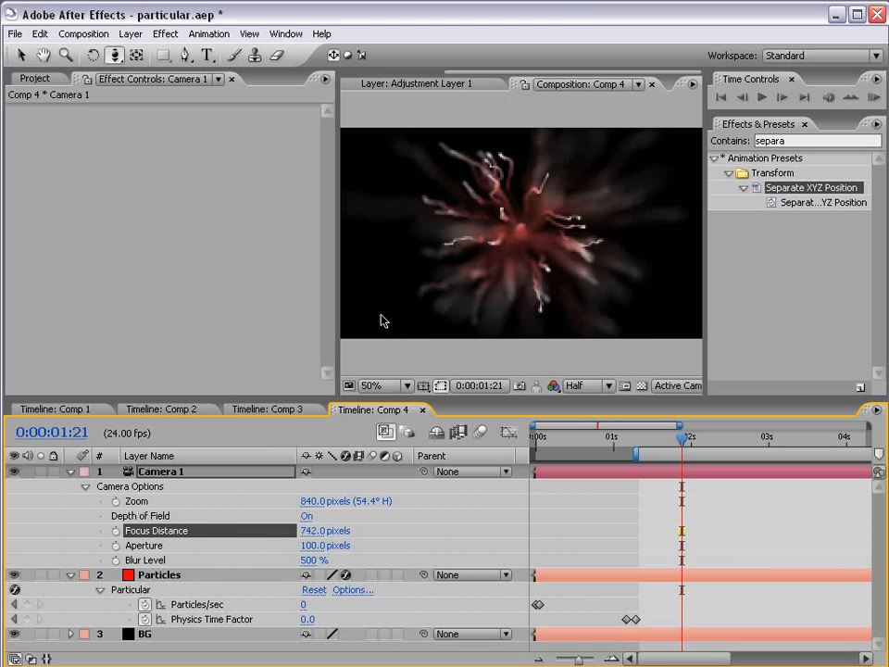
scroll(543, 299, up, 1)
key(grave)
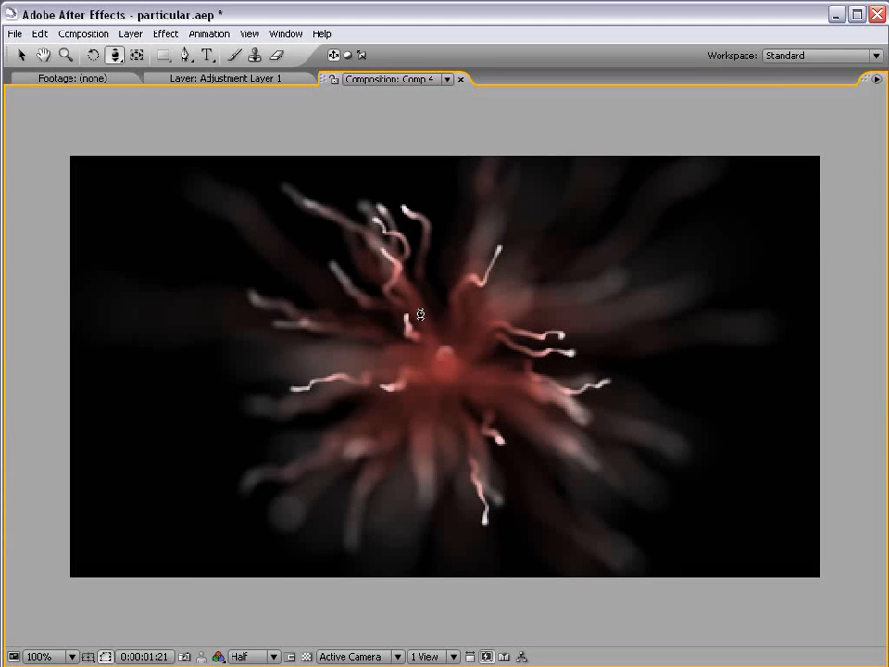
key(c)
key(grave)
scroll(573, 352, down, 1)
key(v)
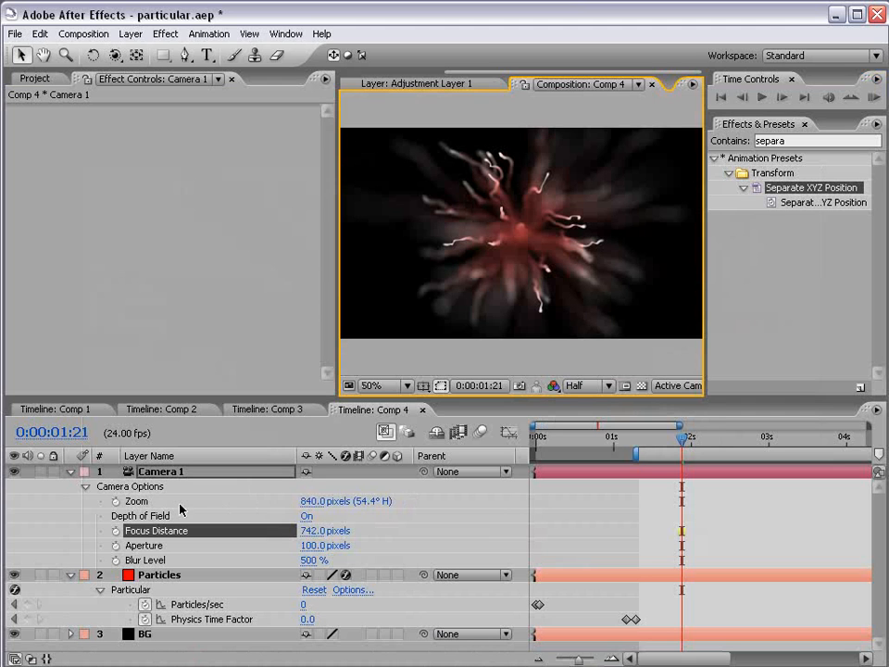
- Collapse the Camera 1 and Particles layer properties and add a new adjustment layer above all layers in Comp 4
click(70, 471)
click(70, 486)
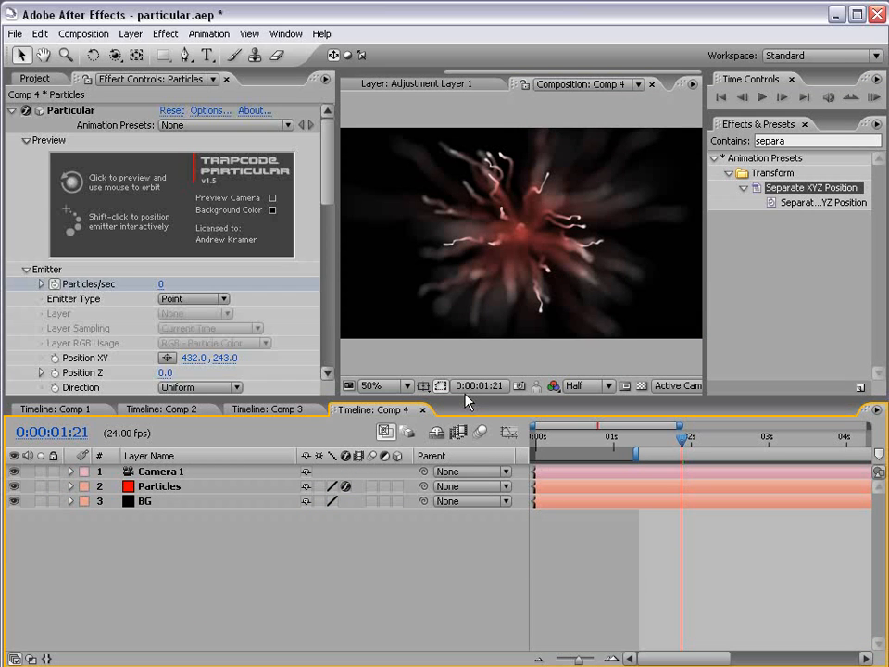
click(130, 35)
mouse_move(140, 53)
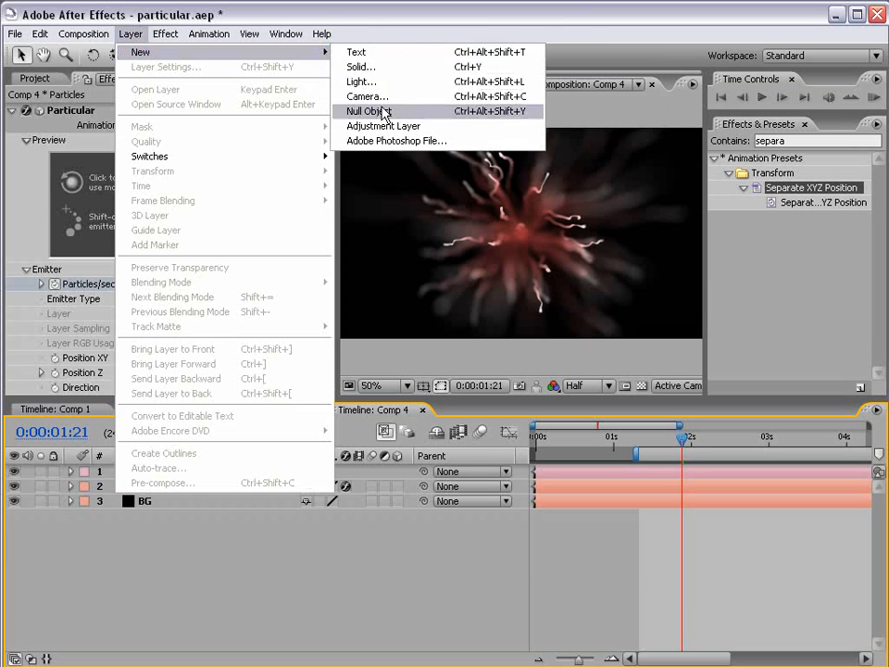
click(375, 124)
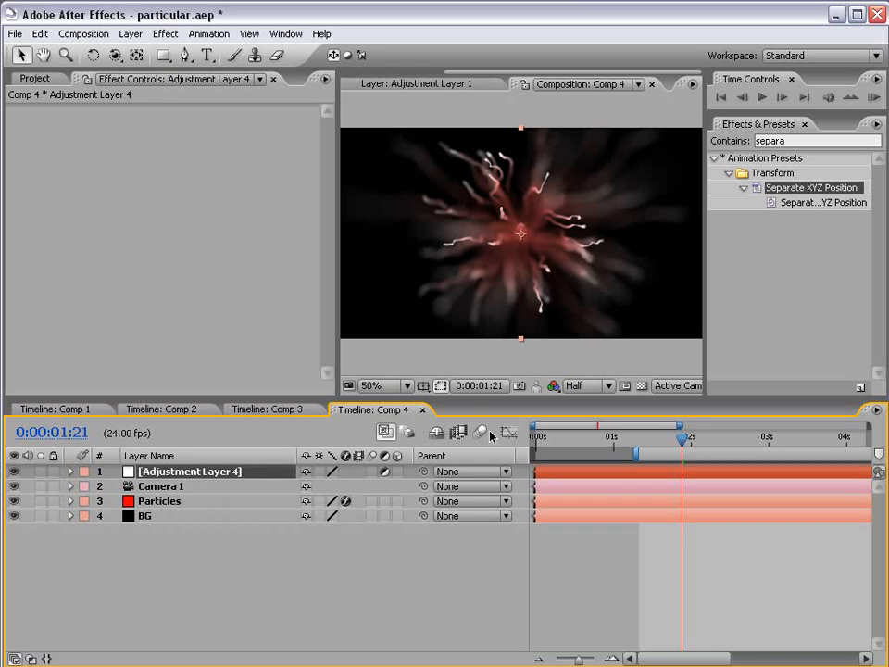
- Apply the Curves effect to the adjustment layer and raise the midtones of its Red channel slightly
click(166, 34)
mouse_move(250, 209)
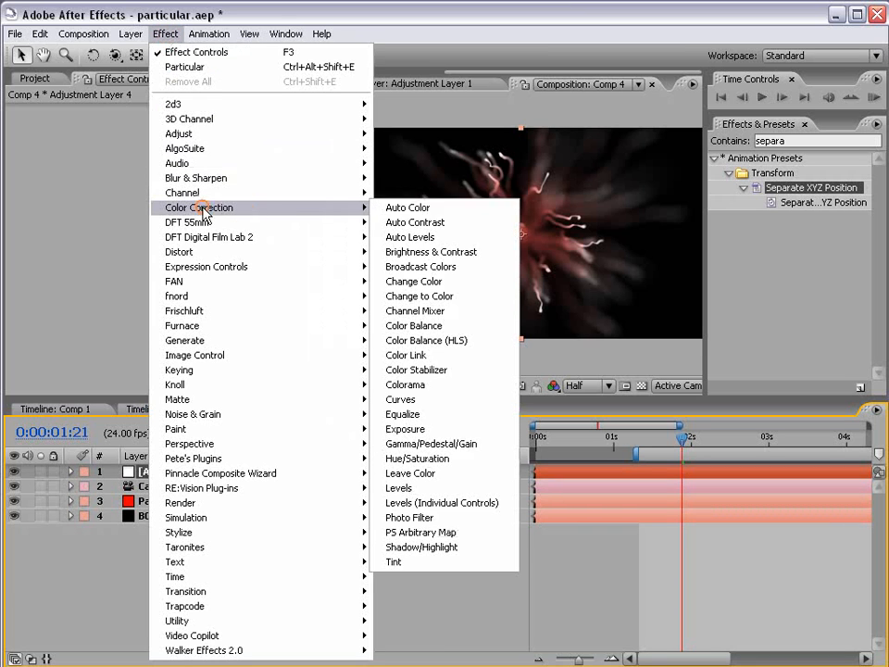
click(419, 402)
click(183, 140)
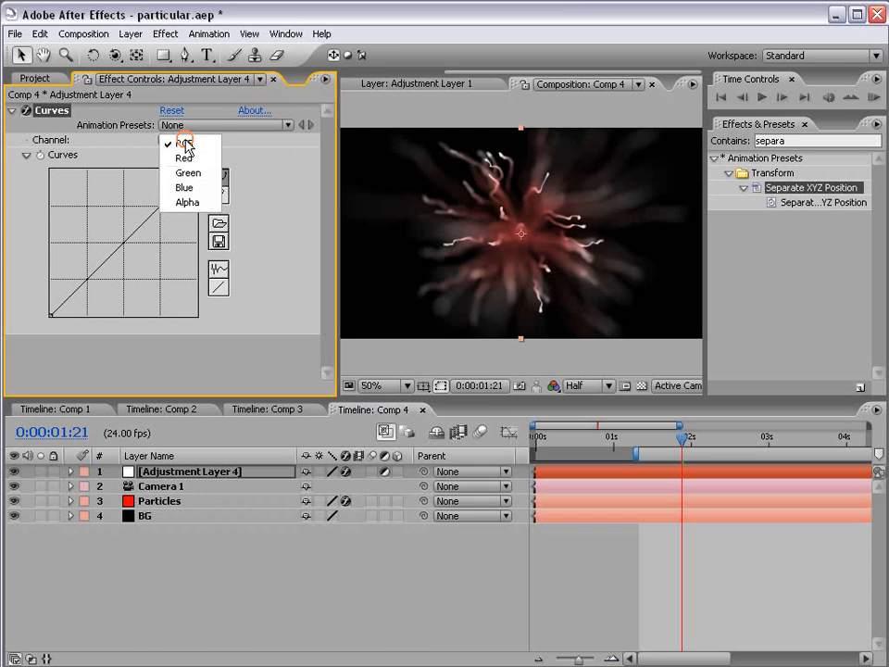
click(185, 157)
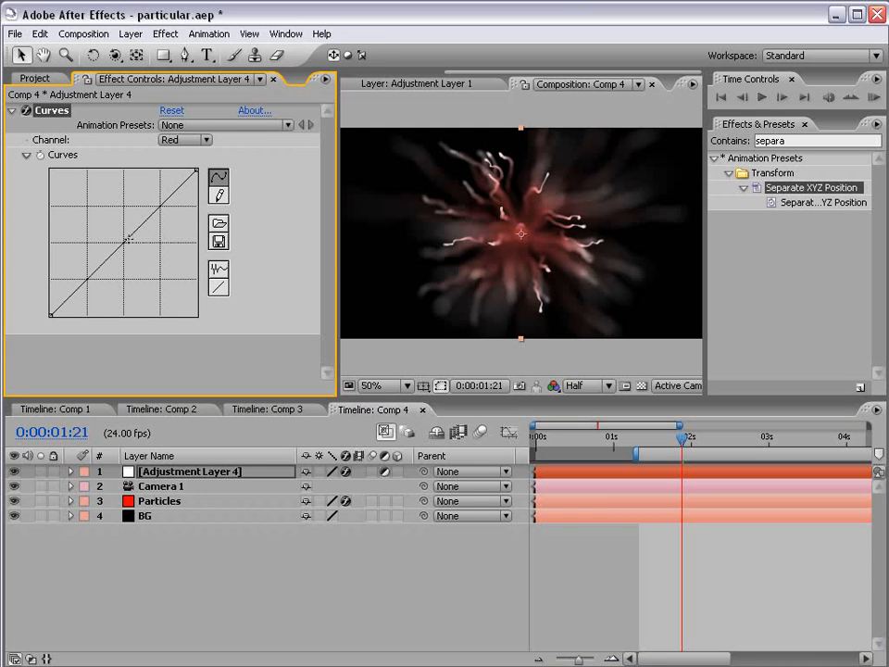
drag(129, 238, 116, 233)
- Bend the Blue channel of the adjustment layer's Curves effect downward to reduce blue in the midtones
click(181, 140)
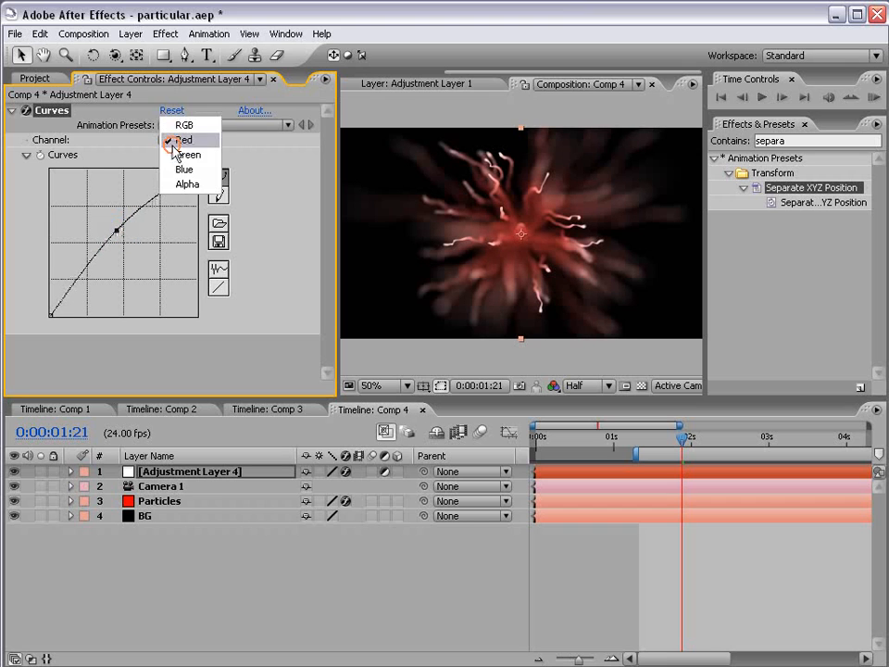
click(192, 173)
key(period)
key(comma)
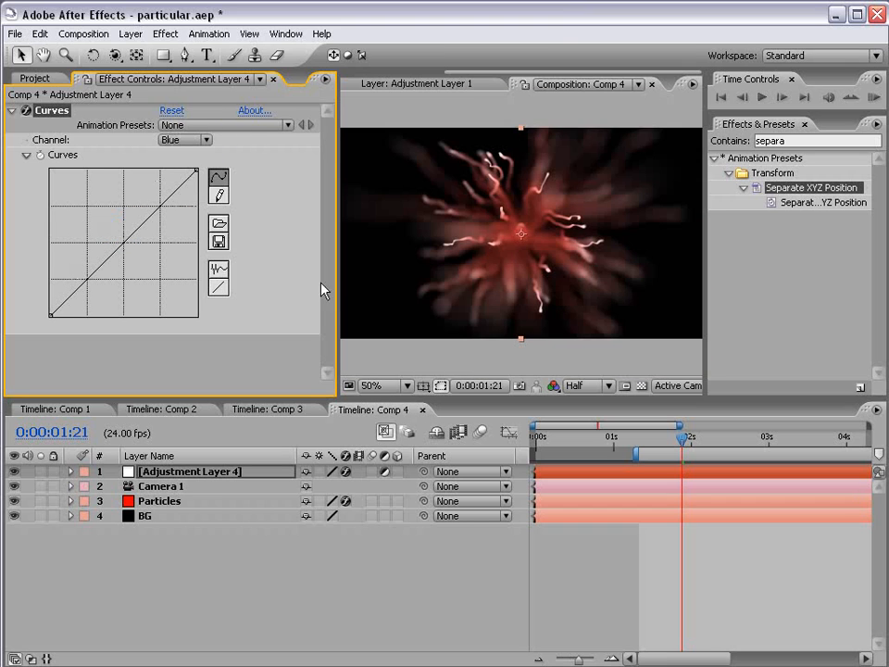
click(115, 251)
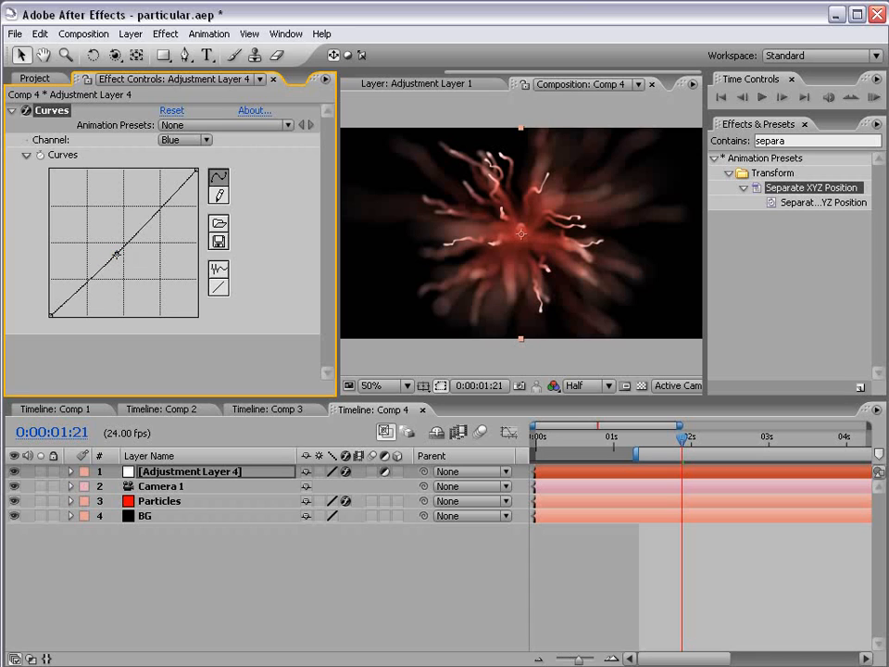
drag(116, 252, 171, 212)
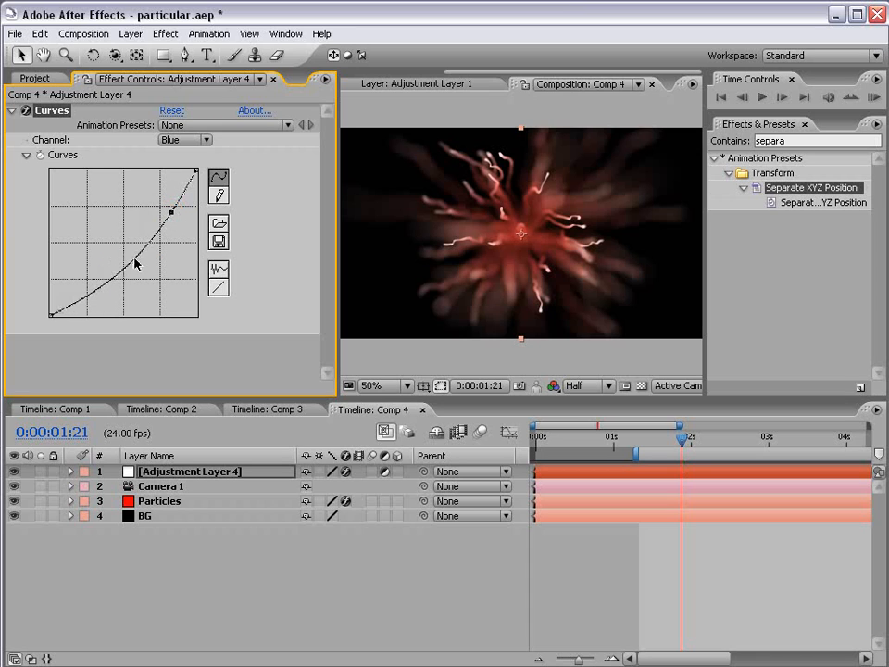
click(122, 254)
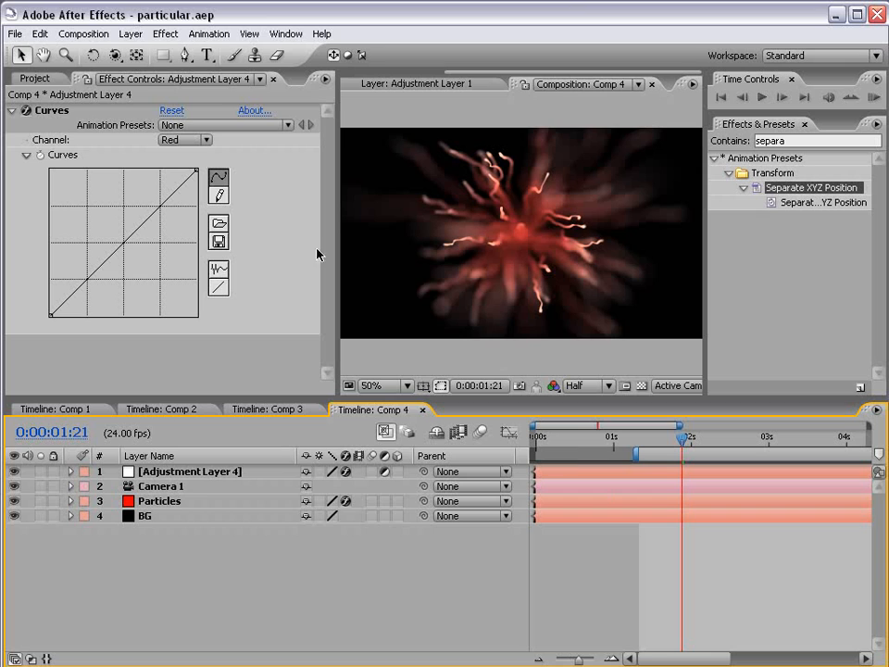
- Create a text layer reading VIDEO COPILOT across the middle of the composition
click(208, 55)
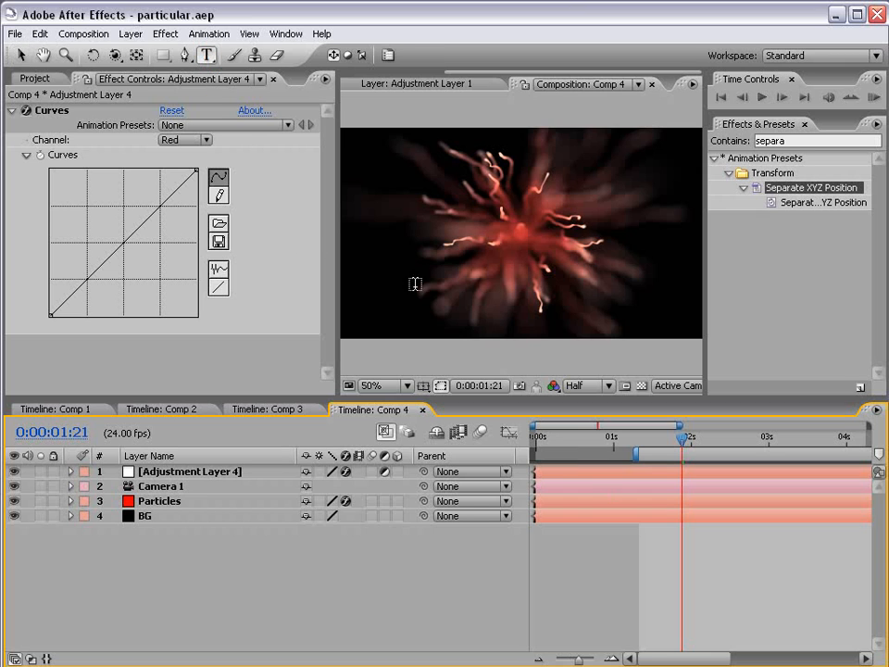
click(448, 240)
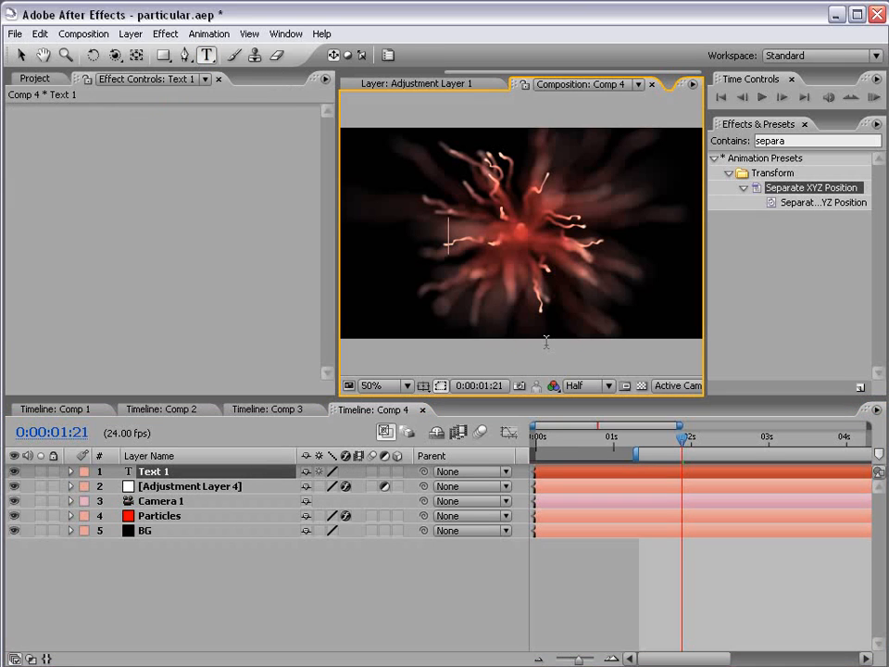
text(energetic)
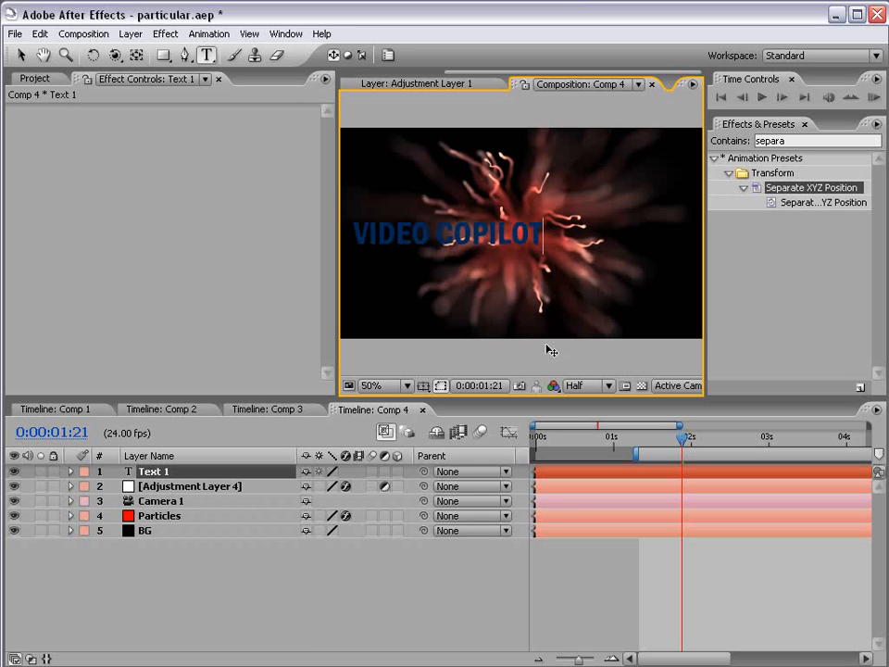
- Change the fill color of the whole VIDEO COPILOT text to white (FFFFFF)
drag(354, 234, 535, 229)
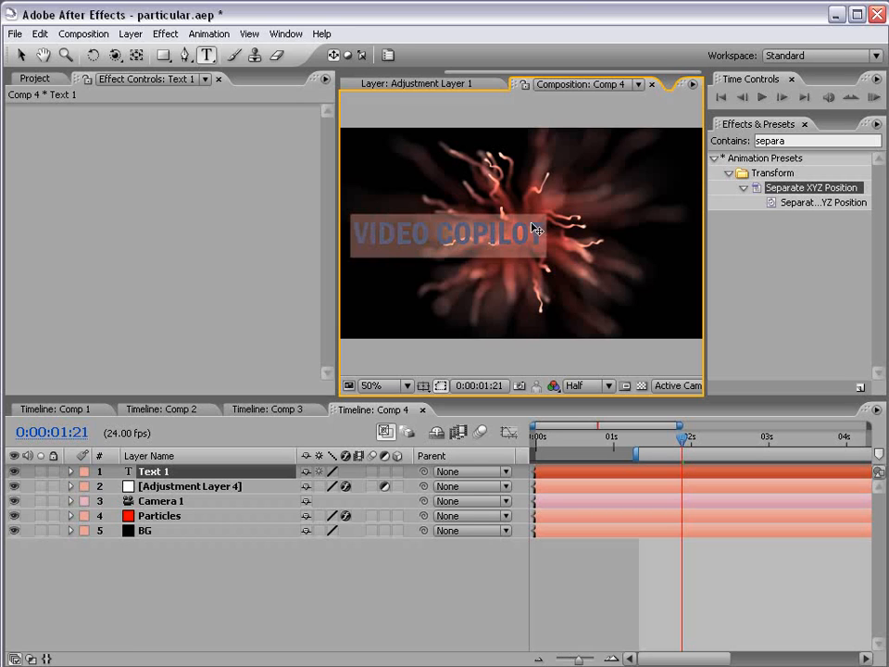
click(389, 57)
click(673, 148)
drag(371, 443, 247, 340)
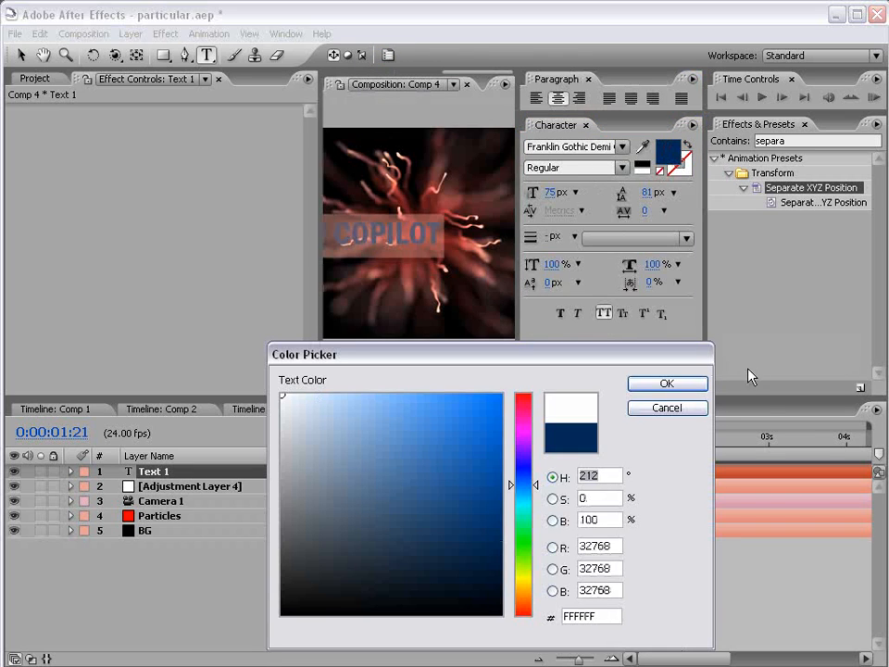
click(669, 383)
click(586, 125)
click(588, 81)
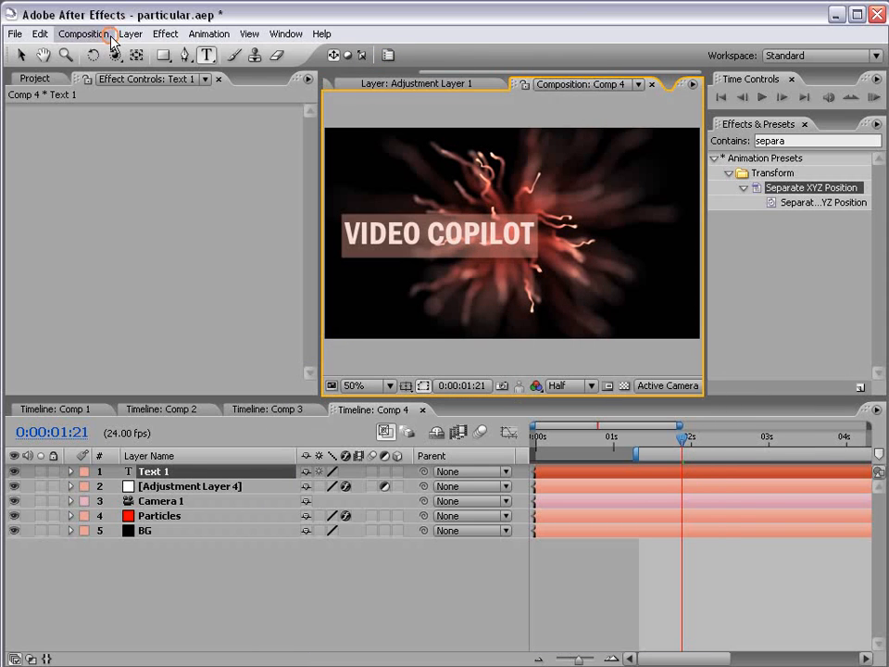
- Make the VIDEO COPILOT layer 3D and rotate it around its Y axis until the words are readable at an angle
click(20, 55)
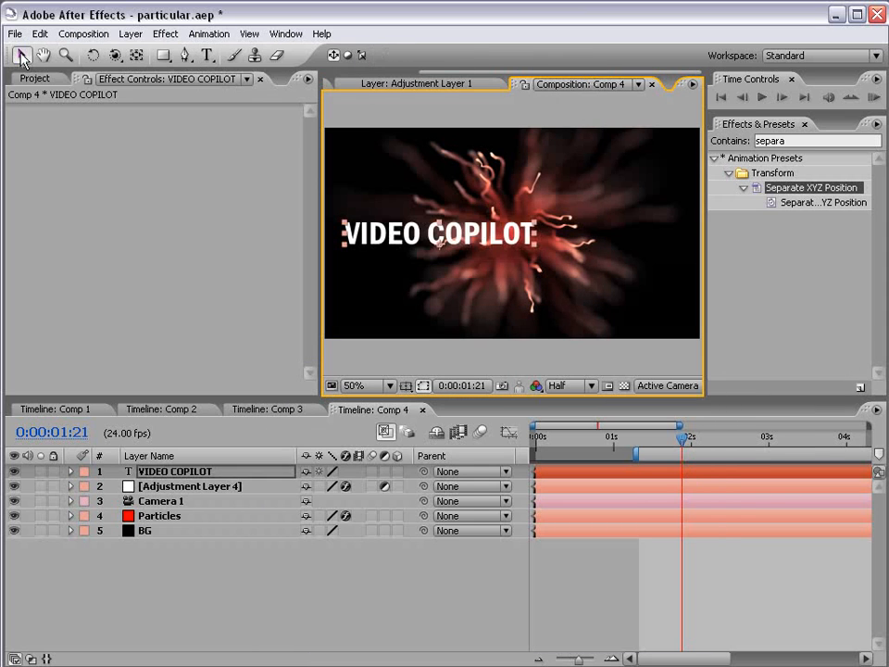
click(384, 486)
click(398, 471)
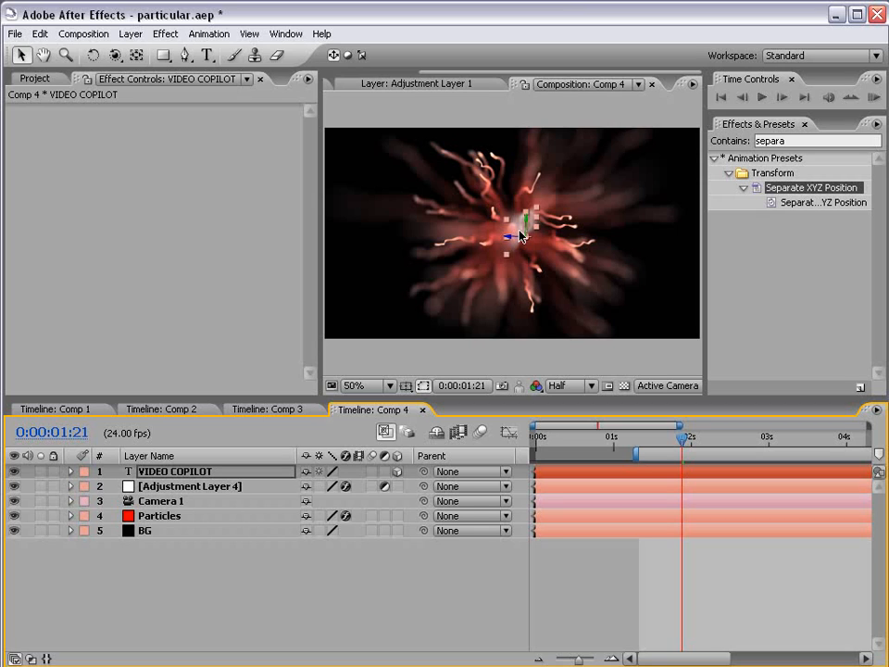
key(w)
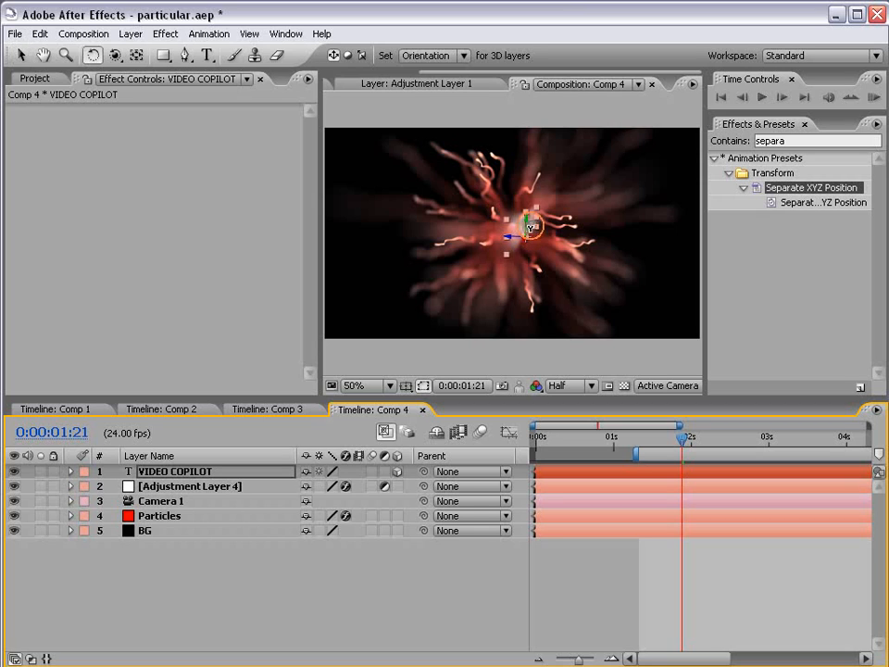
drag(528, 224, 574, 224)
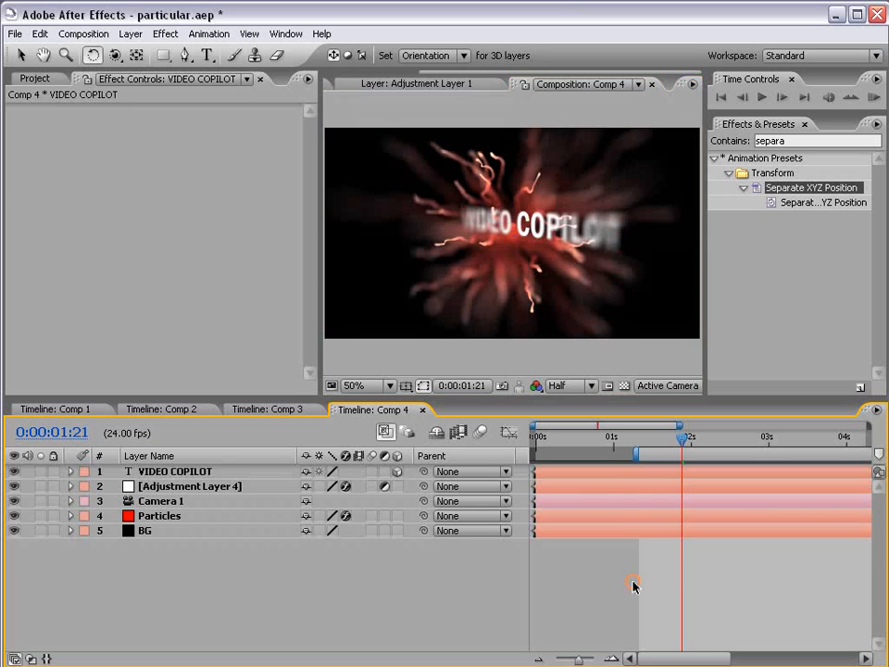
key(period)
key(comma)
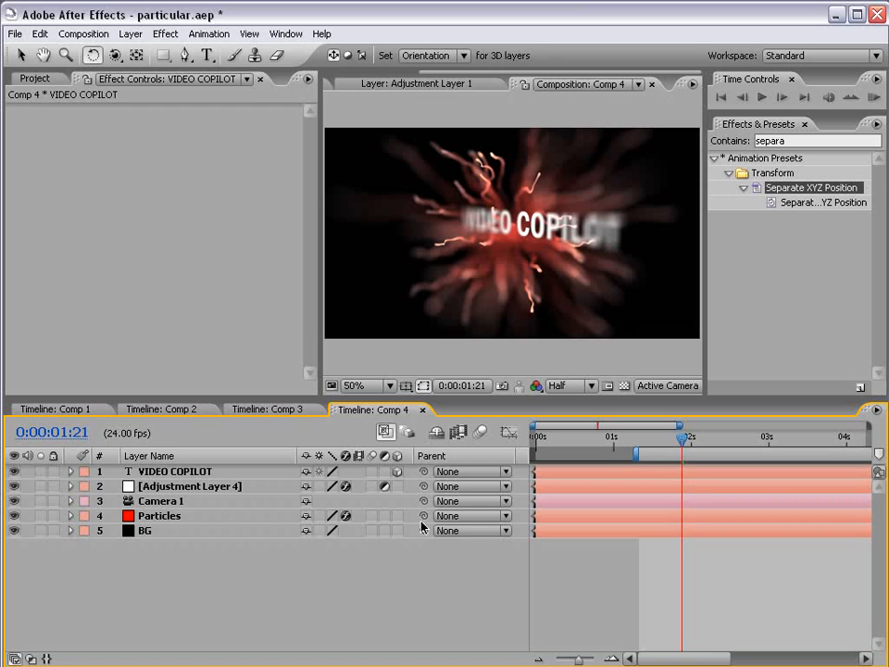
- Enable Draft 3D for Comp 4 and collapse the Particular effect settings of the Particles layer
click(408, 432)
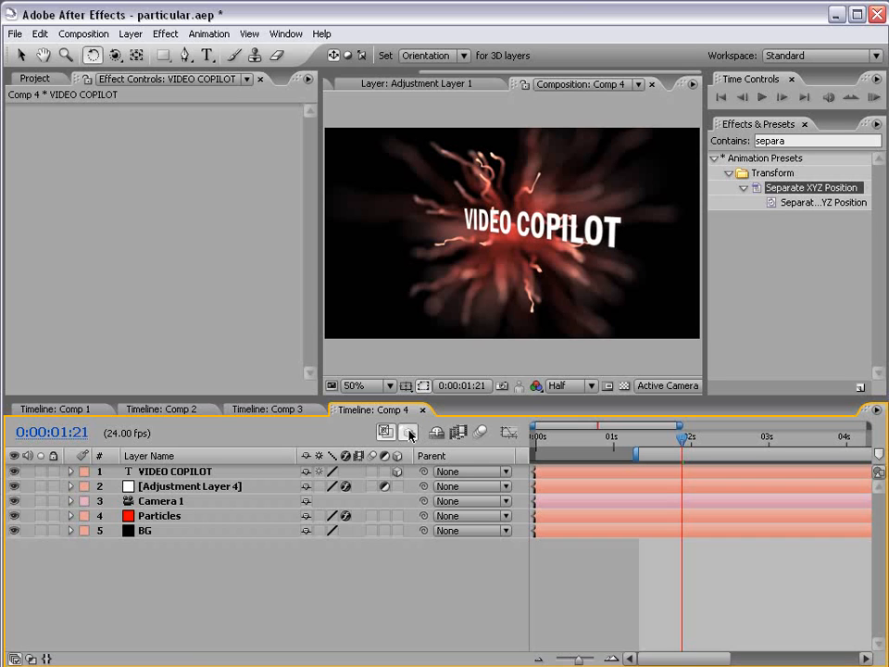
click(164, 515)
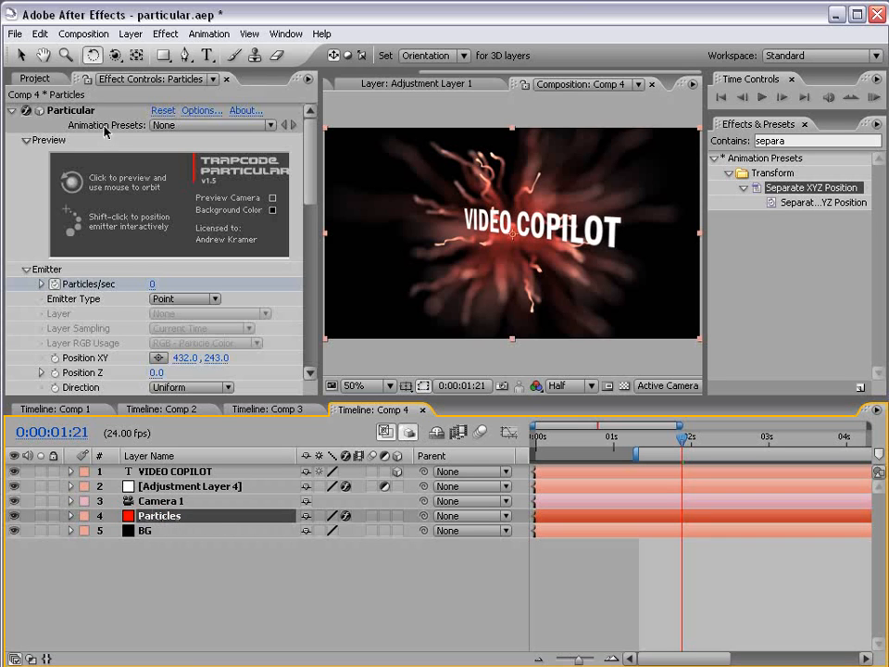
click(12, 110)
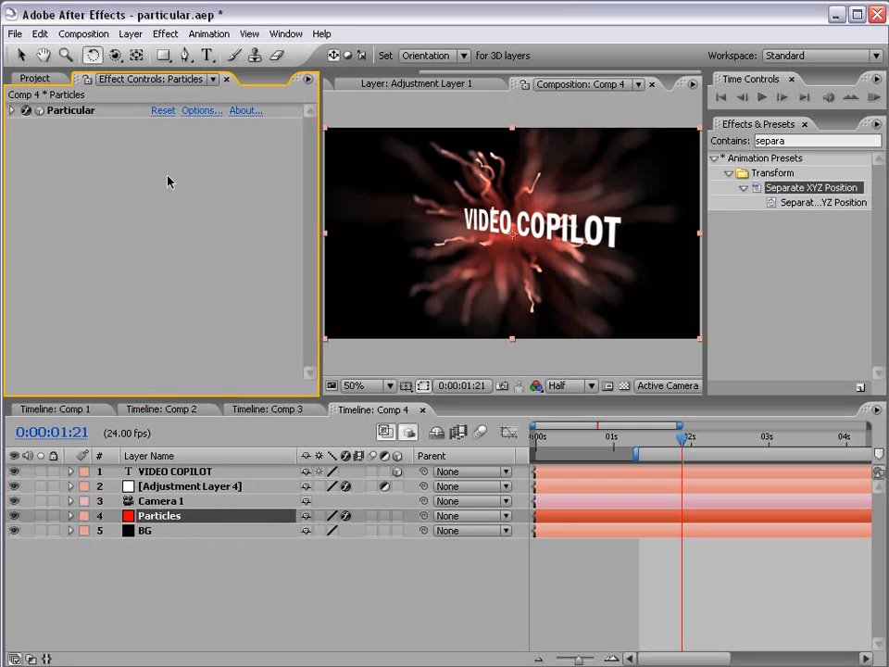
click(409, 432)
- Review Camera 1's depth of field, focus distance, aperture and blur level settings
click(188, 501)
key(a)
key(a)
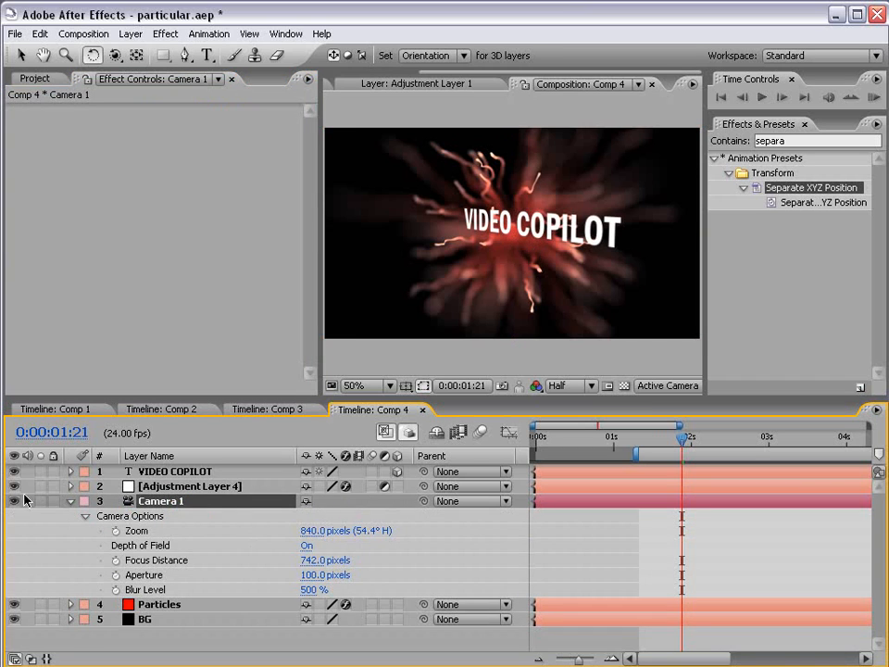
click(71, 500)
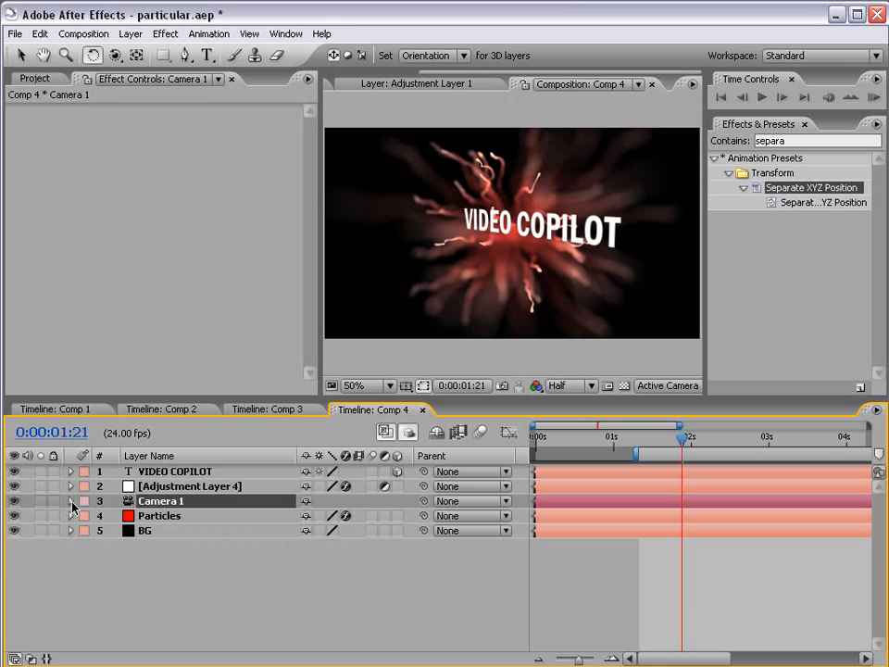
- Rotate the VIDEO COPILOT text around its Y axis to angle it the opposite way, and reveal its Opacity property
click(170, 471)
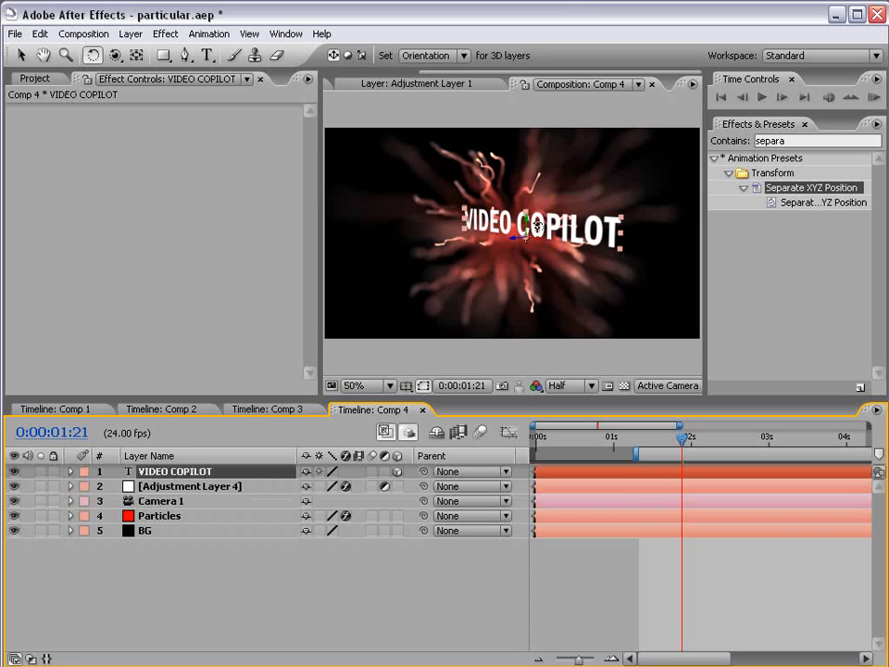
drag(525, 225, 561, 219)
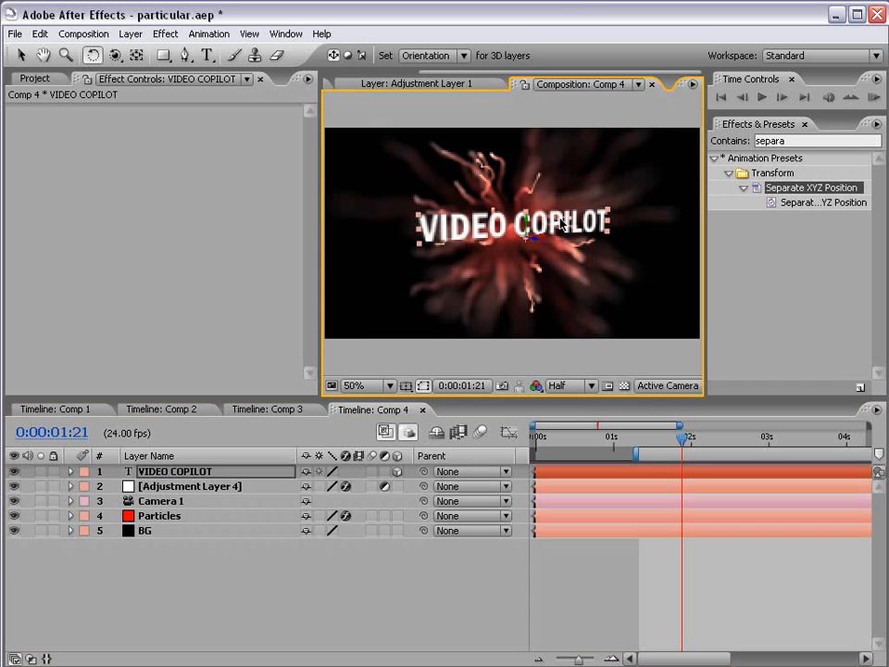
key(t)
key(v)
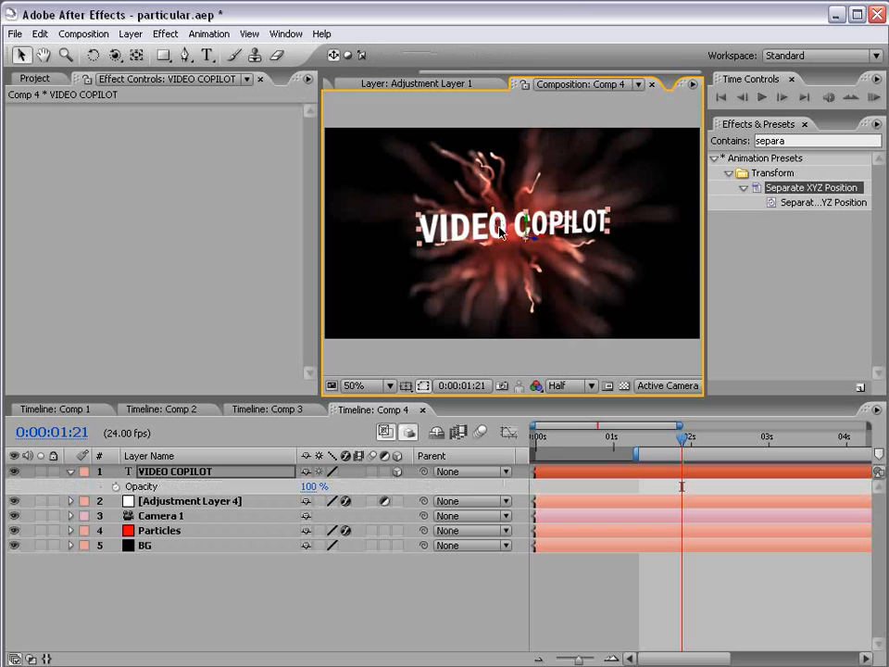
- Reduce the font size of the word VIDEO in the title to 62 px and close the text formatting panels
double_click(499, 224)
click(506, 224)
key(ctrl+a)
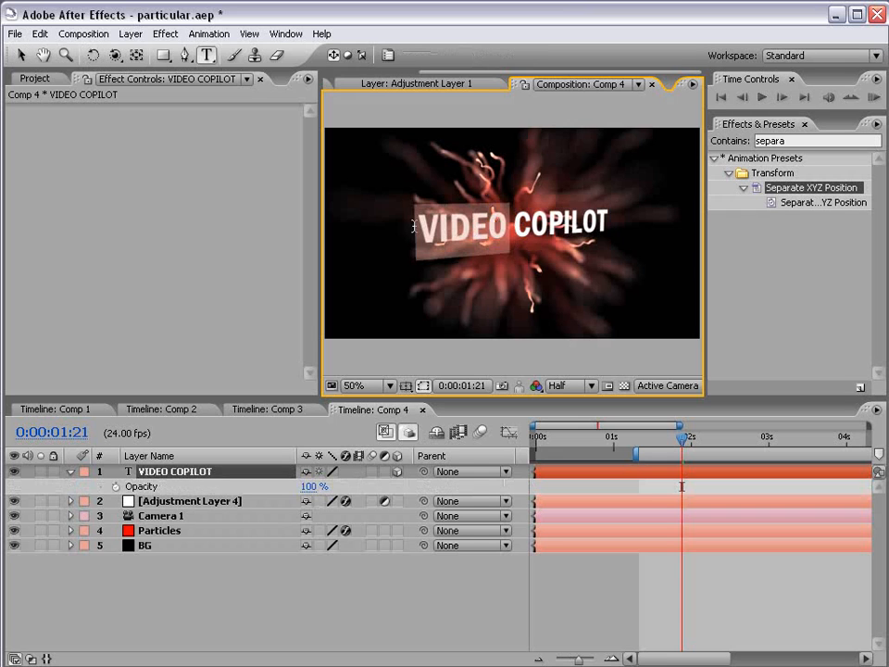
click(388, 55)
drag(546, 201, 539, 196)
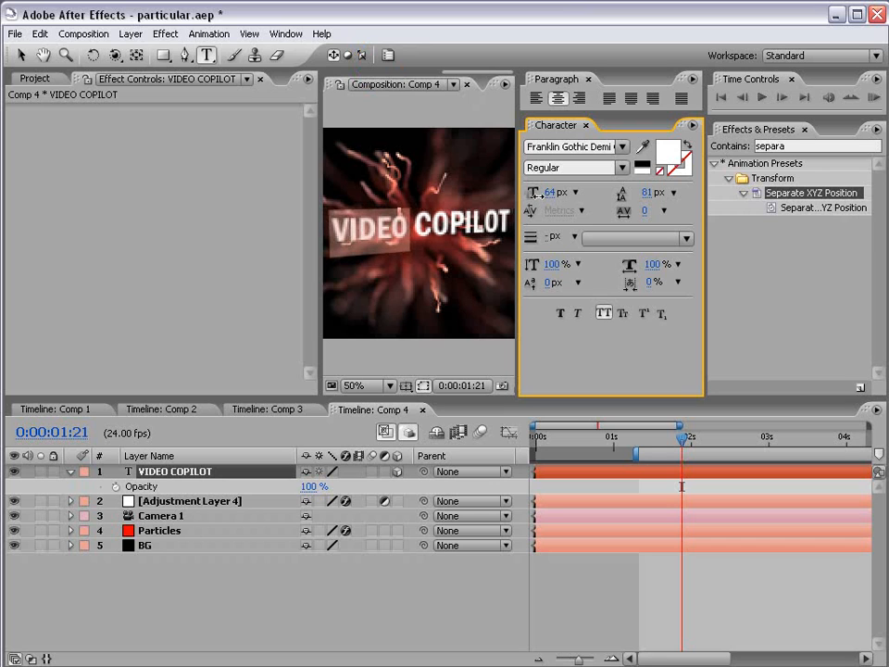
click(20, 55)
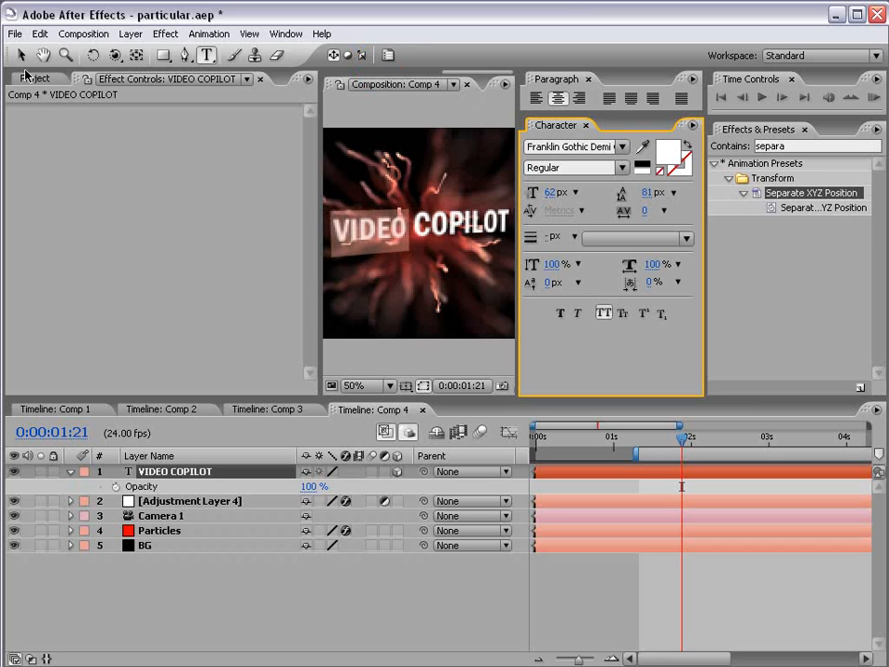
click(585, 124)
click(587, 78)
click(648, 583)
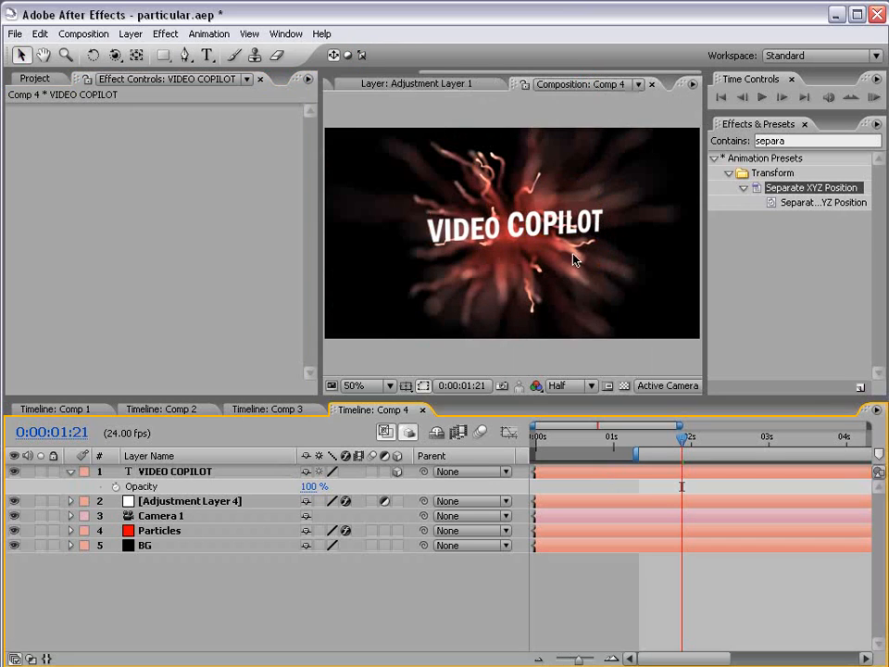
- Reveal Camera 1's camera options and turn its depth of field off
click(523, 236)
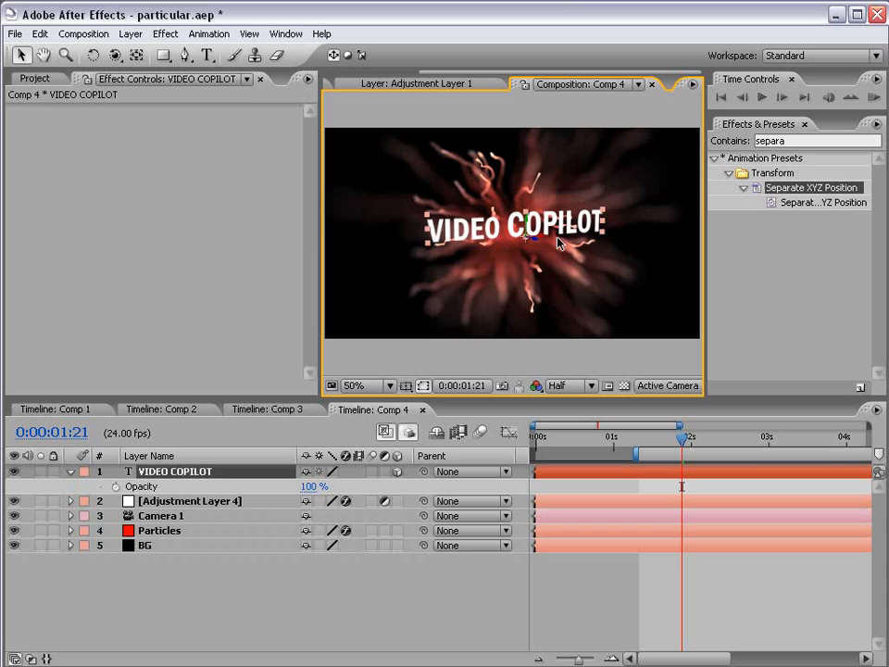
key(c)
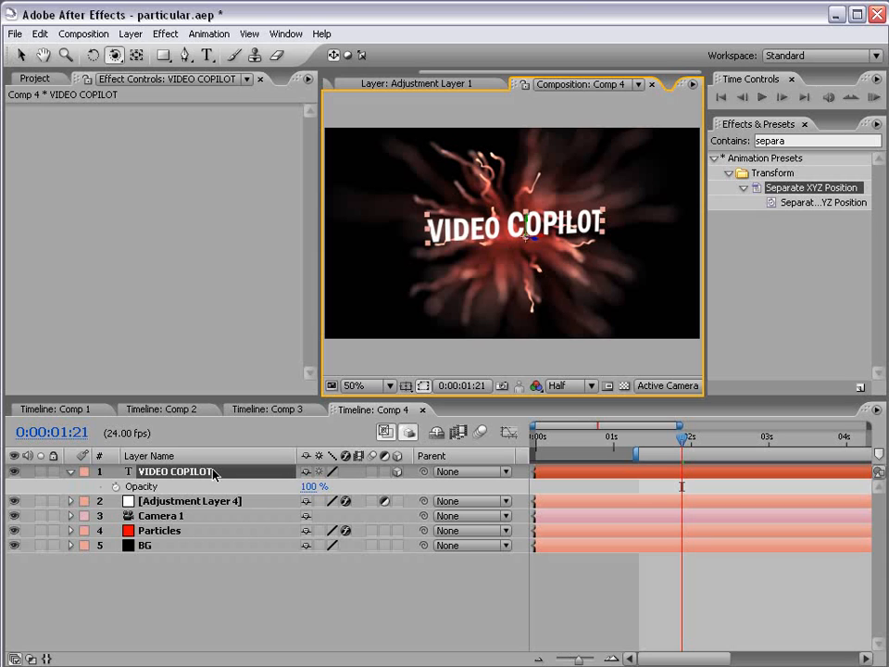
click(162, 516)
click(148, 531)
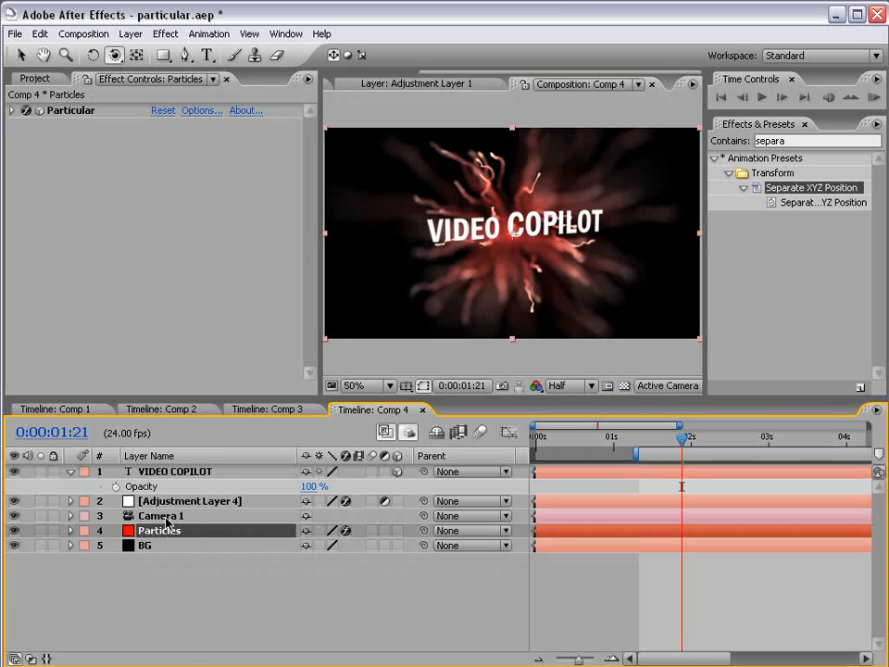
click(170, 514)
key(a)
key(a)
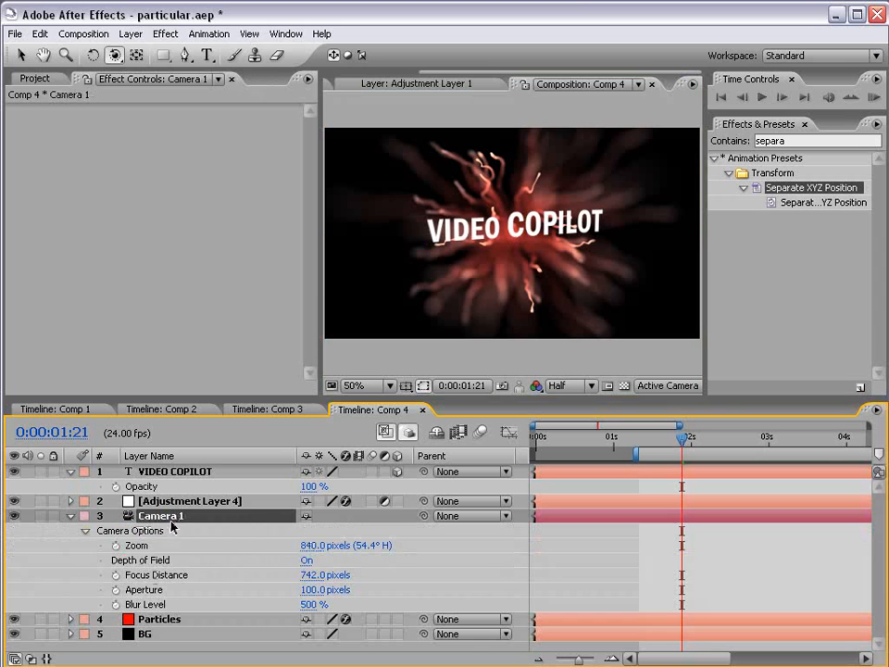
click(306, 560)
- Orbit the camera to a steep side angle and shift the VIDEO COPILOT text along its Z axis
drag(515, 273, 462, 313)
click(183, 473)
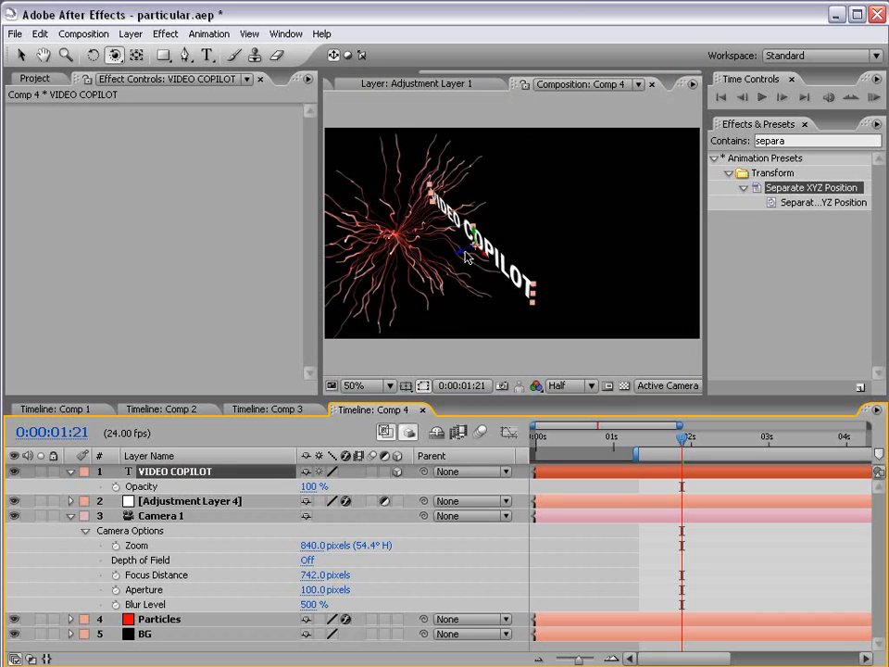
key(v)
drag(466, 257, 498, 264)
- Track the camera to bring the burst toward the center, and scale down and reposition the VIDEO COPILOT text beside the burst's core
key(c)
key(c)
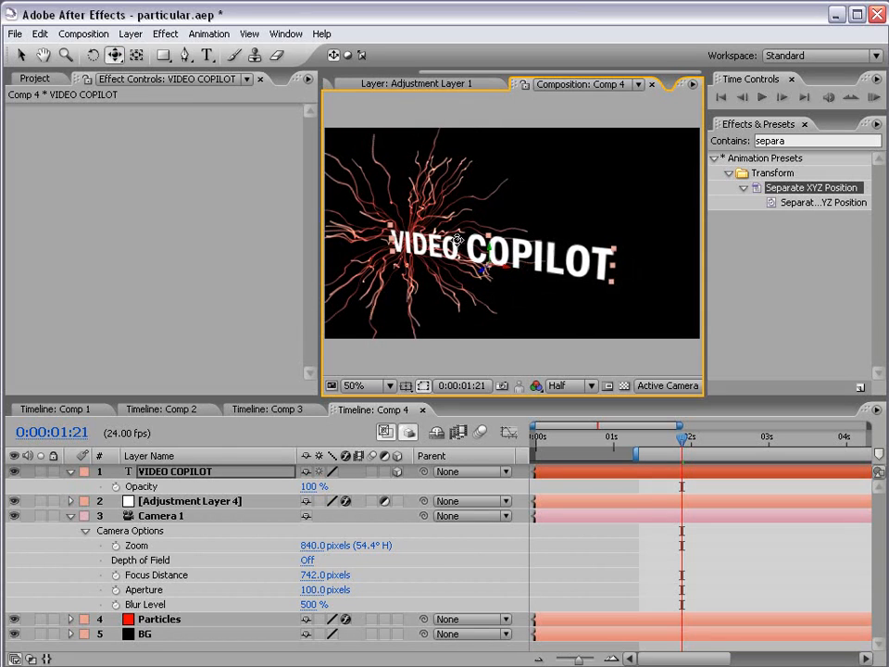
drag(444, 239, 485, 240)
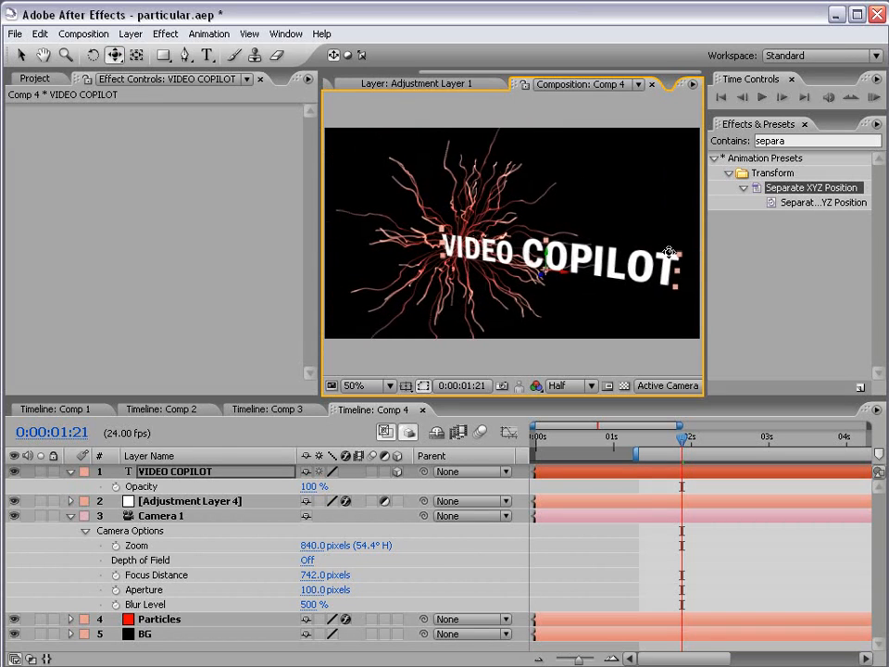
key(v)
drag(679, 254, 629, 260)
drag(566, 276, 614, 288)
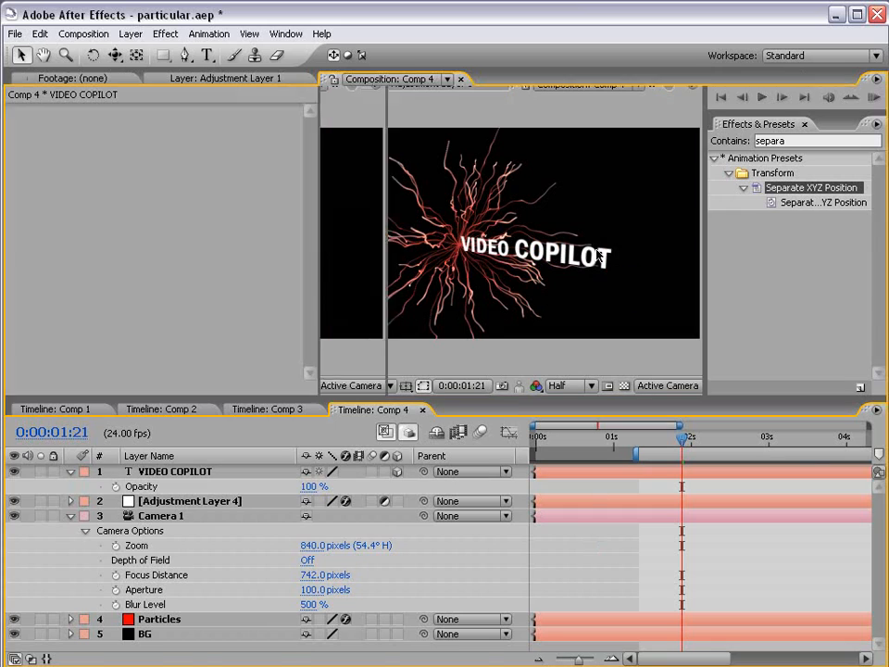
key(grave)
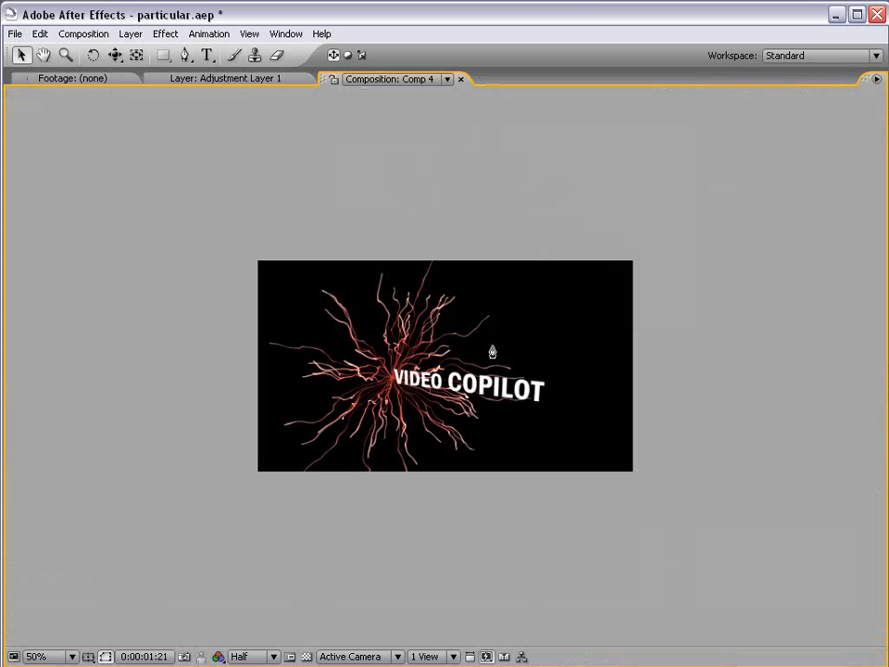
key(grave)
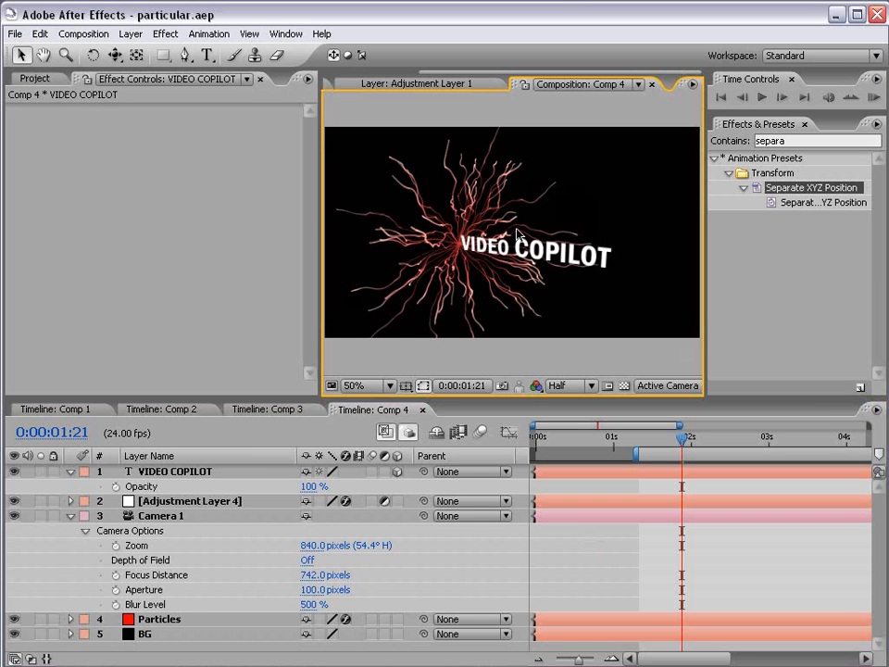
- Collapse Camera 1's properties and duplicate the Particles layer
click(72, 516)
click(197, 531)
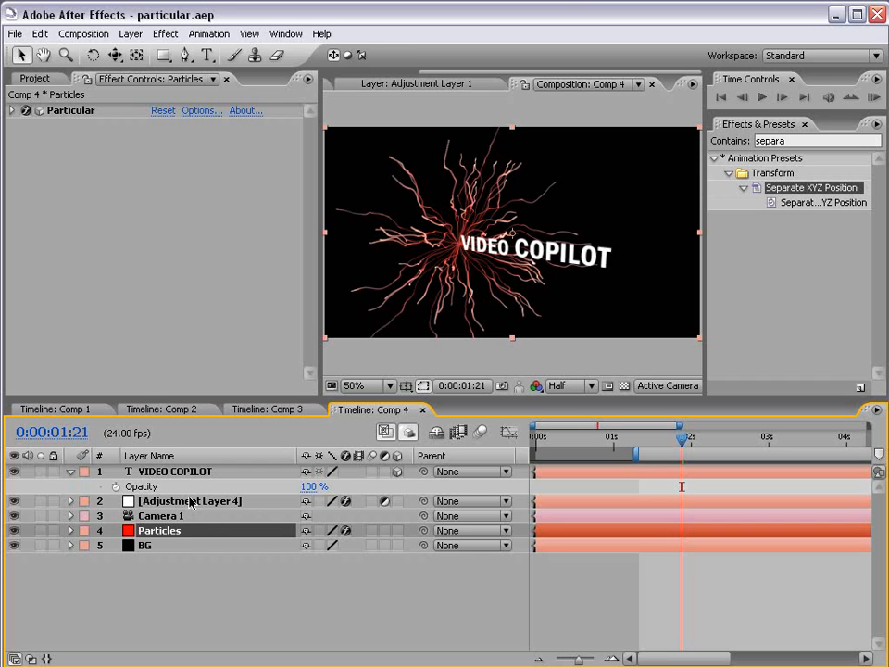
key(ctrl+d)
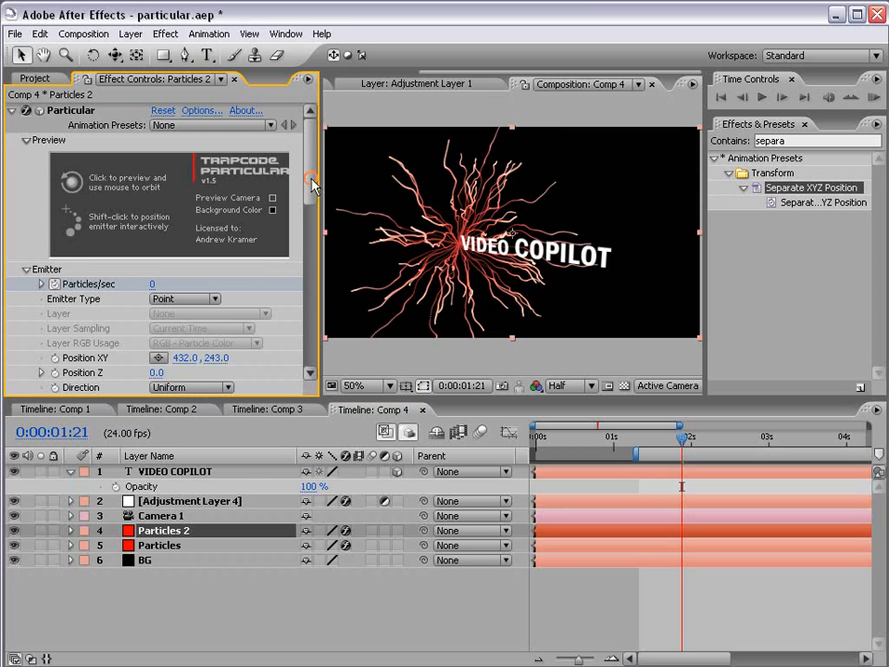
- Set the Particles 2 emitter's Position XY to -420, 352 and its Position Z to -90
drag(311, 182, 313, 222)
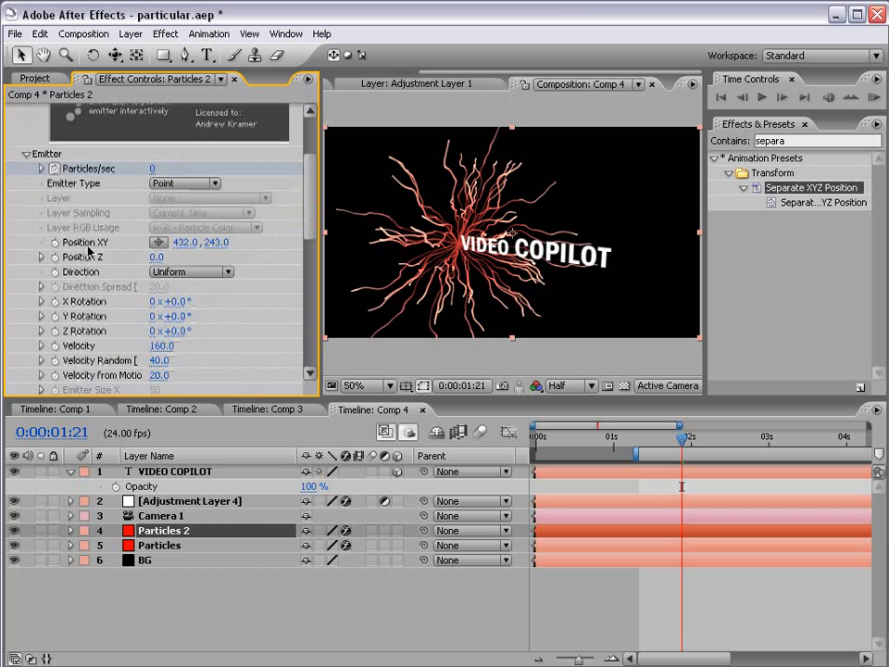
drag(189, 241, 2, 247)
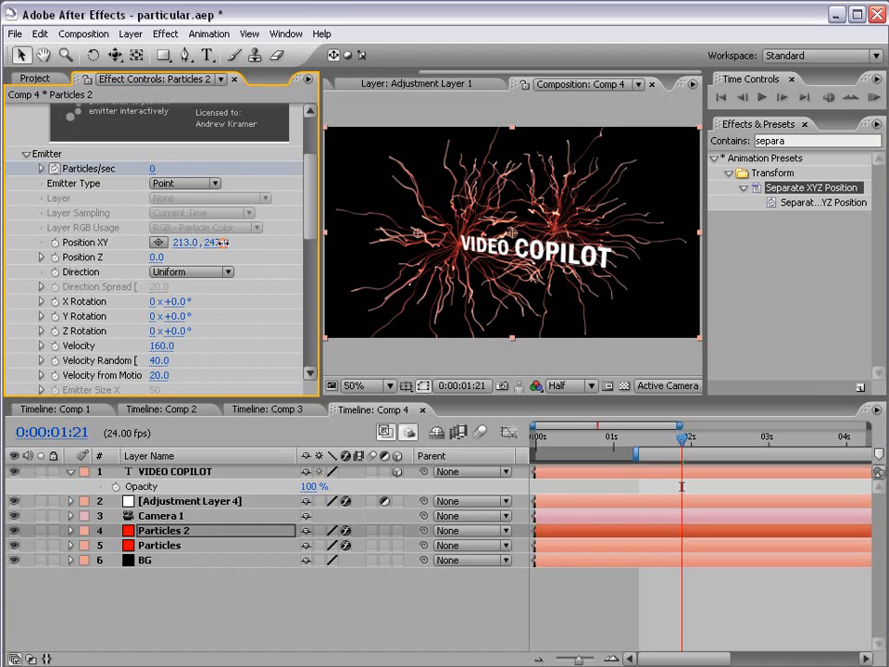
drag(221, 241, 282, 243)
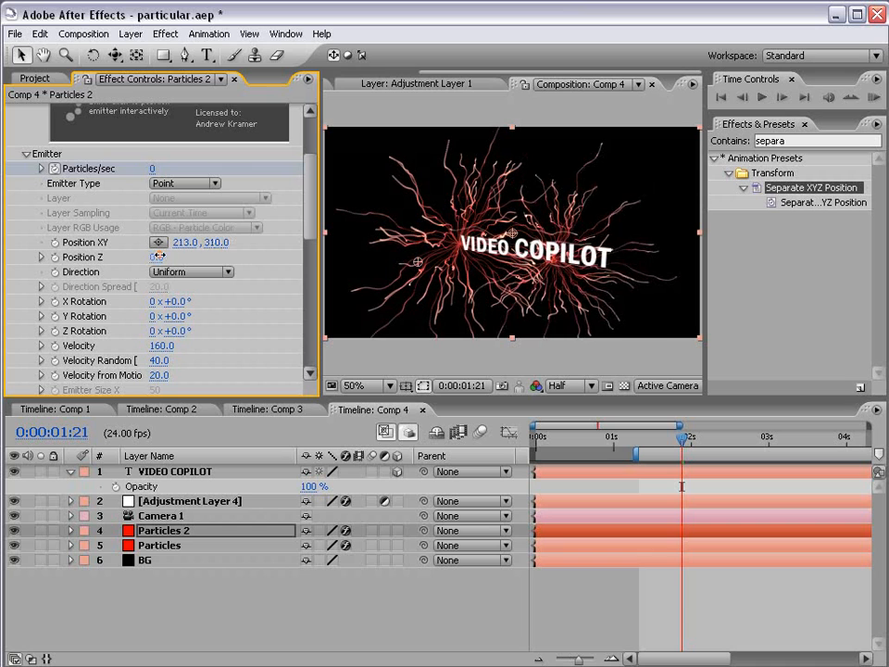
drag(159, 256, 5, 247)
drag(193, 246, 12, 243)
drag(164, 259, 99, 241)
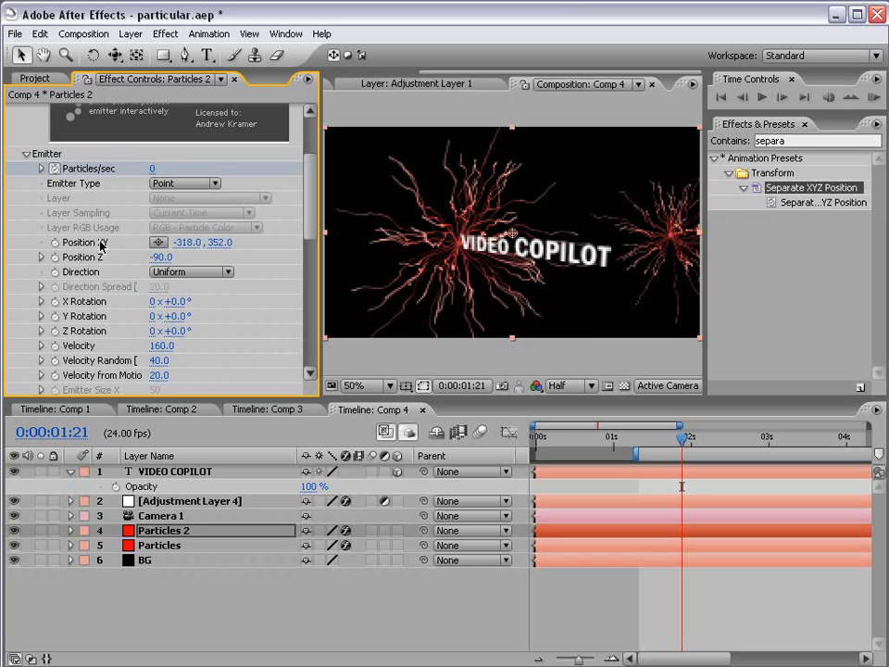
drag(179, 242, 85, 242)
- Bring the second burst back closer to the title by setting the Particles 2 emitter's X position to -297
key(c)
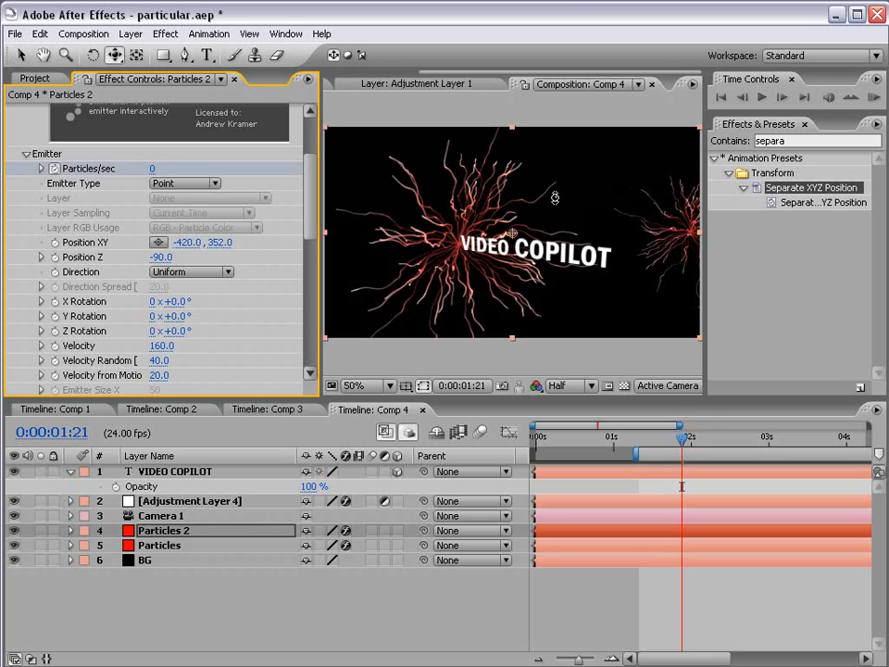
drag(606, 274, 649, 238)
key(v)
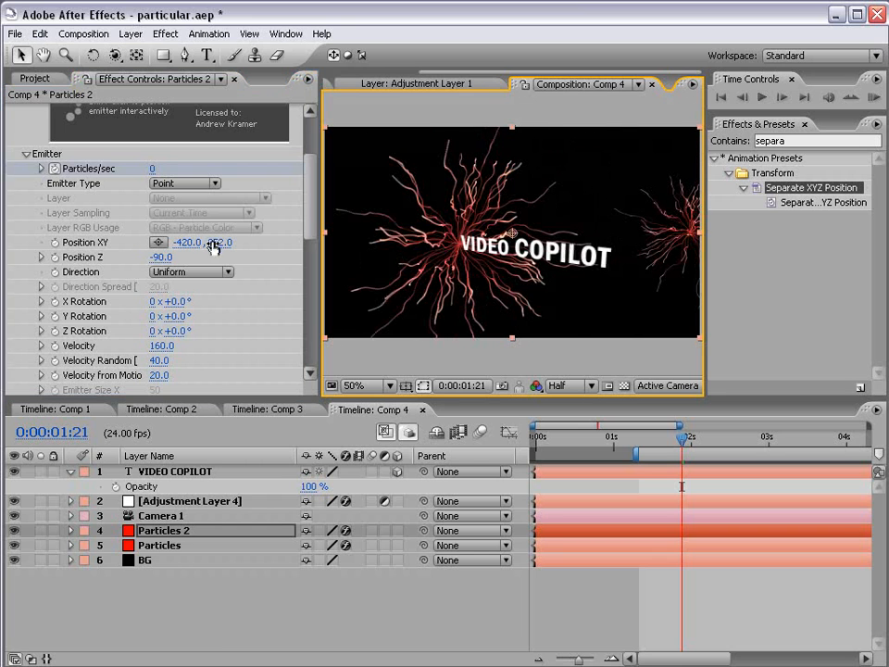
drag(185, 242, 294, 246)
click(655, 592)
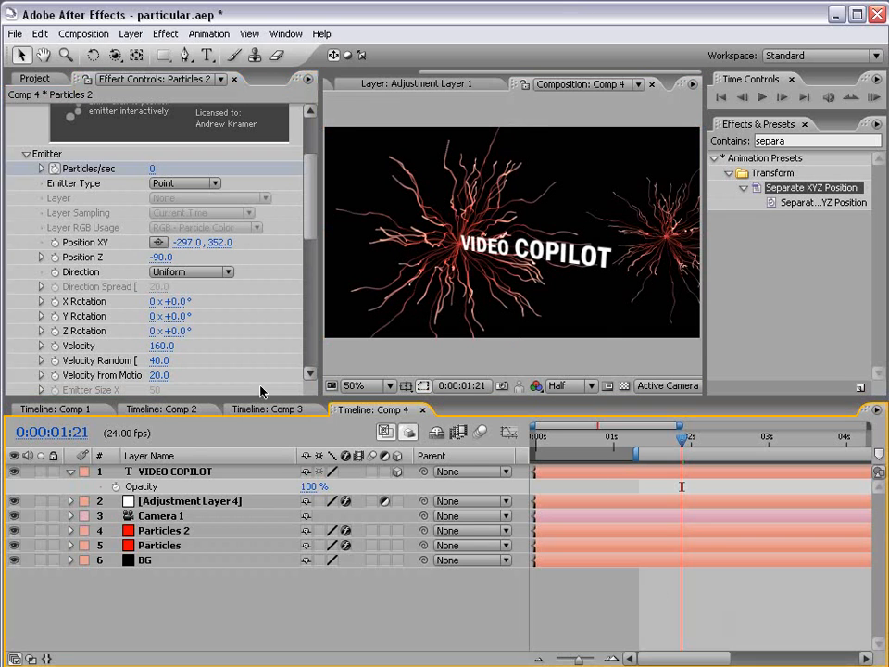
- Duplicate the VIDEO COPILOT text layer and move the copy over to the second burst
click(174, 472)
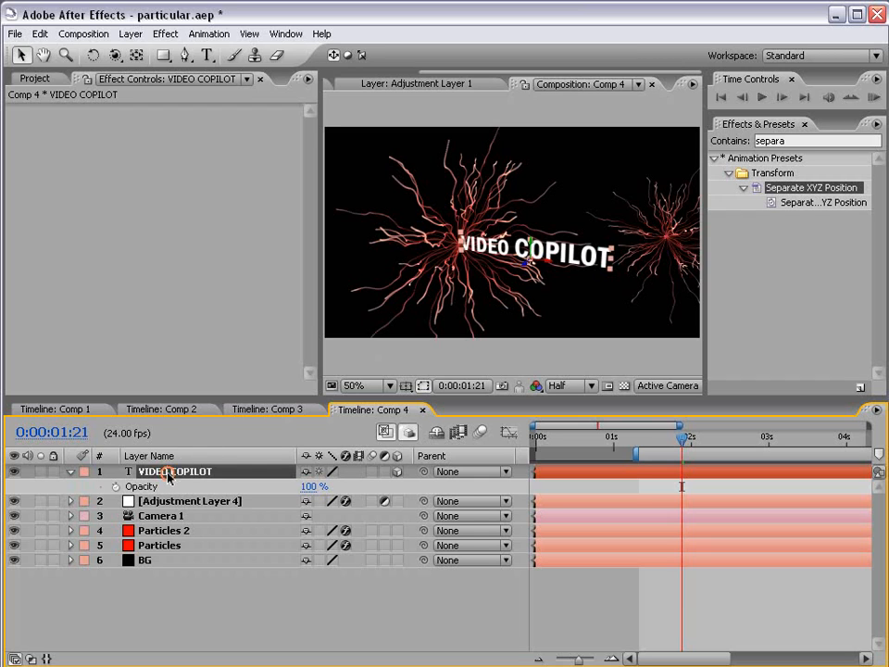
click(39, 34)
click(93, 185)
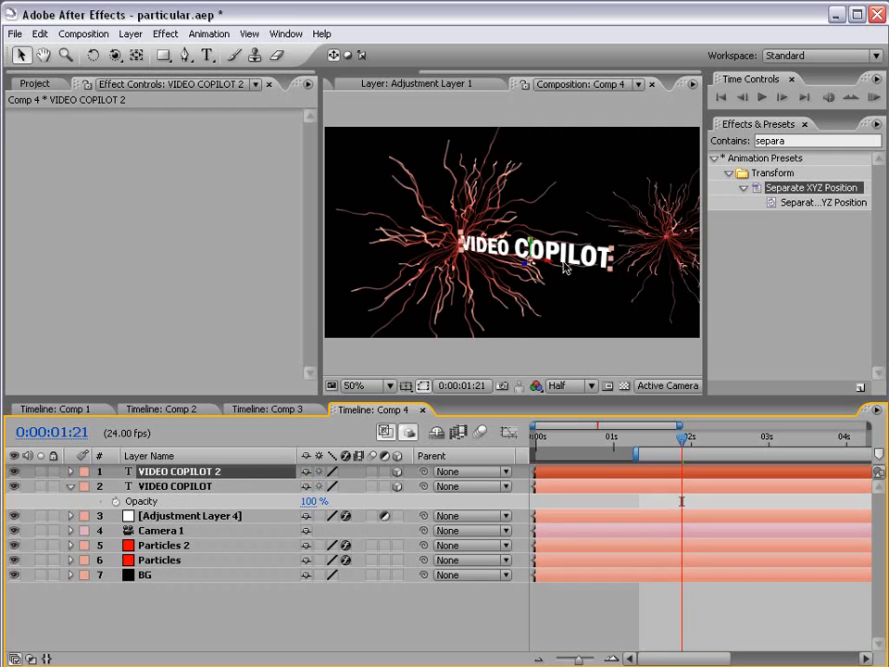
drag(547, 269, 677, 170)
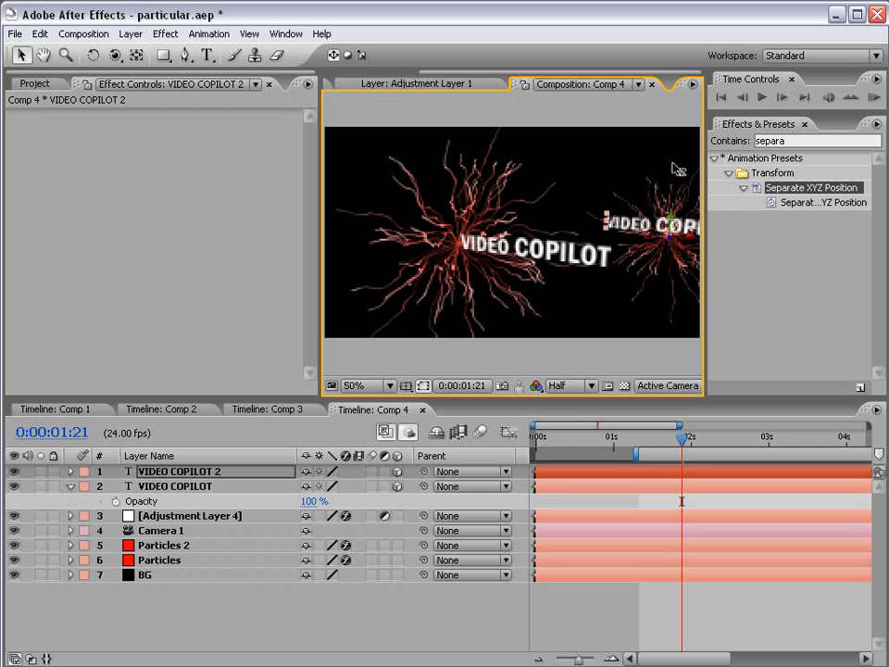
- Try to align the VIDEO COPILOT 2 text in depth with the second burst while looking from a raised camera angle
key(c)
drag(463, 196, 644, 194)
key(v)
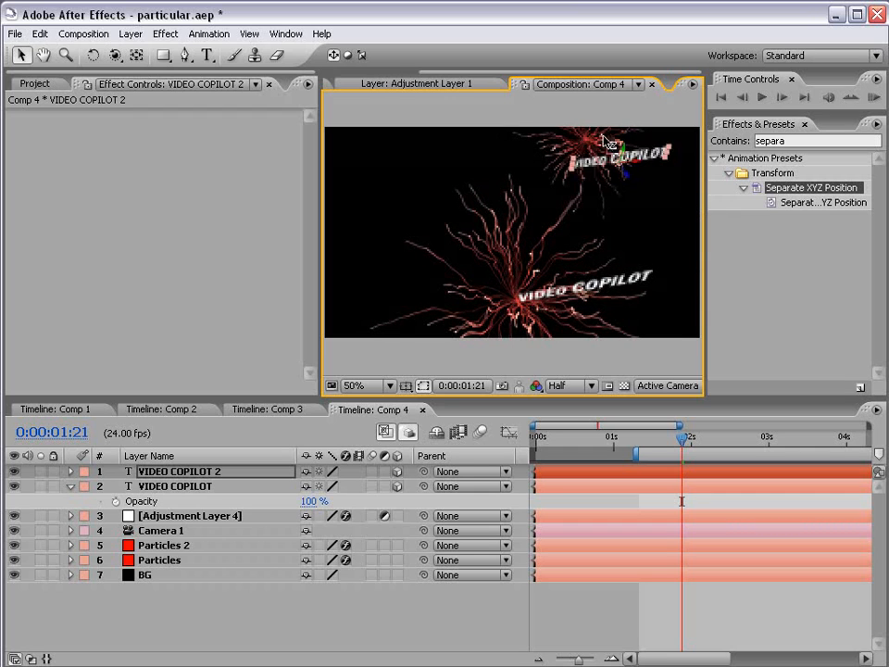
drag(603, 141, 609, 128)
key(c)
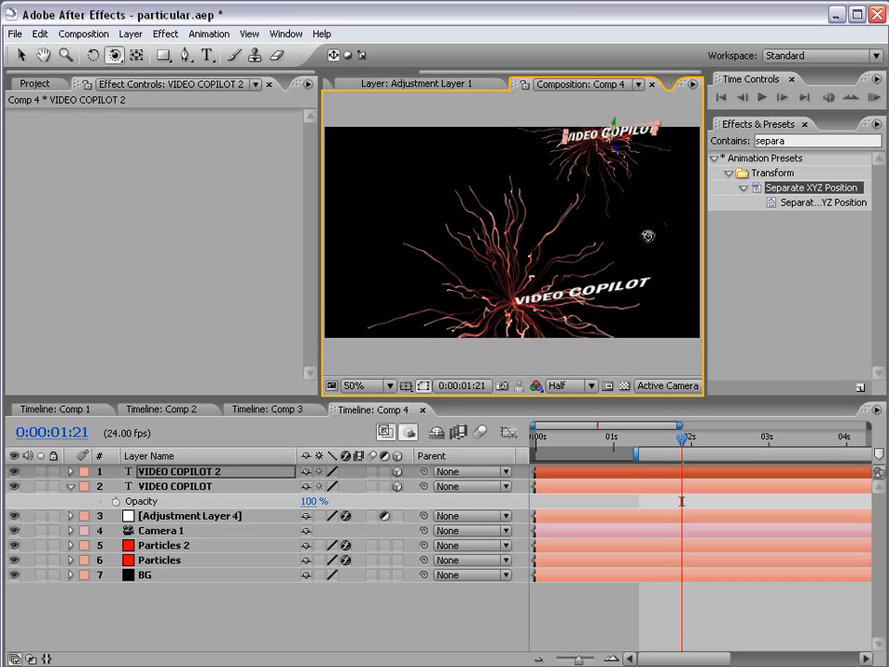
drag(648, 236, 599, 149)
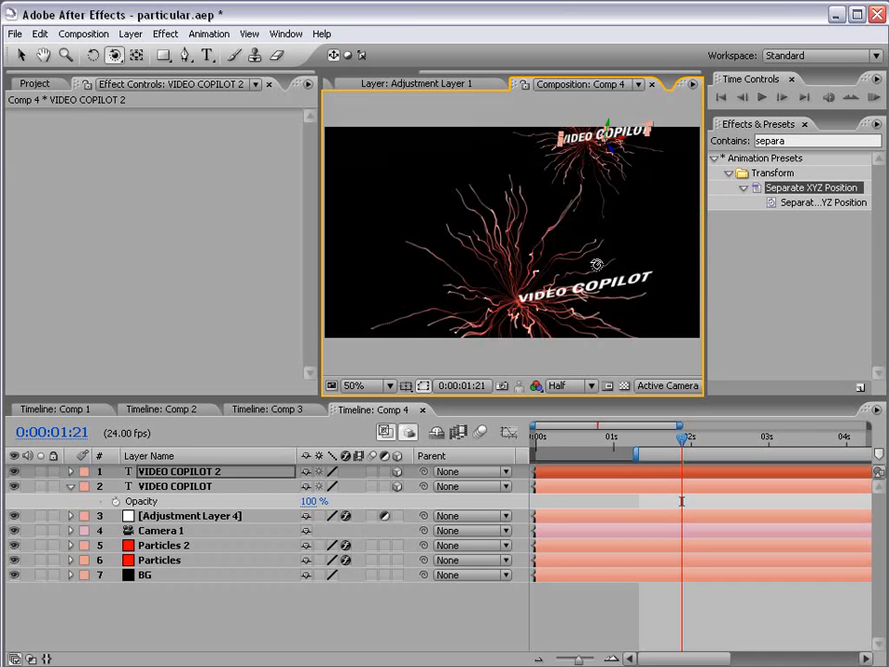
- Undo the recent camera orbit and the last move of the VIDEO COPILOT 2 text
key(ctrl+z)
click(39, 34)
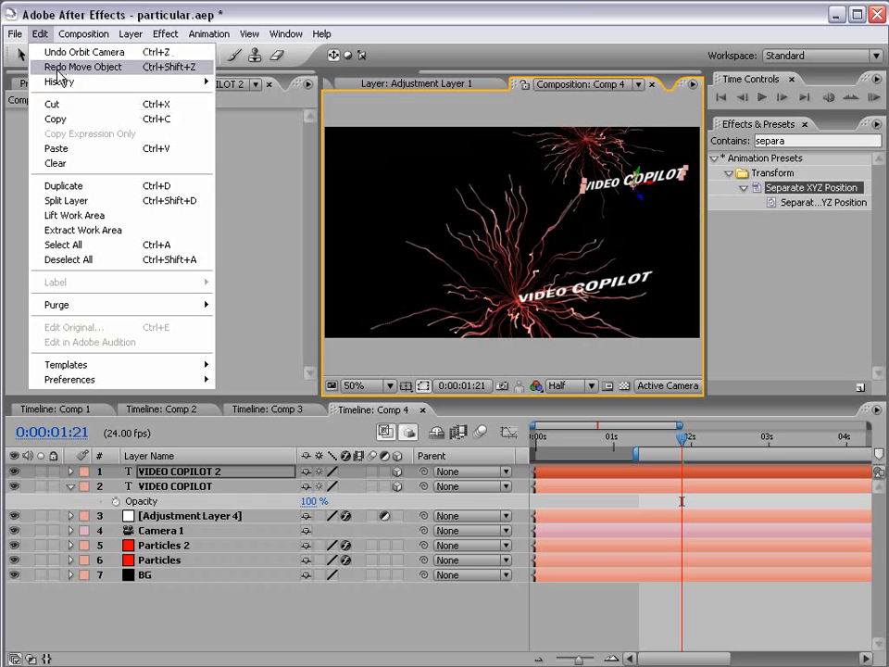
click(83, 52)
click(40, 33)
click(83, 67)
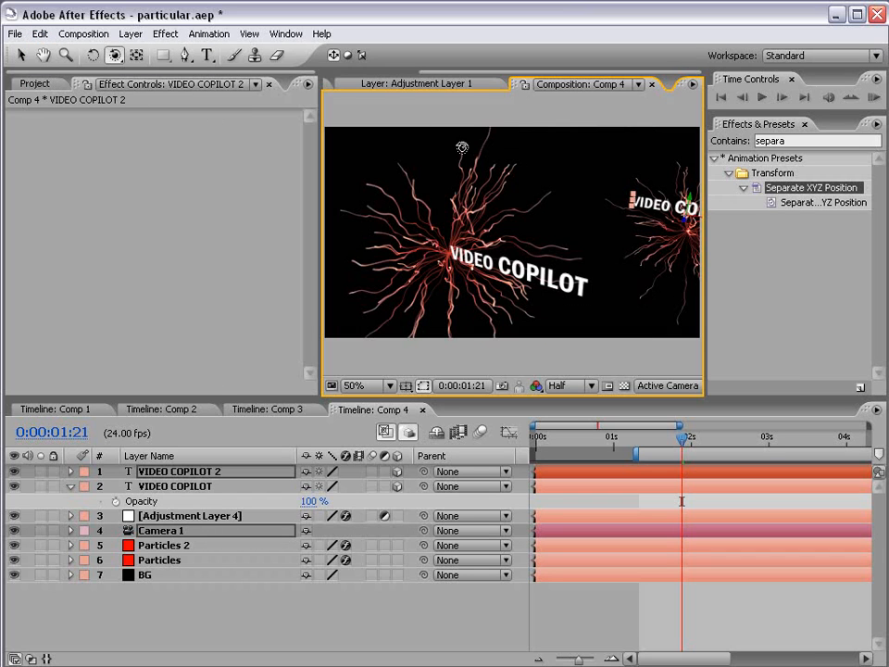
- Reframe both bursts with the camera and set the Particles 2 emitter's X position to -485
drag(604, 278, 512, 249)
key(c)
key(c)
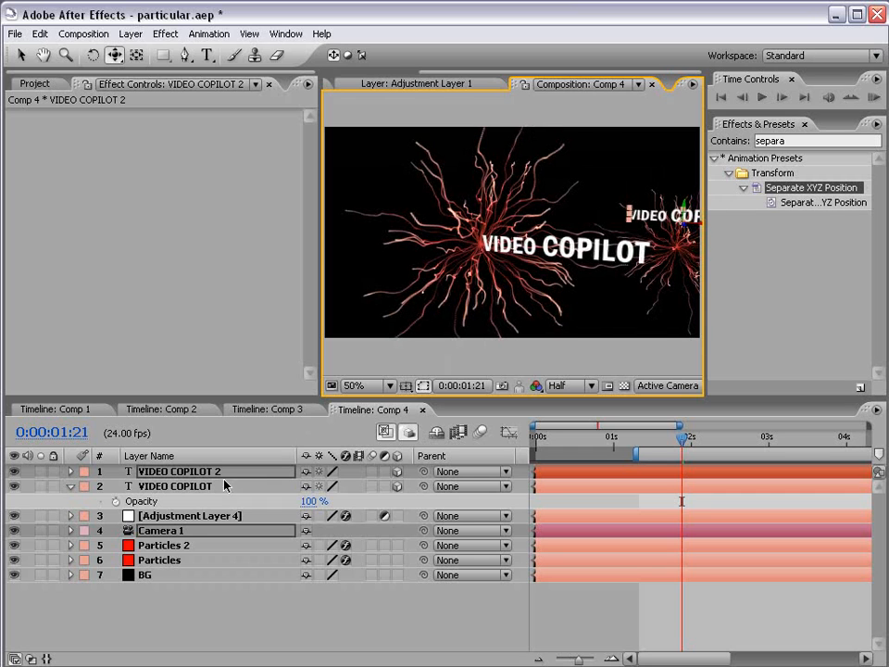
click(174, 545)
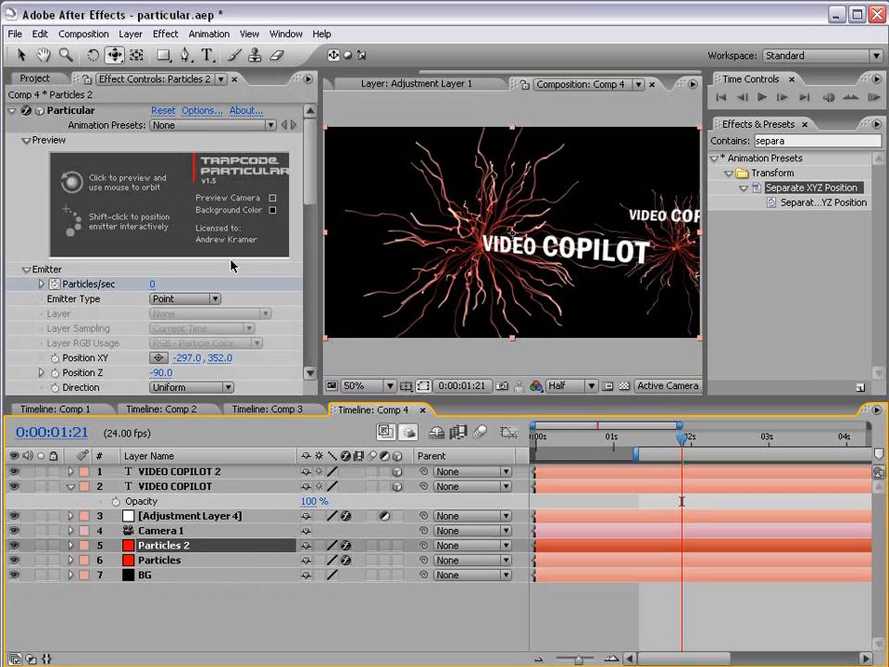
drag(182, 358, 11, 357)
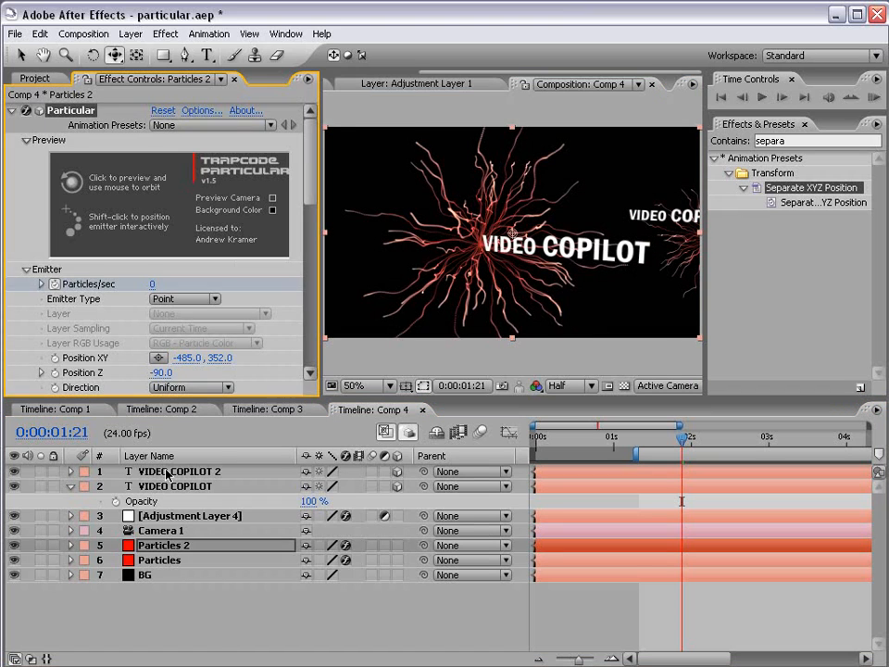
- Shift the VIDEO COPILOT 2 text along its X axis towards the second burst, out past the frame's edge, and deselect it
click(167, 474)
key(v)
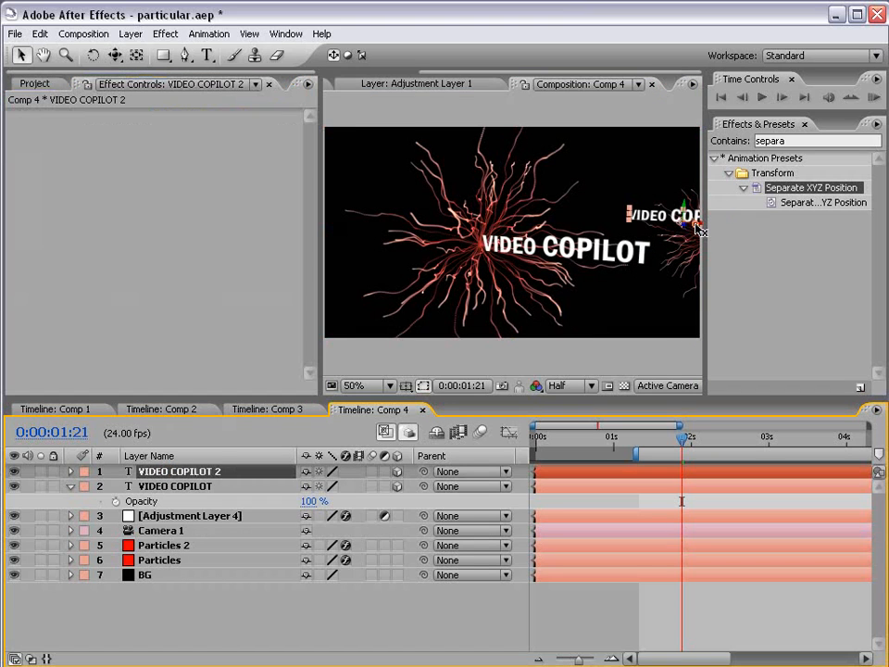
drag(699, 229, 790, 234)
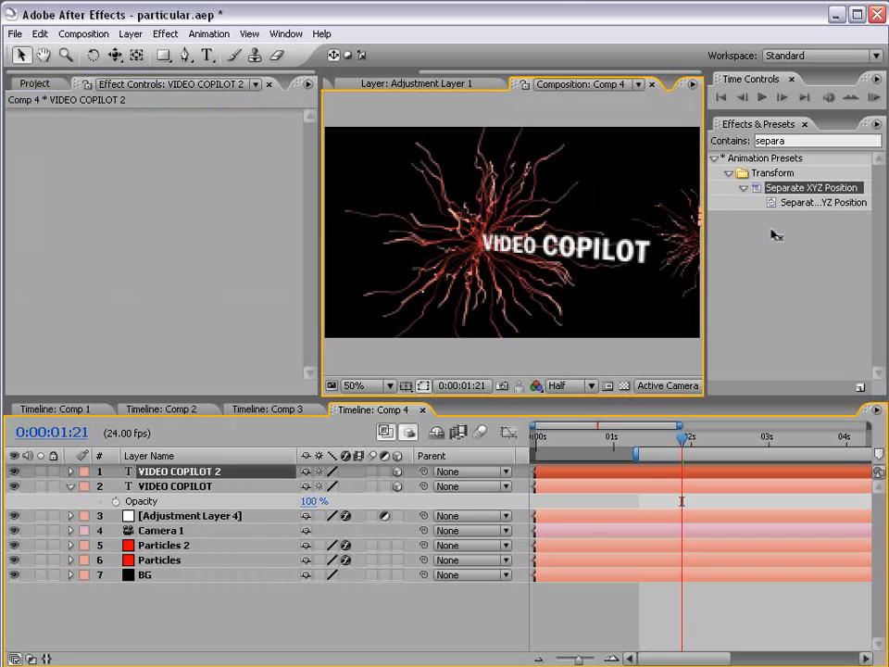
click(589, 609)
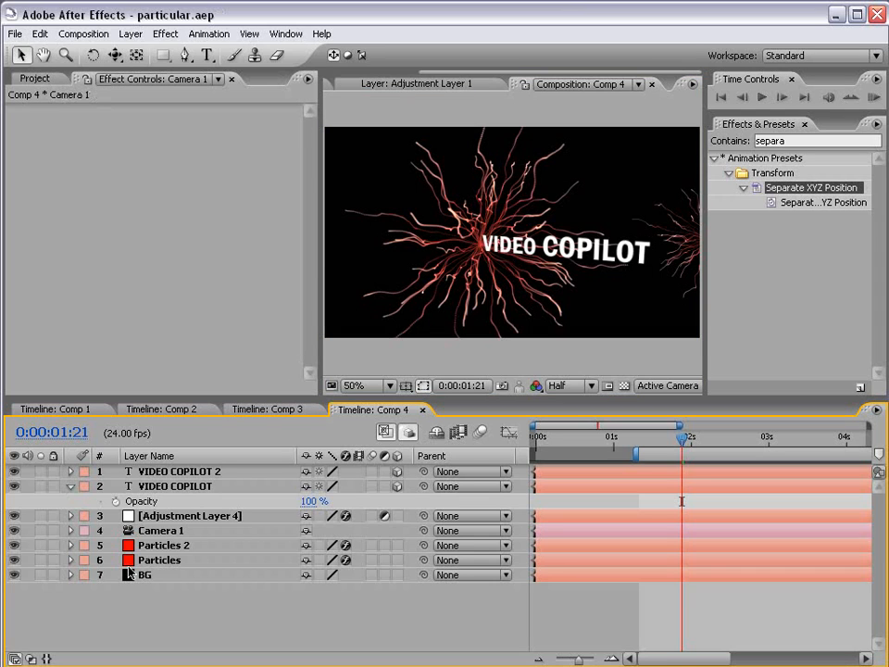
- Review the Dolly null's camera controls in Comp 3 and return to Comp 4
click(278, 409)
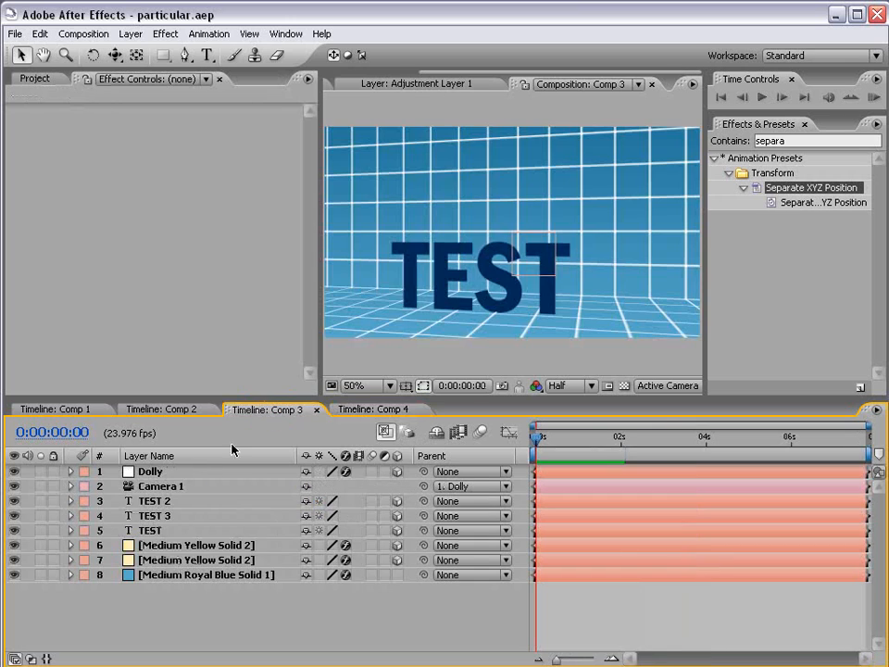
click(151, 473)
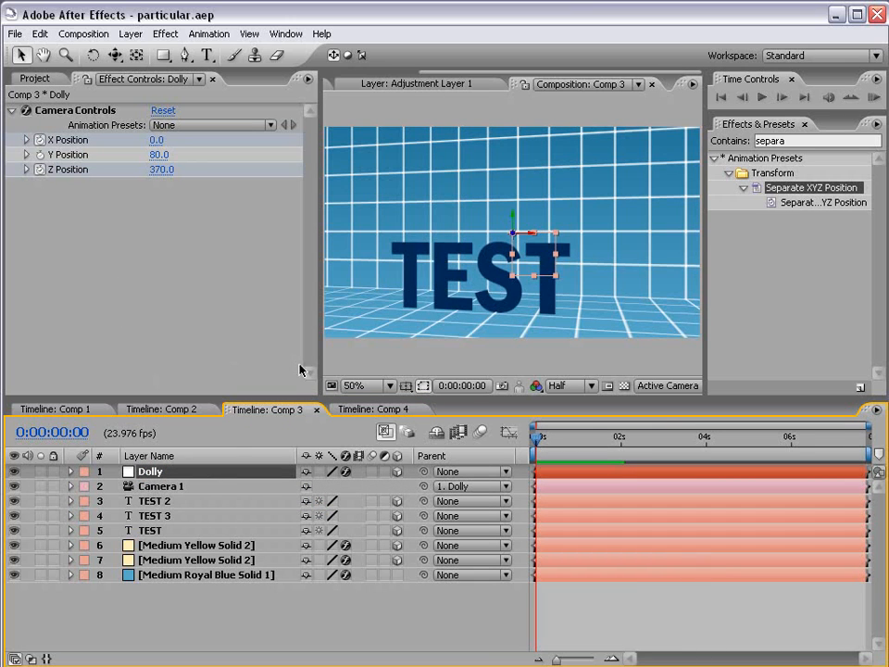
click(368, 409)
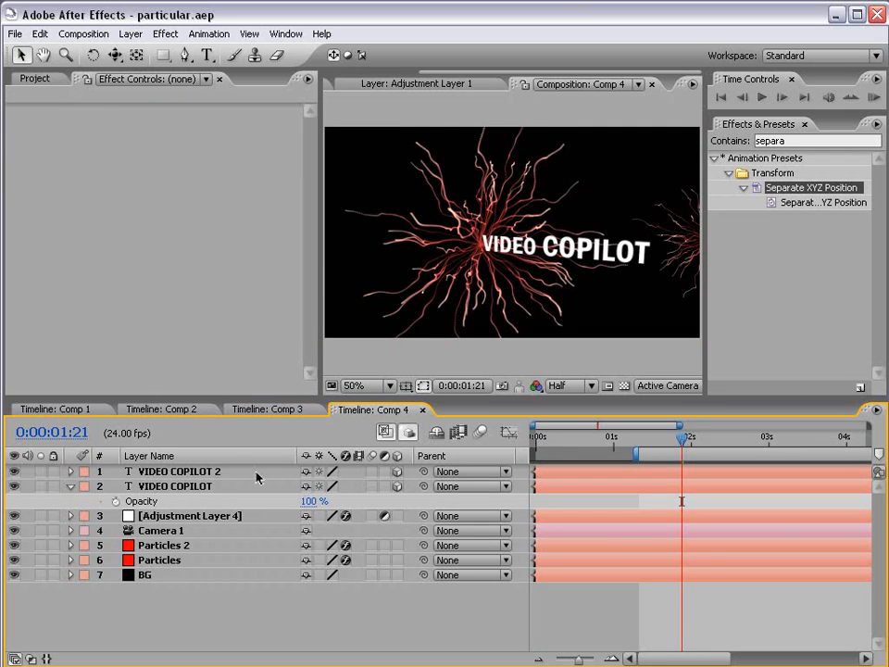
- Reveal Camera 1's Point of Interest and Position and set starting keyframes for both at 0:00:01:21
click(164, 531)
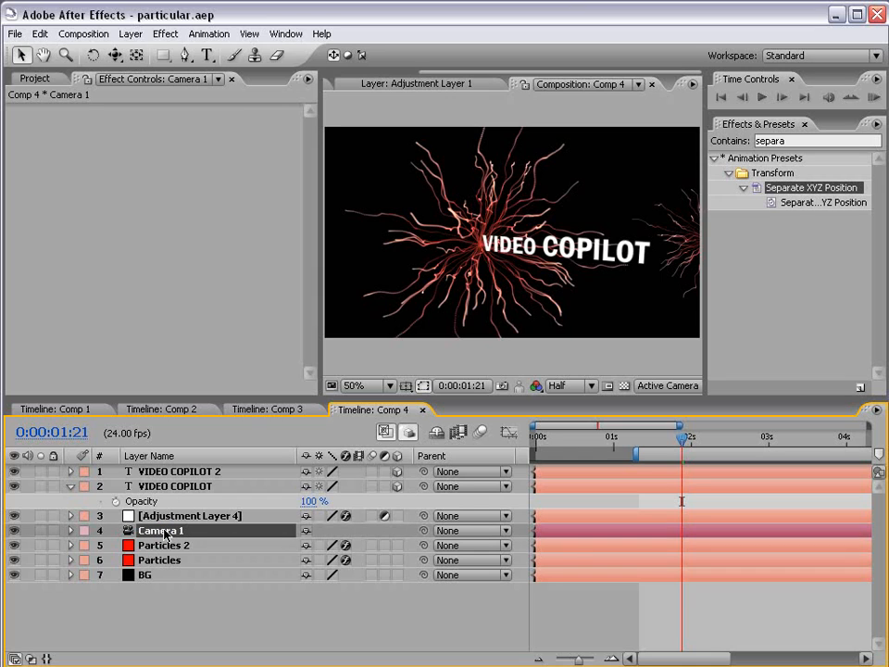
key(p)
key(shift+a)
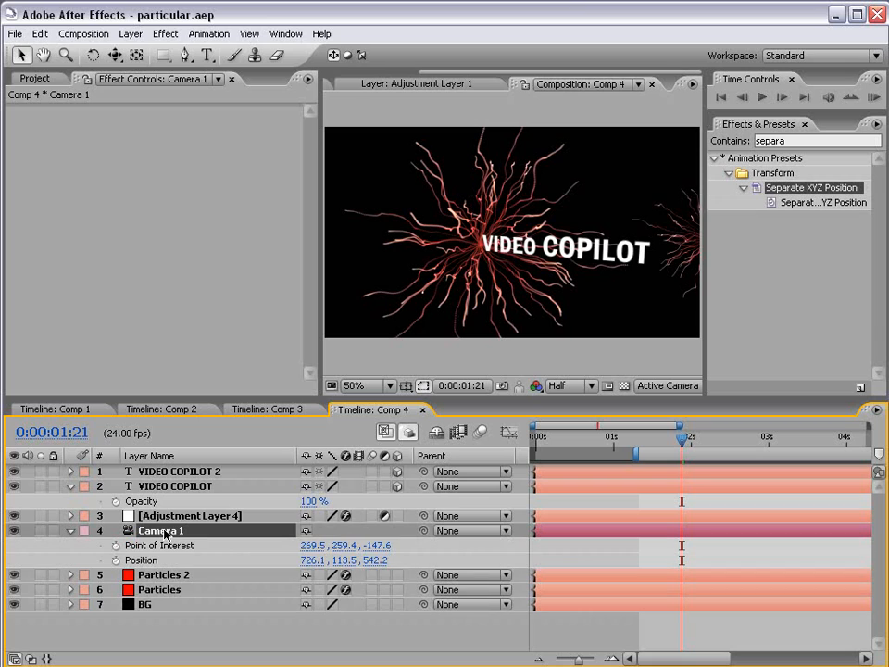
click(115, 546)
click(115, 560)
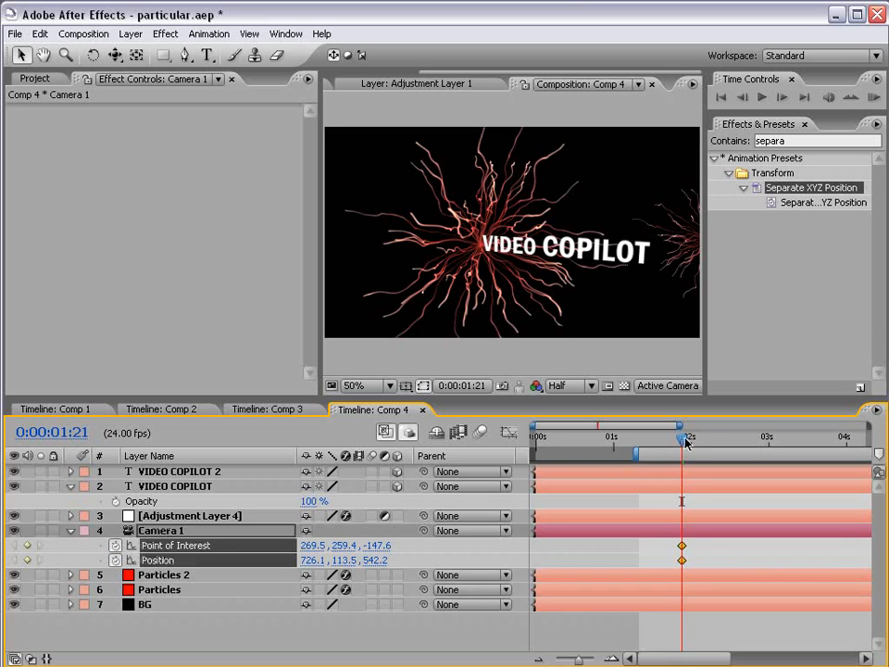
- Keyframe Camera 1 at 0:00:03:05 by moving it sideways and closer to frame the second burst with its VIDEO COPILOT 2 title
drag(685, 442, 785, 442)
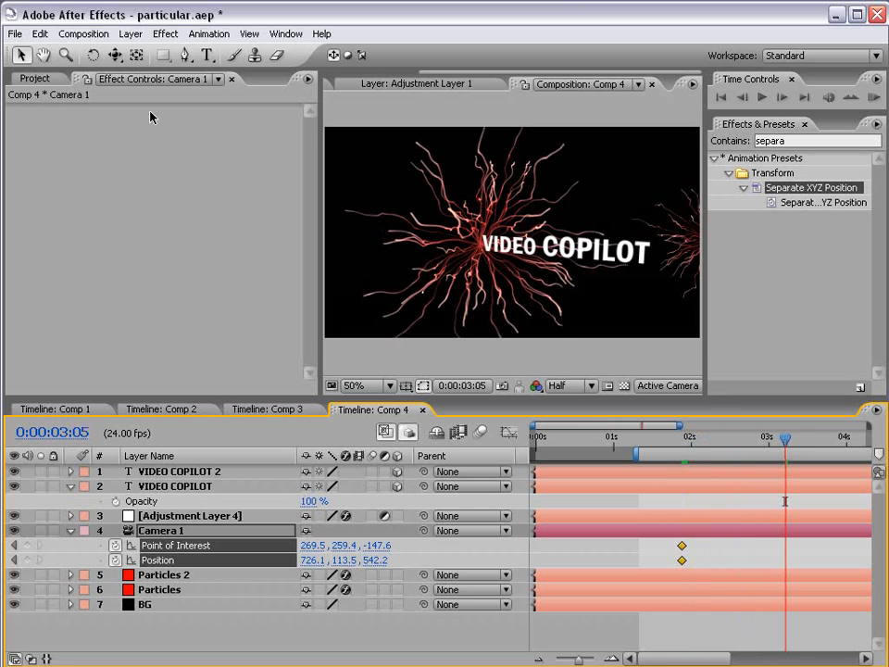
click(114, 56)
drag(117, 59, 190, 79)
drag(658, 262, 386, 266)
drag(379, 266, 389, 265)
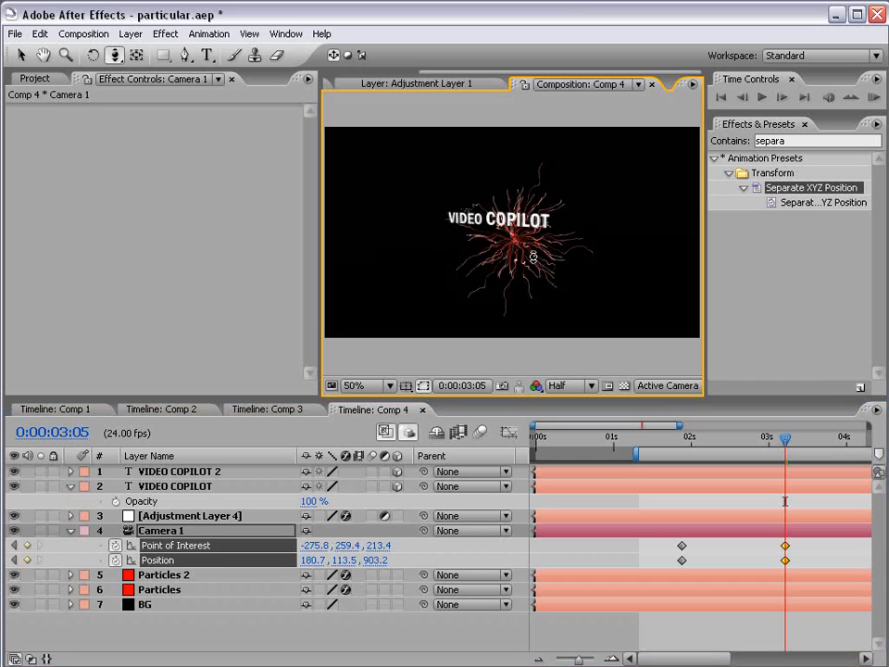
drag(512, 290, 545, 203)
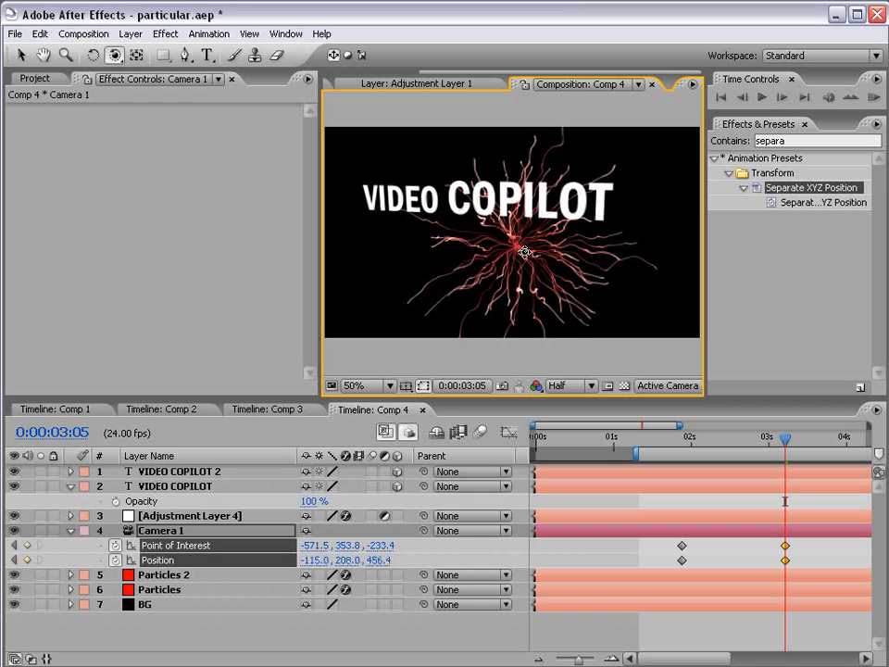
mouse_move(526, 250)
mouse_down()
mouse_move(514, 248)
mouse_move(524, 248)
mouse_up()
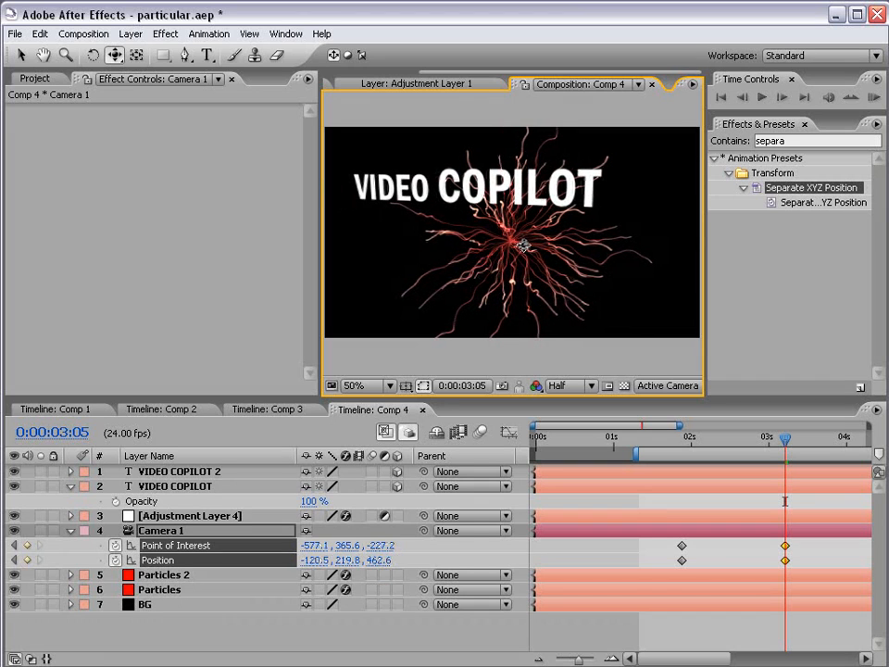
mouse_move(769, 435)
mouse_down()
mouse_move(683, 442)
mouse_move(788, 442)
mouse_move(681, 443)
mouse_move(698, 463)
mouse_move(788, 464)
mouse_move(719, 500)
mouse_move(691, 500)
mouse_move(681, 474)
mouse_move(699, 446)
mouse_move(781, 446)
mouse_up()
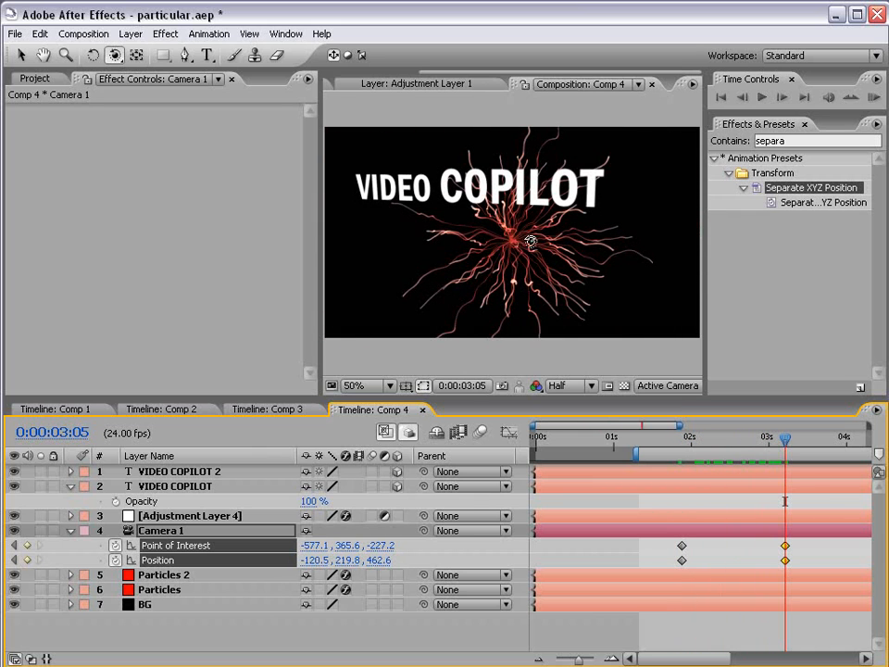
- Try to orbit Camera 1 around the second burst at 0:00:03:05 and readjust the camera midway at 0:00:02:14
drag(530, 243, 407, 185)
key(c)
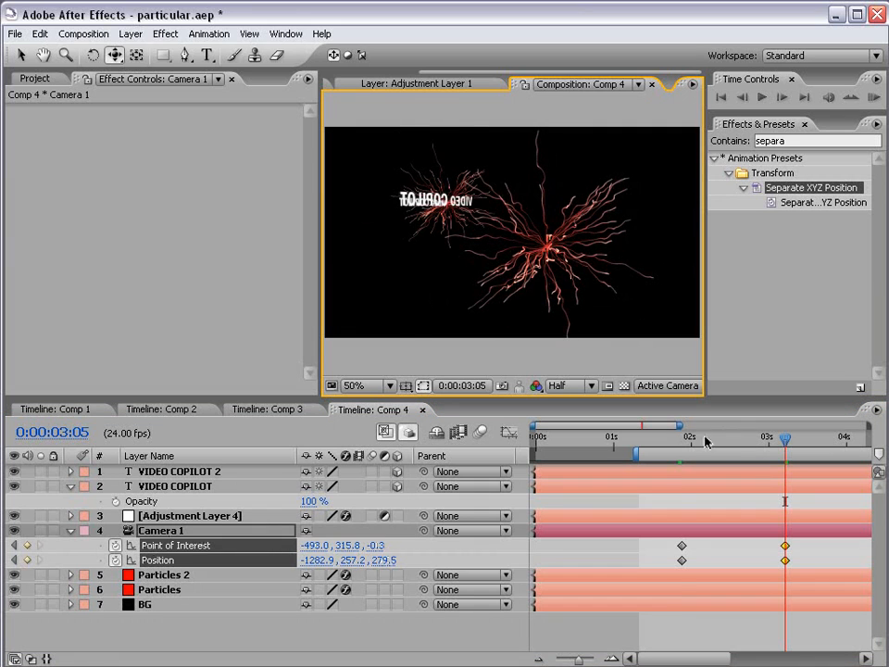
click(683, 439)
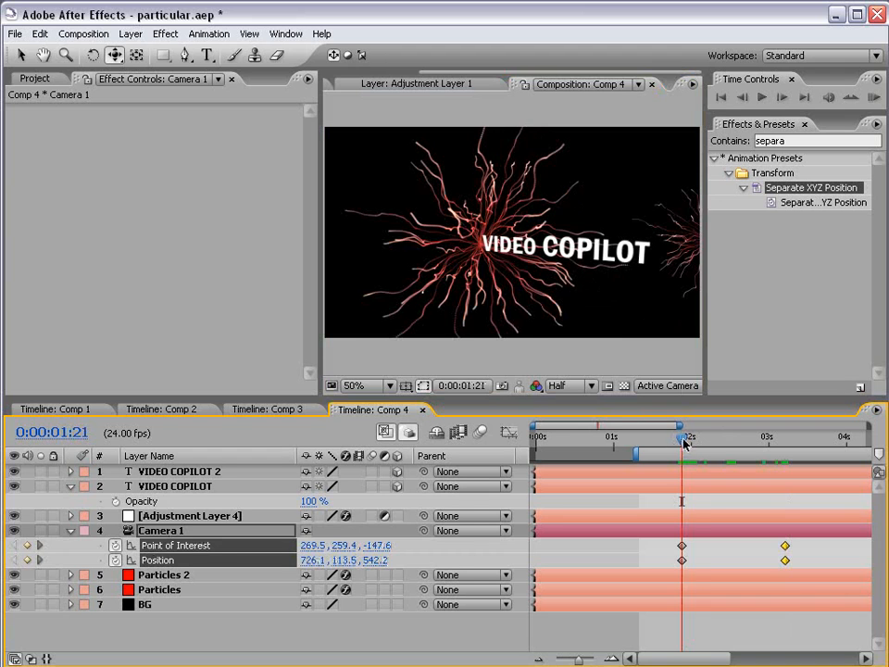
drag(684, 442, 738, 442)
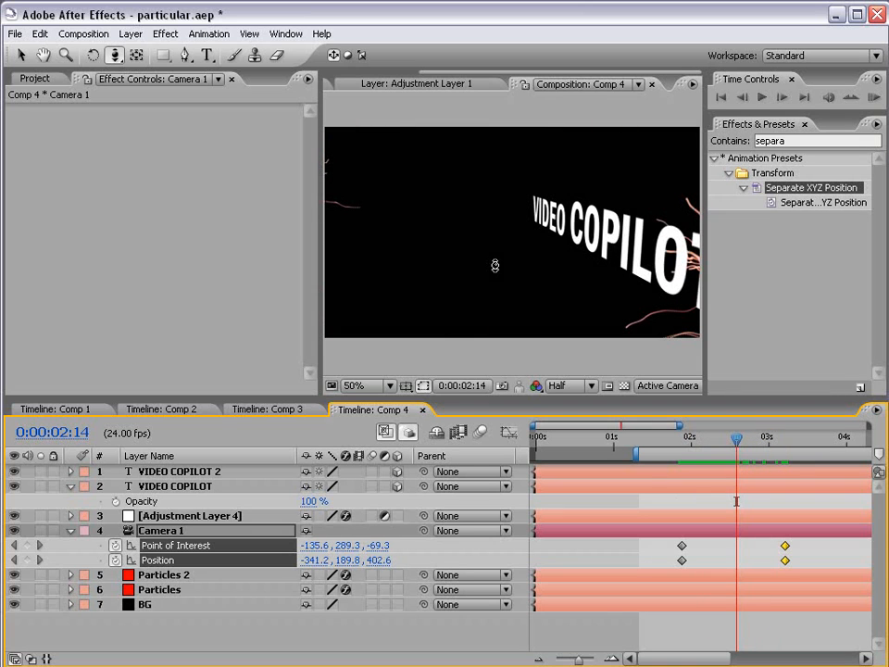
drag(482, 260, 575, 260)
drag(741, 443, 782, 443)
- Undo the recent camera orbit adjustments and scrub through the camera move from 0:00:01:21 to 0:00:03:05
key(ctrl+z)
drag(722, 439, 716, 439)
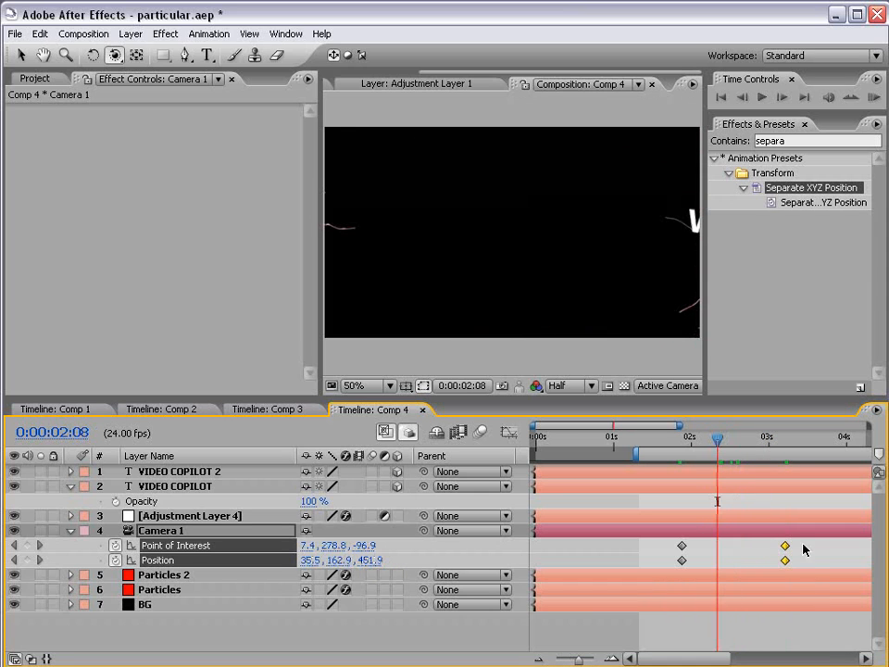
key(ctrl+z)
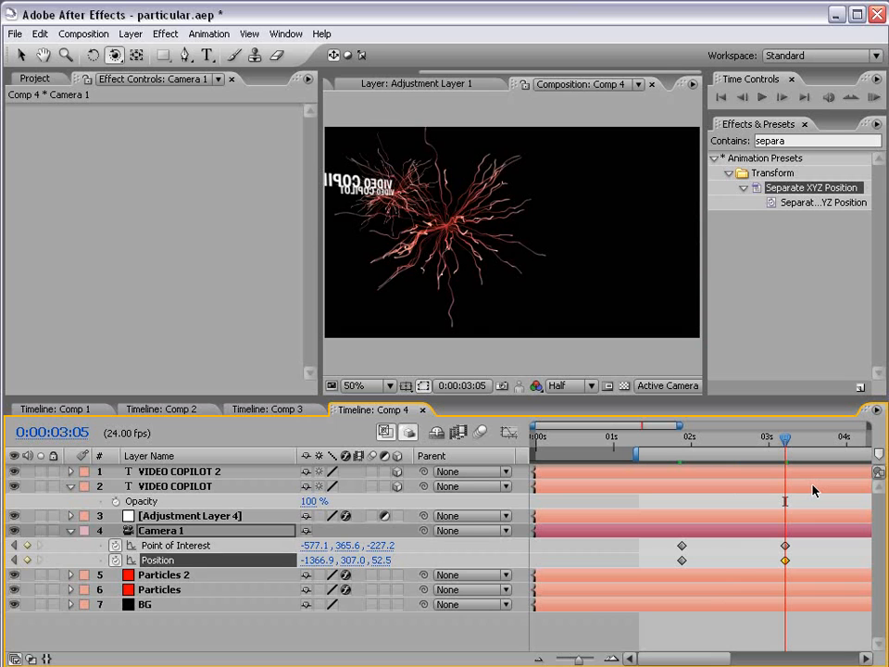
key(ctrl+z)
drag(678, 448, 785, 448)
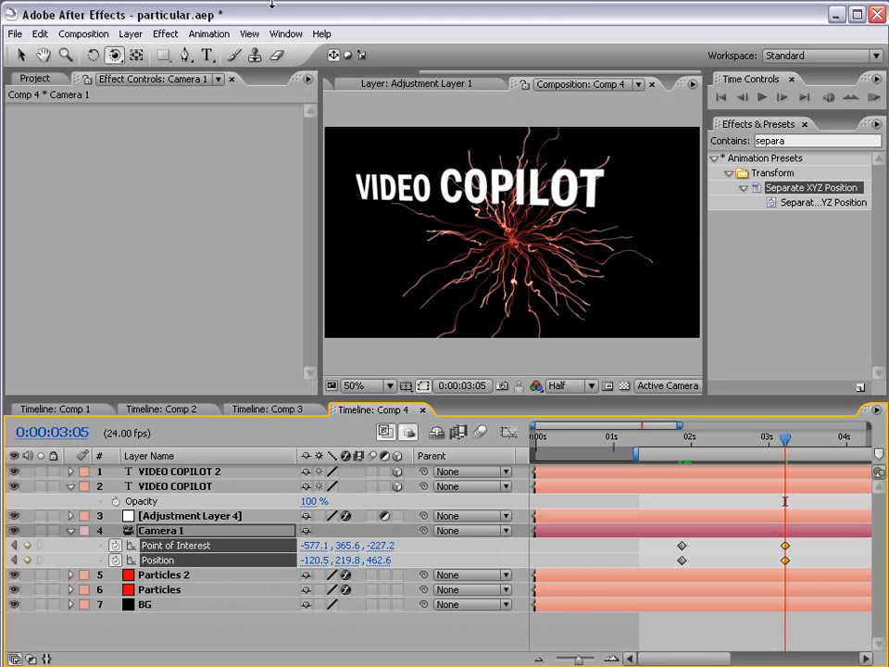
- Add a null object to Comp 4 and make it a 3D layer
click(130, 33)
mouse_move(145, 52)
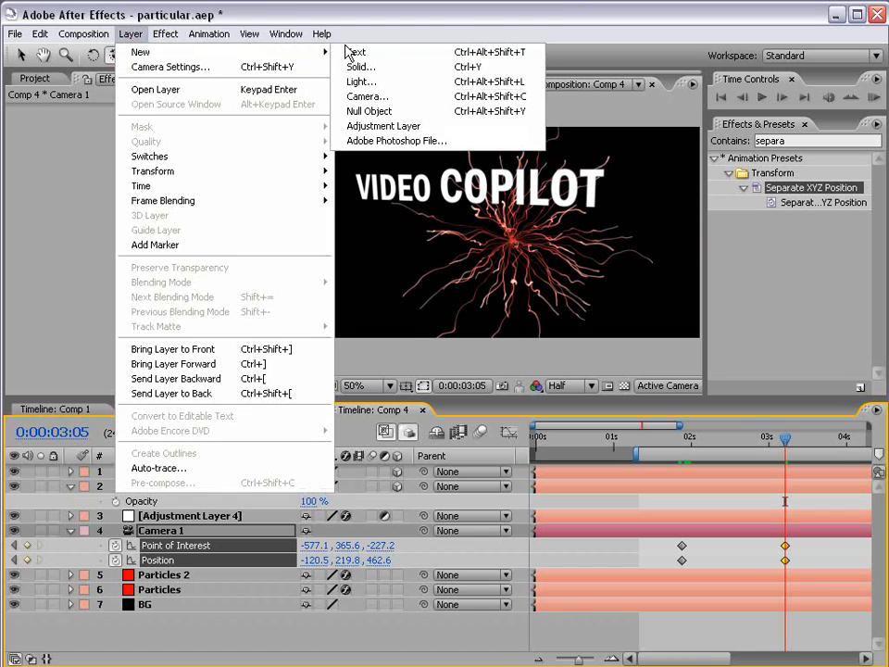
click(379, 113)
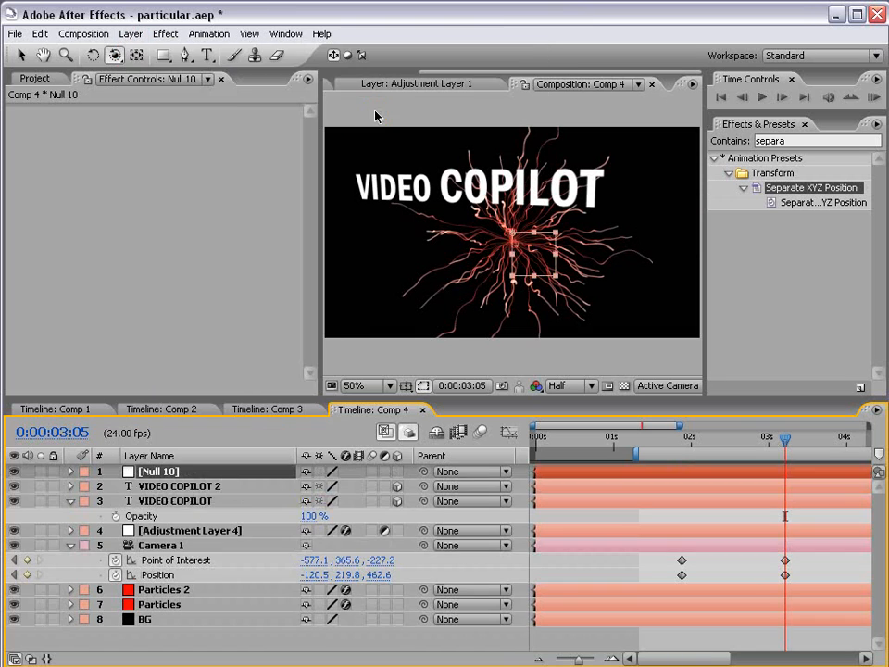
click(398, 472)
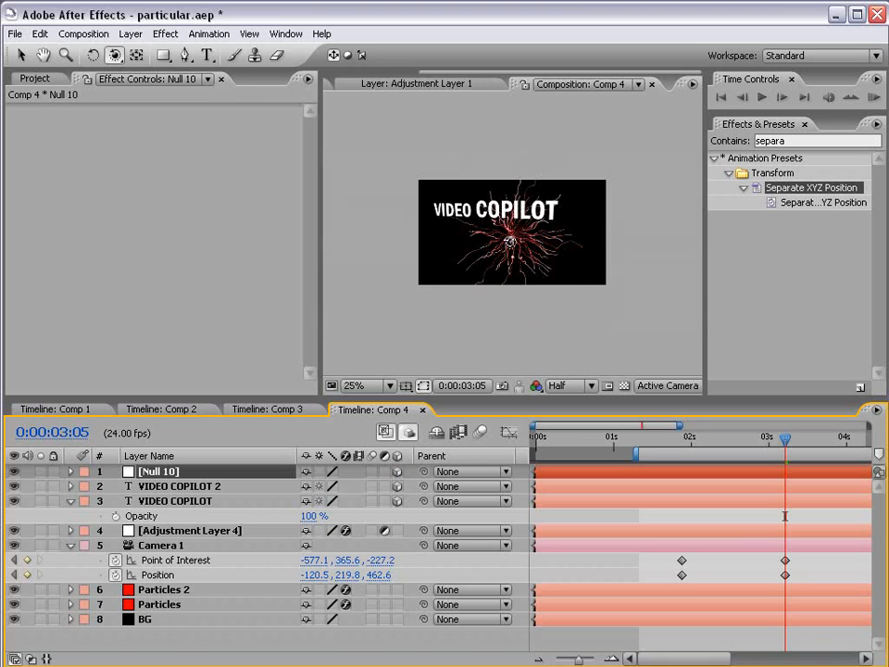
- Copy the VIDEO COPILOT 2 text's Position onto the new null at 0:00:01:21
drag(748, 437, 683, 450)
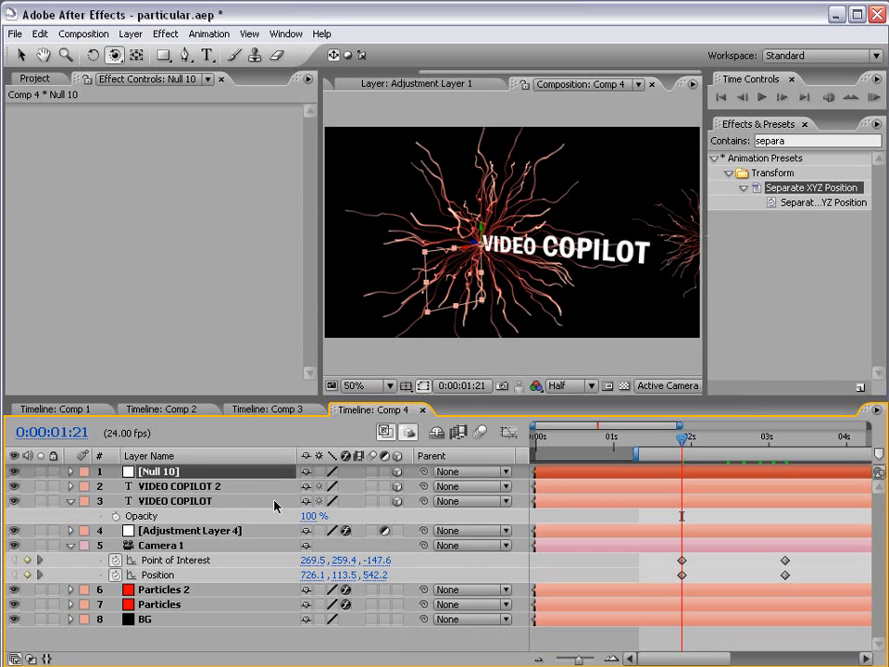
click(153, 488)
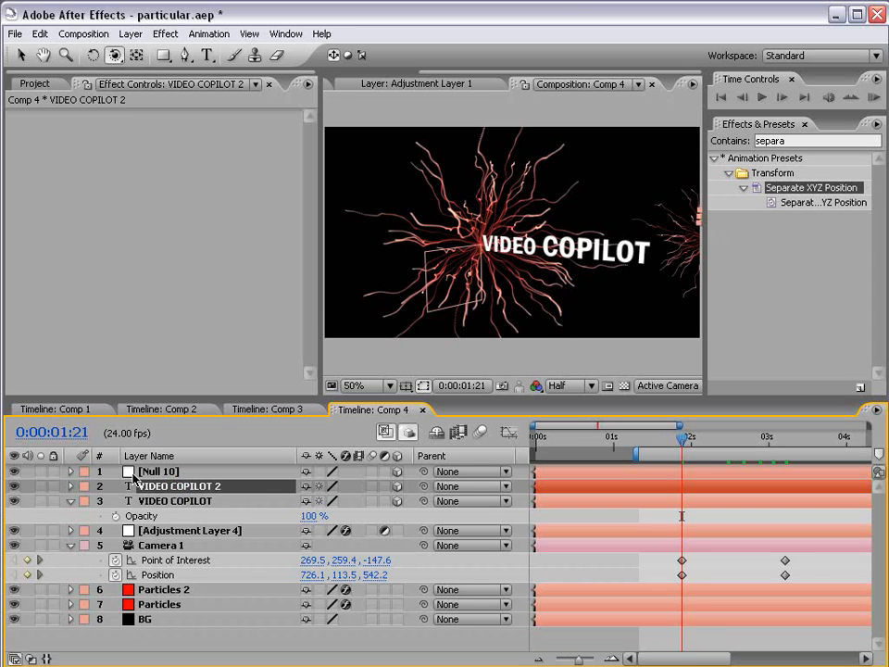
key(p)
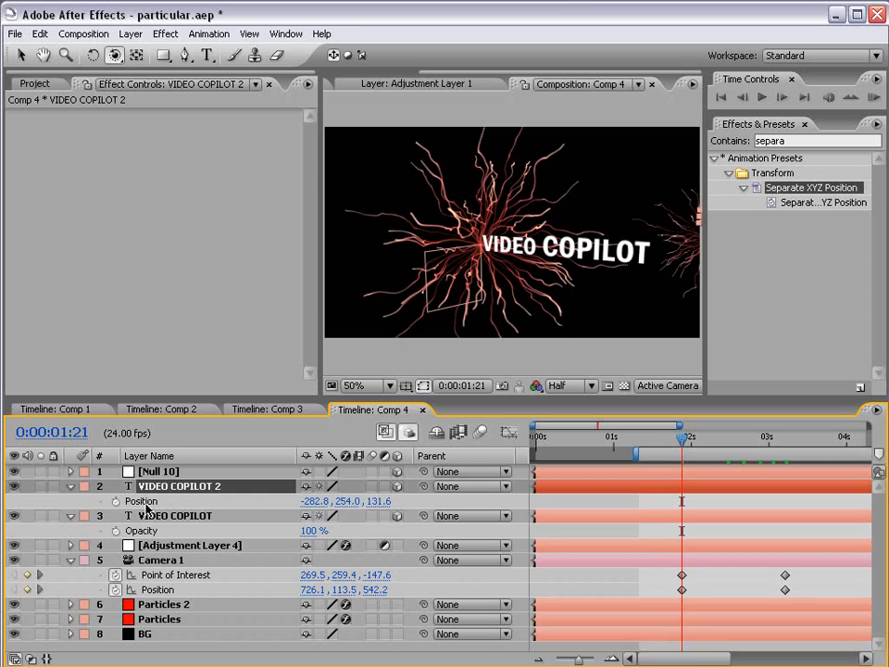
click(146, 505)
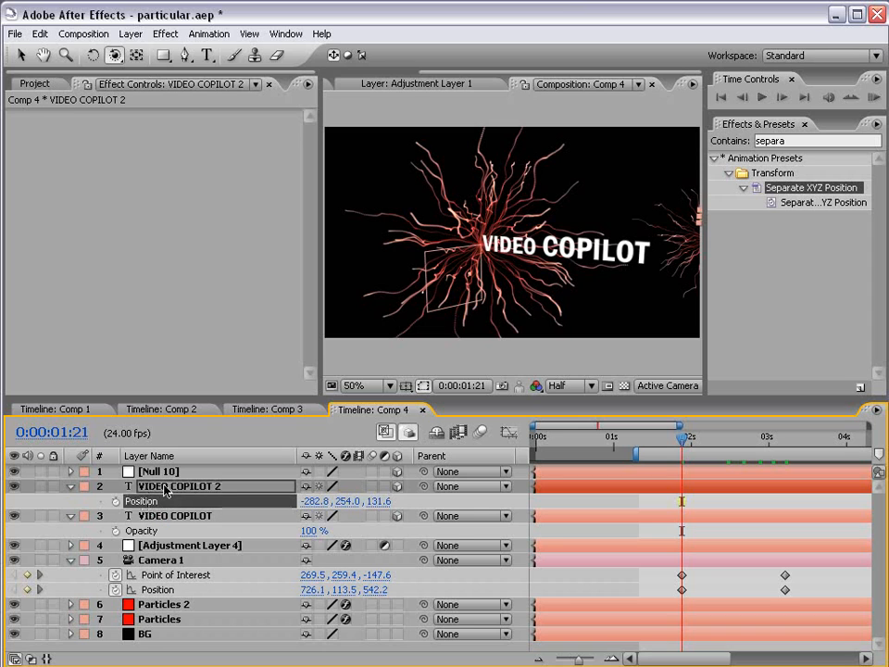
click(159, 472)
key(p)
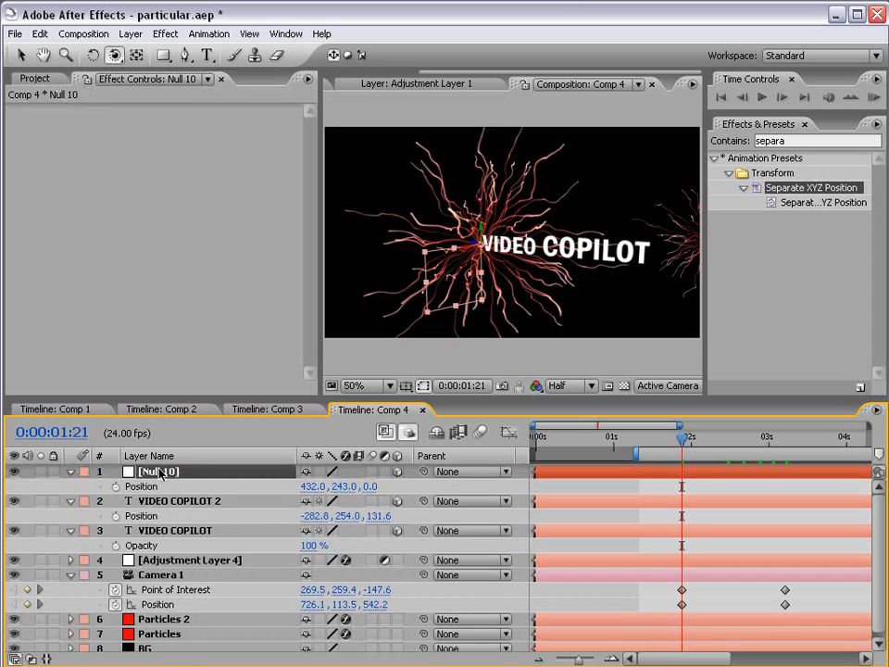
click(140, 485)
key(ctrl+v)
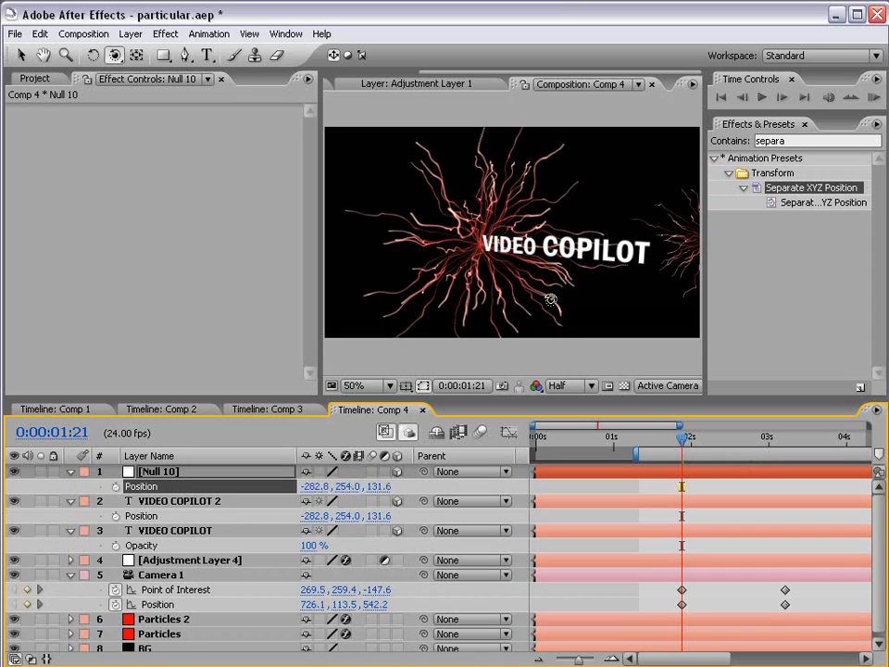
- Move the null from its title towards the second burst's center, to about -372, 302, 131.6, viewed at 0:00:03:06
drag(682, 435, 788, 439)
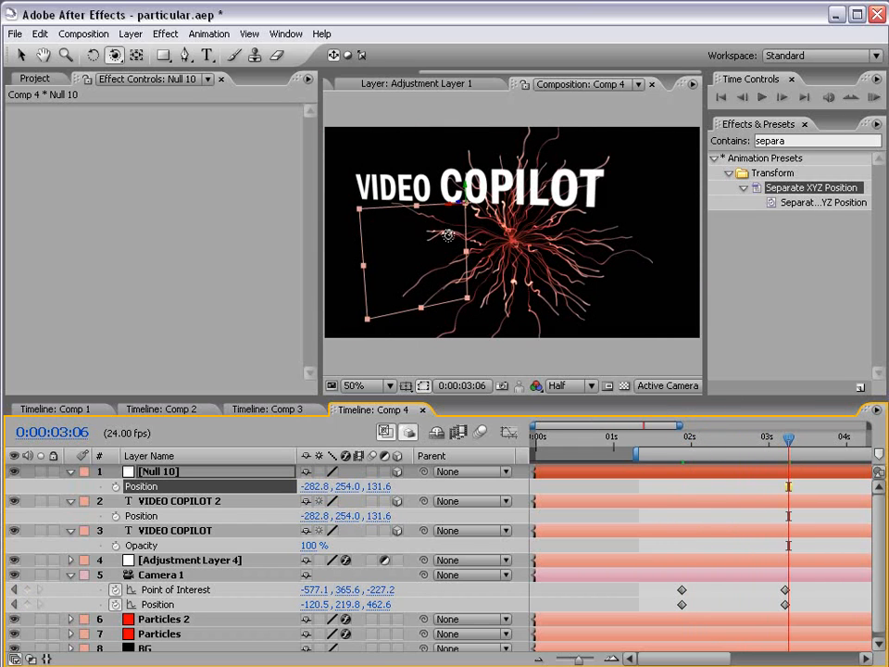
key(v)
drag(454, 210, 520, 235)
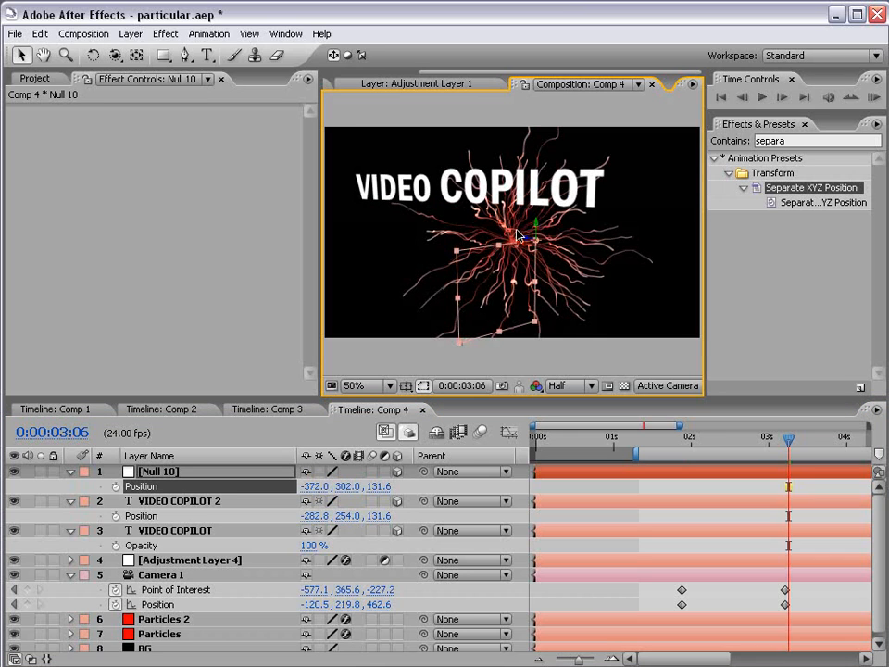
- Orbit the camera around the burst and move Null 10 towards its center, to about -497.9, 302, 21.5
key(y)
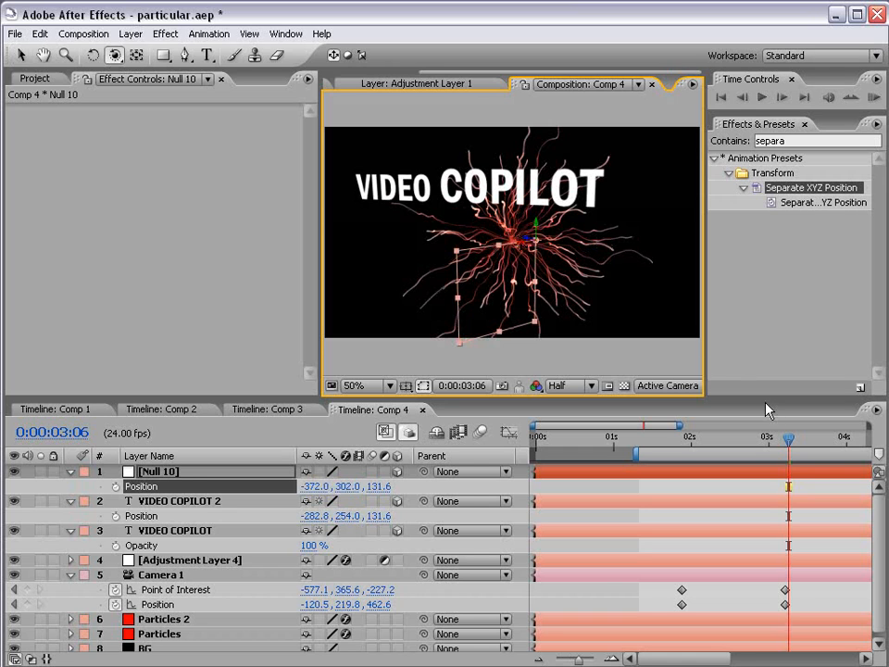
drag(631, 243, 475, 294)
key(v)
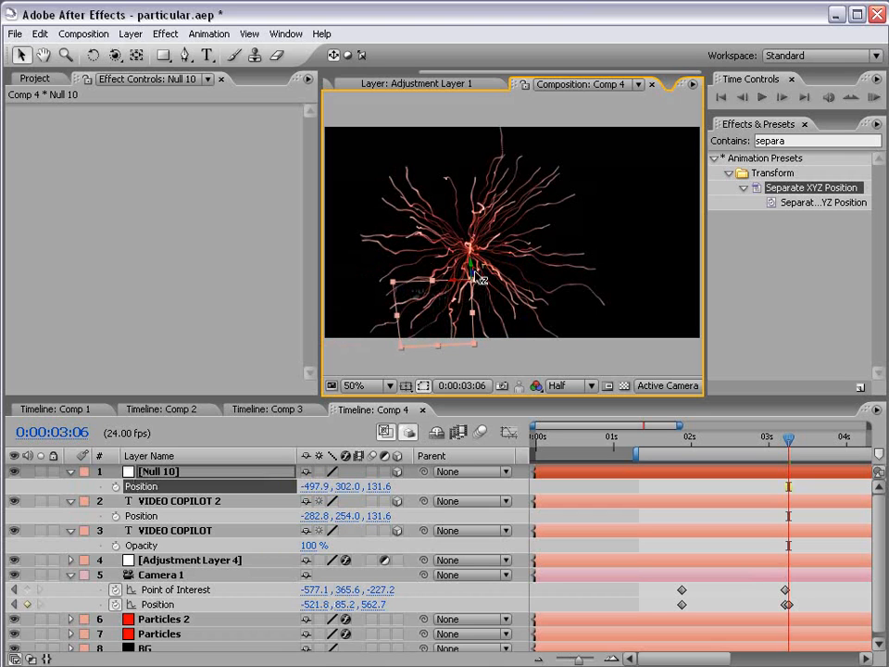
click(359, 227)
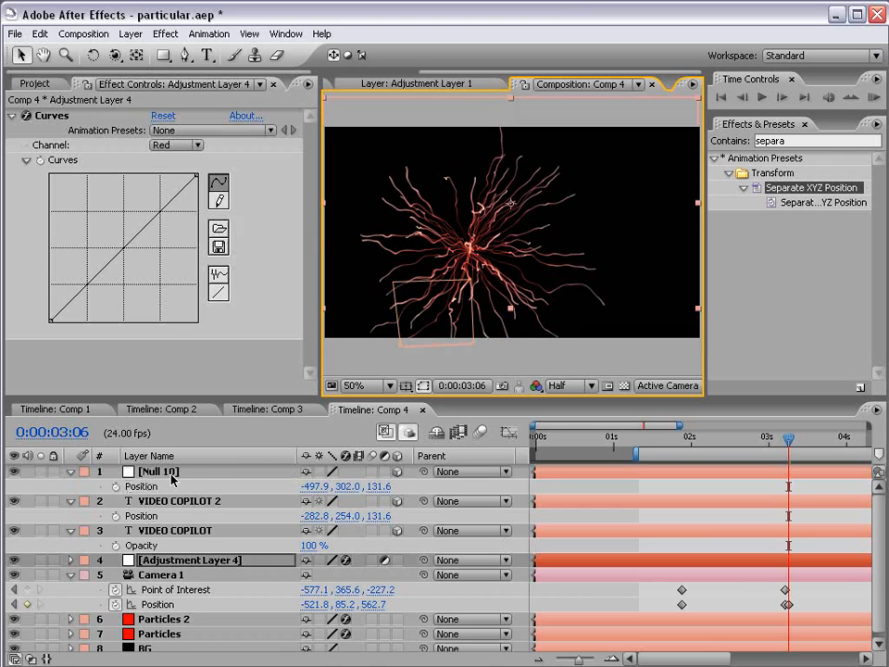
click(176, 470)
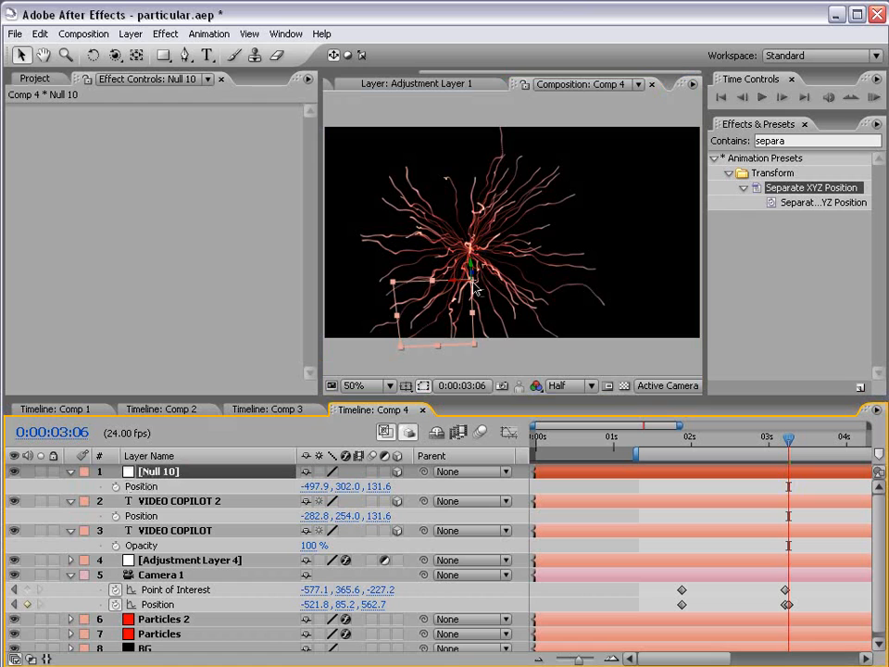
drag(481, 281, 476, 251)
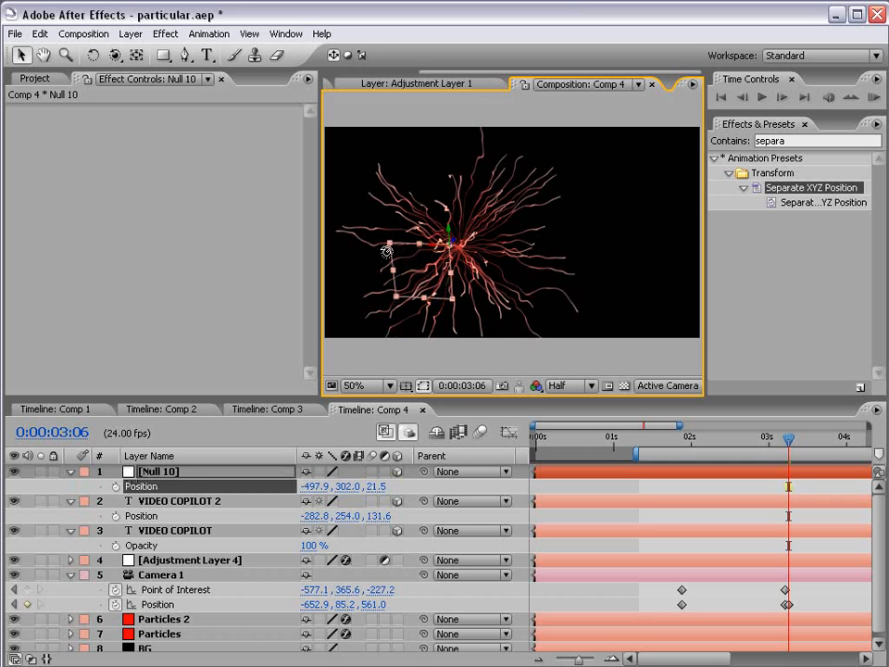
- Fine-tune Null 10 to about -497.9, 350, -99.3 from another camera angle, and delete the stray camera Position keyframe at 0:00:03:06
key(c)
drag(387, 248, 657, 232)
key(v)
key(c)
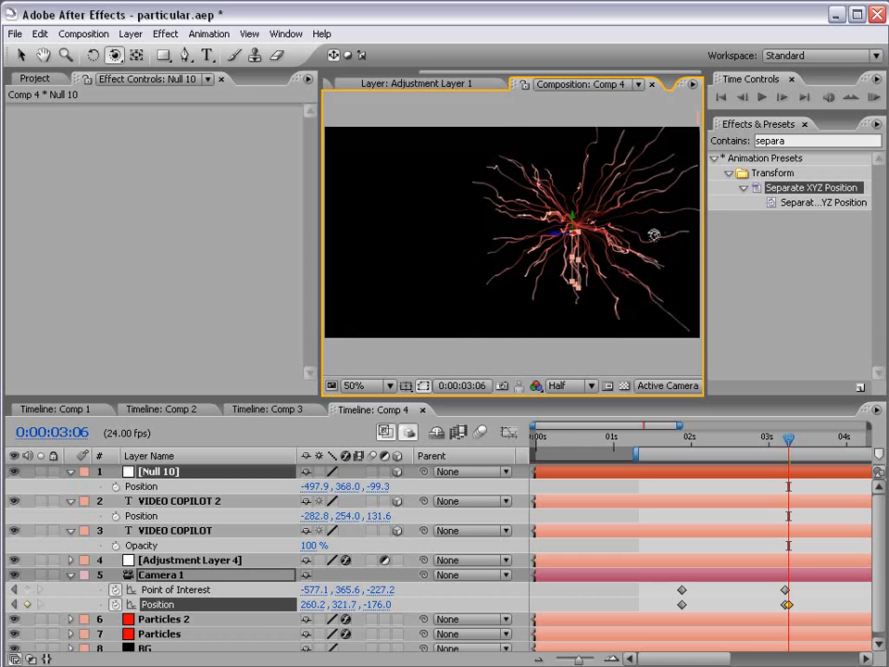
key(v)
drag(577, 233, 608, 248)
click(789, 605)
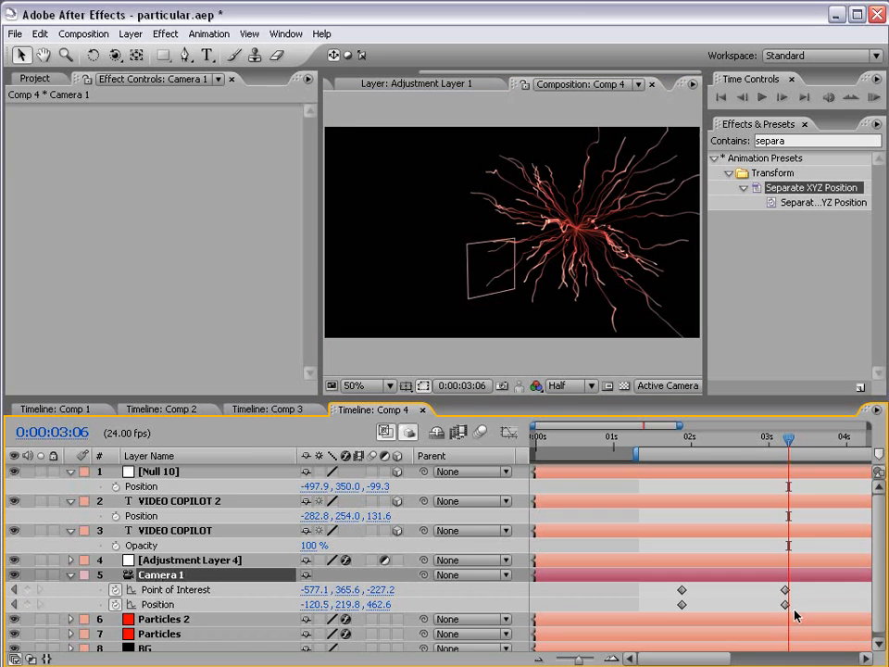
- Parent Camera 1 to Null 10 with the current time at 0:00:01:21
drag(780, 446, 683, 451)
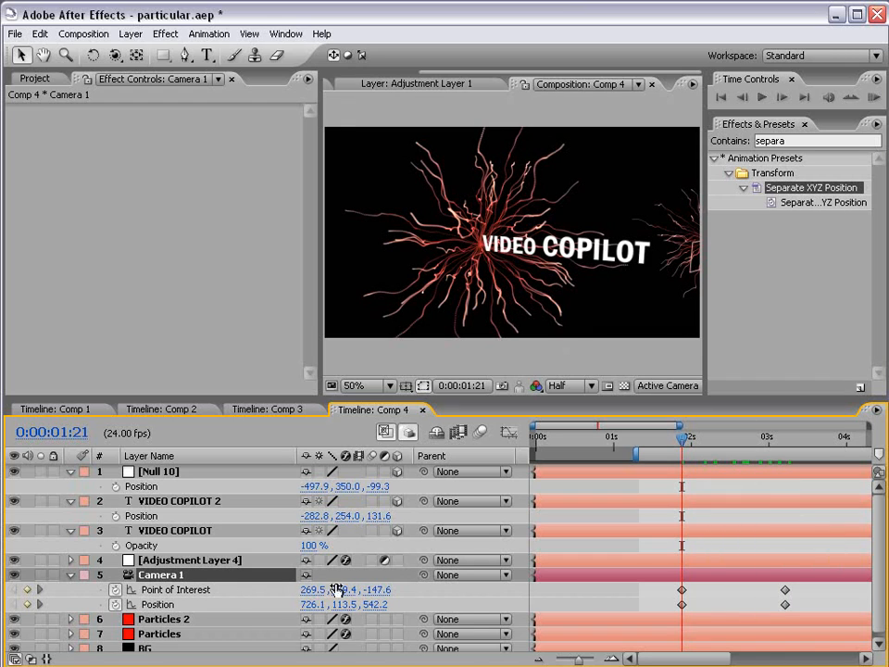
drag(360, 605, 163, 475)
click(163, 474)
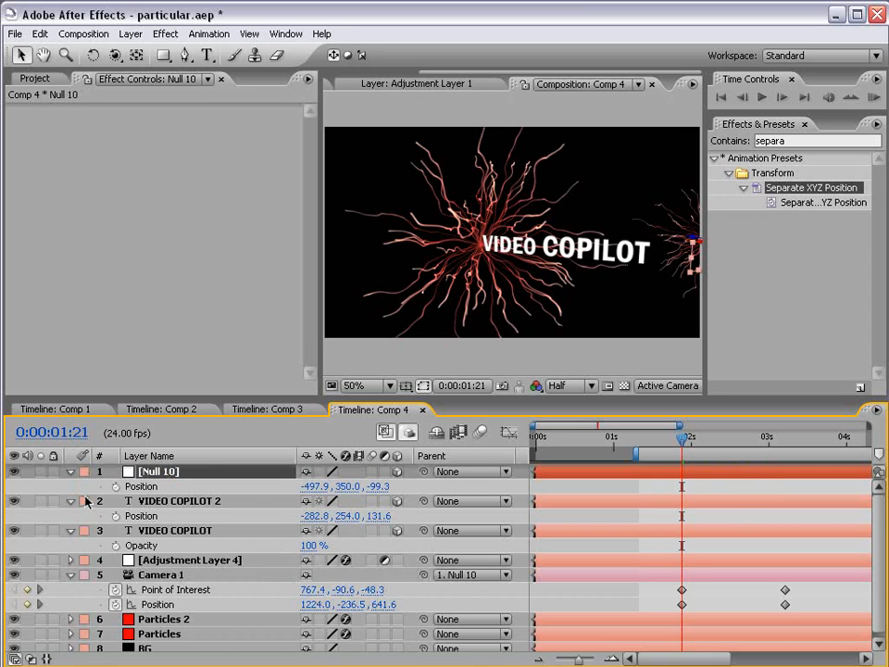
- Collapse all layers' properties and set an Orientation keyframe on Null 10 at 0:00:01:21
key(ctrl+a)
click(69, 472)
click(69, 472)
click(70, 472)
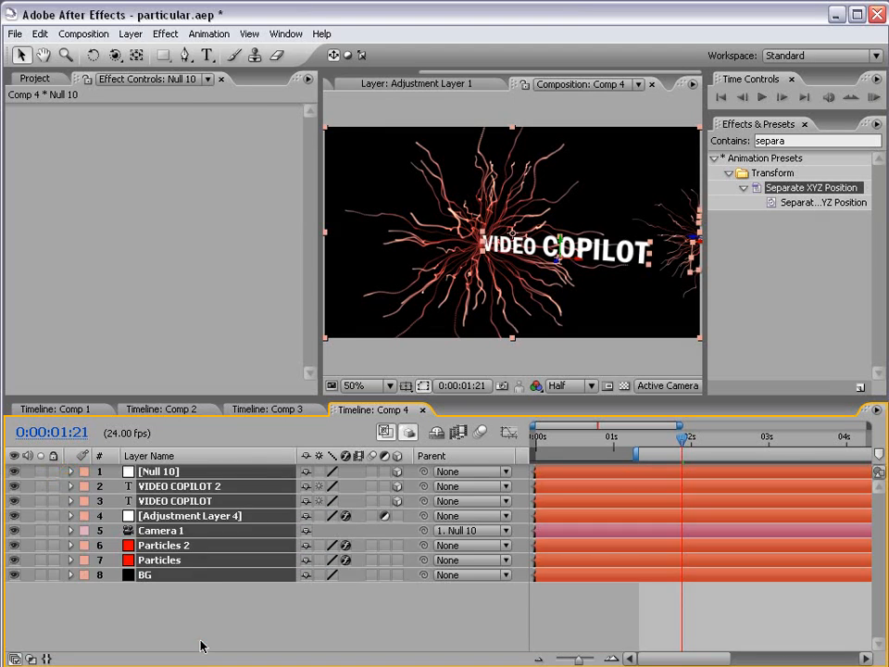
click(159, 474)
key(r)
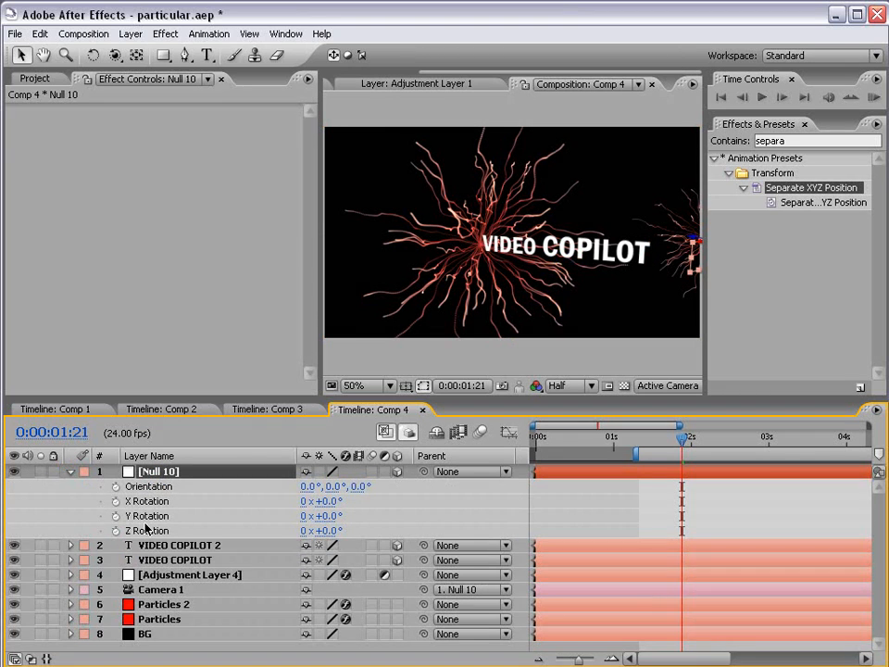
click(116, 486)
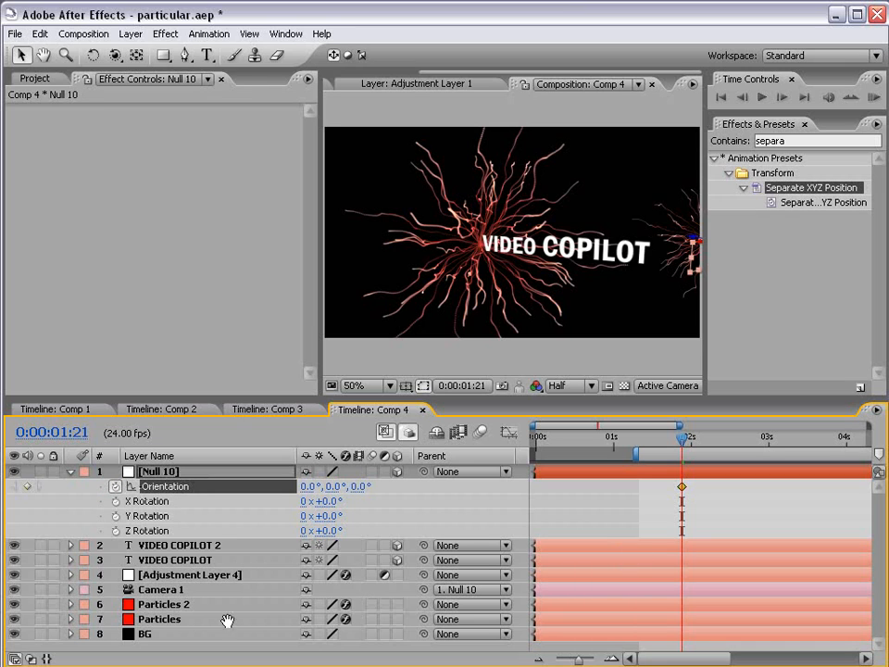
- Reveal Camera 1's keyframes and set Null 10's Y Orientation to 245° at 0:00:03:05, matching the camera's second keyframes
click(159, 589)
key(u)
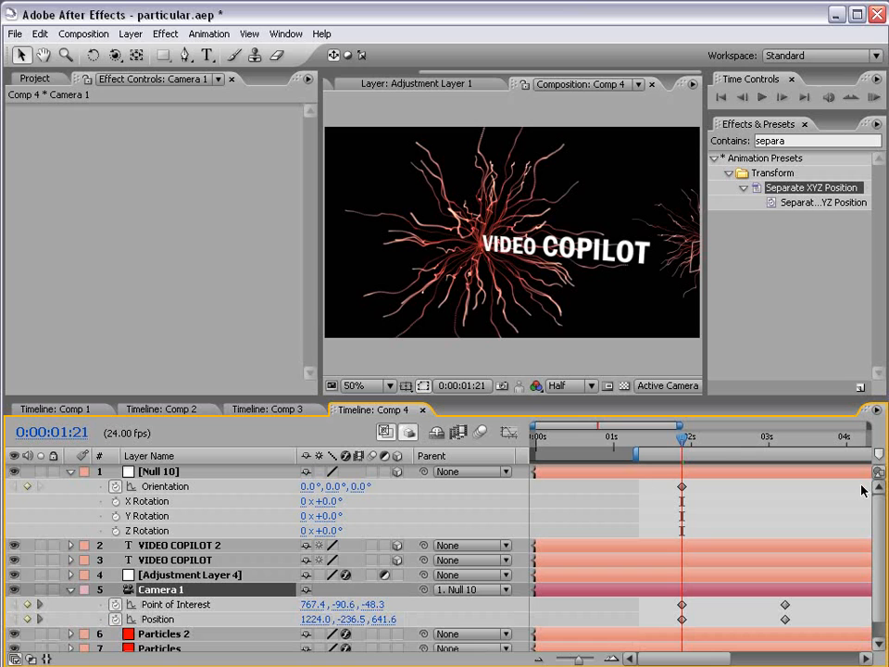
drag(686, 443, 785, 445)
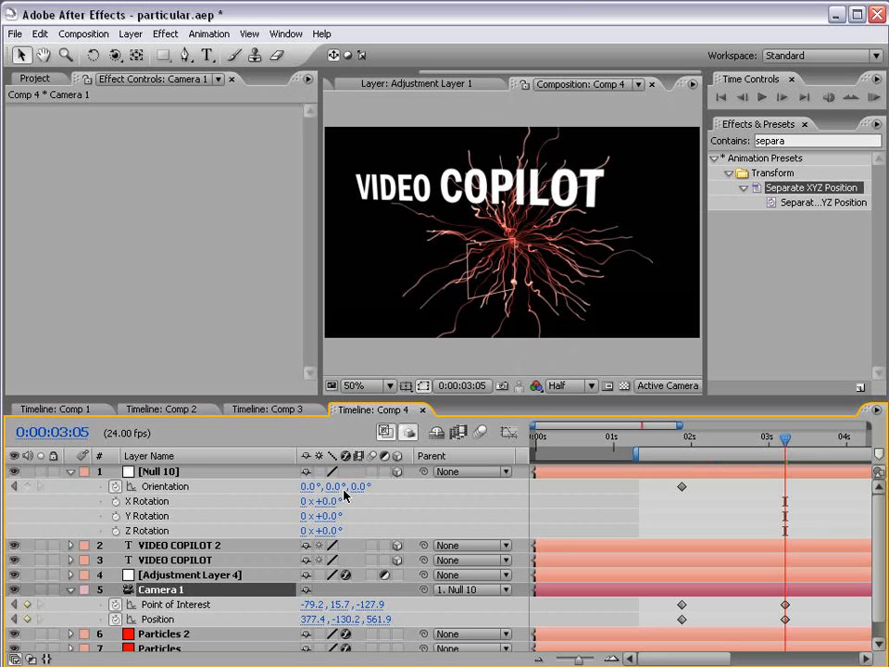
drag(332, 486, 234, 489)
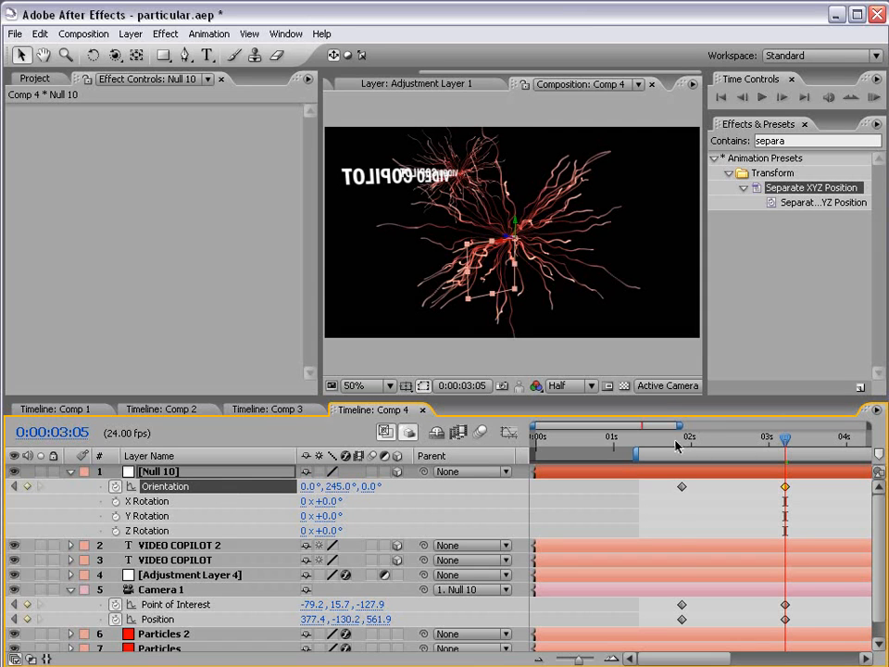
- Reframe the camera closer to the first burst and title at 0:00:01:21, with its Position at about 1242.1, -221.4, 482.8
mouse_move(676, 445)
mouse_down()
mouse_move(786, 443)
mouse_move(682, 444)
mouse_up()
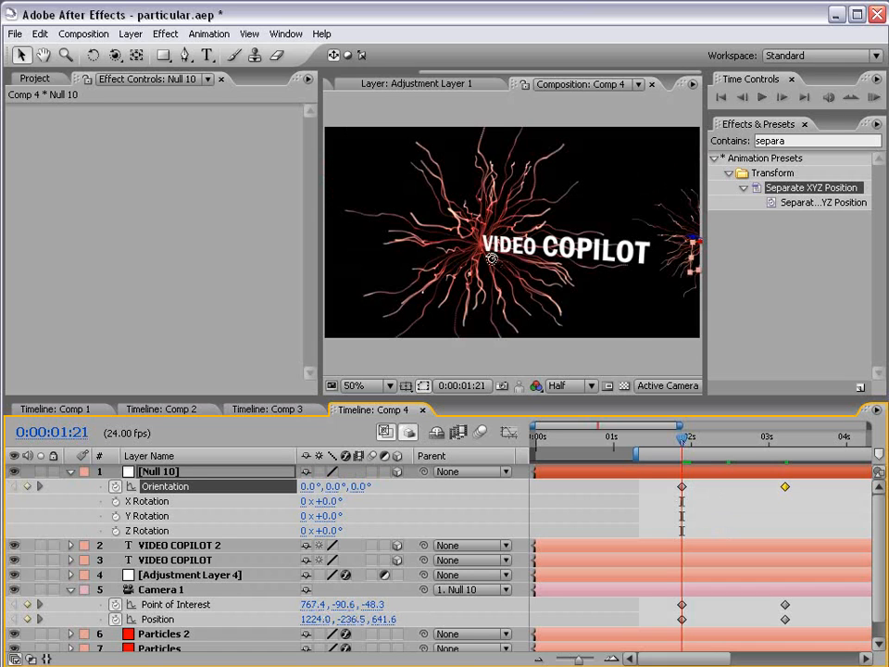
key(c)
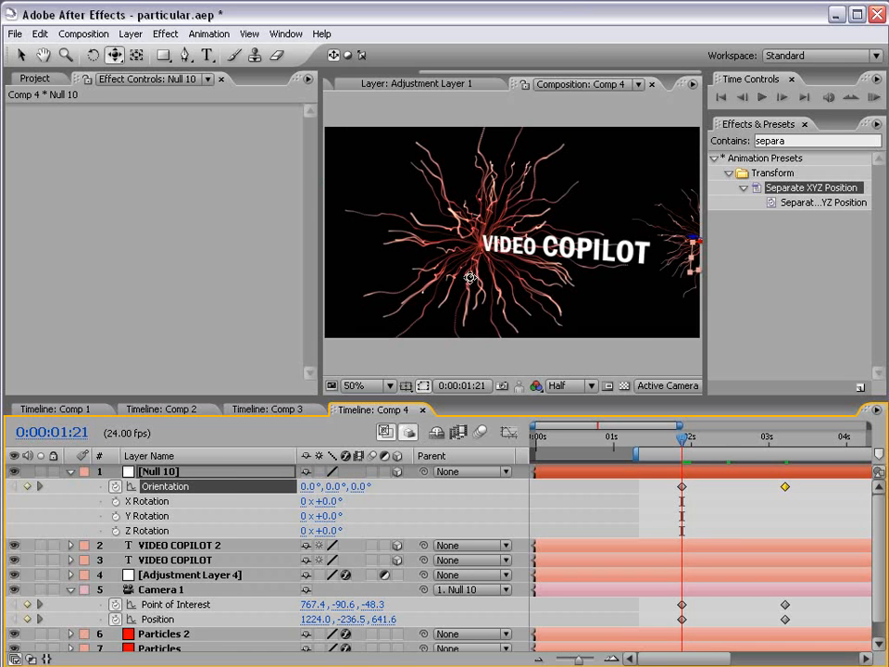
drag(470, 278, 523, 267)
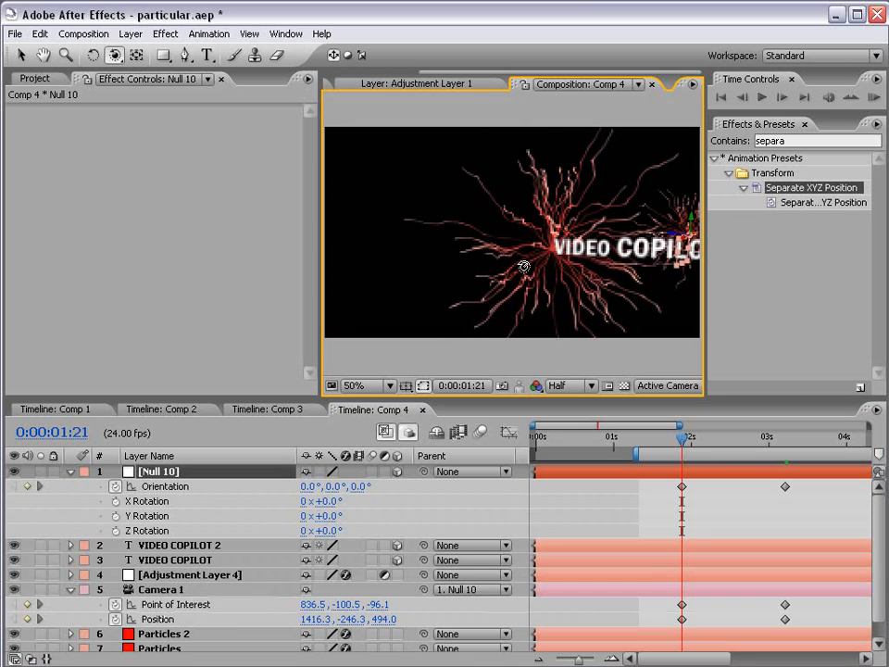
drag(583, 248, 528, 252)
key(c)
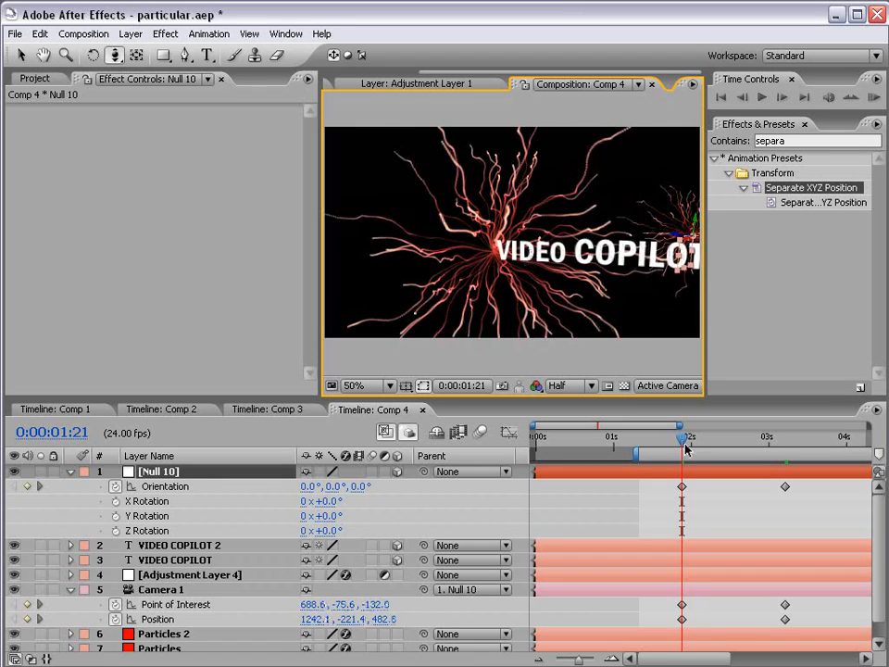
- Move the VIDEO COPILOT 2 title onto the second burst's center, viewed at 0:00:02:16
drag(689, 437, 747, 460)
key(v)
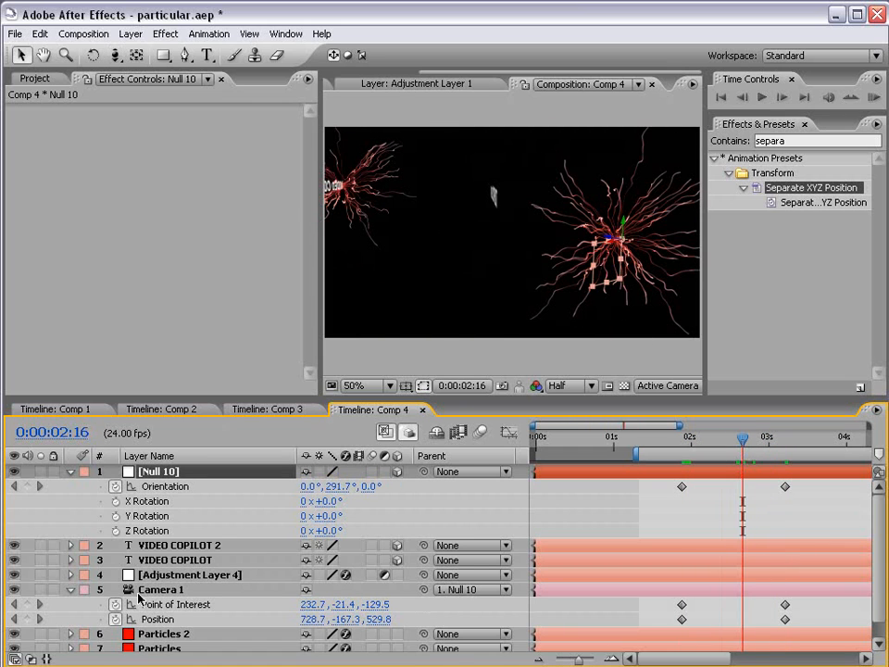
click(162, 547)
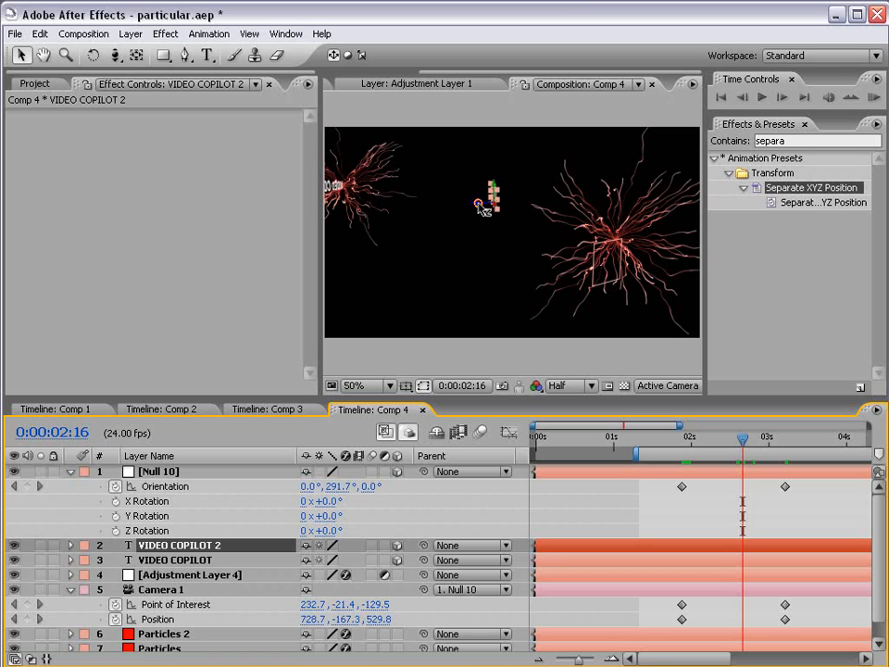
drag(480, 205, 626, 237)
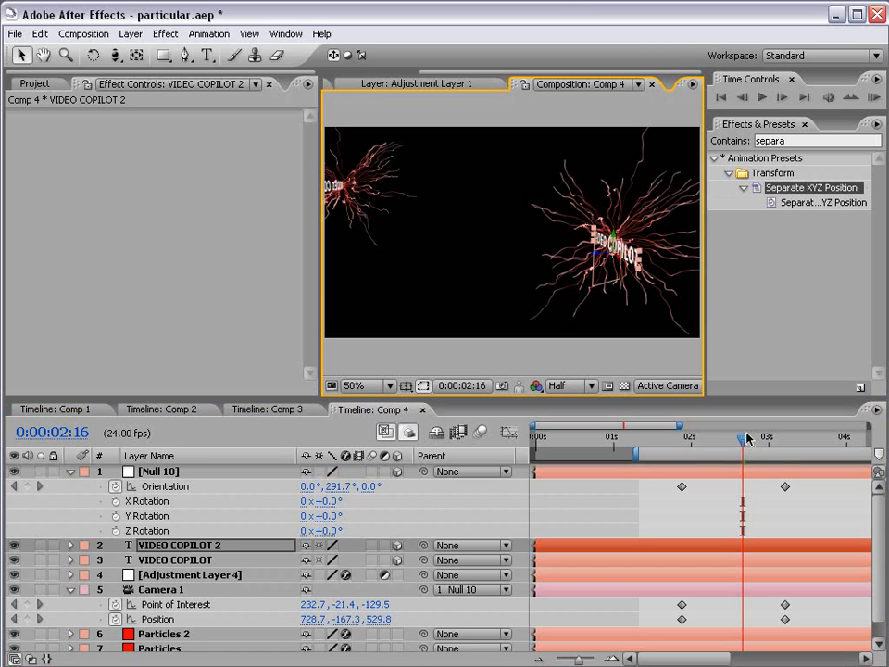
- Rotate the VIDEO COPILOT 2 title at 0:00:03:05 so that it reads forwards to the camera
drag(742, 439, 785, 443)
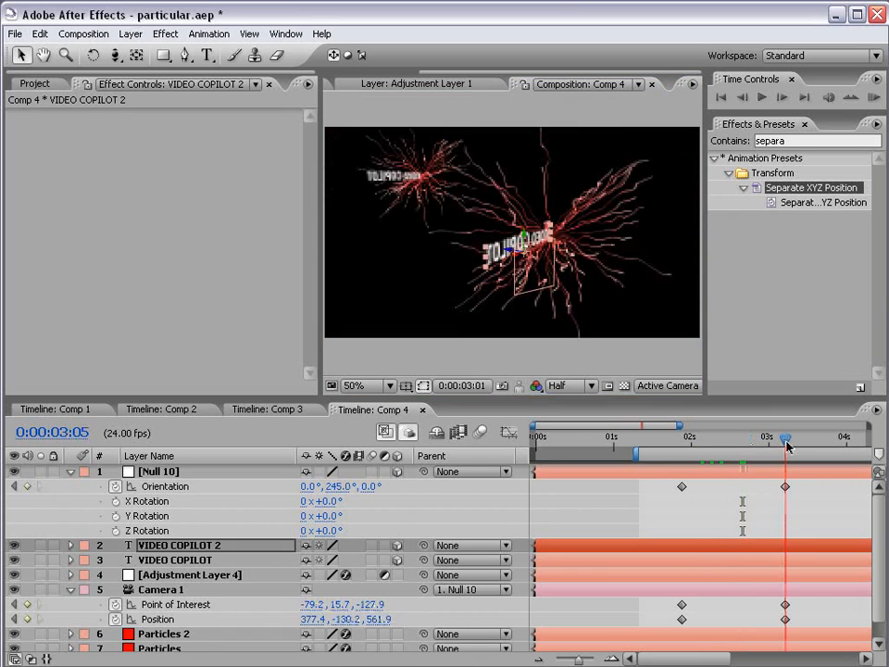
scroll(518, 239, up, 2)
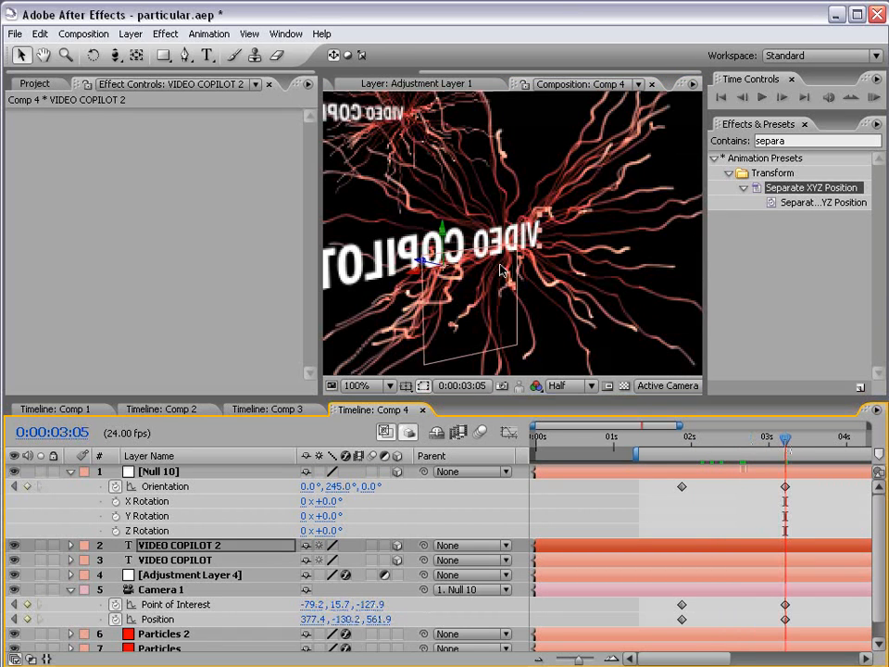
key(c)
drag(451, 242, 534, 246)
scroll(527, 245, down, 2)
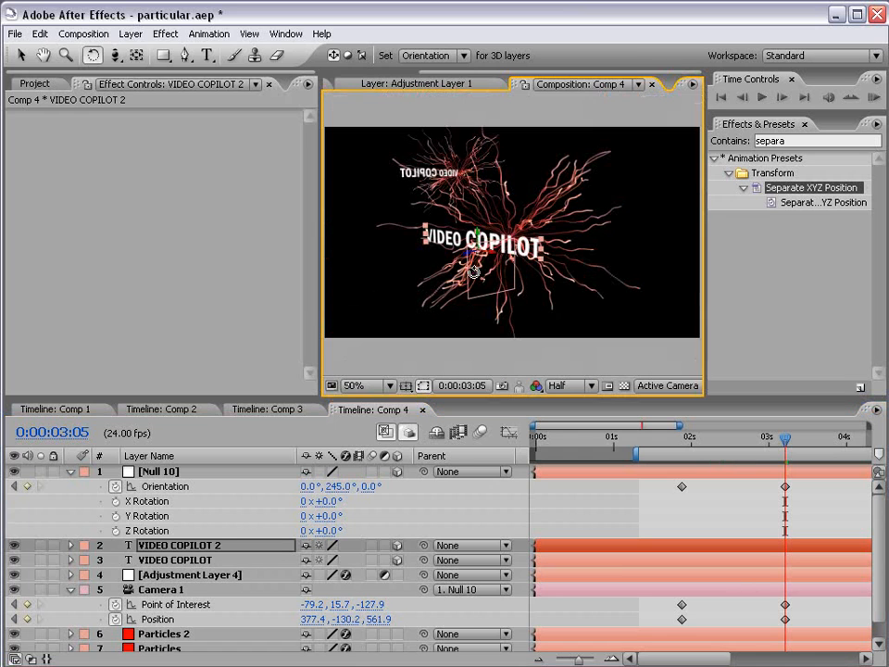
- Change the second burst's title text to THE VFX SITE
drag(486, 238, 422, 240)
key(ctrl+t)
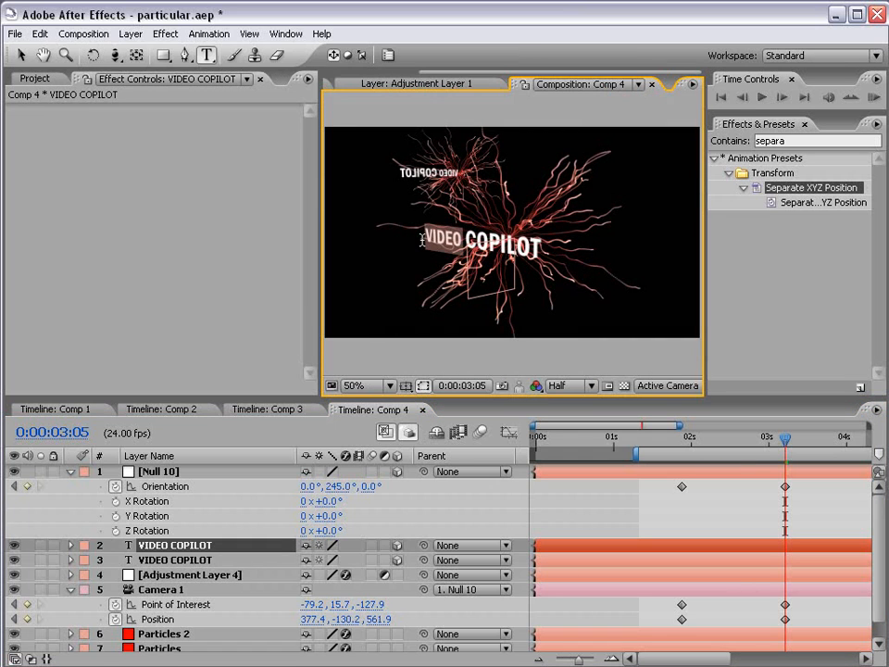
text(THE)
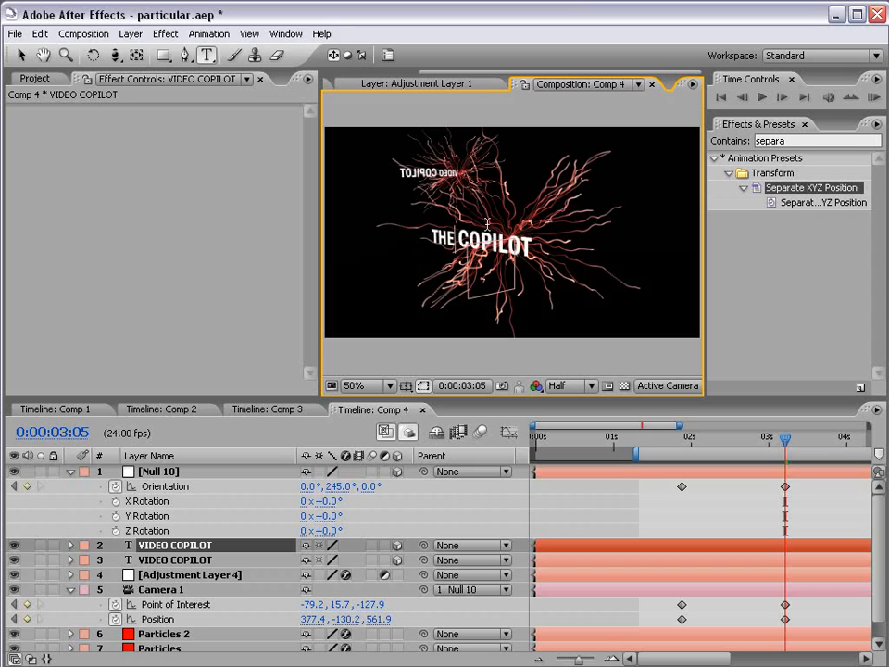
drag(463, 238, 547, 240)
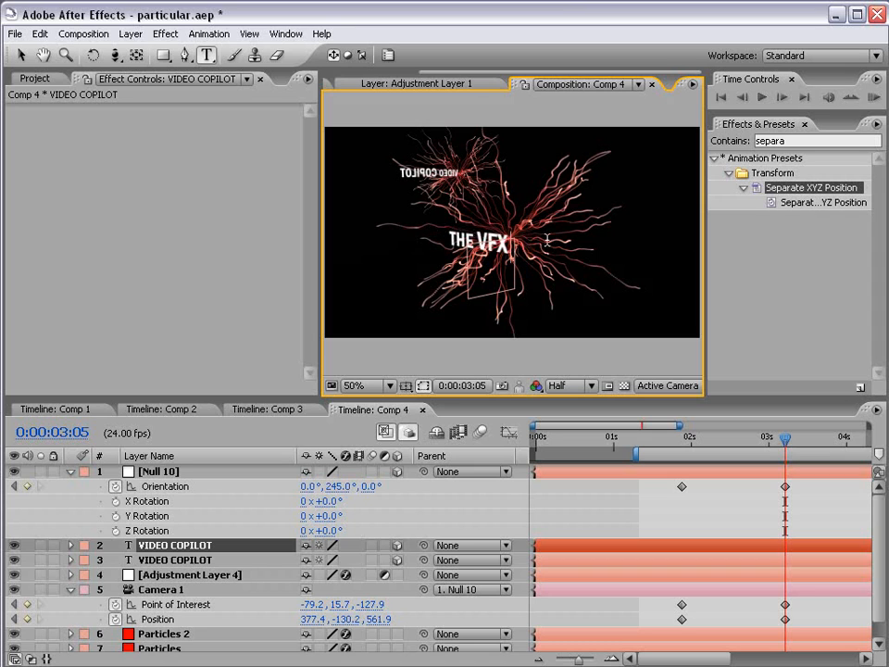
click(20, 53)
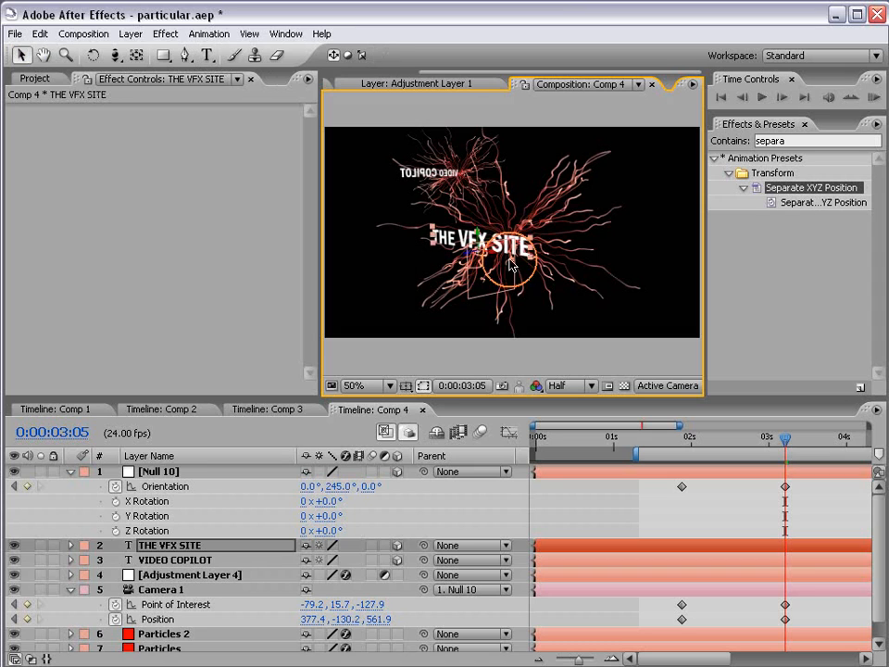
- Reposition THE VFX SITE title at its burst and lower the VIDEO COPILOT title below the first burst's center at 0:00:01:21
drag(496, 250, 566, 255)
drag(783, 441, 742, 442)
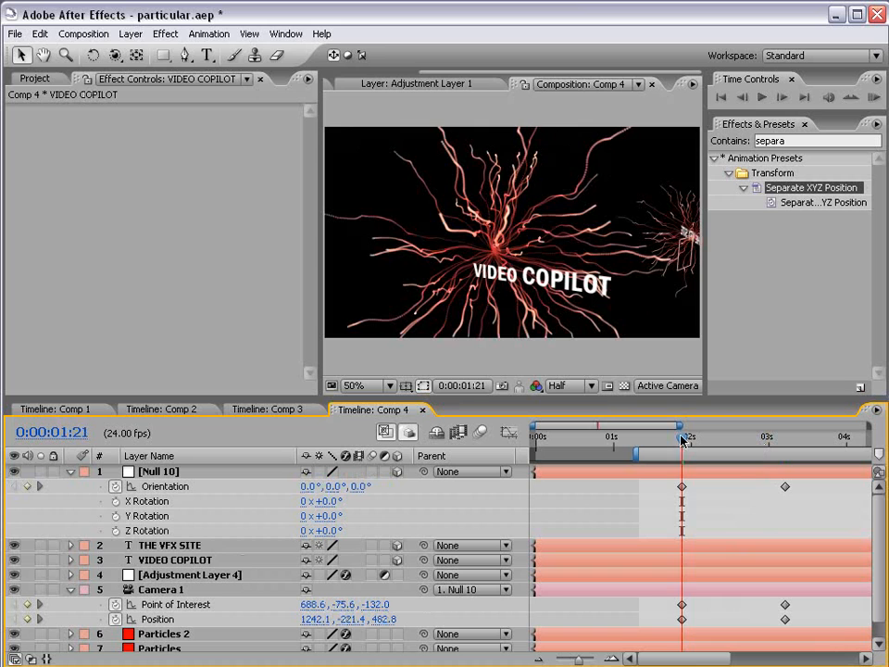
mouse_move(682, 440)
mouse_down()
mouse_move(657, 441)
mouse_move(786, 448)
mouse_move(683, 452)
mouse_up()
- Add the expression wiggle(.5,200) to Camera 1's Position
click(70, 471)
click(160, 533)
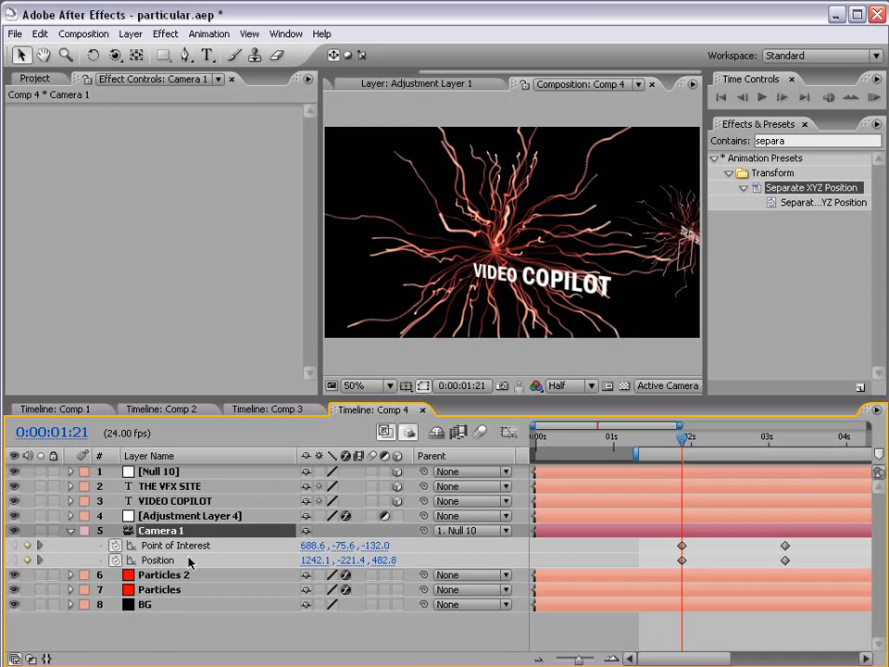
alt+click(114, 560)
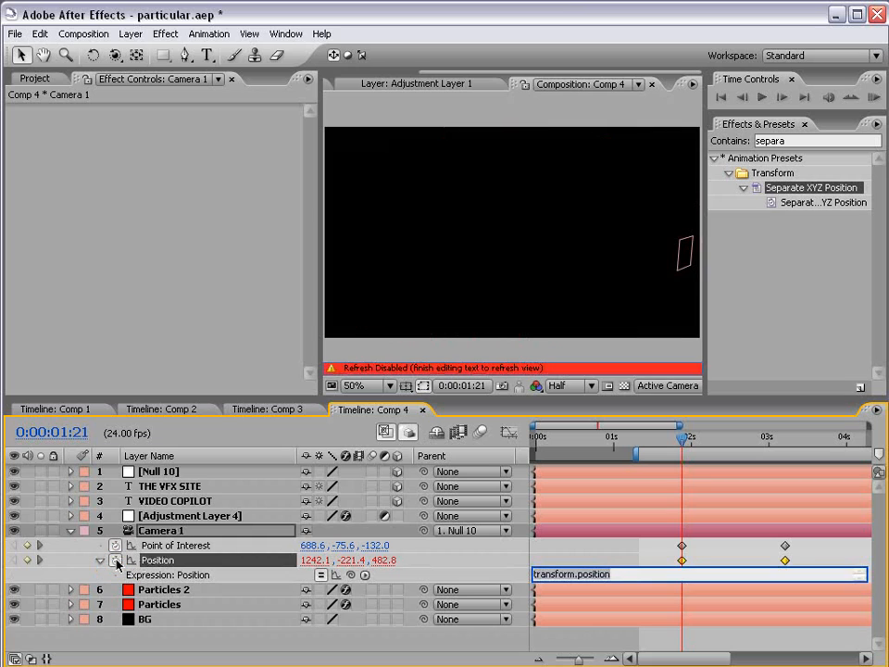
text(wiggle(.5,200)
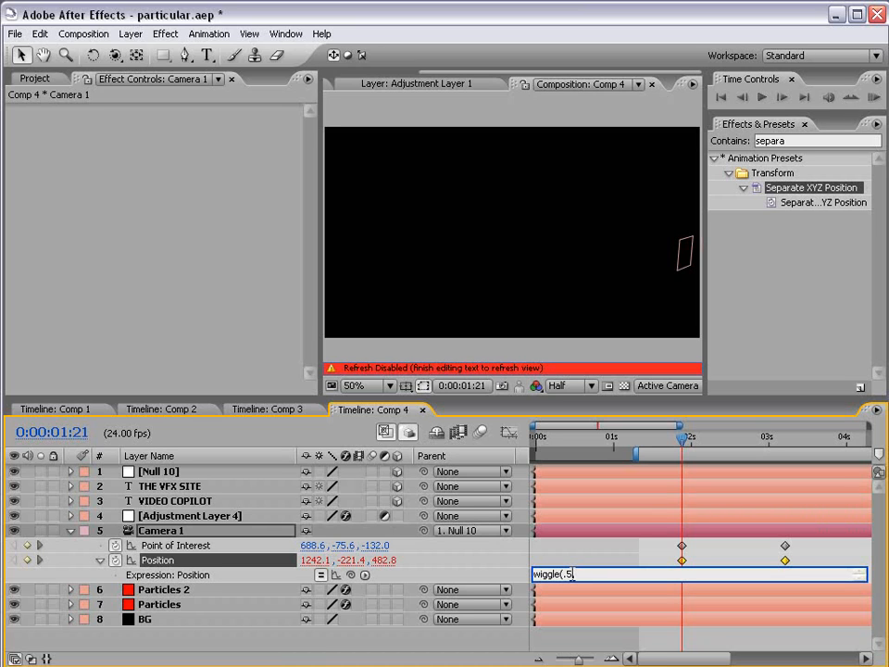
click(599, 544)
- Move the work area start to about 1 second and change Camera 1's Position expression to wiggle(.5,150)
drag(638, 455, 610, 455)
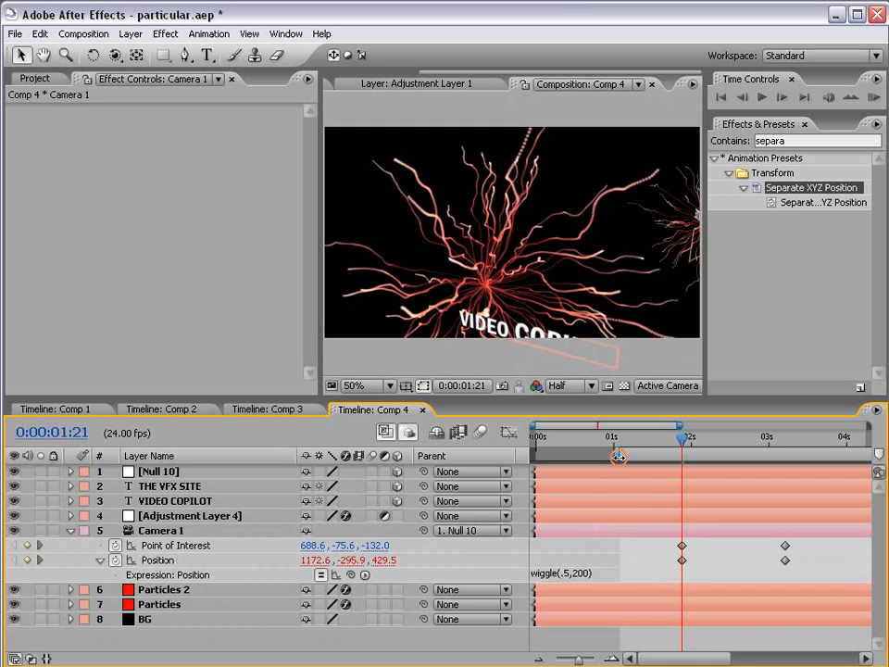
click(565, 574)
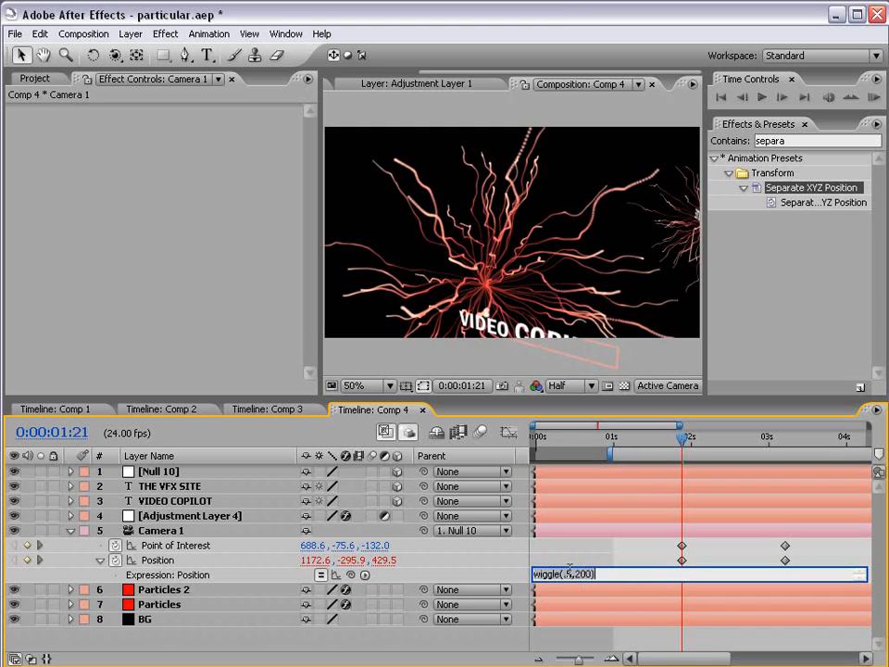
click(688, 560)
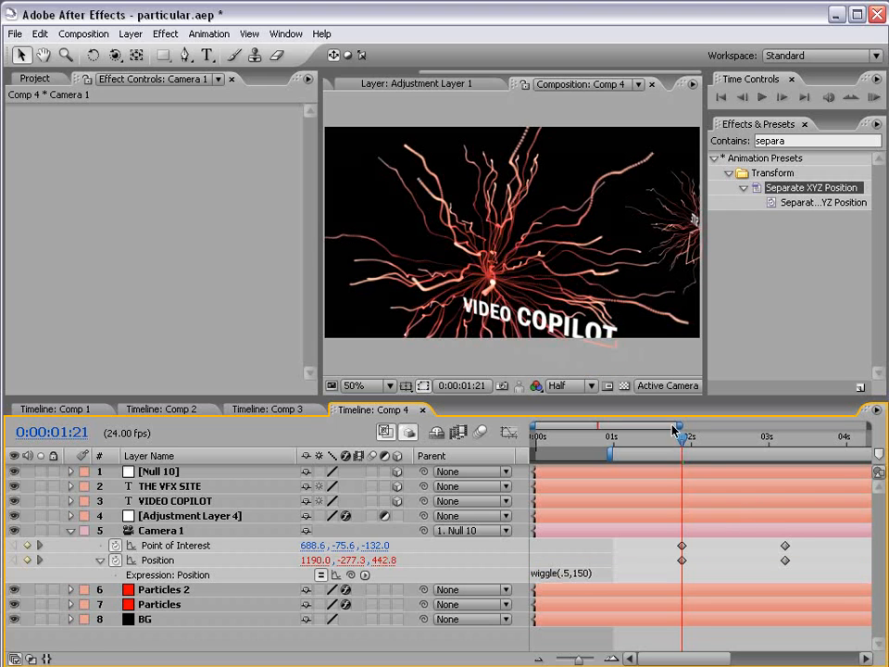
- Track the camera at 0:00:01:21 so that the first burst and the whole VIDEO COPILOT title are framed near the center
drag(683, 439, 681, 478)
key(c)
key(c)
drag(528, 291, 494, 265)
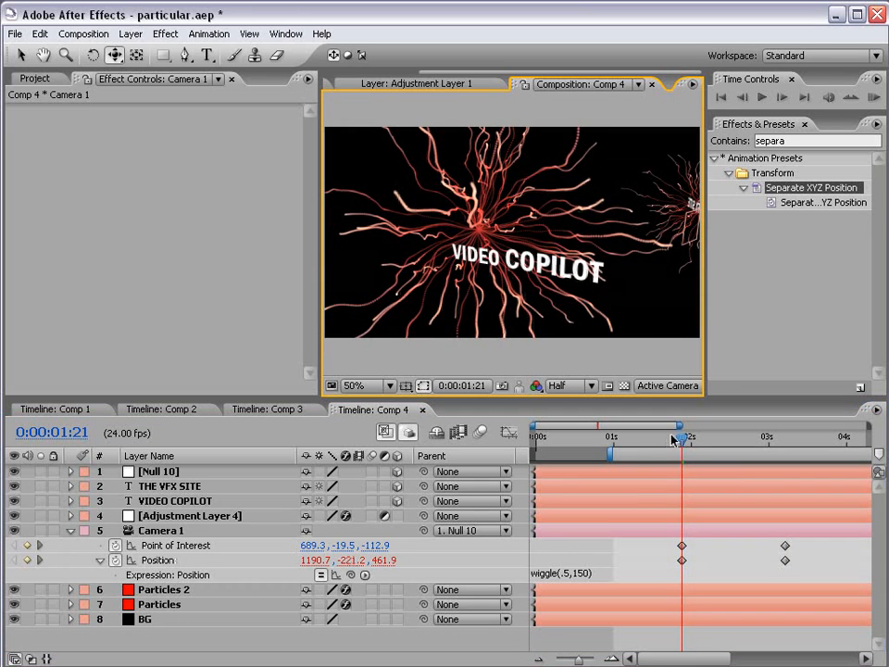
- Move the camera closer at 0:00:03:05 so that THE VFX SITE and its burst fill more of the frame
drag(676, 439, 785, 439)
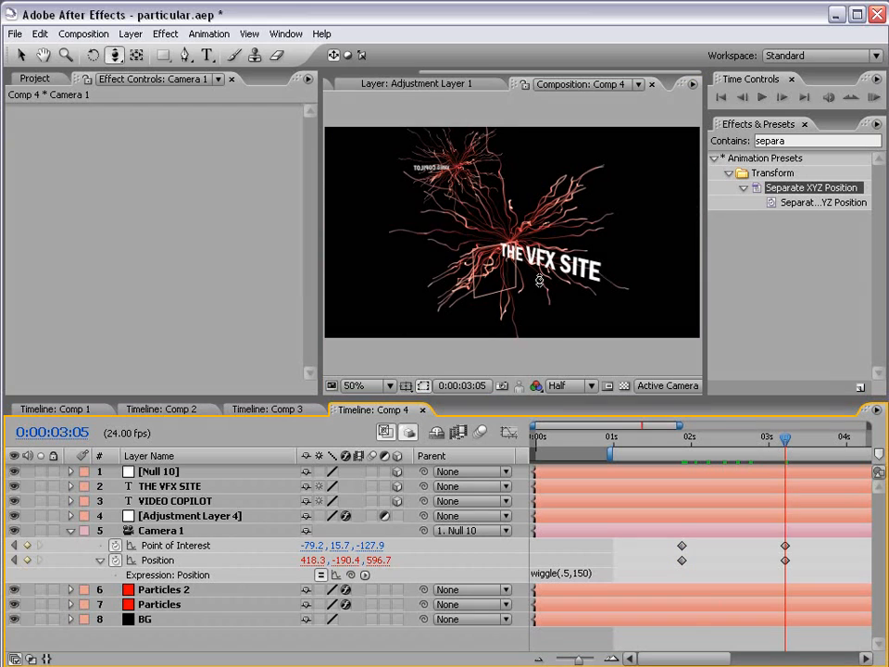
drag(539, 280, 568, 266)
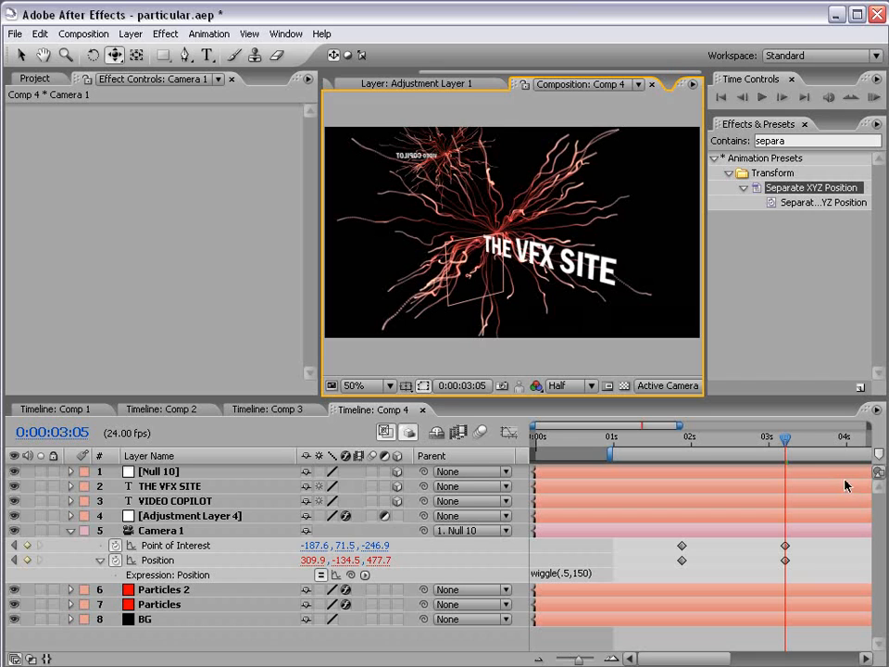
- Apply Easy Ease to Camera 1's Point of Interest and Position keyframes at 0:00:01:21 and 0:00:03:05
drag(777, 442, 675, 442)
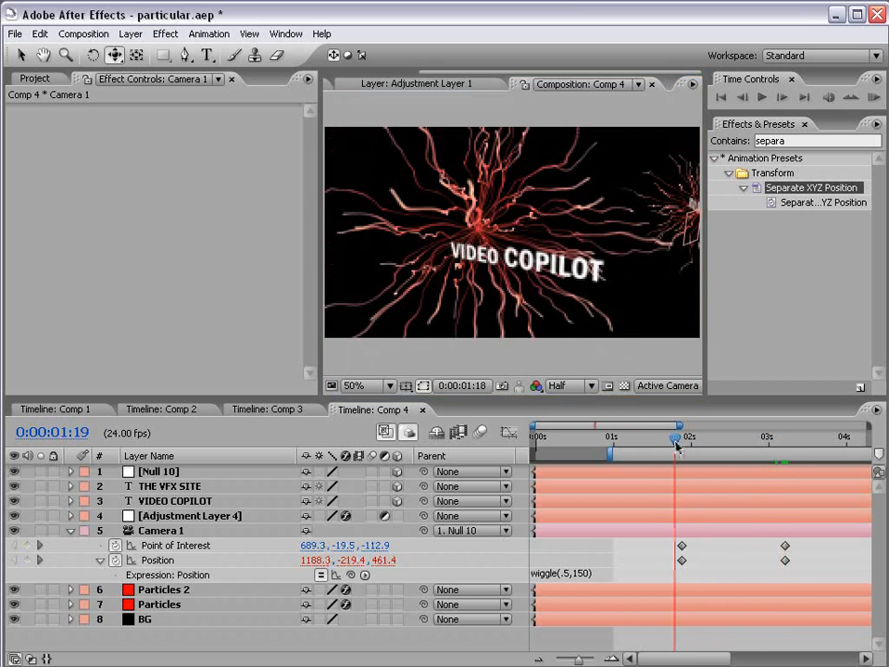
click(161, 477)
key(p)
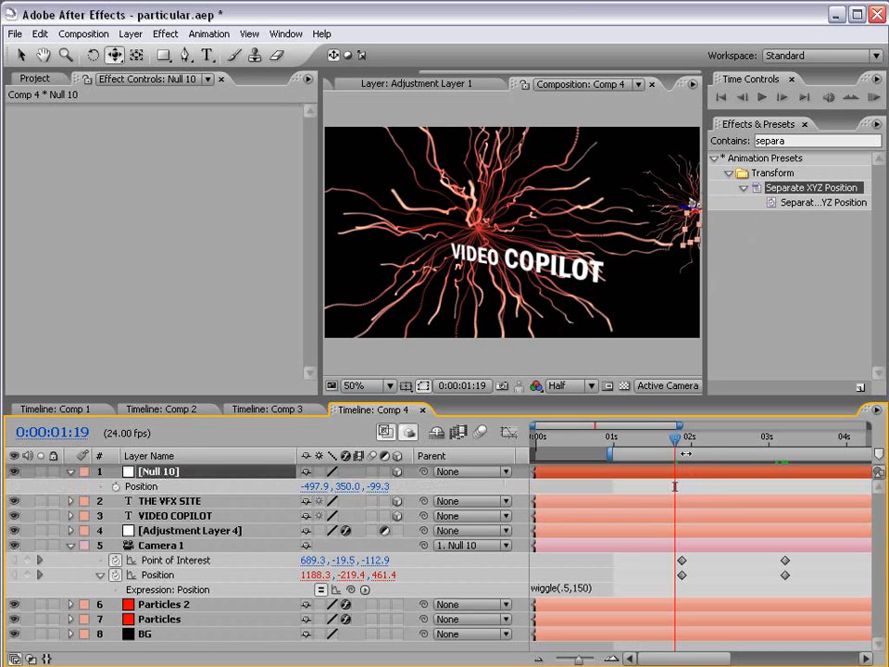
mouse_move(678, 443)
mouse_down()
mouse_move(781, 450)
mouse_move(694, 449)
mouse_up()
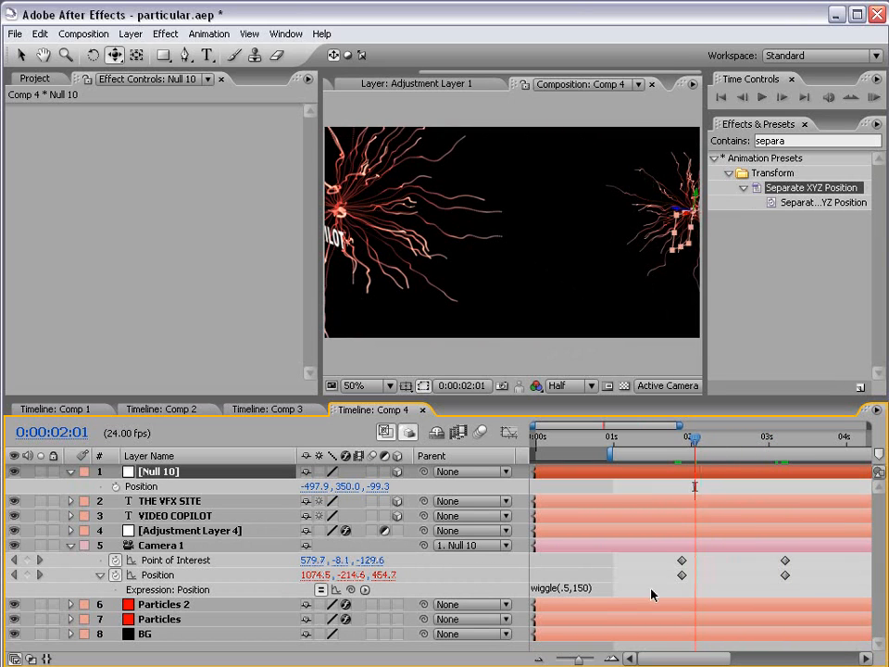
drag(663, 569, 800, 582)
key(F9)
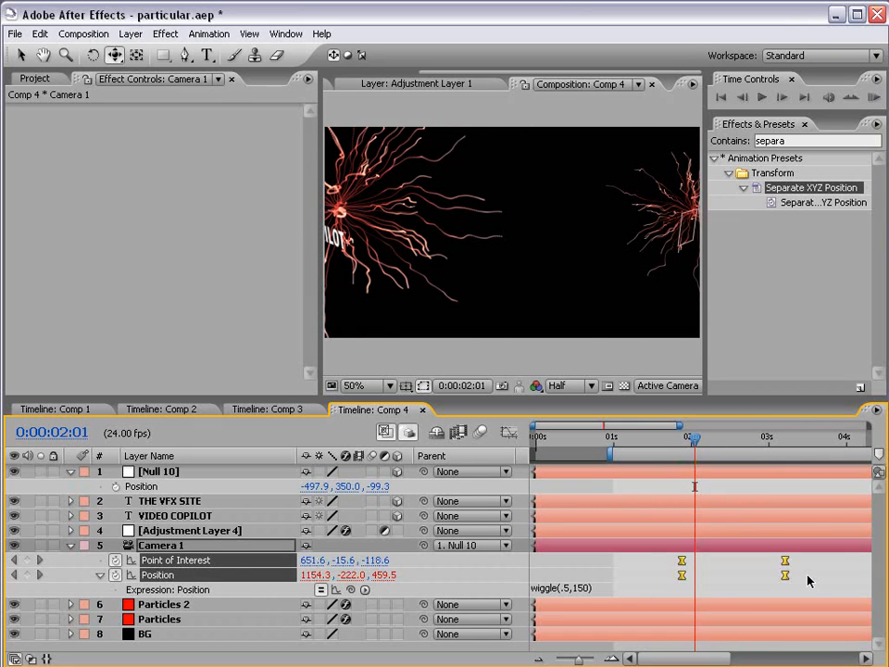
- Apply Easy Ease to both Orientation keyframes of Null 10, preview the swing, and collapse the null and camera properties
click(193, 472)
key(r)
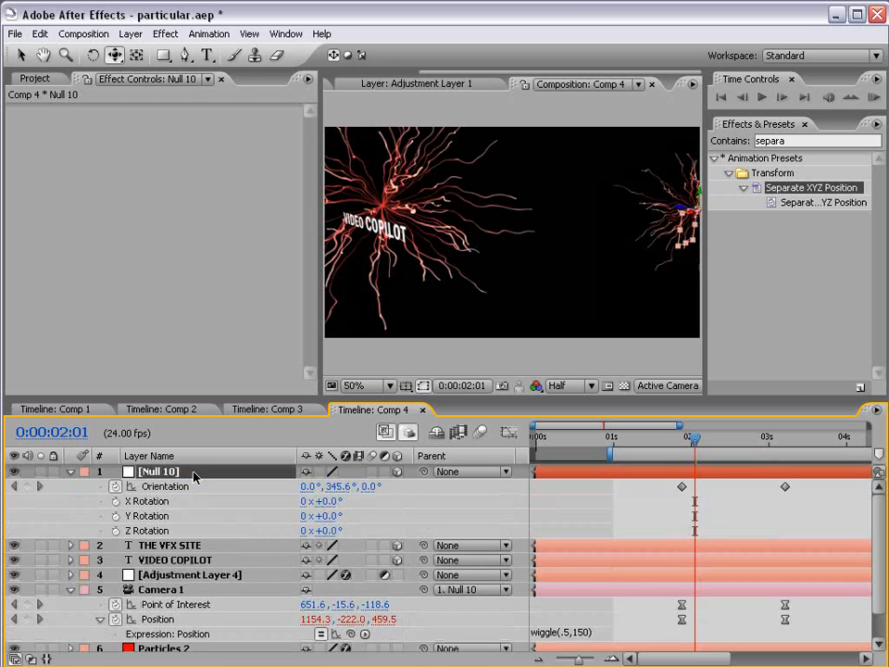
drag(670, 493, 792, 490)
key(F9)
click(734, 482)
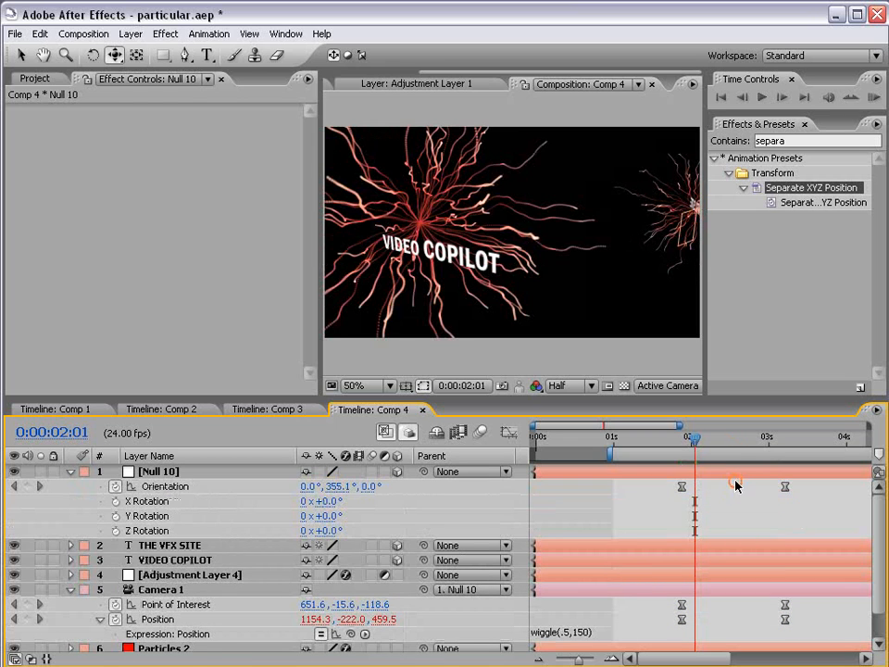
drag(686, 445, 788, 448)
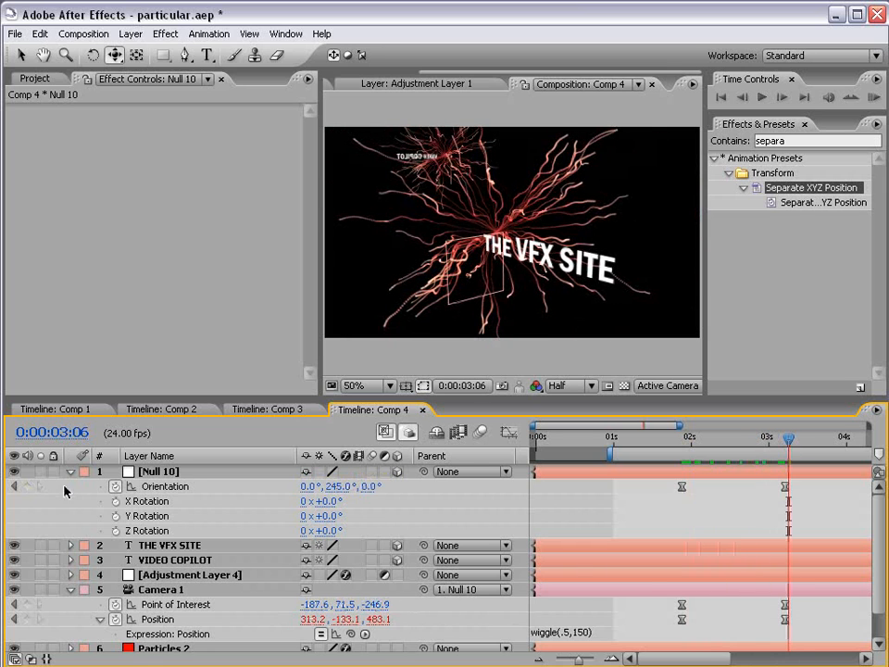
click(70, 472)
click(71, 530)
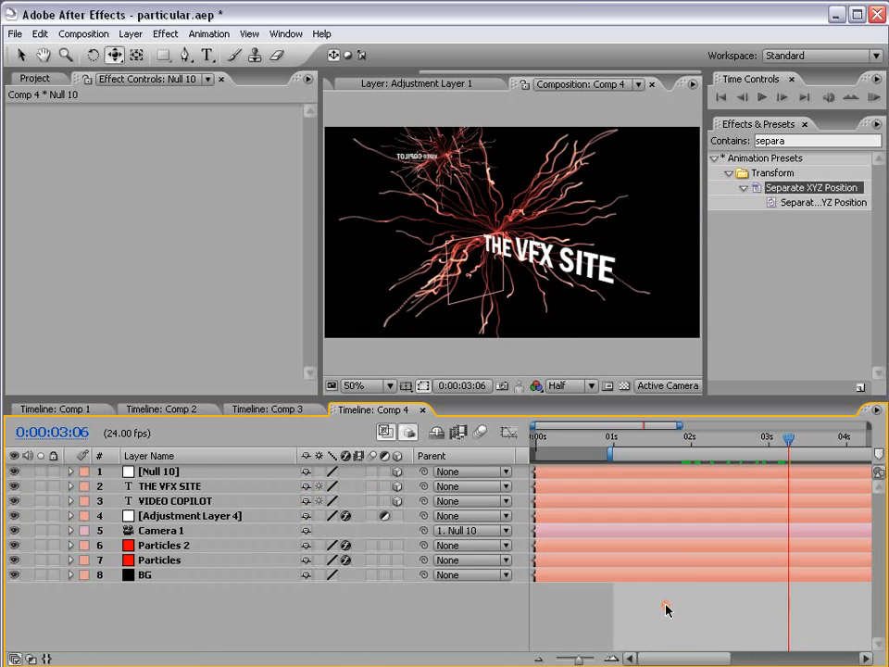
- Show Camera 1's camera options and turn on Depth of Field
click(161, 549)
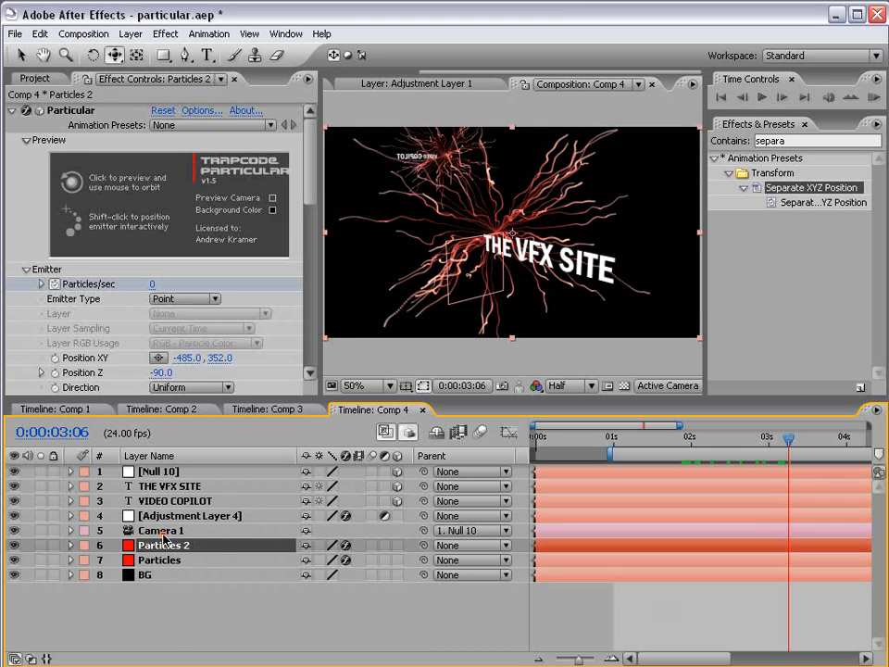
click(163, 532)
key(a)
key(a)
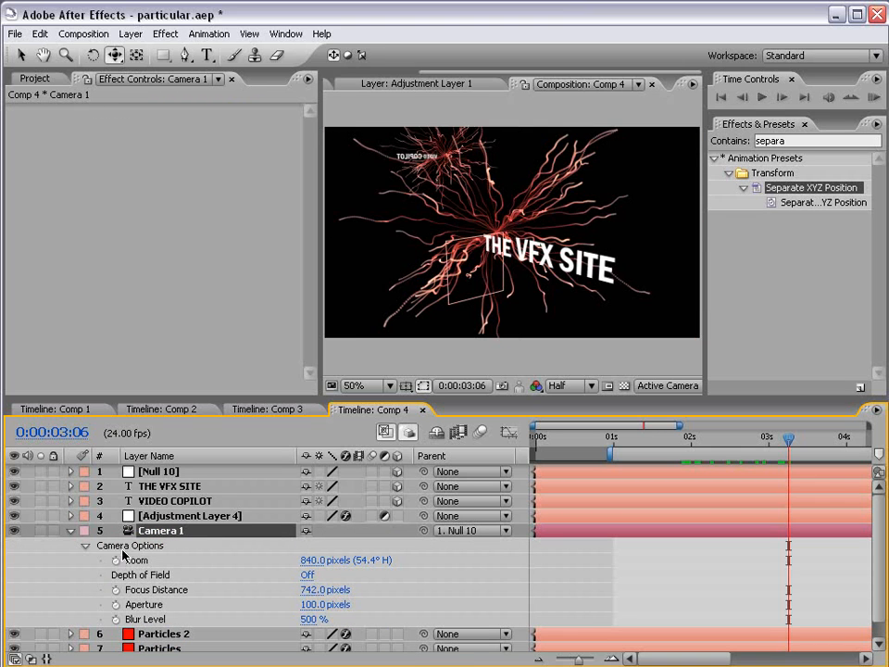
click(307, 575)
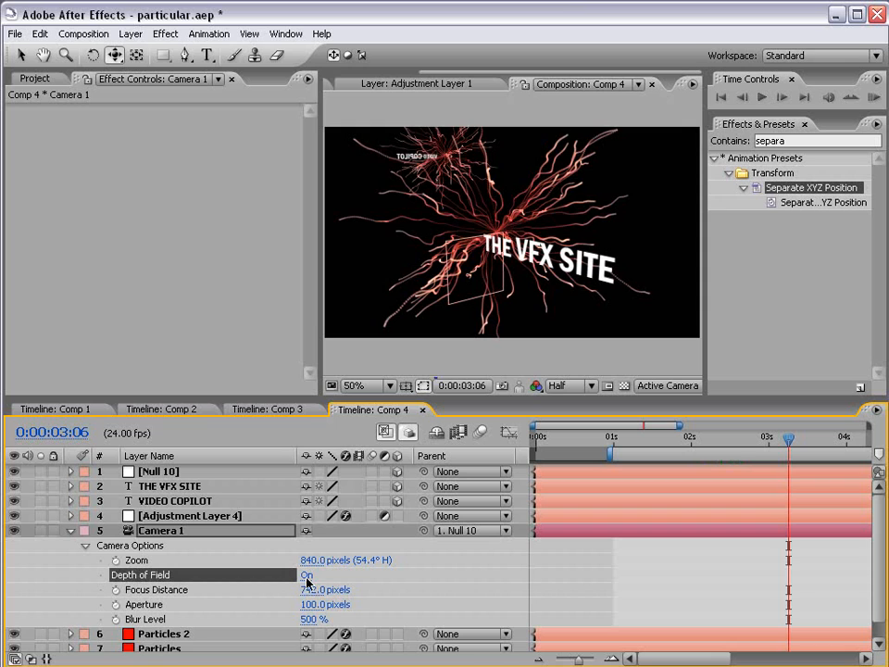
- Set Camera 1's Focus Distance to 520 pixels while viewing the VIDEO COPILOT burst at 0:00:01:05
click(572, 571)
click(627, 439)
drag(626, 439, 631, 439)
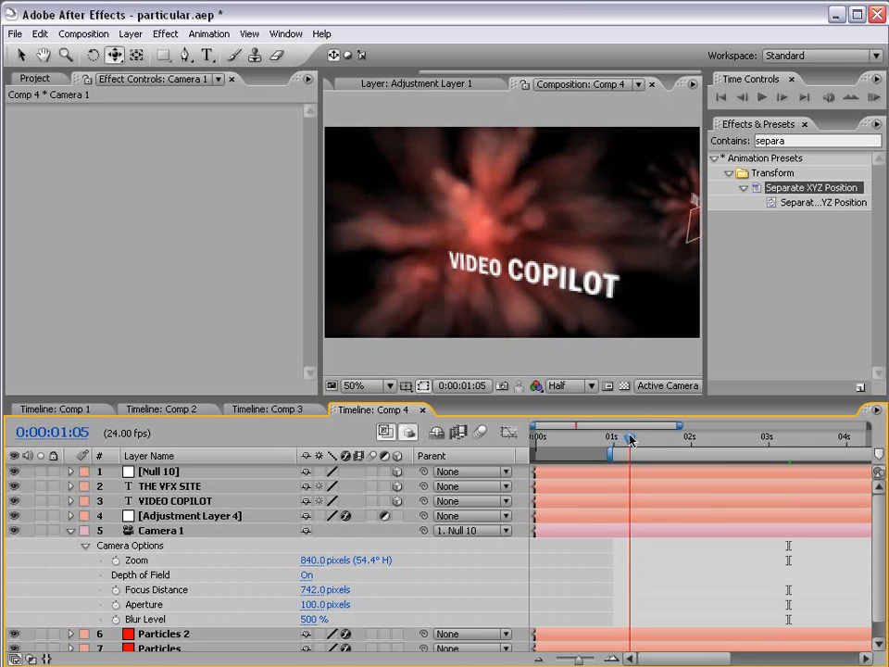
click(149, 533)
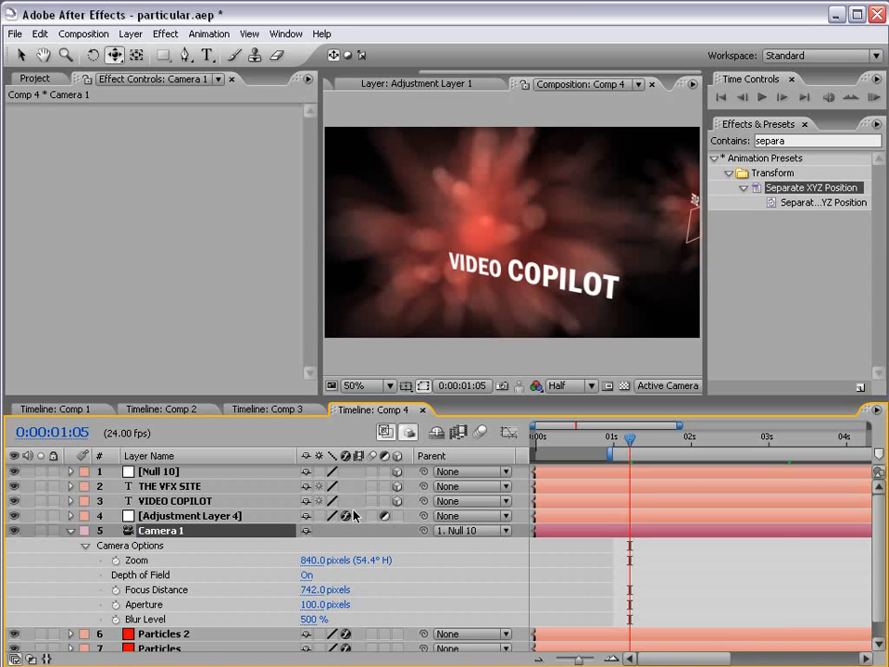
drag(314, 590, 254, 590)
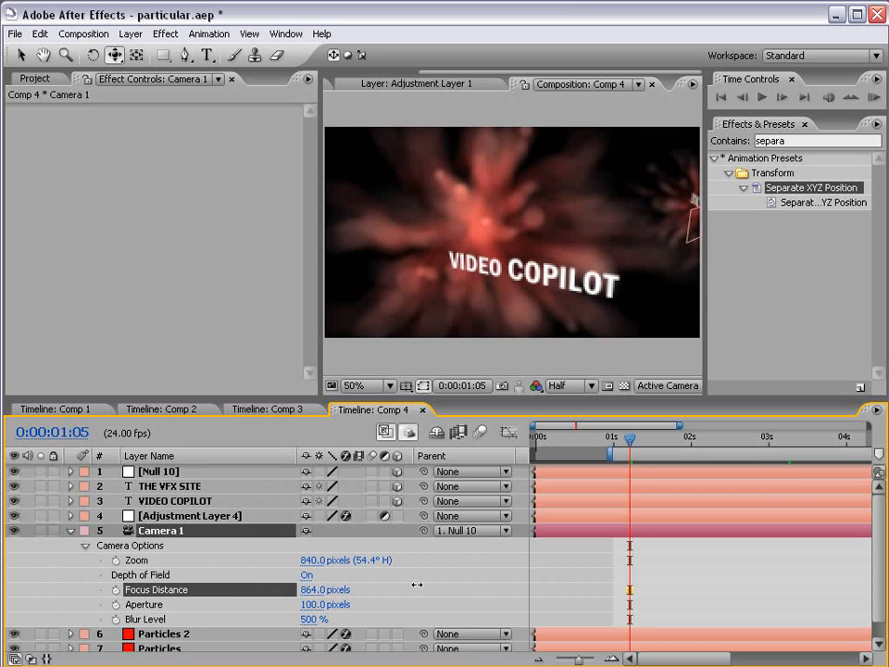
drag(417, 585, 240, 596)
drag(144, 590, 142, 589)
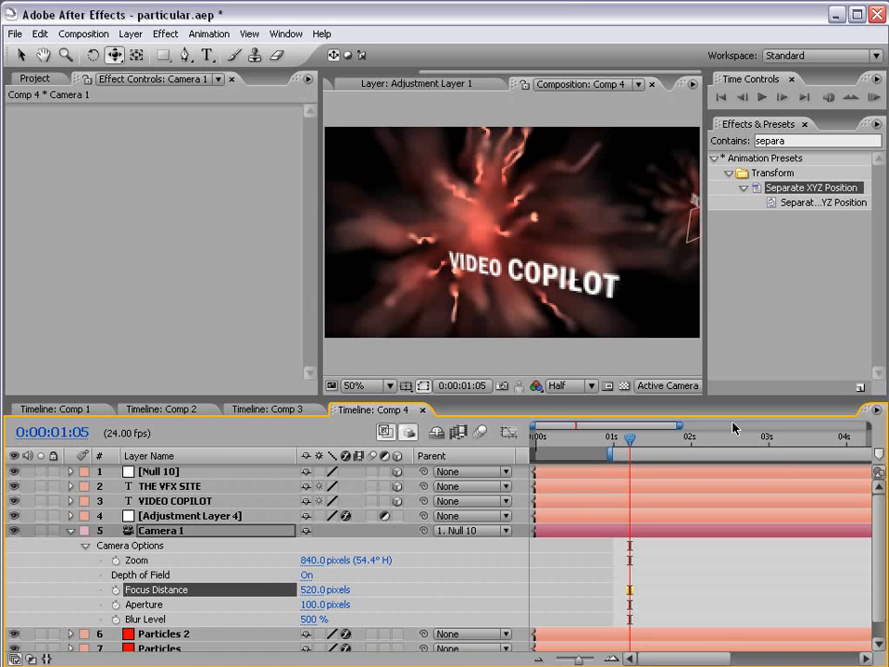
- Set Camera 1's Blur Level to 400% and inspect the blurred streaks in an enlarged composition view
click(307, 618)
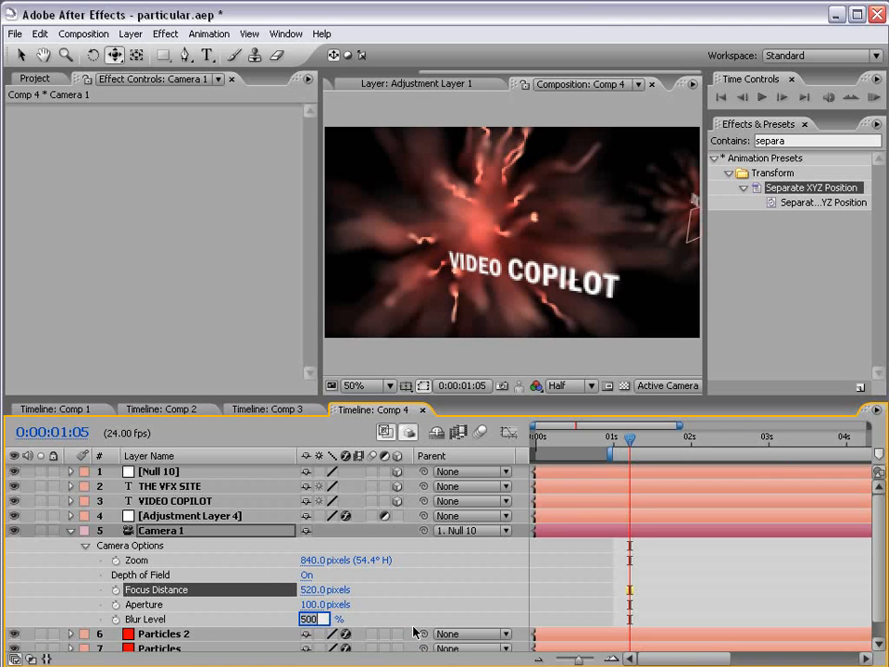
text(400)
key(Return)
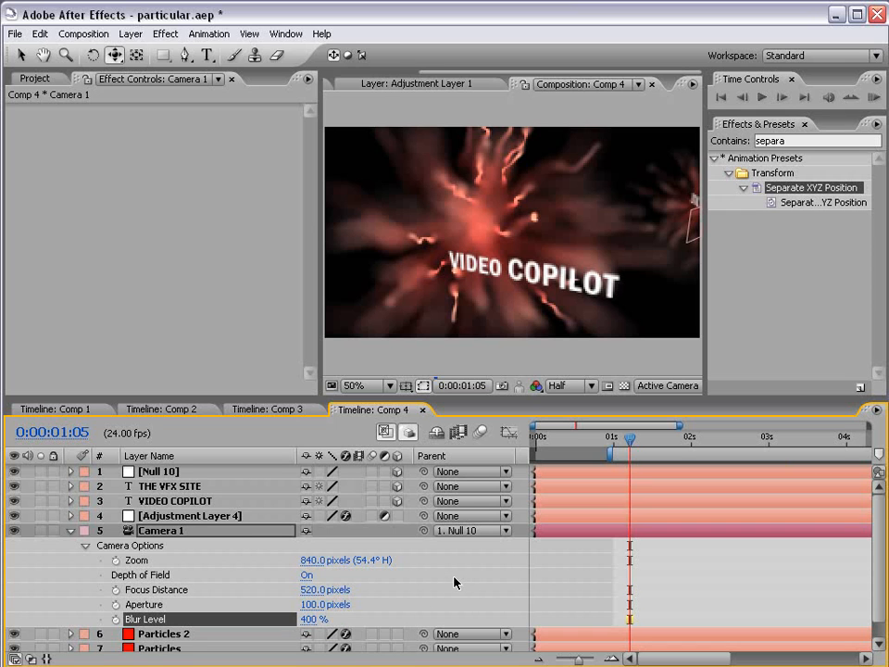
key(grave)
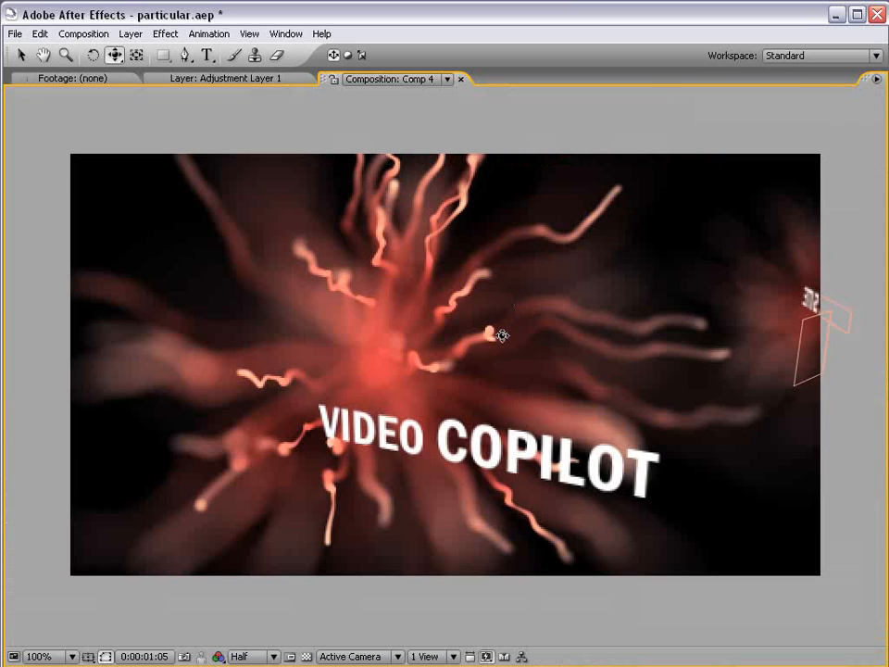
key(grave)
- Turn the VIDEO COPILOT title to face the camera more directly and shift it up beside the first burst's center
key(v)
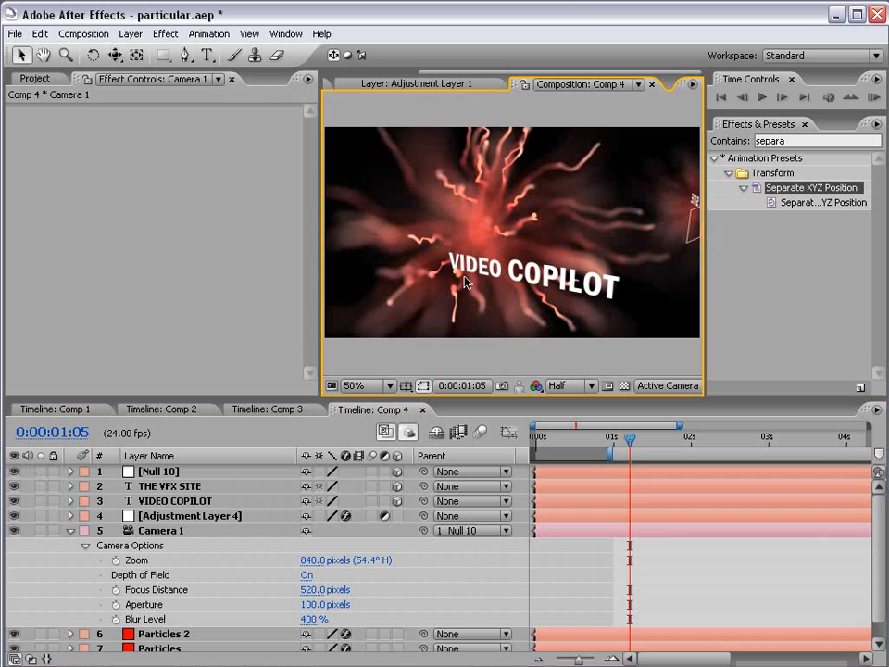
click(517, 277)
key(w)
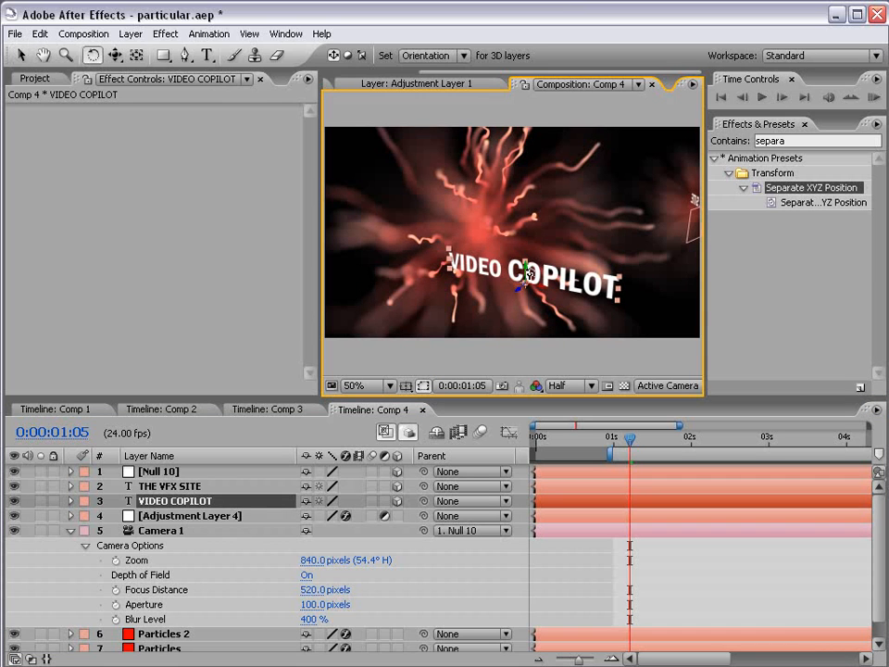
drag(529, 272, 541, 273)
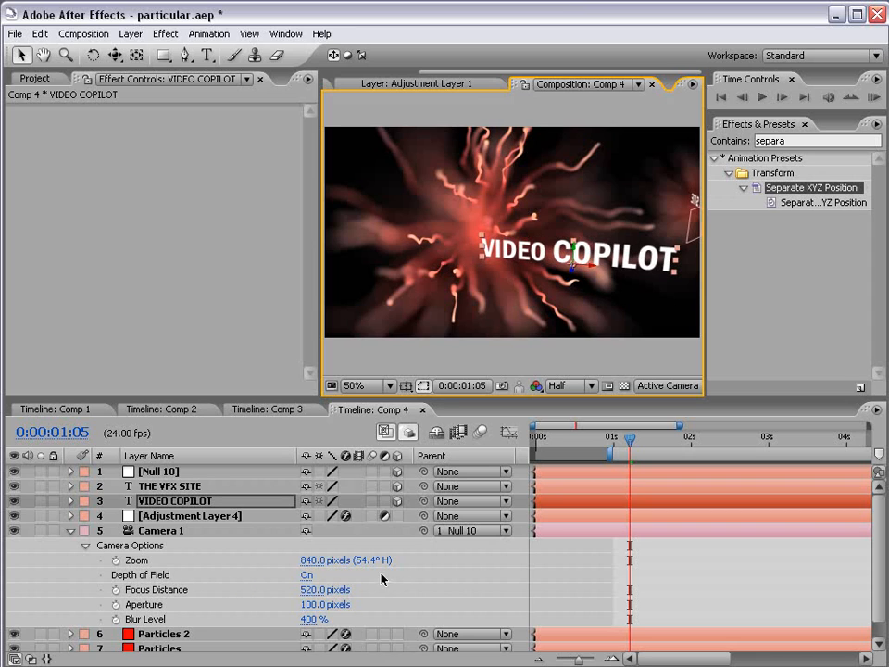
- Keyframe Camera 1's Focus Distance, Aperture and Blur Level at 0:00:01:21, and set Blur Level to 500% at 0:00:03:05
drag(116, 590, 116, 620)
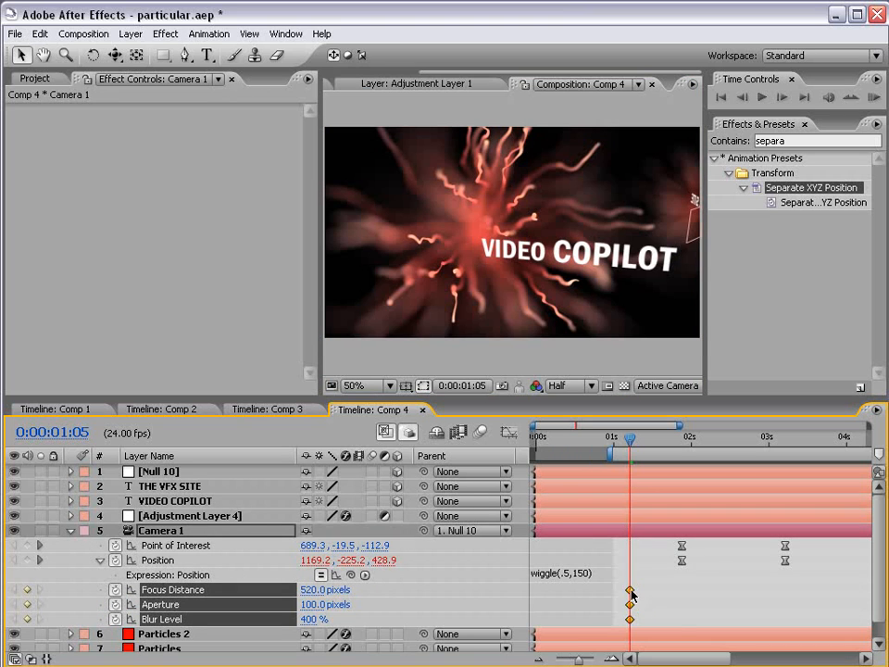
drag(630, 592, 683, 596)
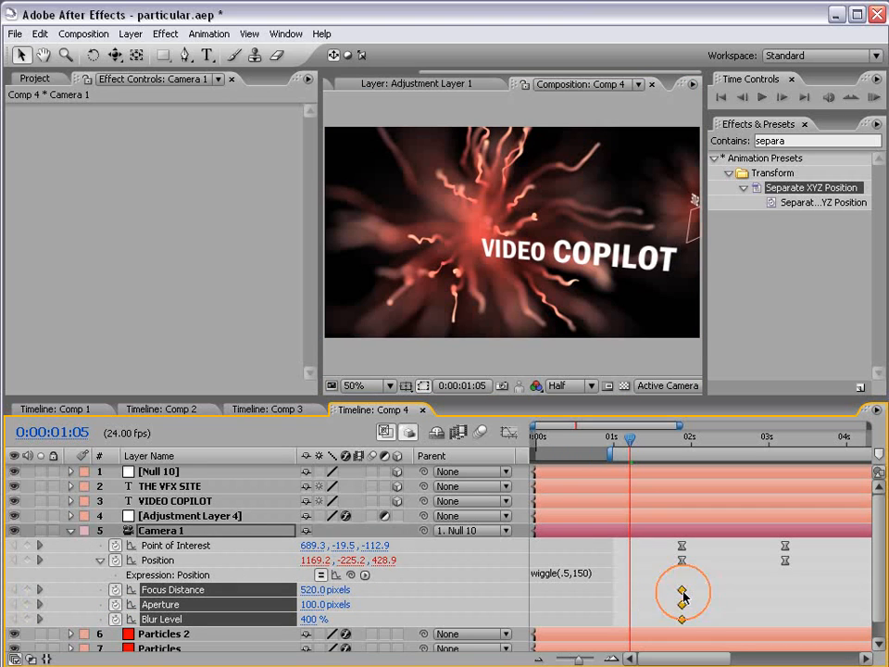
drag(683, 443, 785, 444)
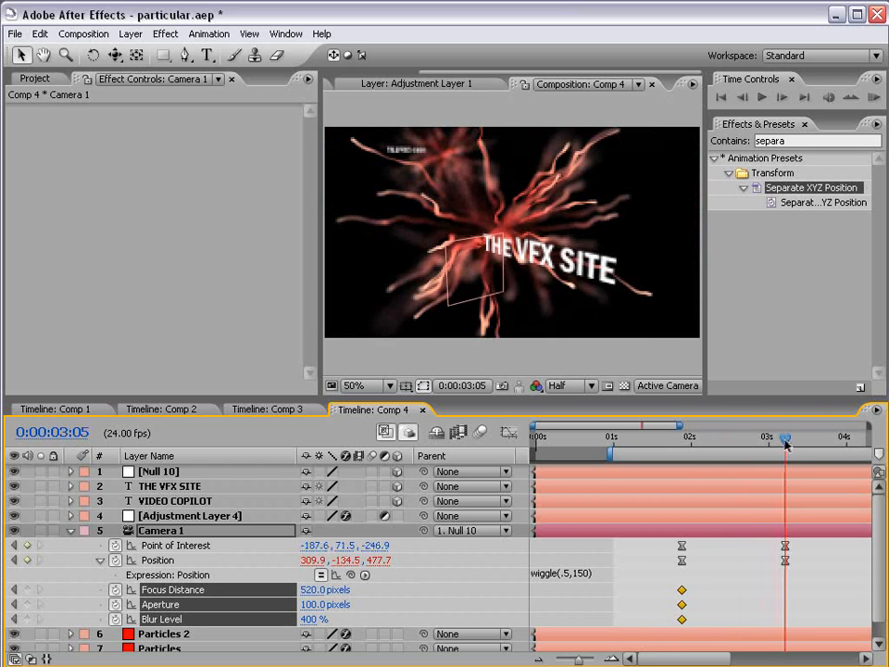
click(311, 619)
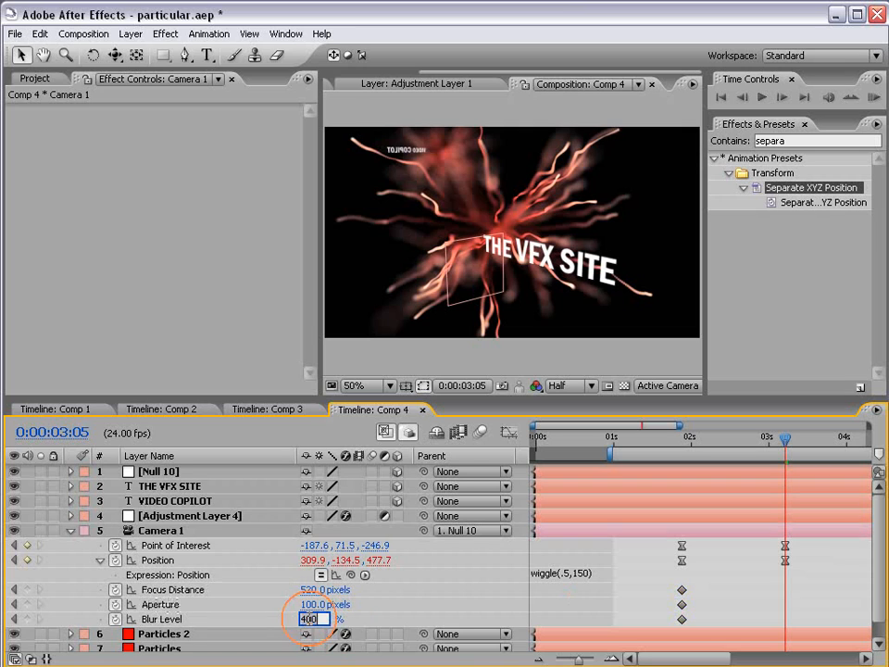
text(60)
key(Return)
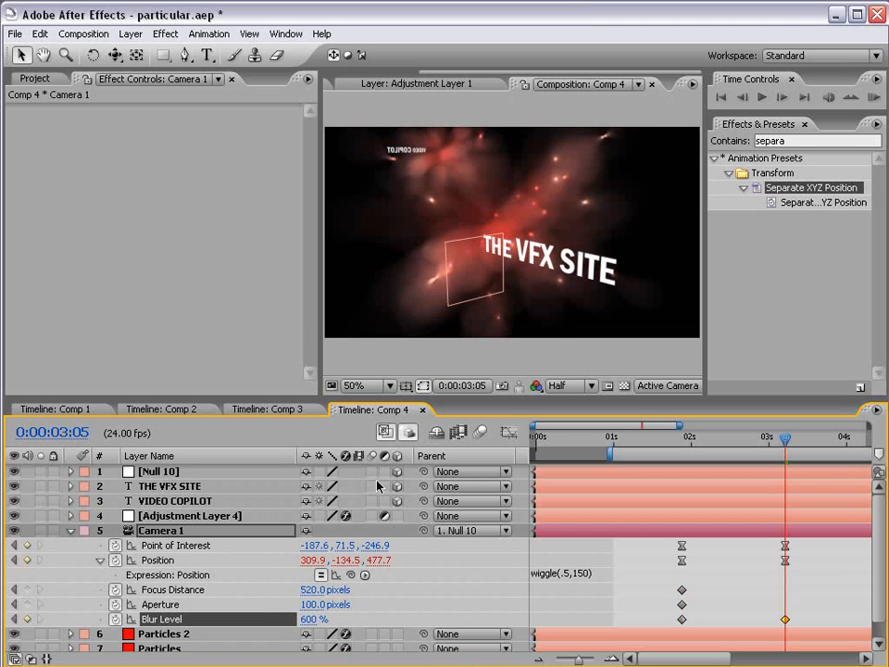
click(308, 618)
text(500)
key(Return)
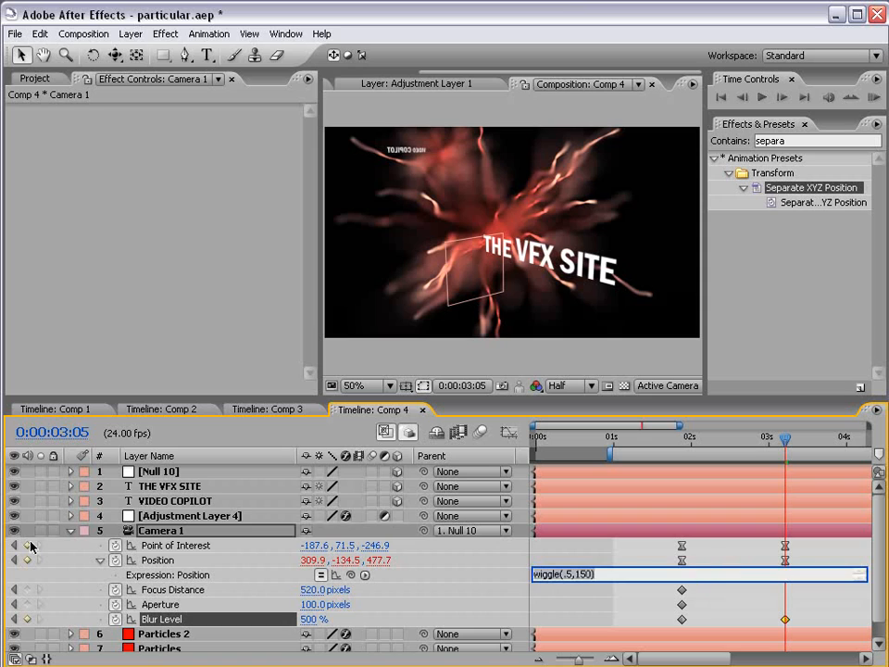
click(548, 588)
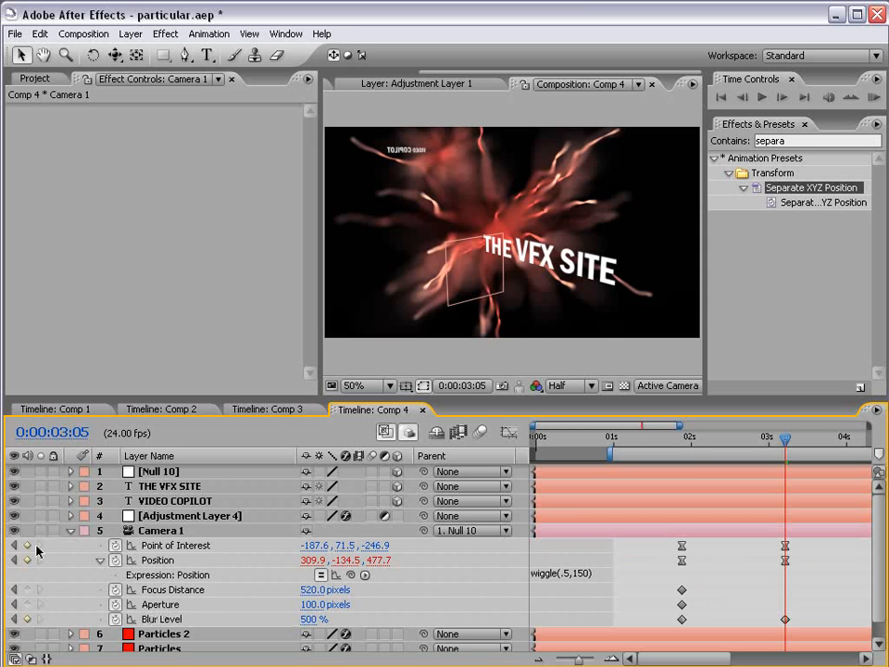
click(71, 531)
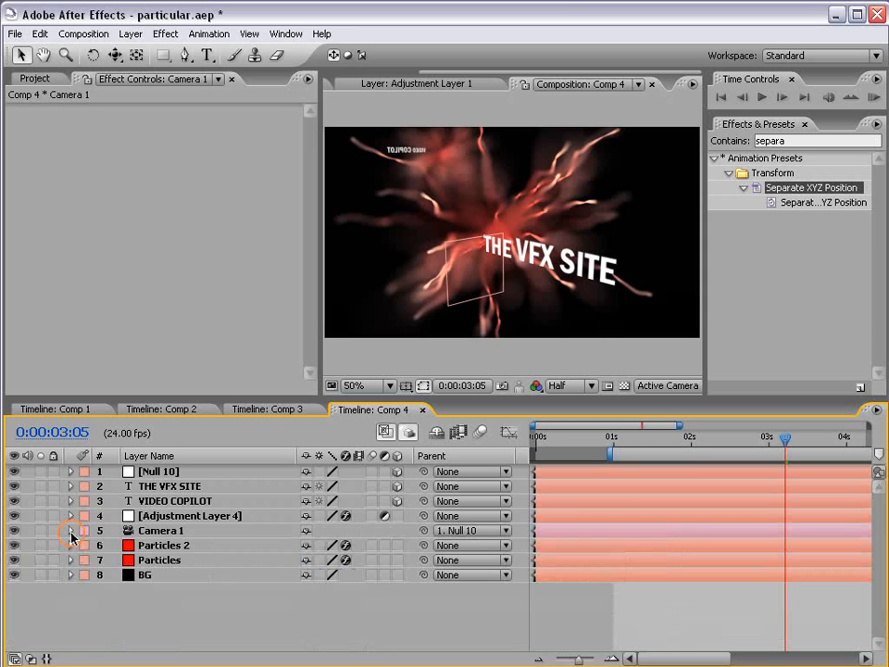
- Hide the Null 10 layer and inspect the blurred streaks around THE VFX SITE at 100% magnification
click(14, 471)
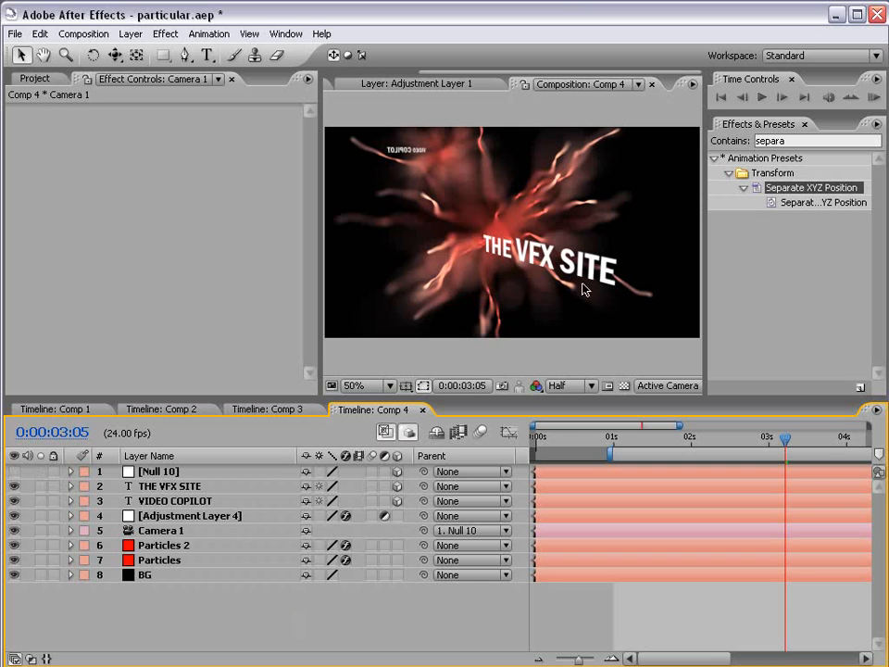
key(slash)
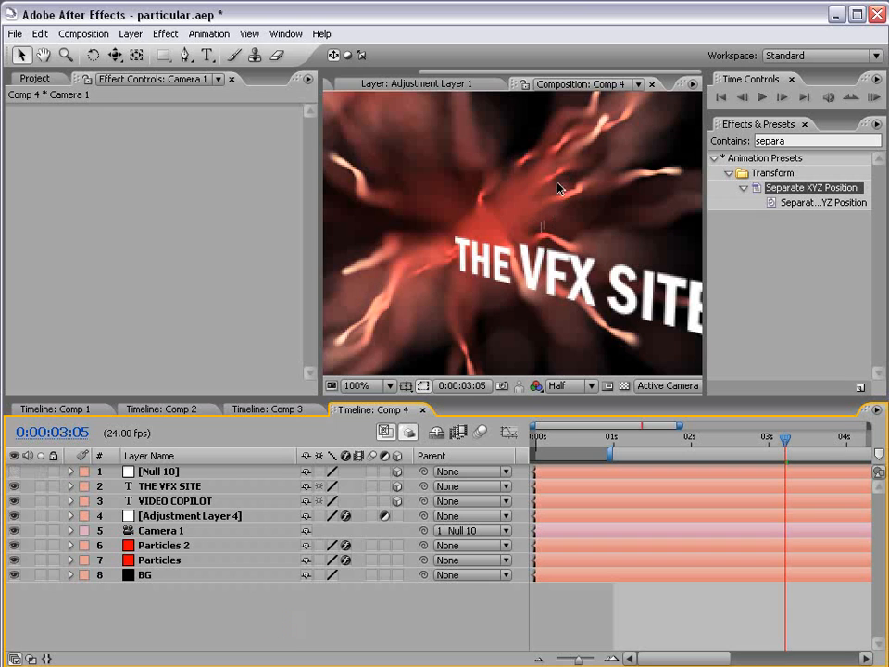
scroll(512, 222, down, 2)
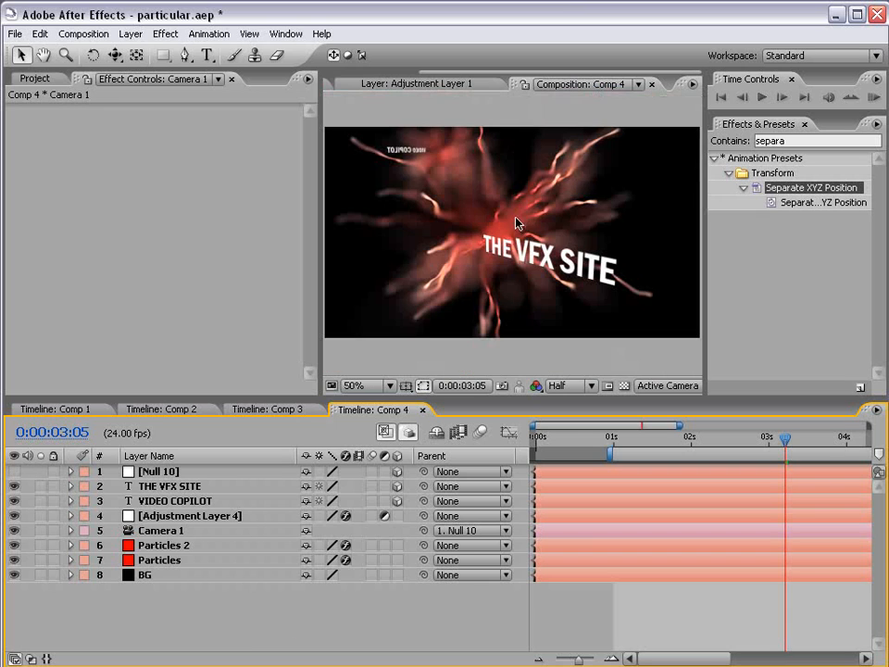
- Raise Affect Position to 129 in the Turbulence Field of Particular on the Particles 2 layer
click(157, 558)
click(157, 545)
key(space)
drag(169, 310, 159, 104)
drag(139, 319, 82, 286)
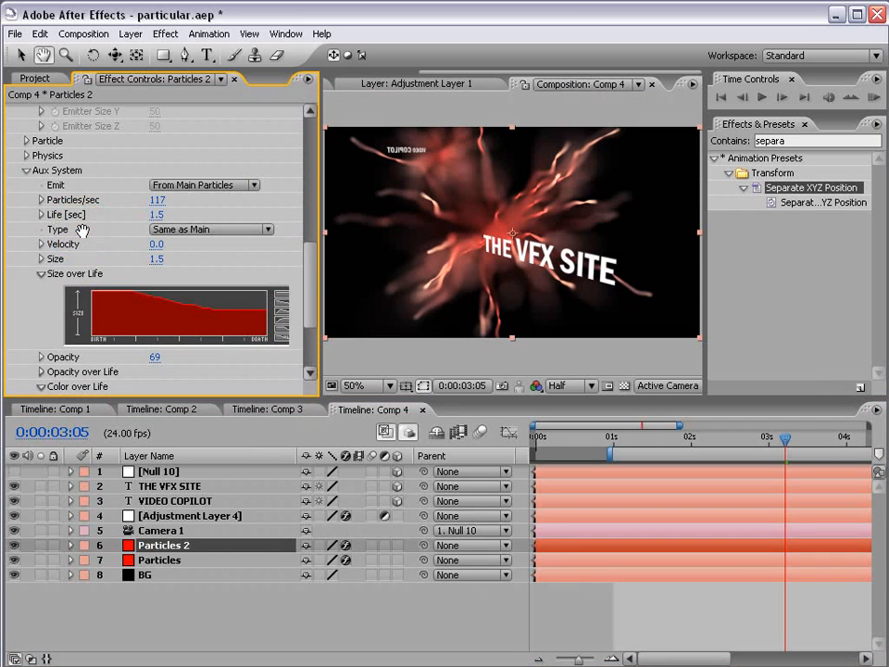
click(27, 156)
scroll(139, 252, down, 3)
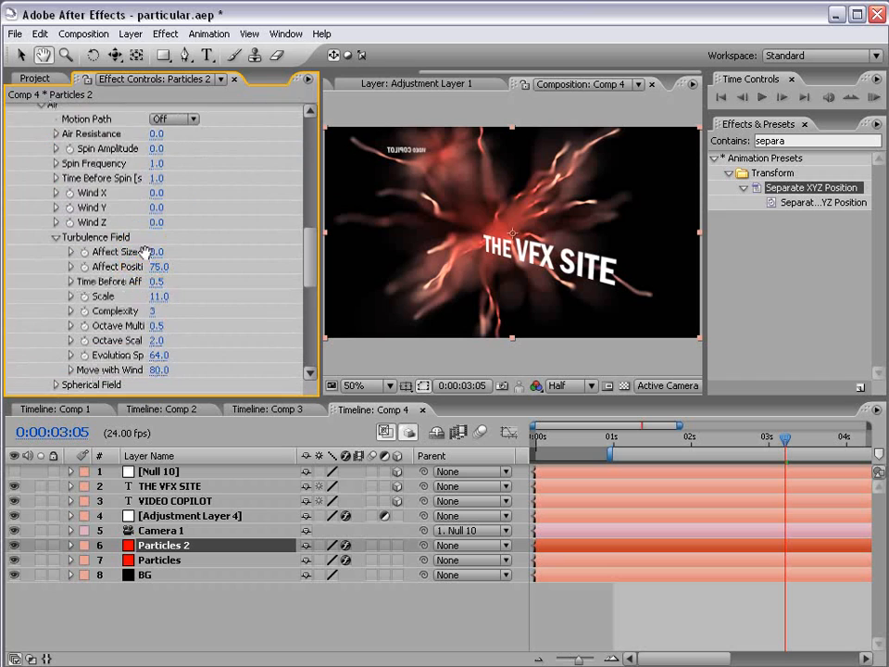
scroll(162, 259, down, 1)
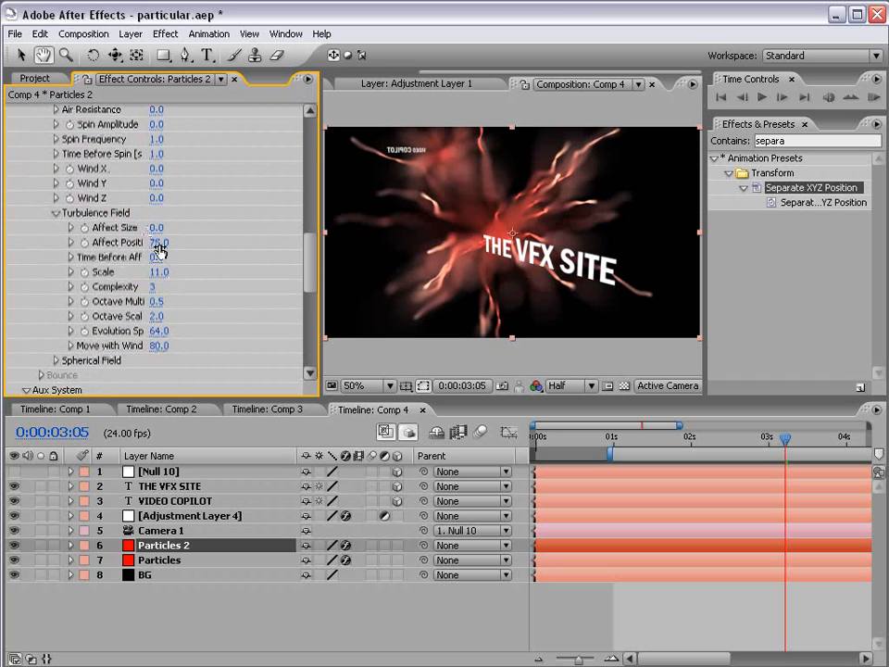
drag(159, 242, 196, 235)
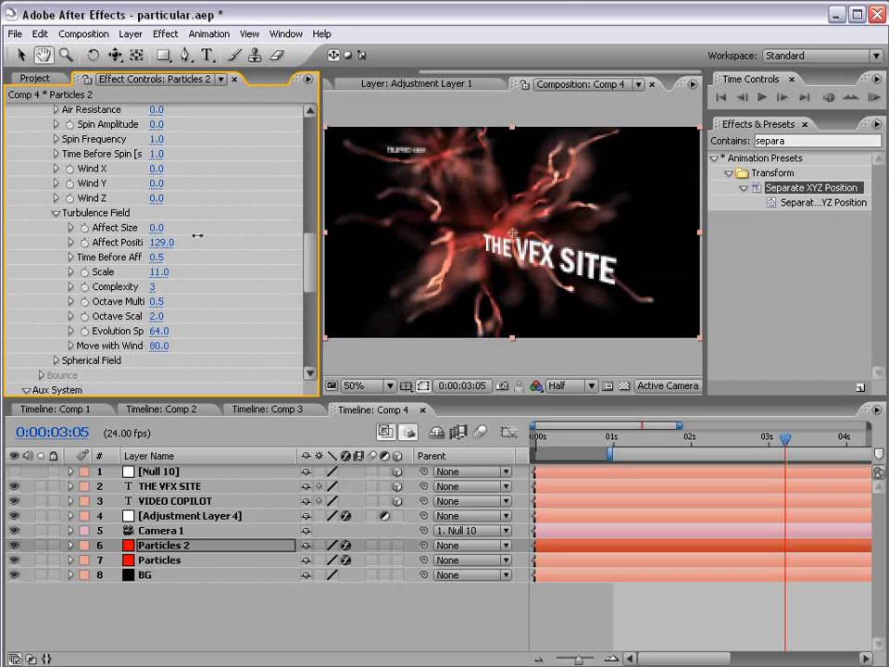
- Set the Turbulence Field Scale on Particles 2 to 13 and check the streaks in an enlarged composition view
click(160, 272)
text(11)
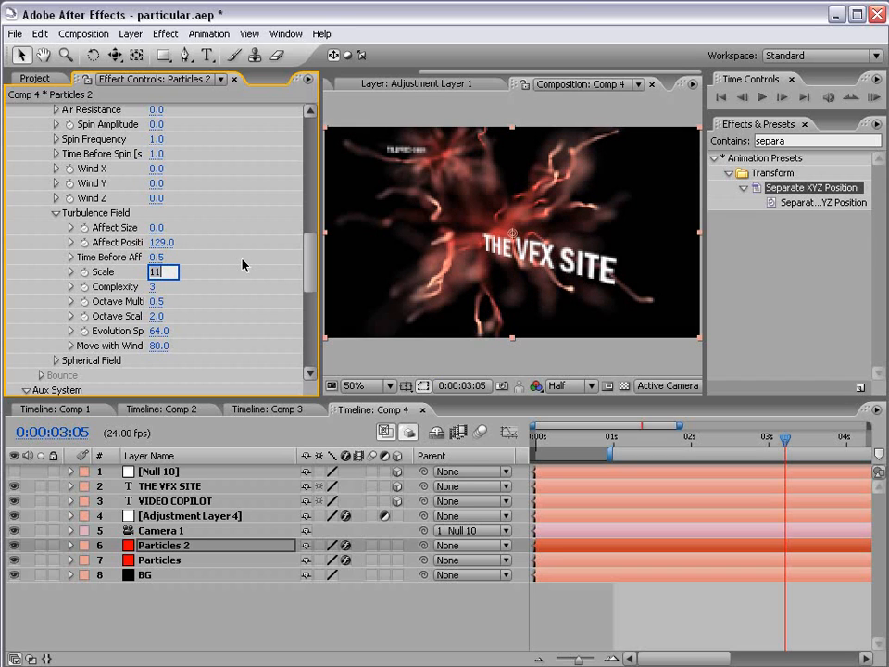
key(Return)
click(155, 273)
text(8)
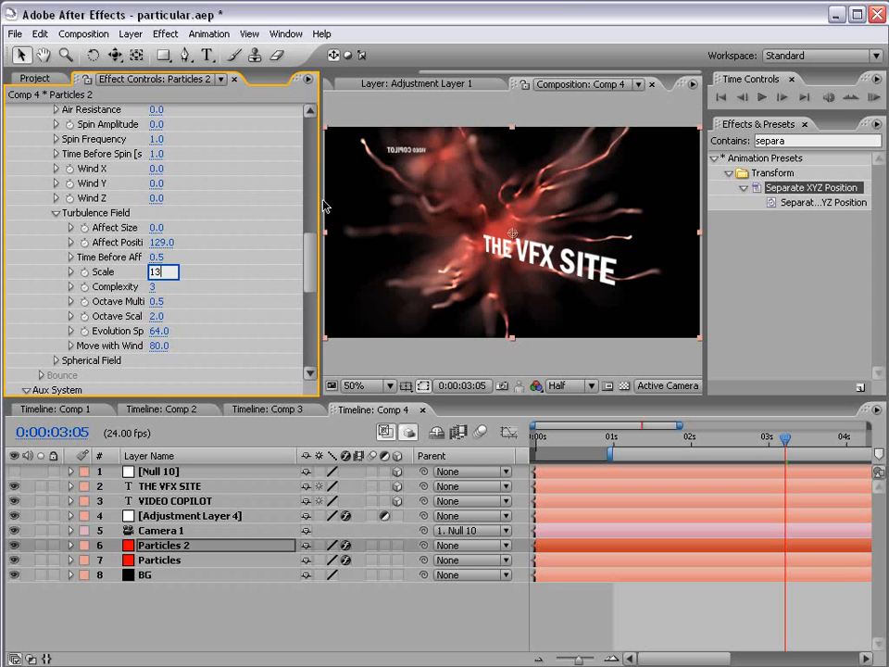
key(Return)
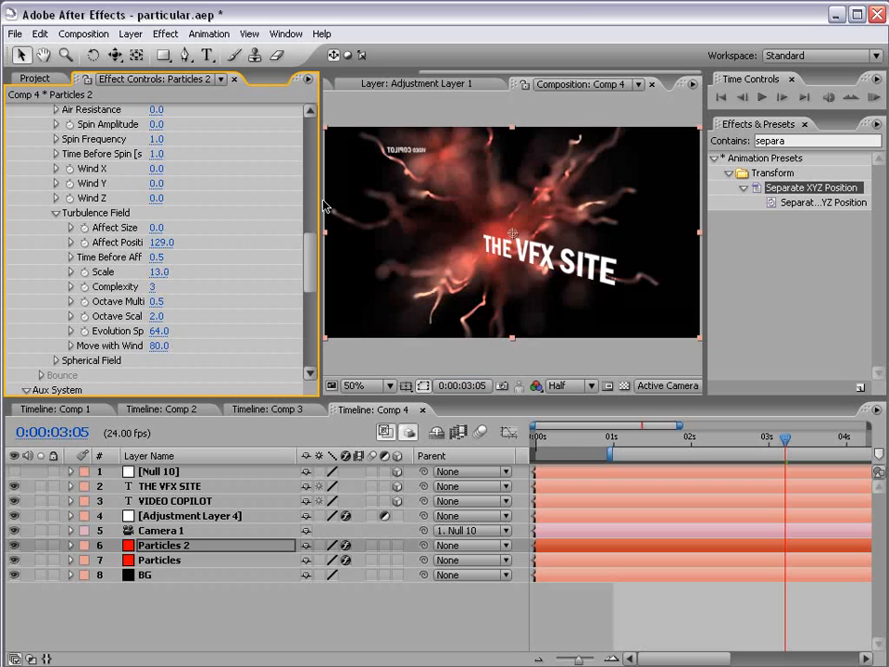
key(grave)
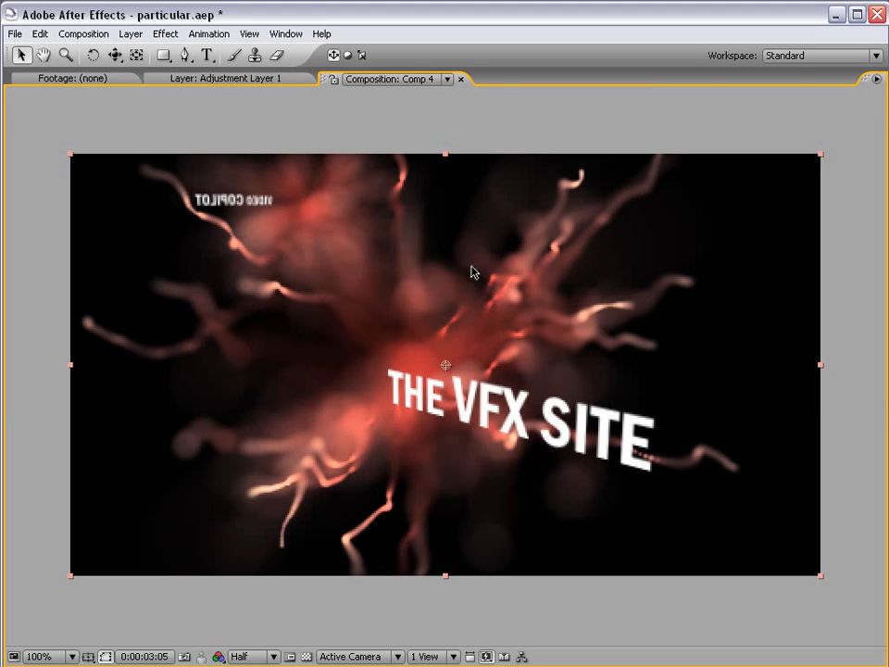
key(grave)
- Lower Camera 1's Blur Level to 450% at 0:00:03:05 and check the blur in an enlarged view
click(162, 533)
key(a)
key(a)
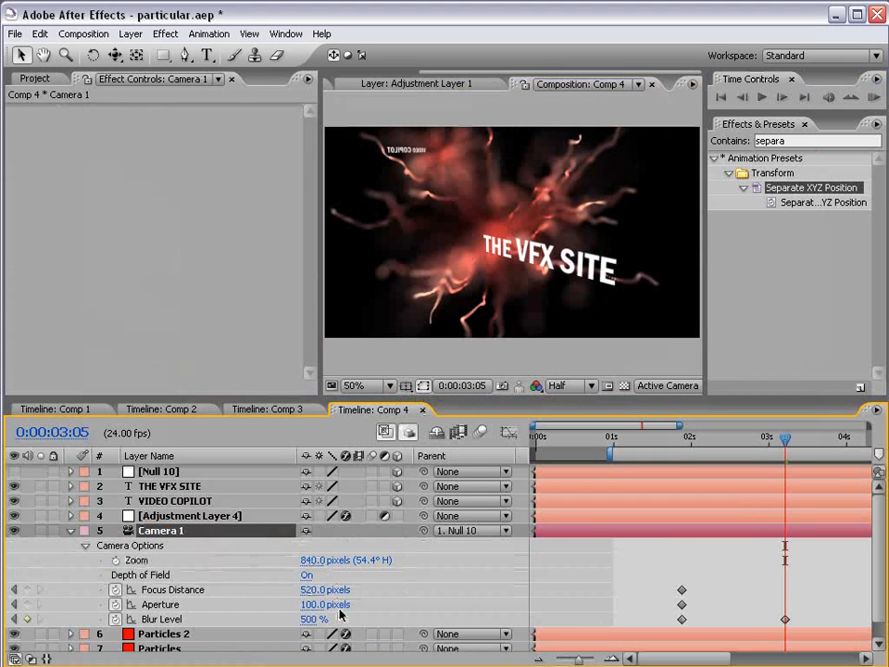
click(311, 618)
text(450)
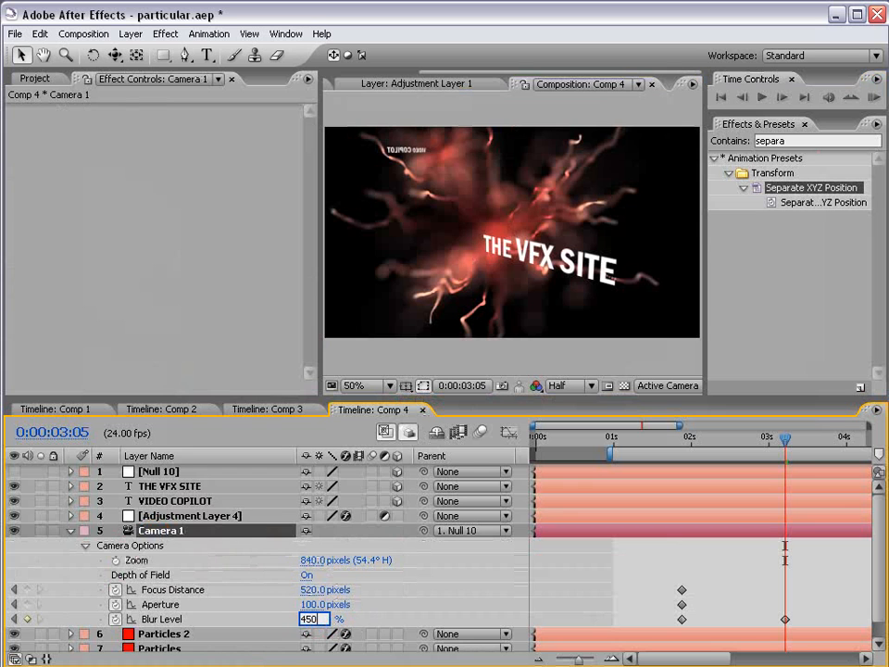
key(Return)
click(427, 361)
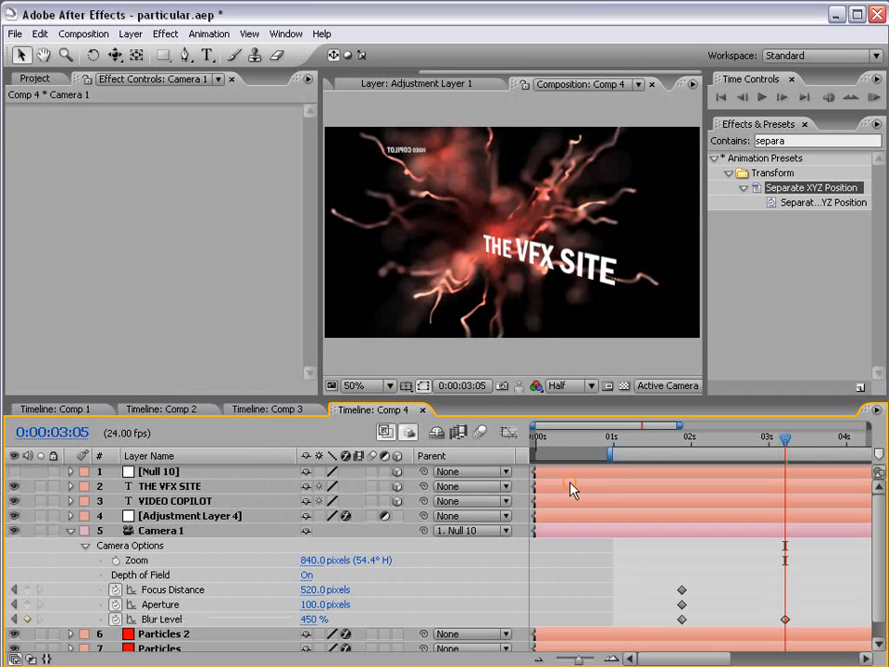
key(grave)
key(grave)
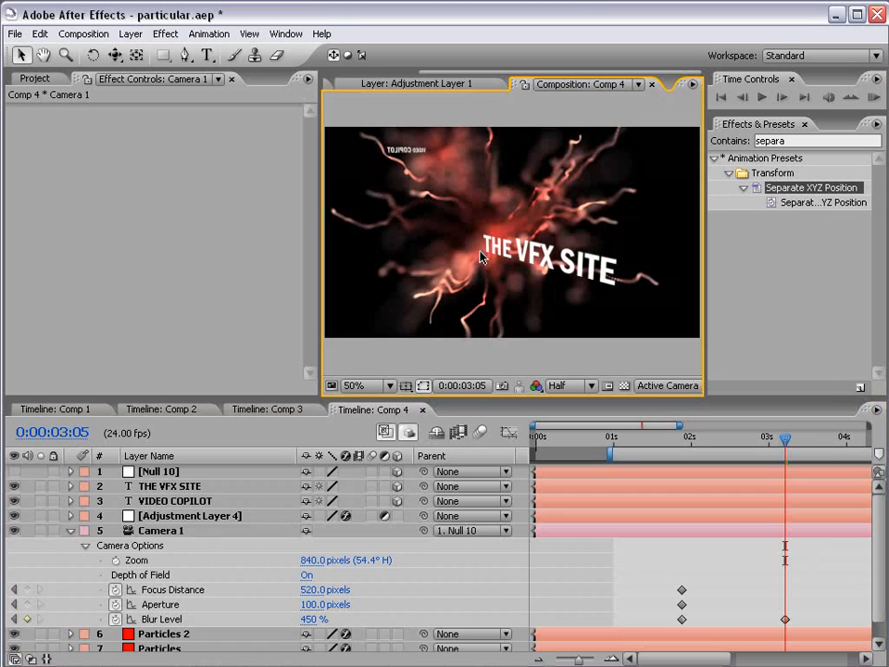
- Raise the midtones of the Red channel in the Curves effect on Adjustment Layer 4
click(72, 533)
click(176, 516)
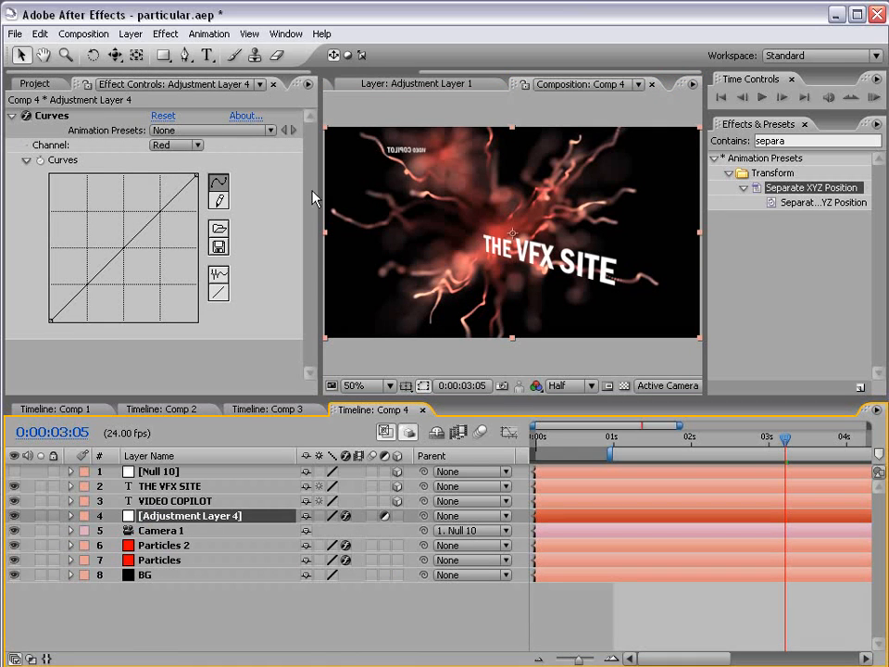
click(177, 145)
click(177, 131)
click(174, 145)
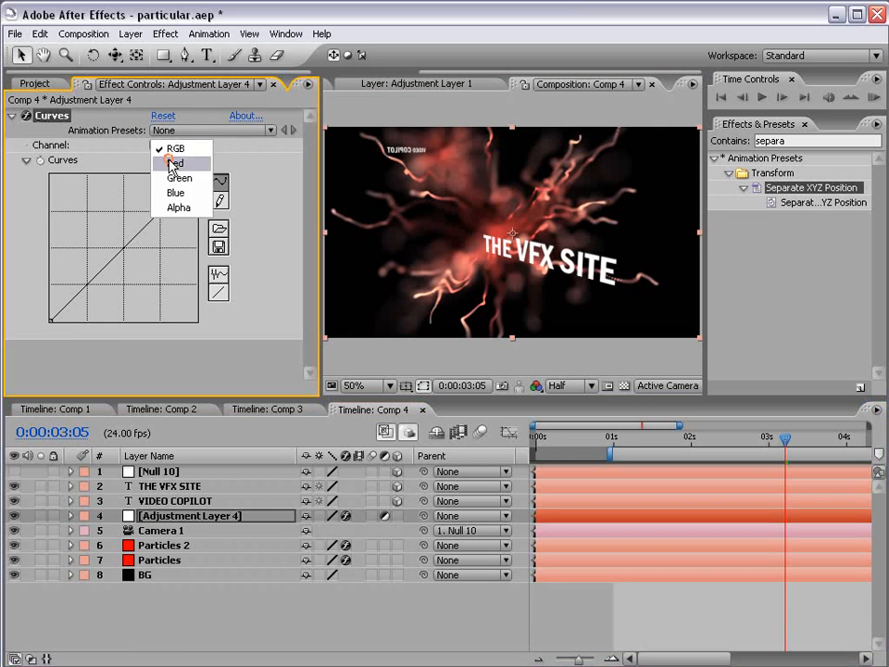
click(170, 162)
drag(113, 231, 97, 231)
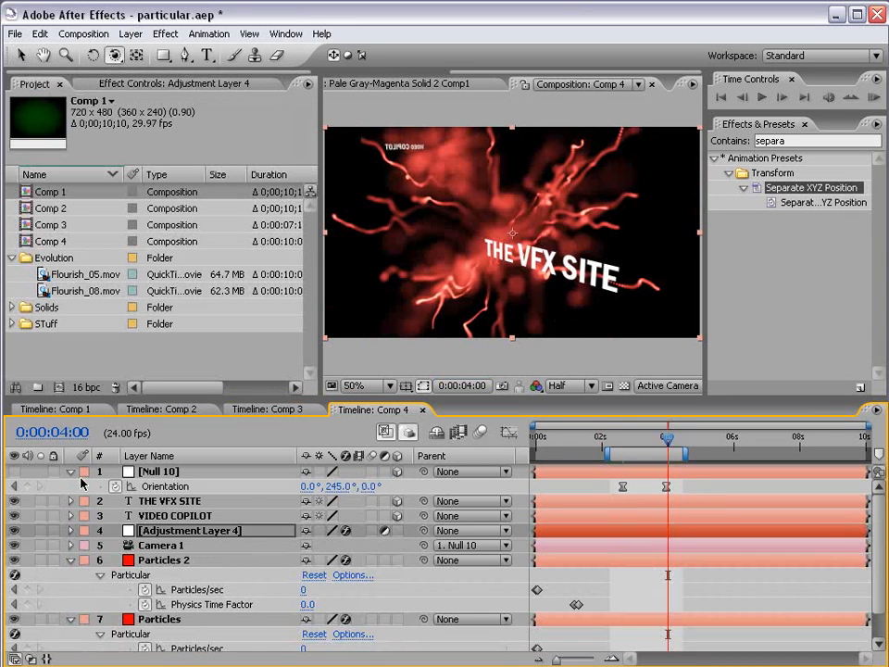
- Collapse the open layer properties and add Point of Interest and Position keyframes to Camera 1 at 0:00:04:22
click(71, 471)
click(70, 545)
click(71, 559)
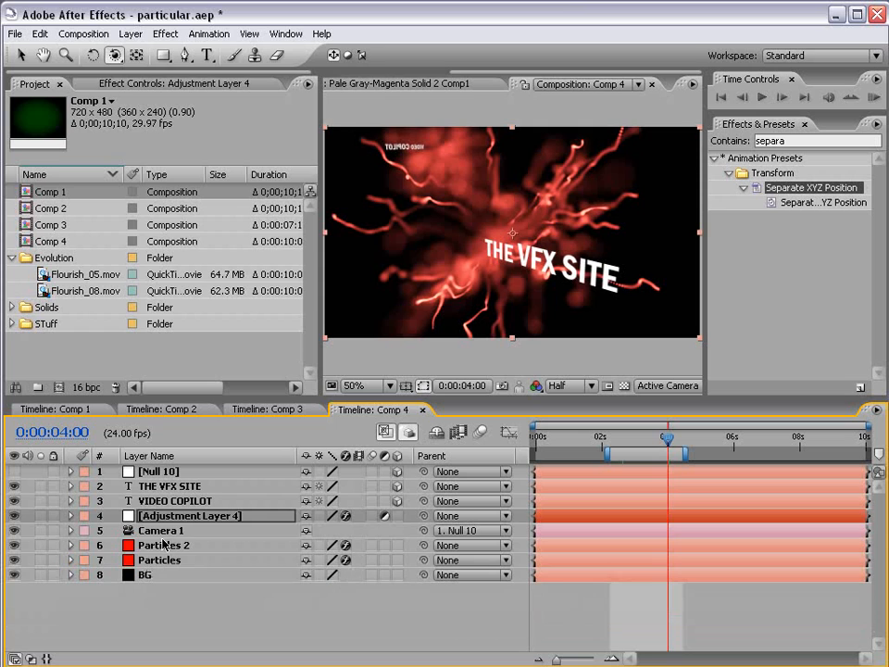
click(164, 535)
key(p)
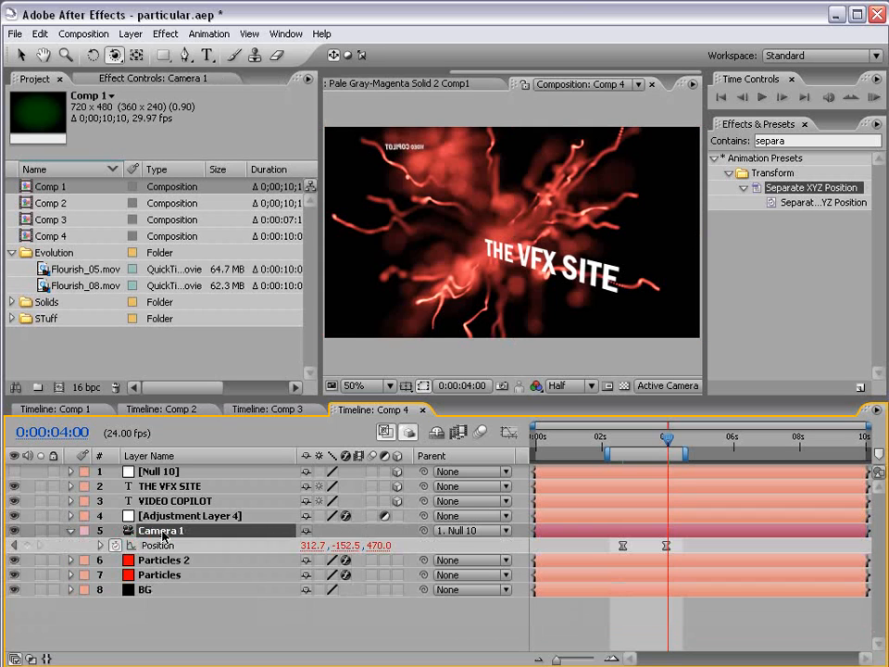
drag(669, 441, 698, 442)
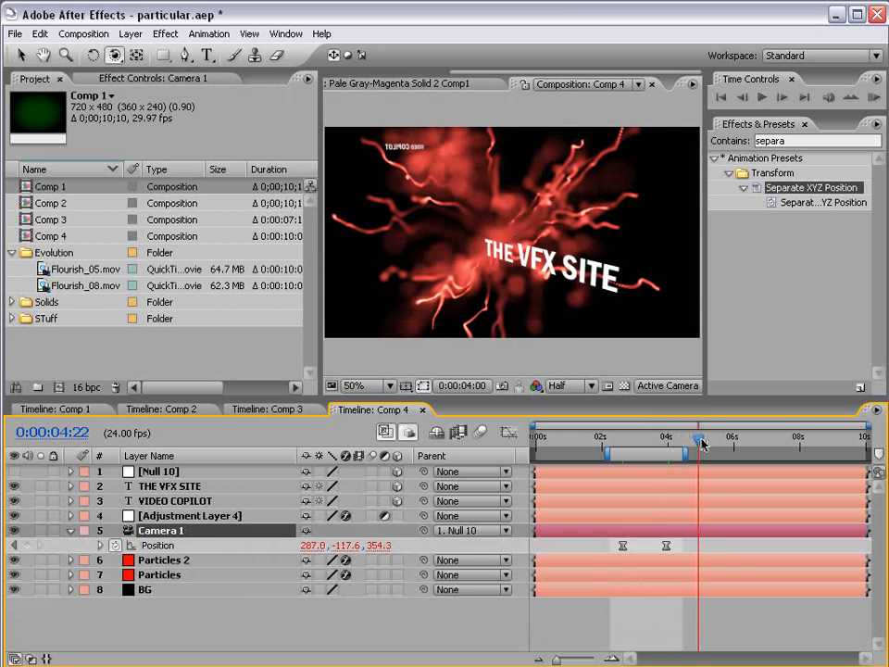
key(shift+a)
click(28, 545)
click(28, 560)
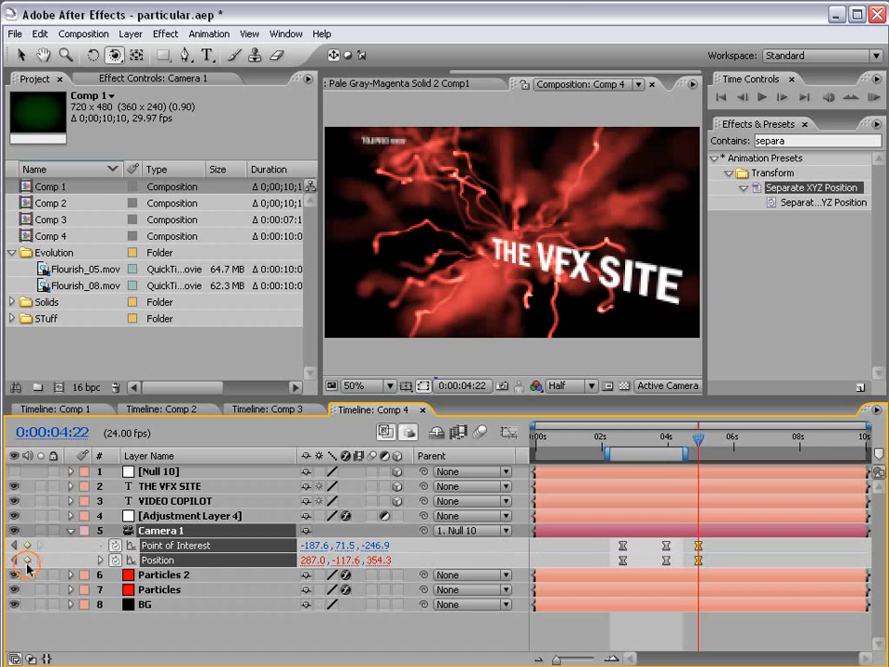
- Pull Camera 1 back from the bursts at 0:00:05:10 so that both of them fit in the frame
drag(700, 443, 715, 442)
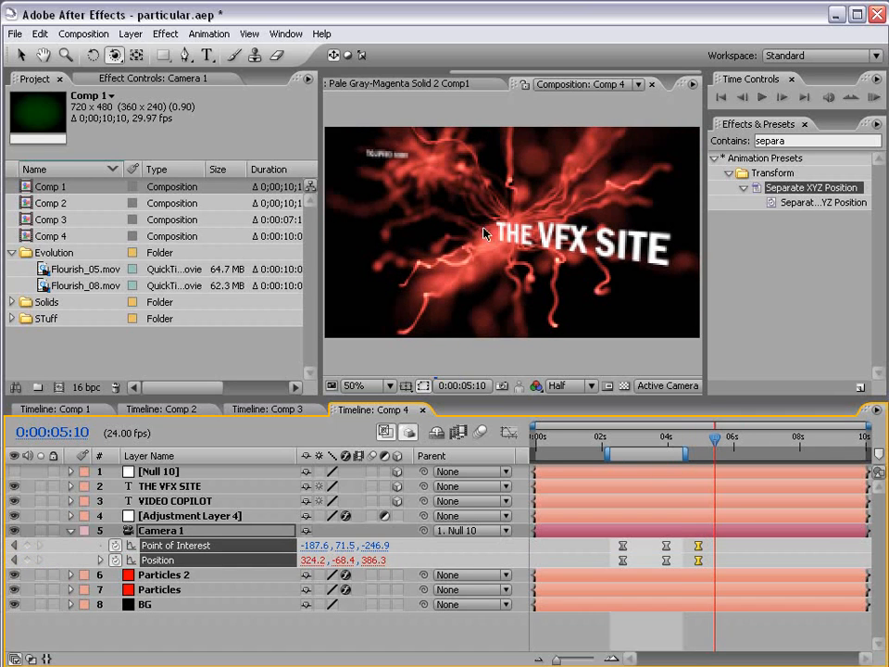
key(c)
drag(495, 231, 493, 312)
key(v)
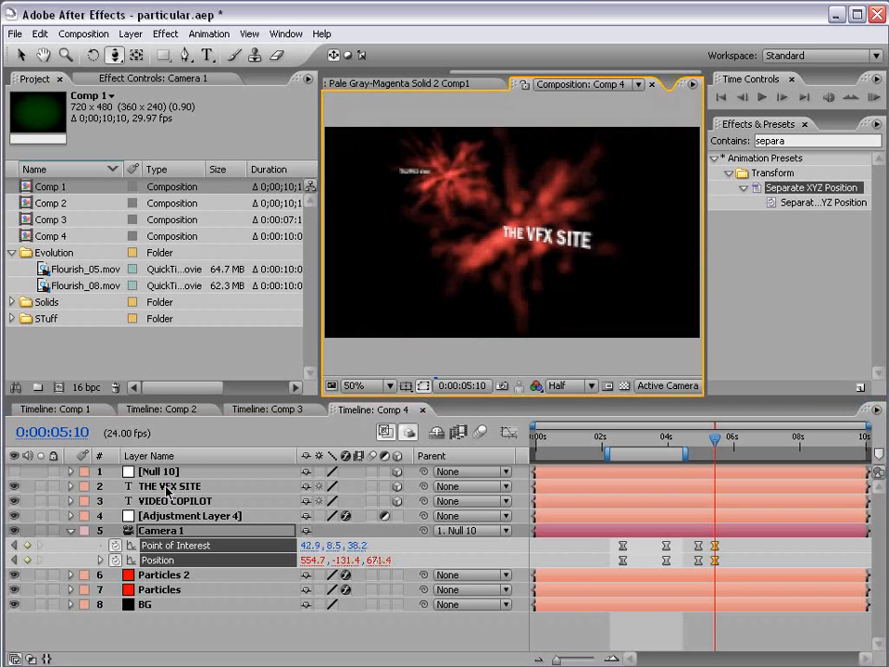
- Duplicate THE VFX SITE title, bring the copy forward in front of the second burst and turn it toward the camera
click(566, 248)
key(ctrl+d)
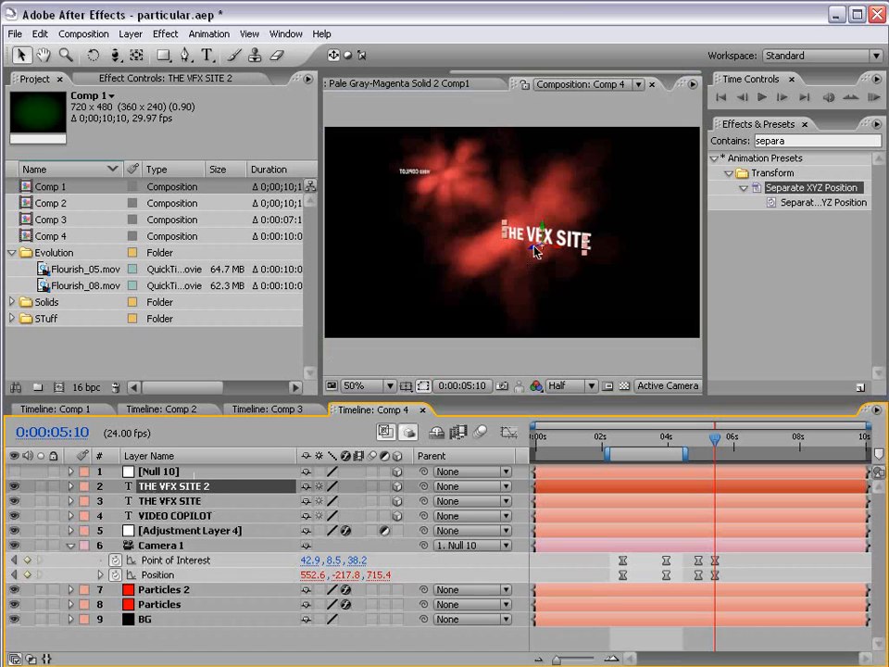
drag(449, 319, 390, 363)
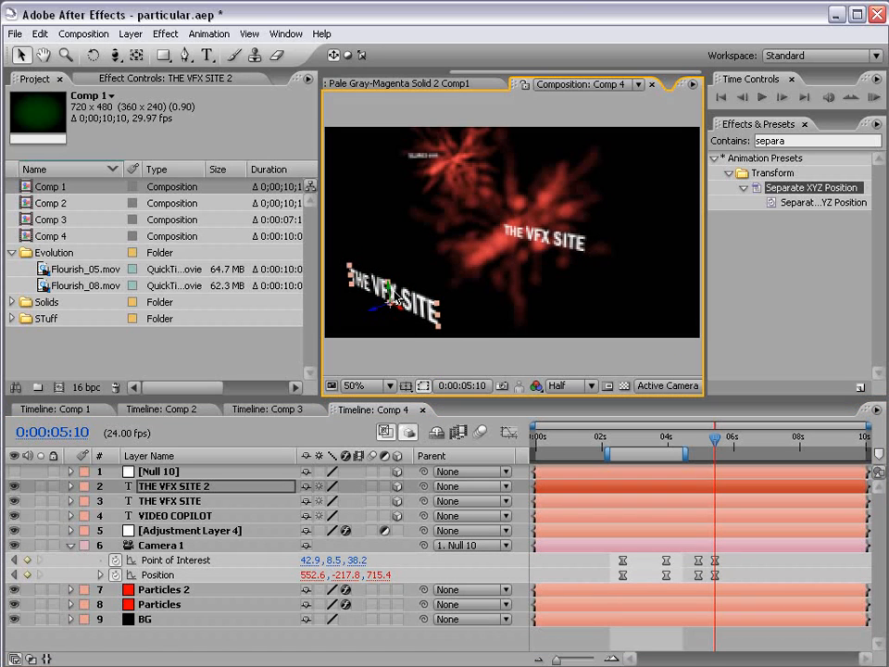
key(w)
drag(388, 296, 399, 306)
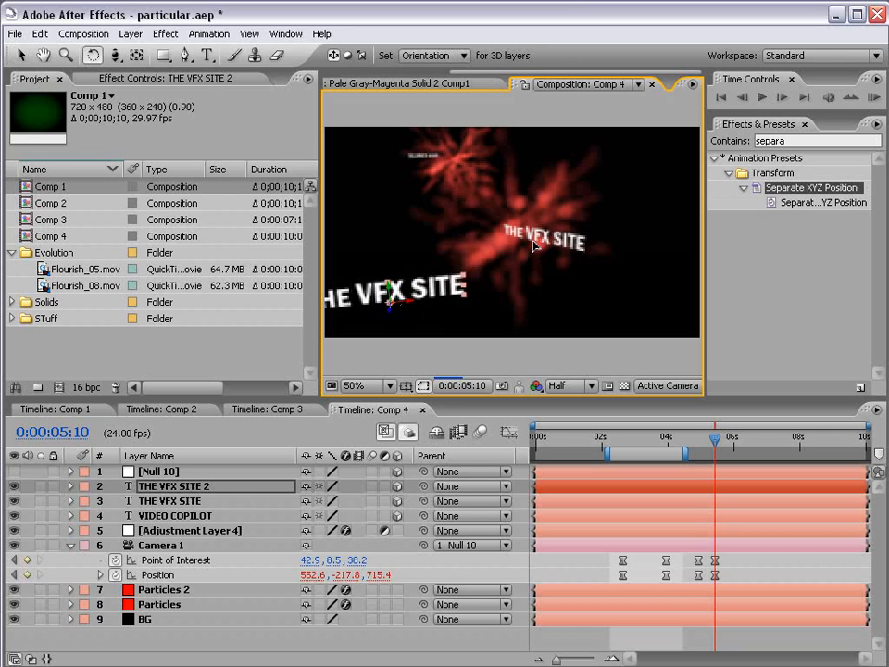
mouse_move(534, 246)
mouse_down()
mouse_move(525, 264)
mouse_move(566, 305)
mouse_move(497, 211)
mouse_move(492, 152)
mouse_move(548, 264)
mouse_move(562, 243)
mouse_move(545, 238)
mouse_up()
key(v)
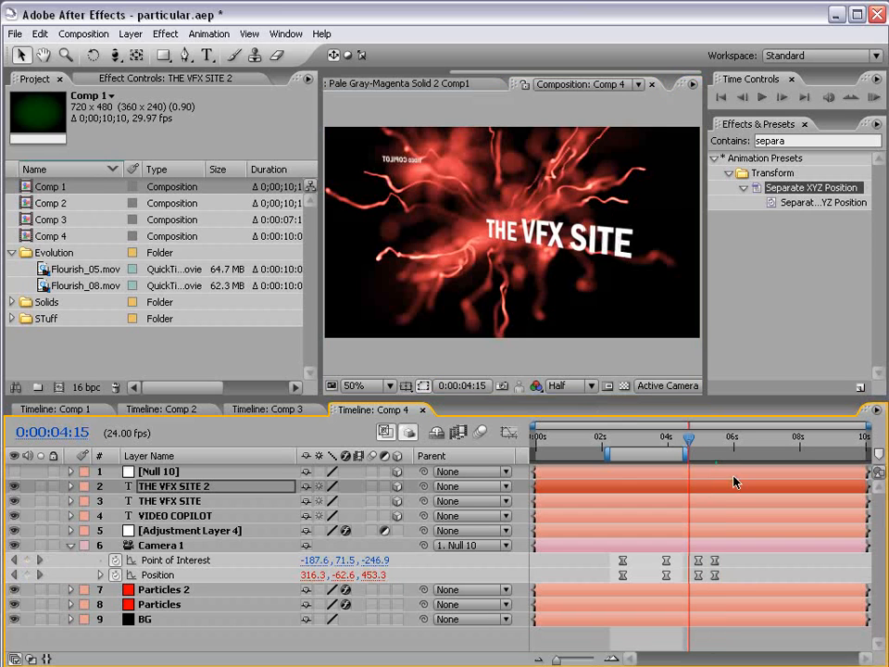
- Set the composition preview resolution to Quarter and scrub to 0:00:05:15 to check the camera pull-back
click(569, 385)
click(587, 450)
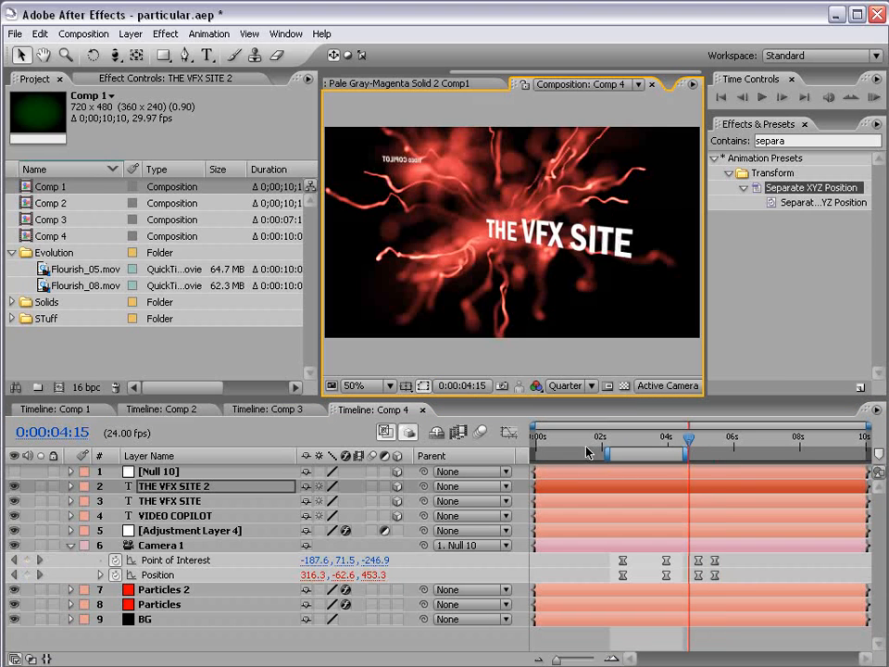
drag(694, 444, 721, 447)
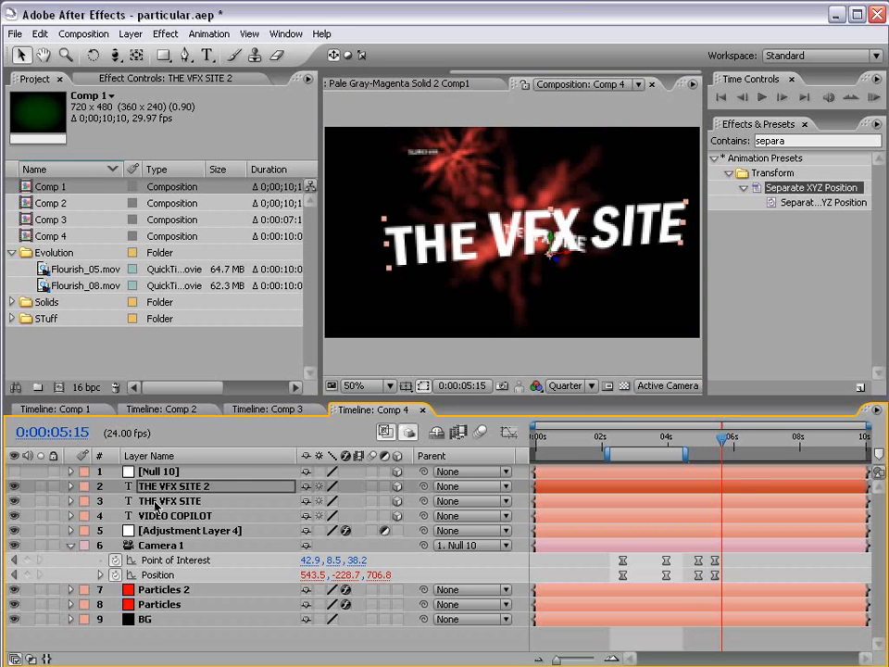
- Fade out the original THE VFX SITE title with Opacity keyframes of 100% at 0:00:05:00 and 0% at 0:00:05:07
drag(722, 439, 711, 439)
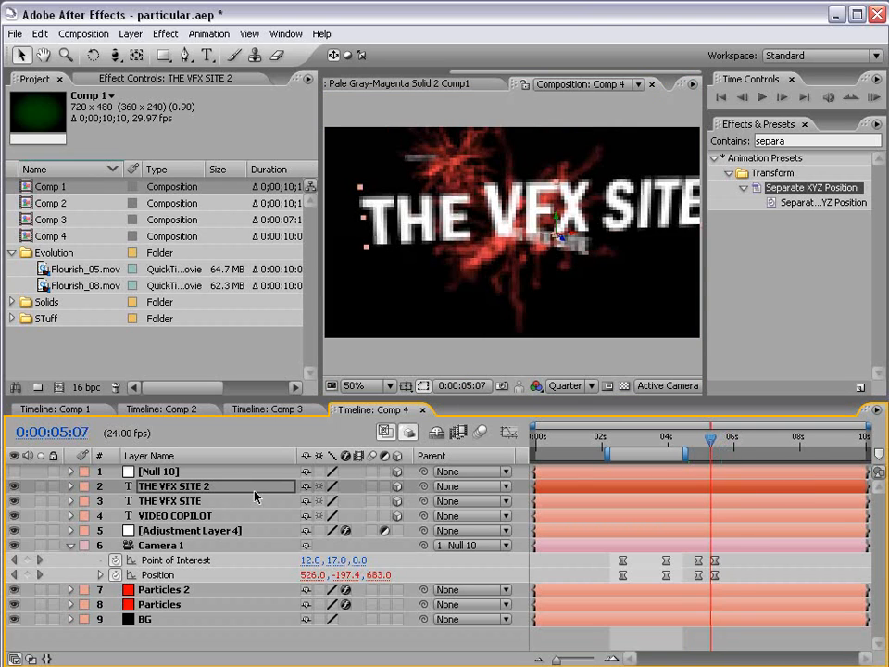
click(185, 501)
key(t)
click(113, 516)
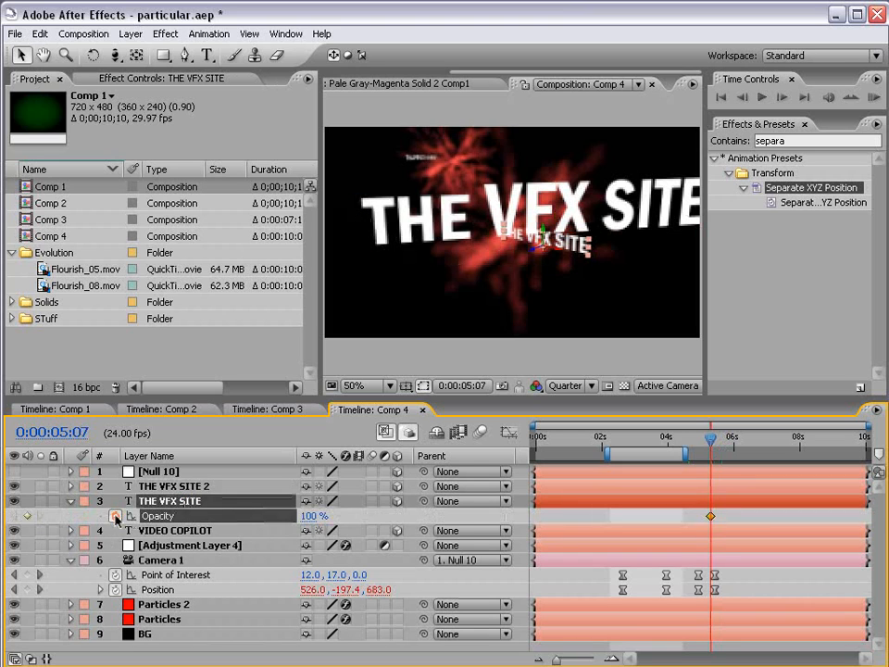
key(Page_Up)
key(Page_Up)
key(Page_Up)
key(Page_Up)
key(Page_Up)
key(Page_Up)
key(Page_Up)
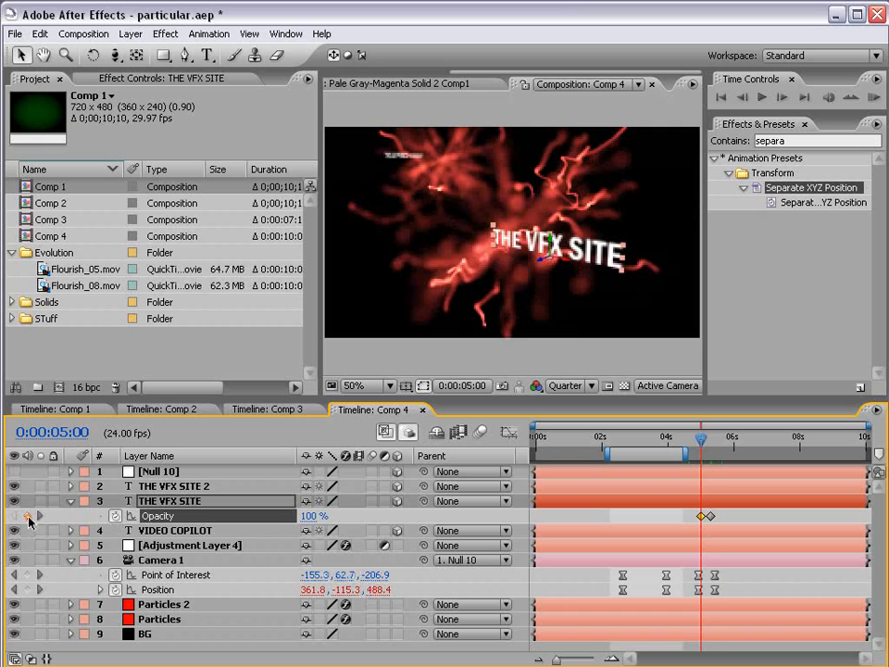
click(28, 516)
click(39, 515)
click(316, 515)
text(0)
key(Return)
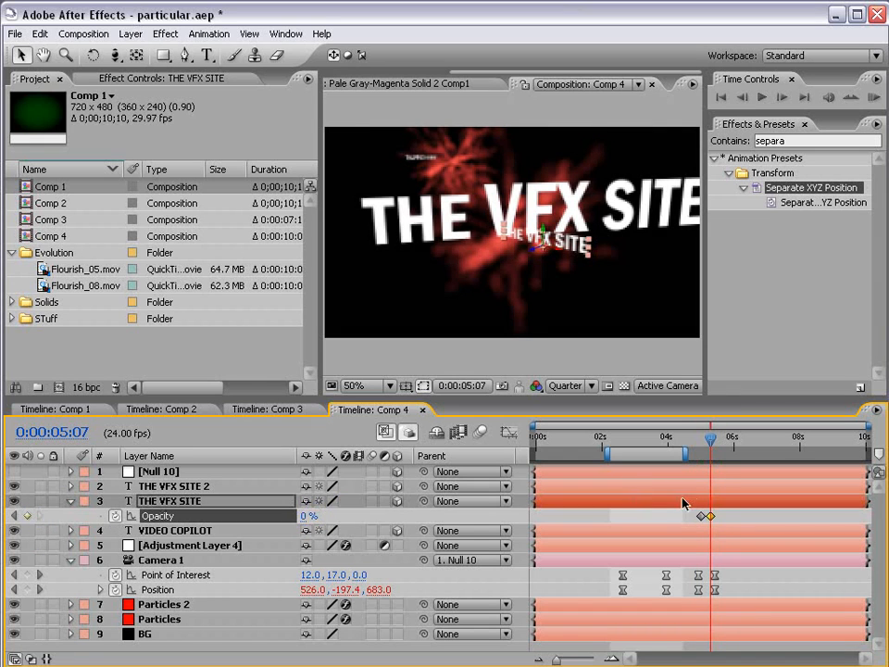
- Scrub to 0:00:05:13 and review the duplicated title over the bursts in enlarged and reduced views
mouse_move(711, 442)
mouse_down()
mouse_move(702, 443)
mouse_move(718, 442)
mouse_up()
click(732, 510)
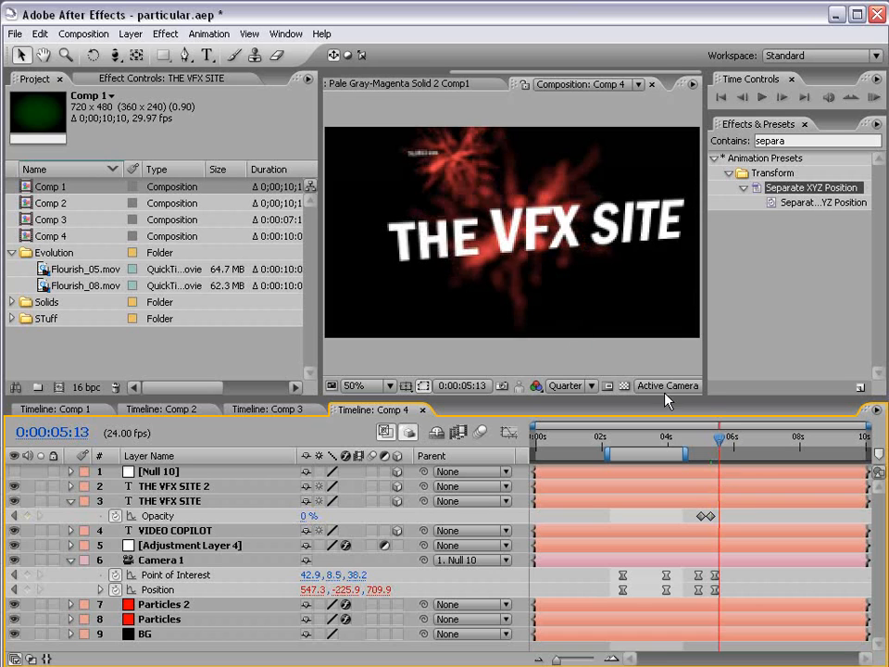
key(grave)
key(grave)
scroll(529, 311, down, 1)
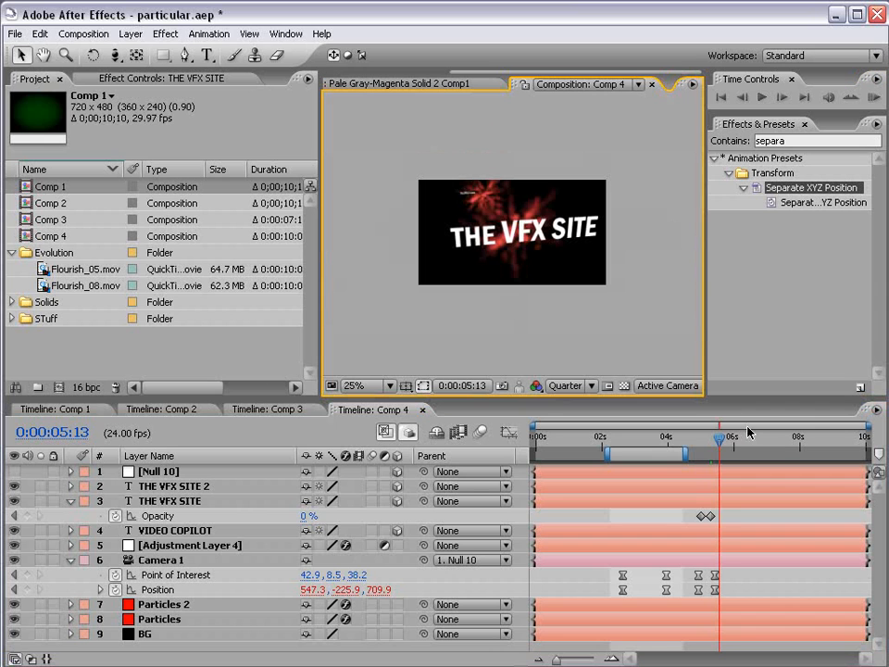
mouse_move(728, 445)
mouse_down()
mouse_move(688, 445)
mouse_move(719, 444)
mouse_up()
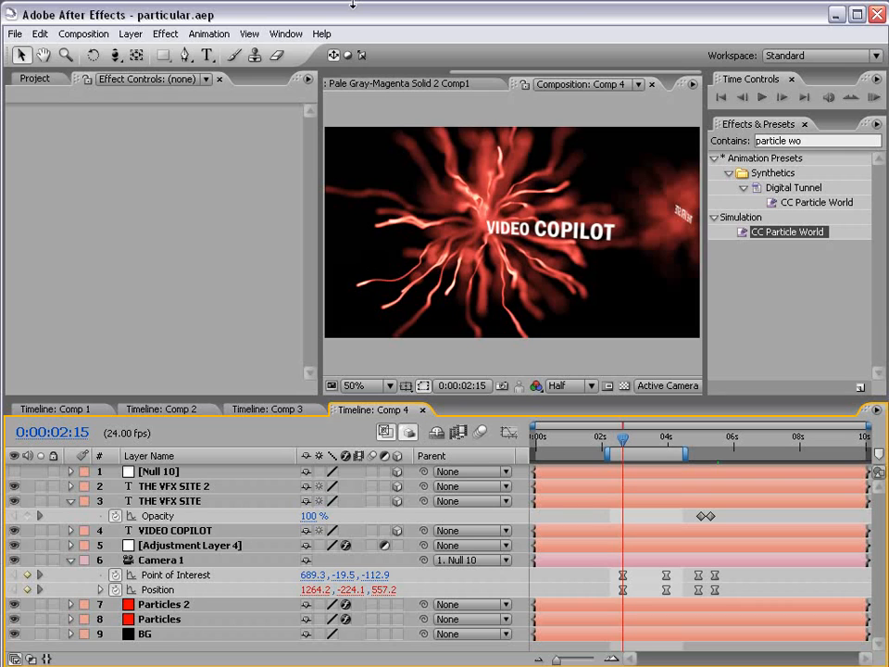
- Show the list of the project's compositions and footage
click(35, 80)
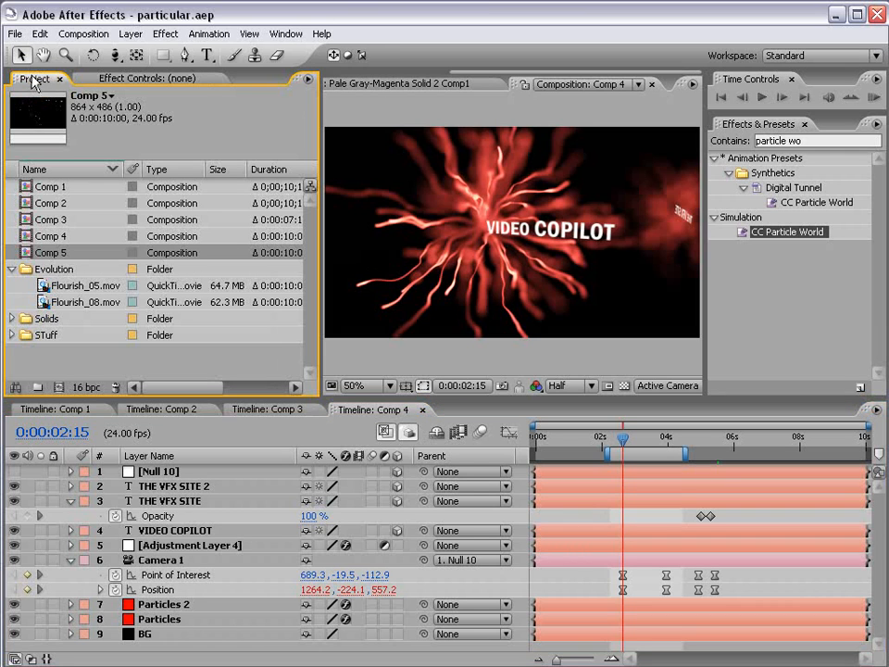